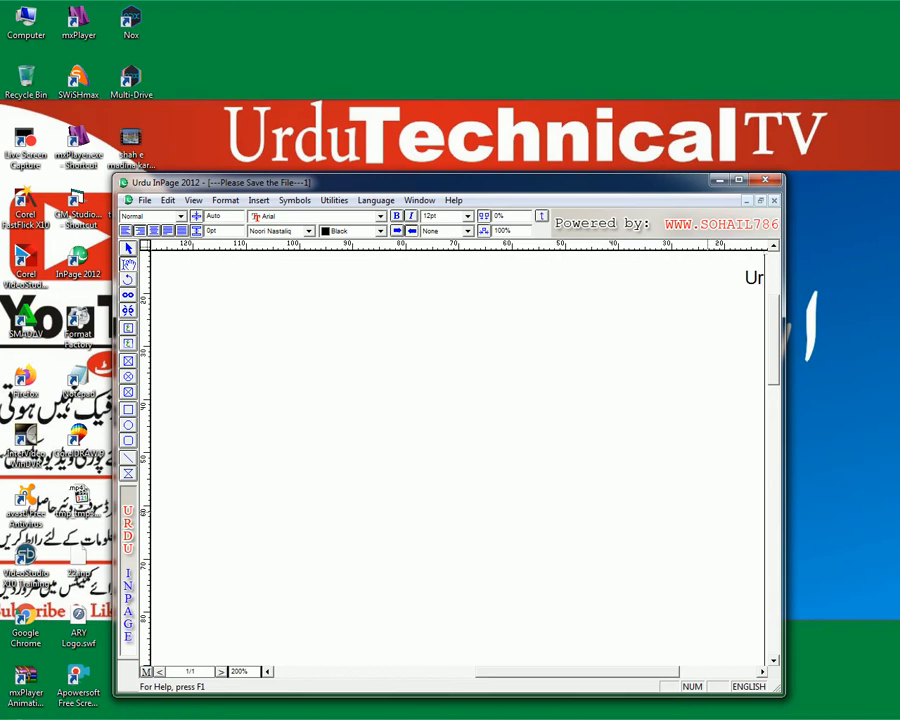
# Finish writing the heading "Urdu Technical Tv" and begin a new line below it.
pyautogui.write('du T')
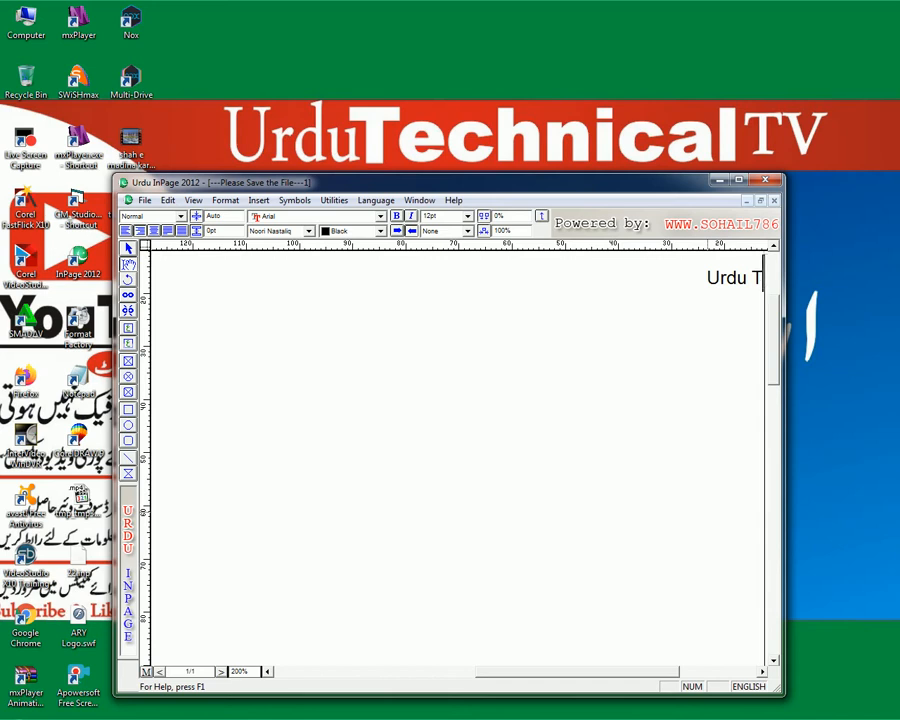
pyautogui.write('ec')
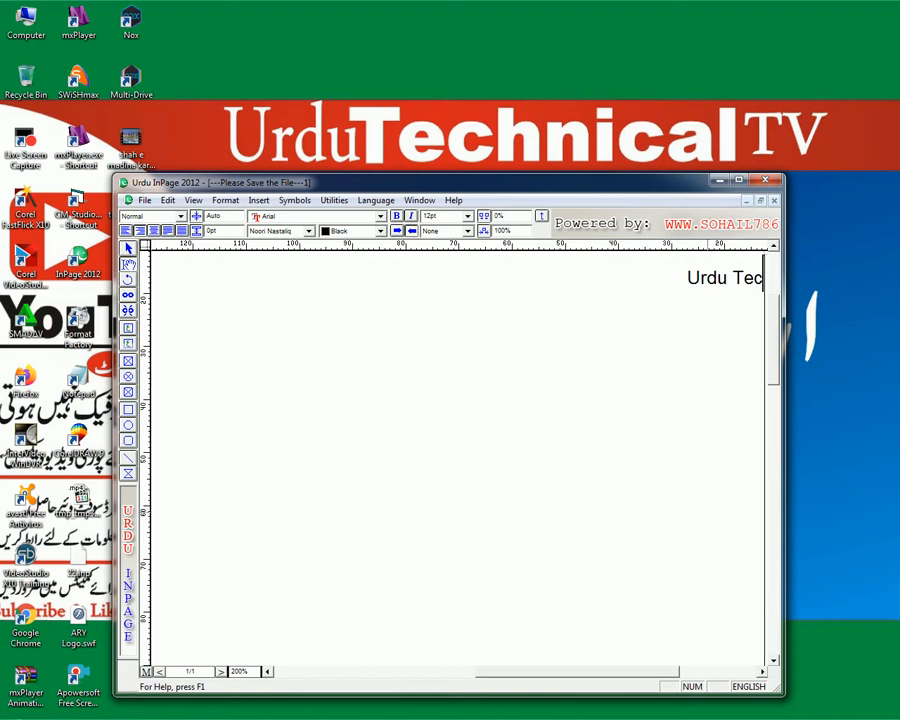
pyautogui.write('h')
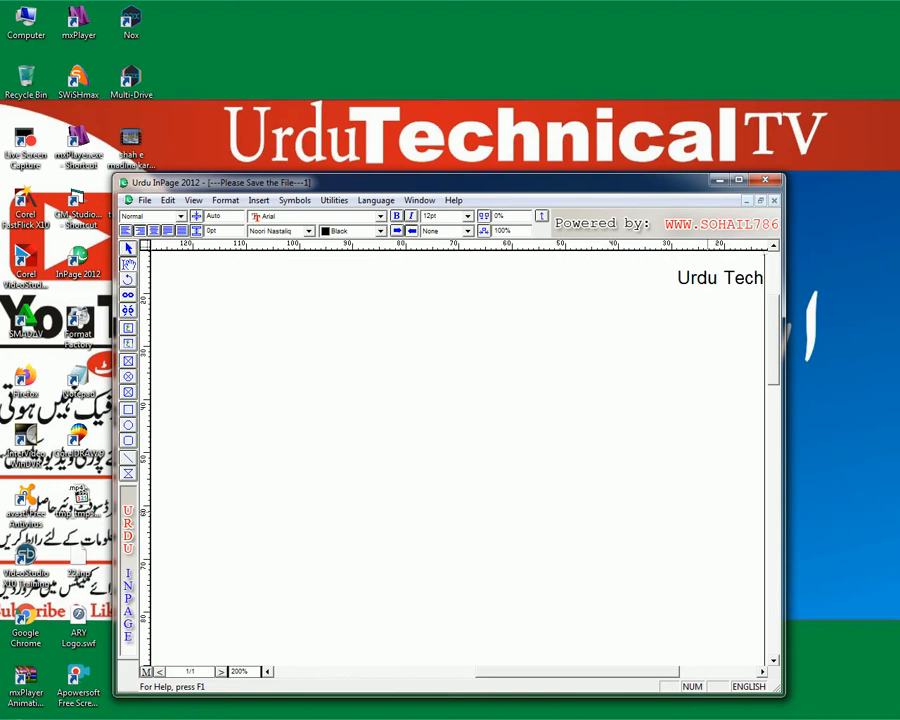
pyautogui.write('n')
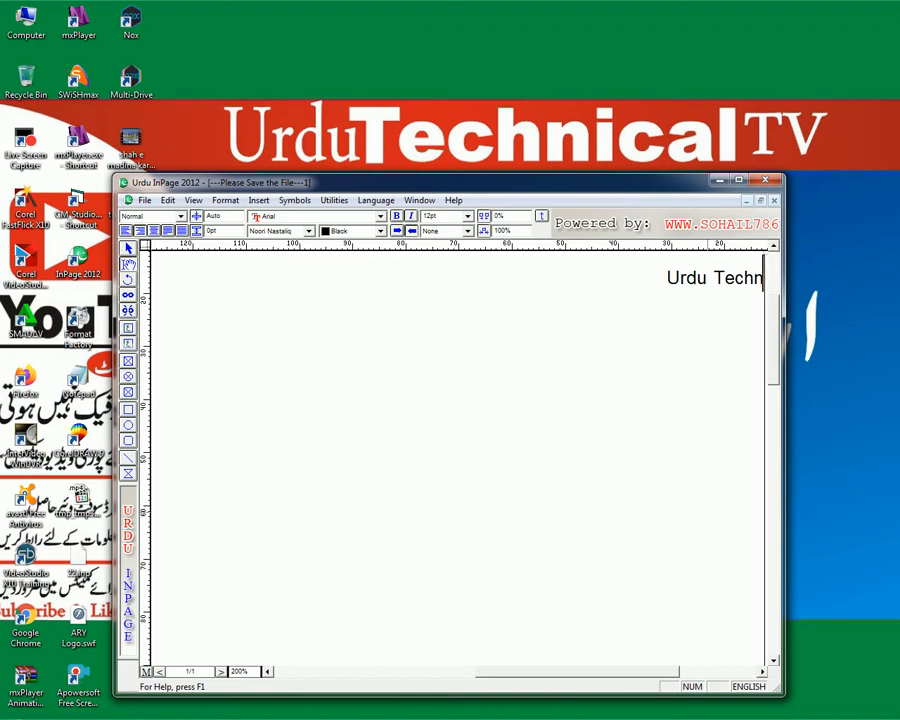
pyautogui.write('i')
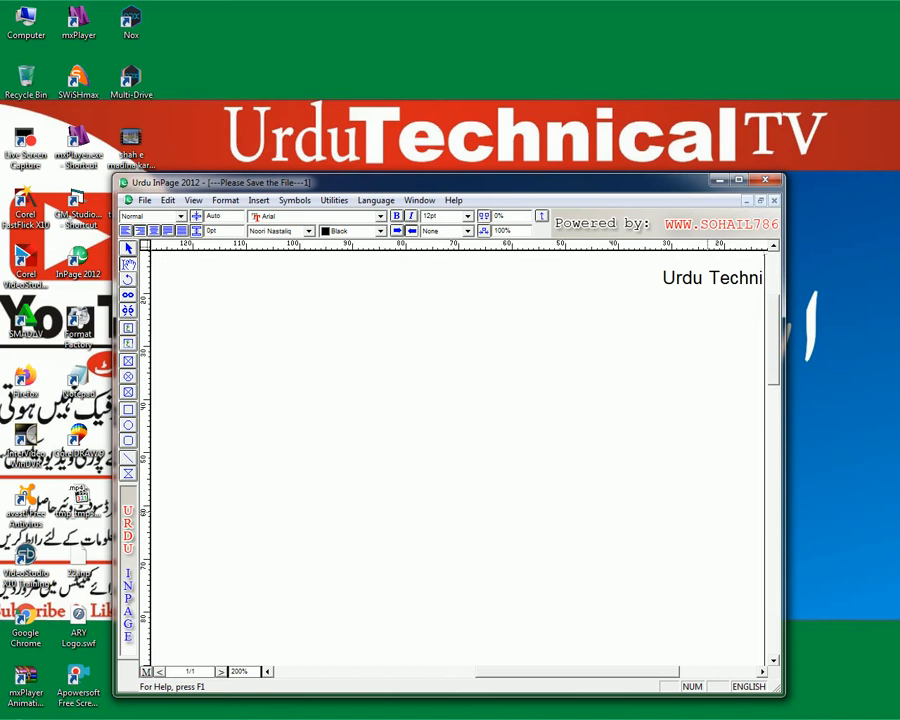
pyautogui.write('ca')
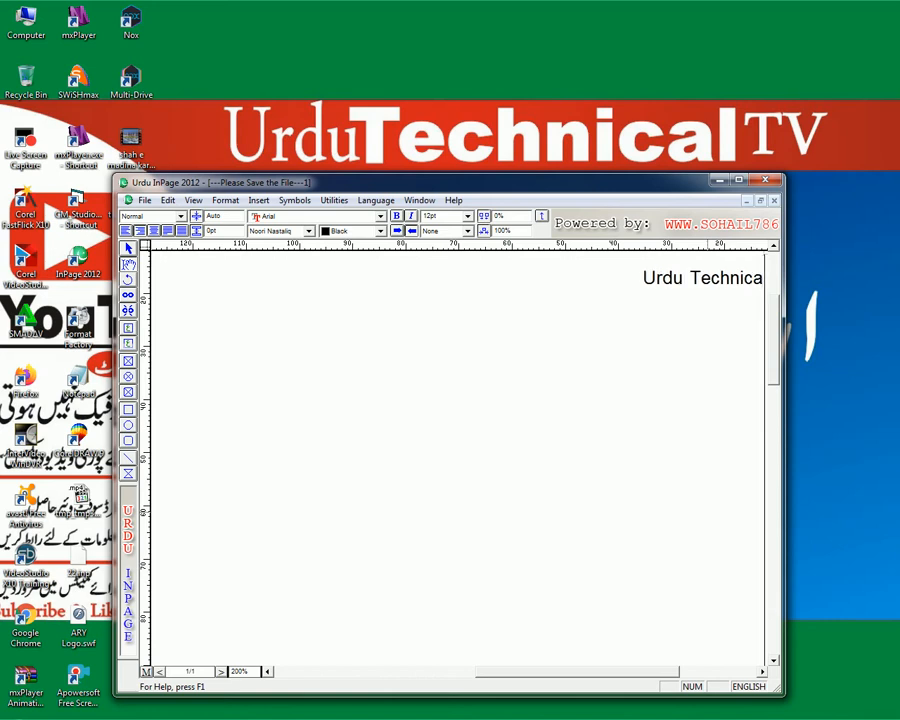
pyautogui.write('l')
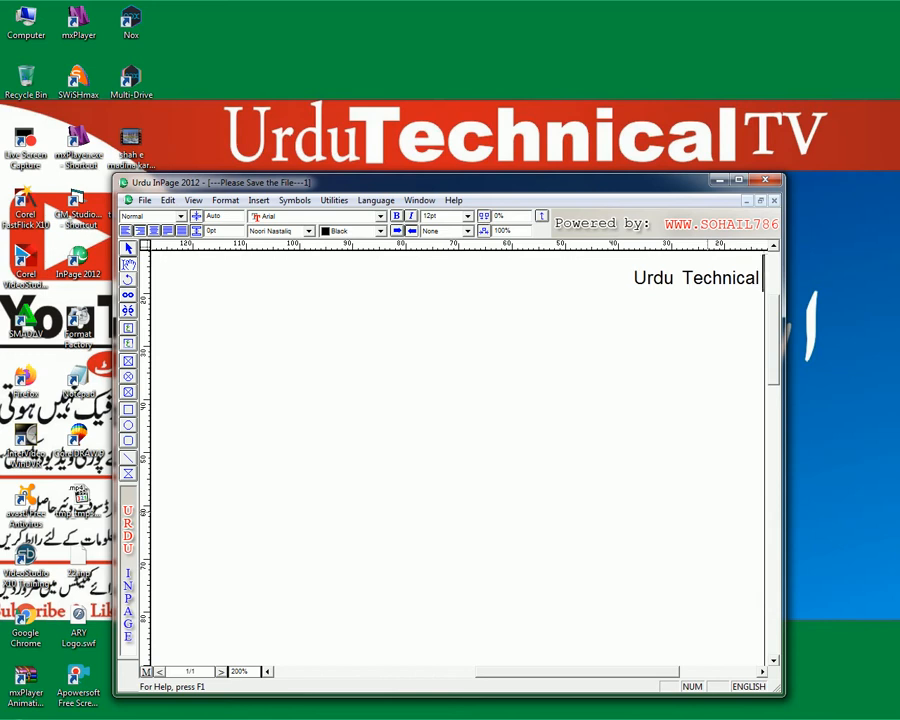
pyautogui.write(' Tv')
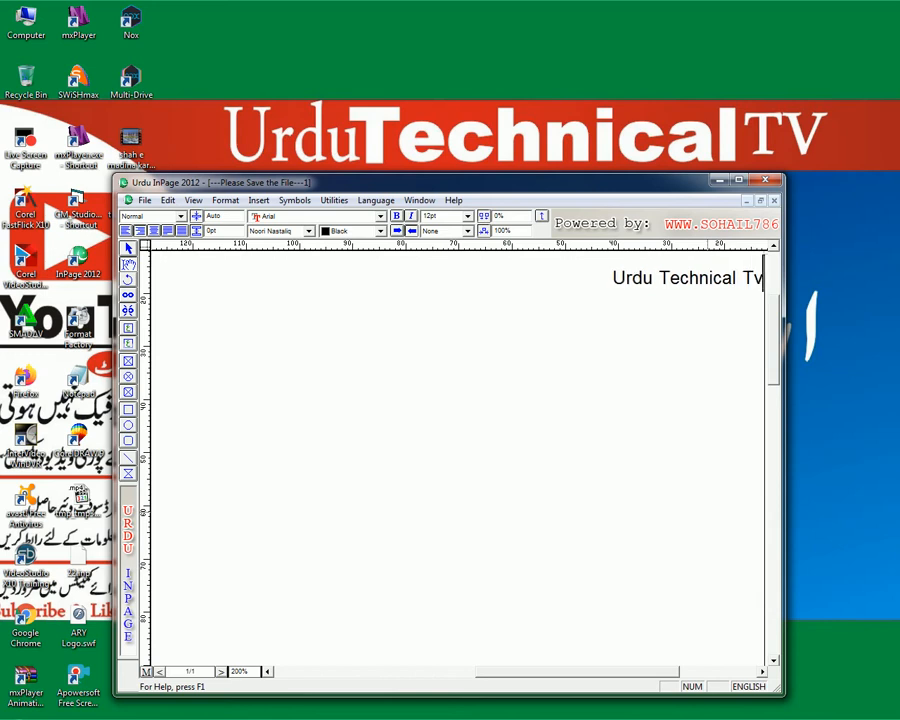
pyautogui.press('Return')
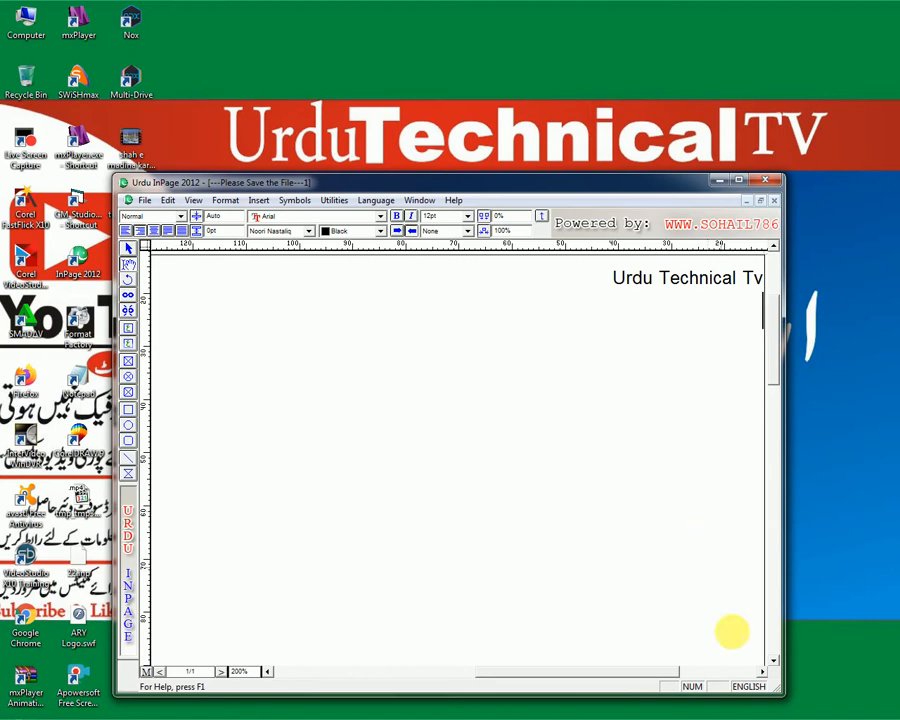
# Set the typing language to Urdu and write the line "آپ بھی اپنے چینل کے لئے" under the heading.
pyautogui.click(749, 686)
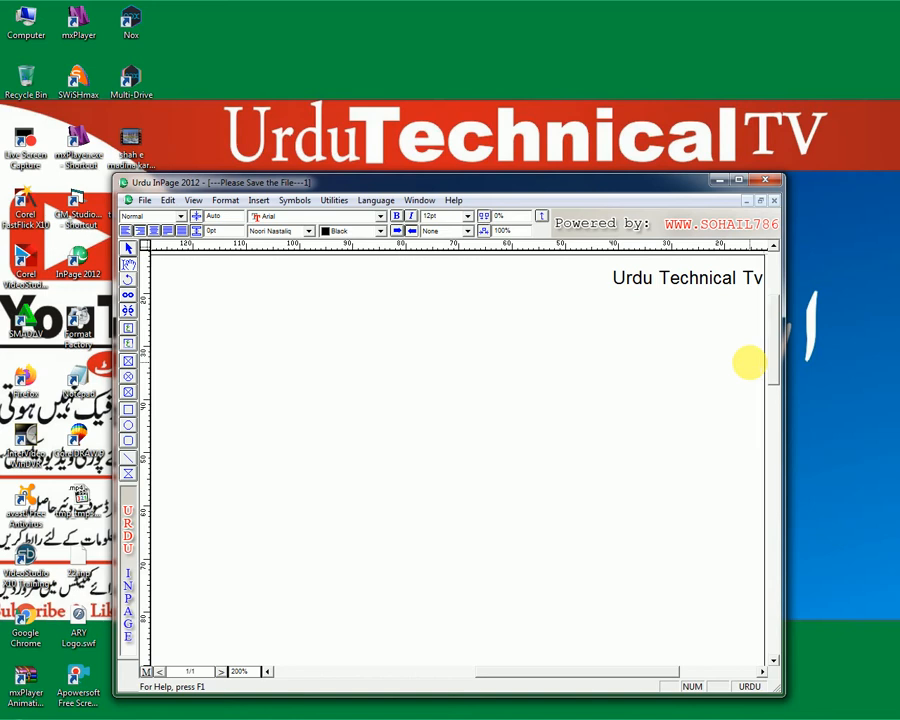
pyautogui.write('آ')
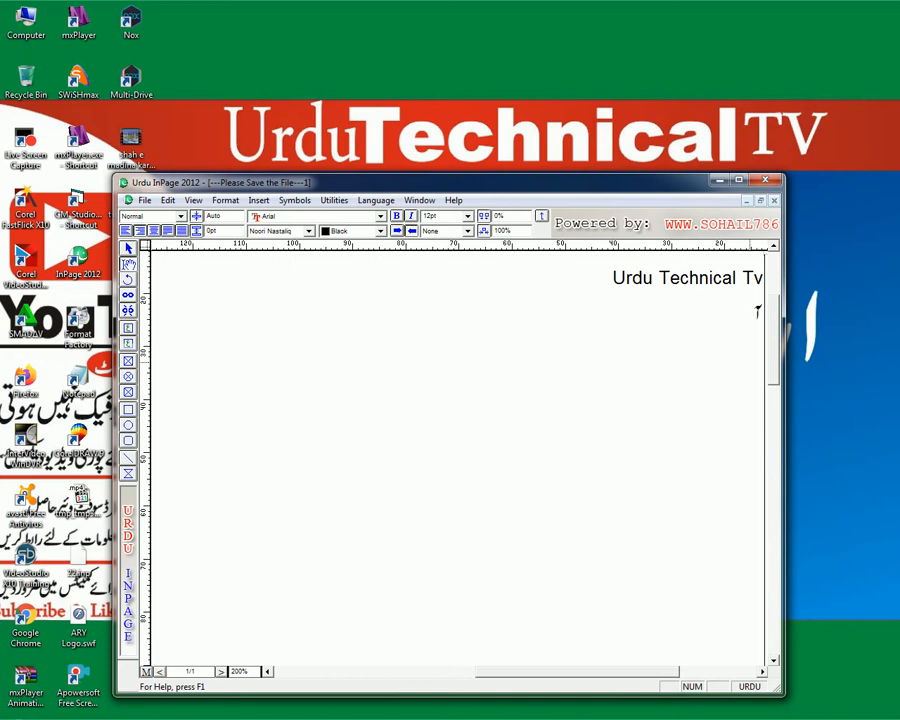
pyautogui.write('پ بھی اپنے')
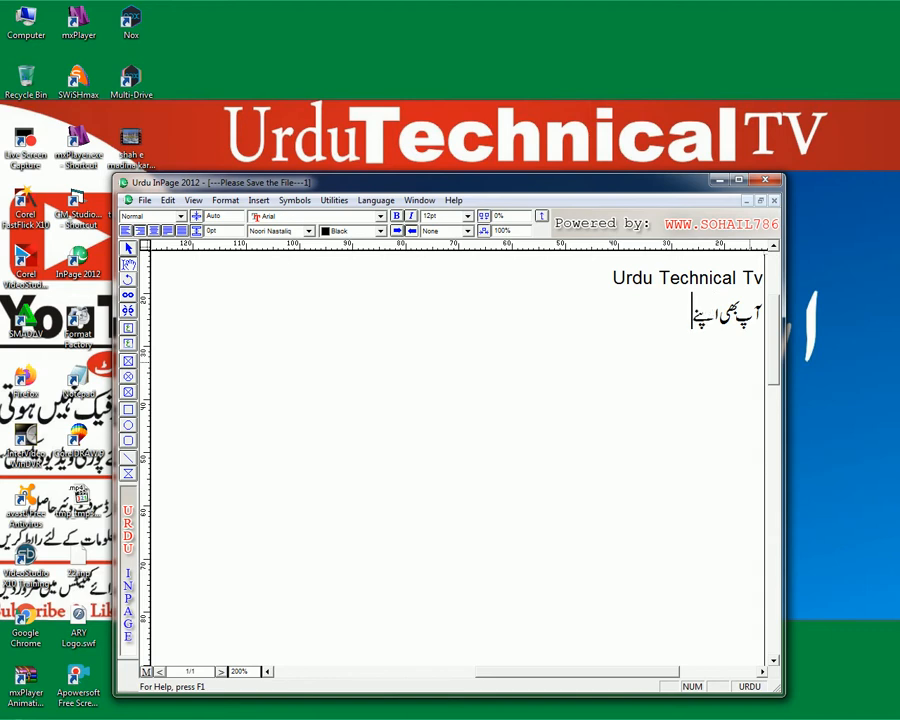
pyautogui.write(' چینل کے لئے')
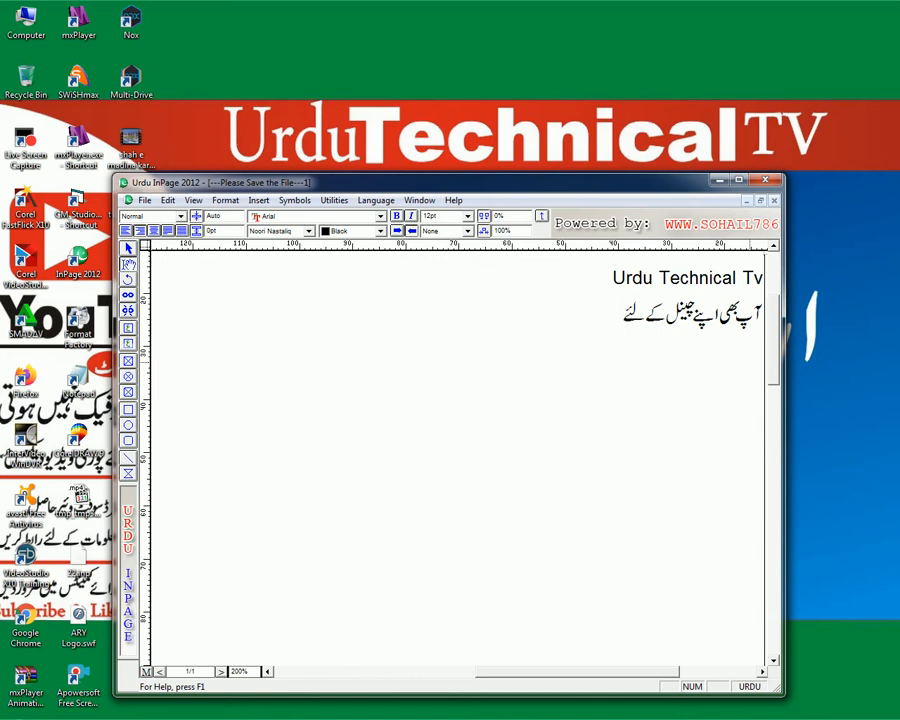
# Add two more lines: "سکرول بنانے کے لئے یہ سوفٹ وئر" and "استعمال کریں".
pyautogui.press('Return')
pyautogui.write('سکرول بنانے کے')
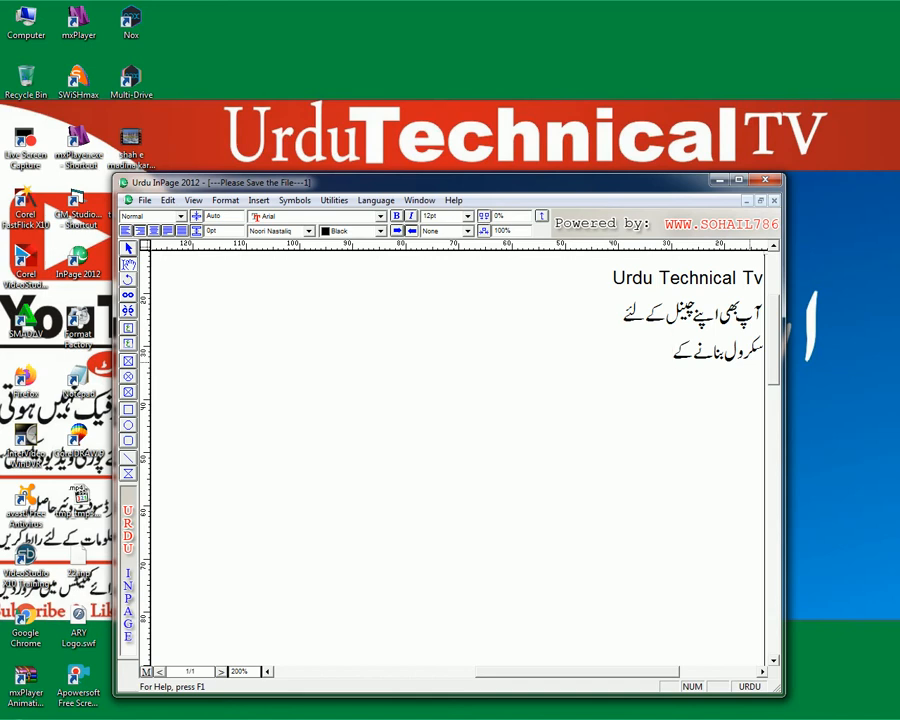
pyautogui.write('لئے یہ سوفٹ وئ')
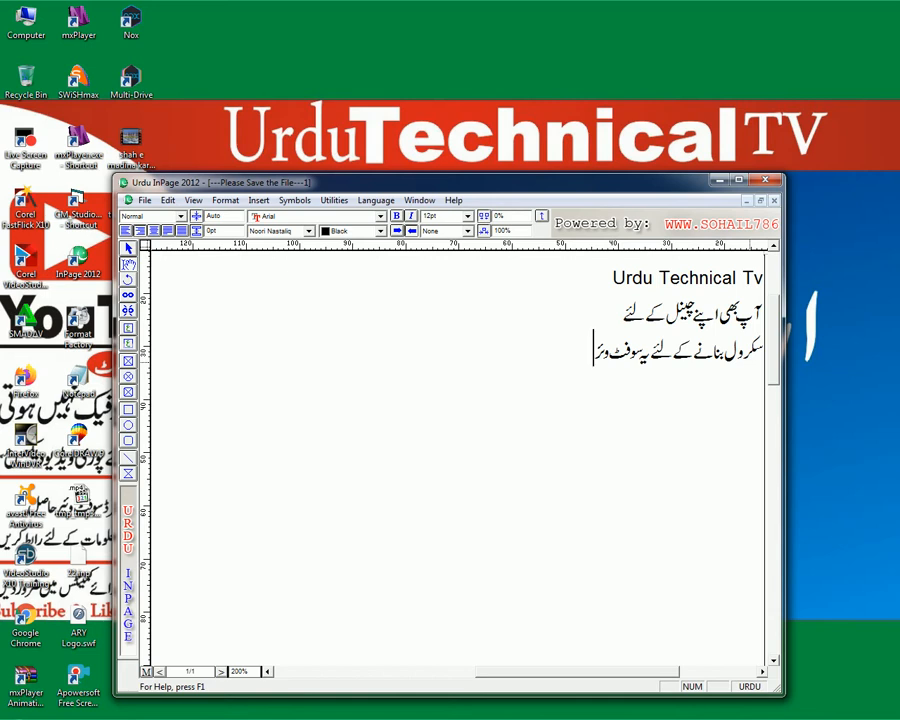
pyautogui.press('Return')
pyautogui.write('استعمال کریں')
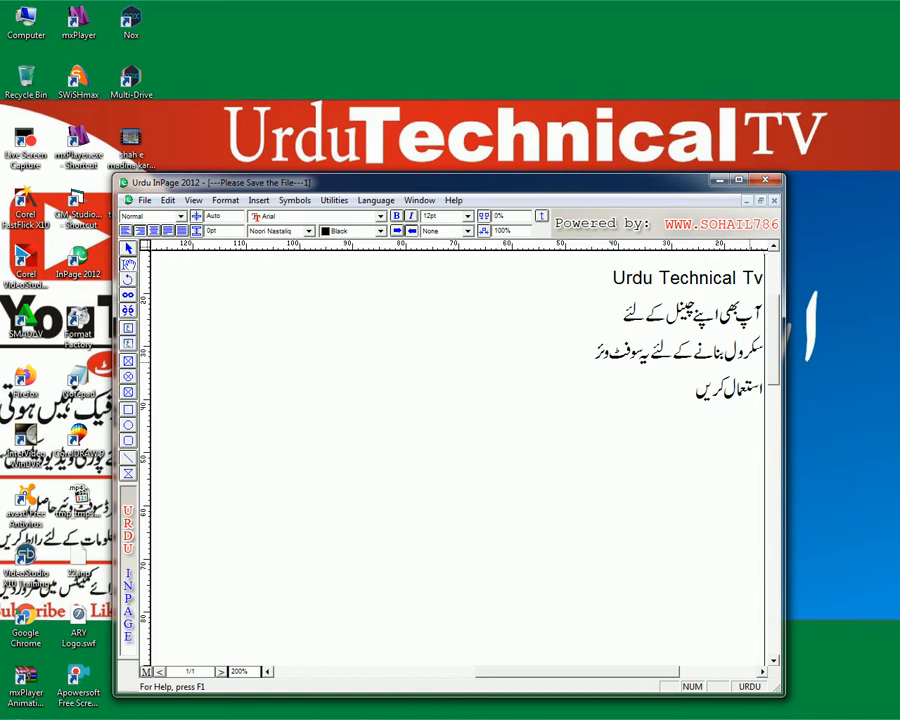
# Rebreak the last two lines so that "سوفٹ وئر استعمال کریں" stands together on its own line.
pyautogui.click(638, 354)
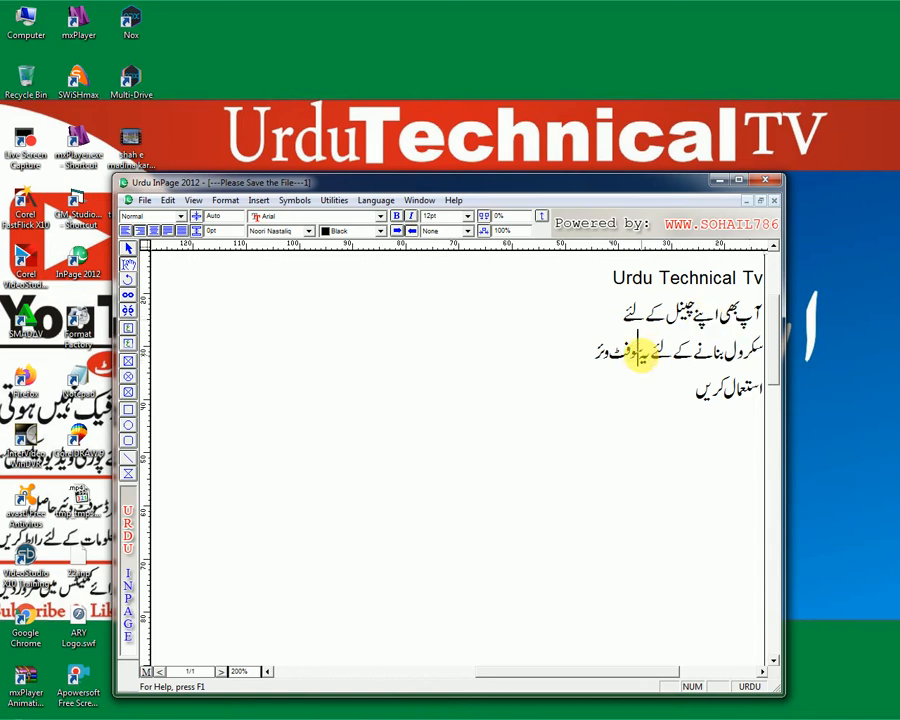
pyautogui.press('Return')
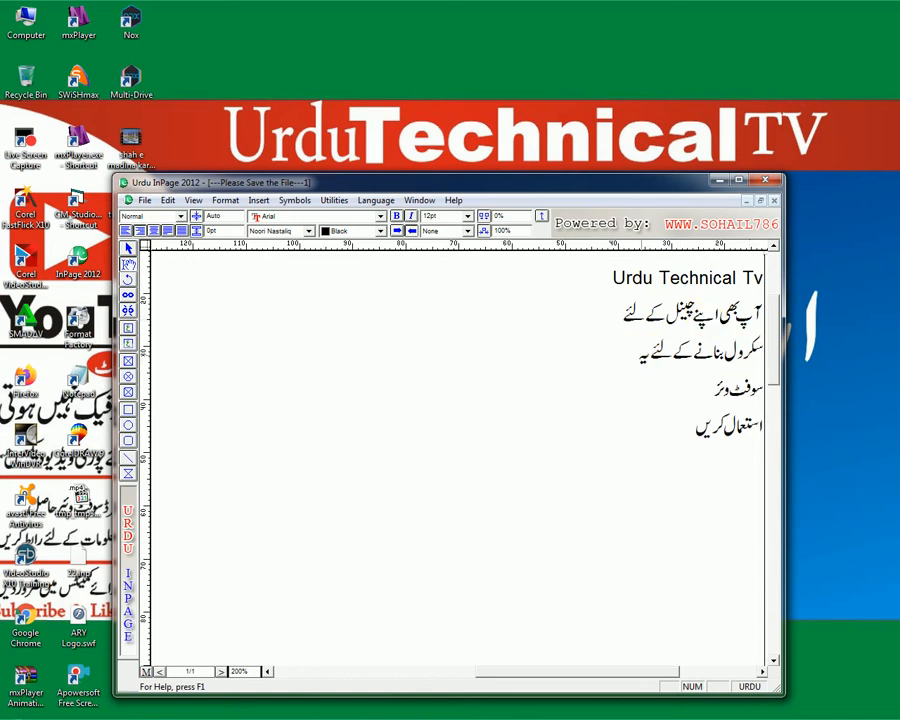
pyautogui.click(760, 430)
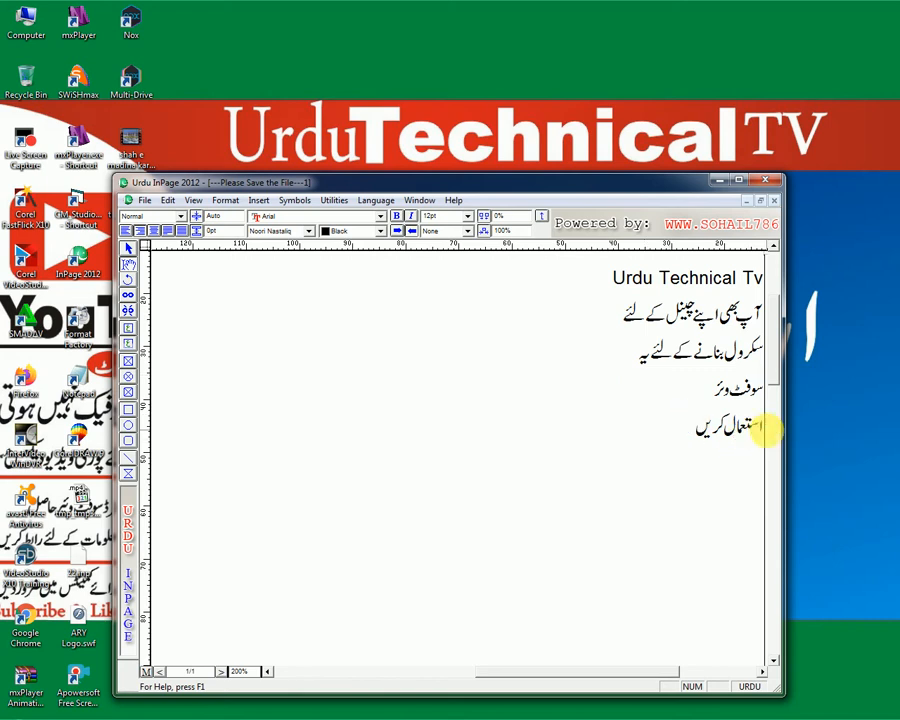
pyautogui.press('BackSpace')
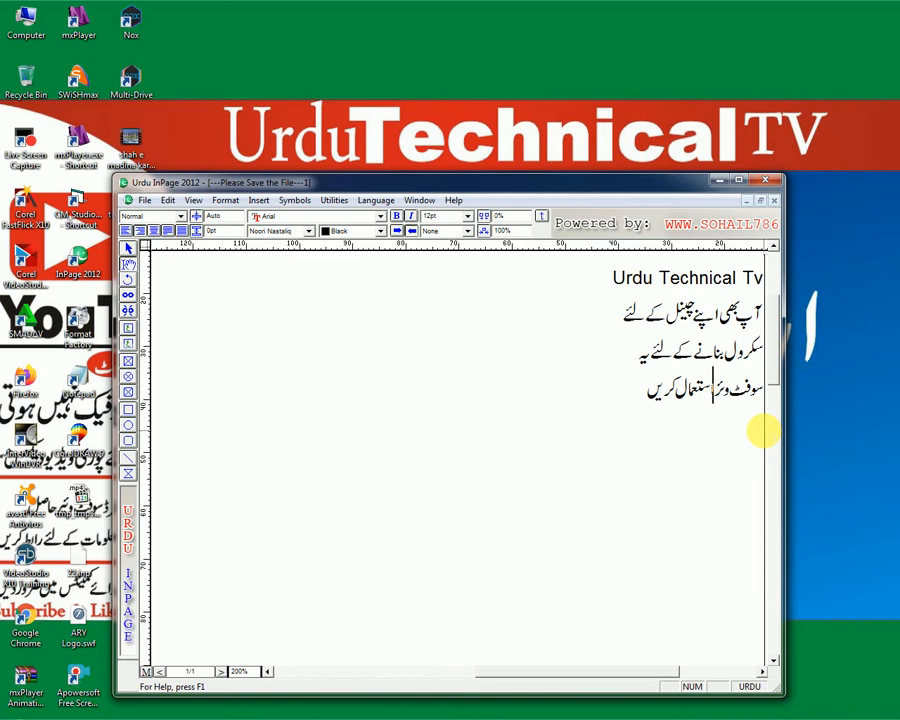
# Add a new line at the end of the text beginning "اگر یہ ویڈیو اچھی لگے تو سب".
pyautogui.click(627, 400)
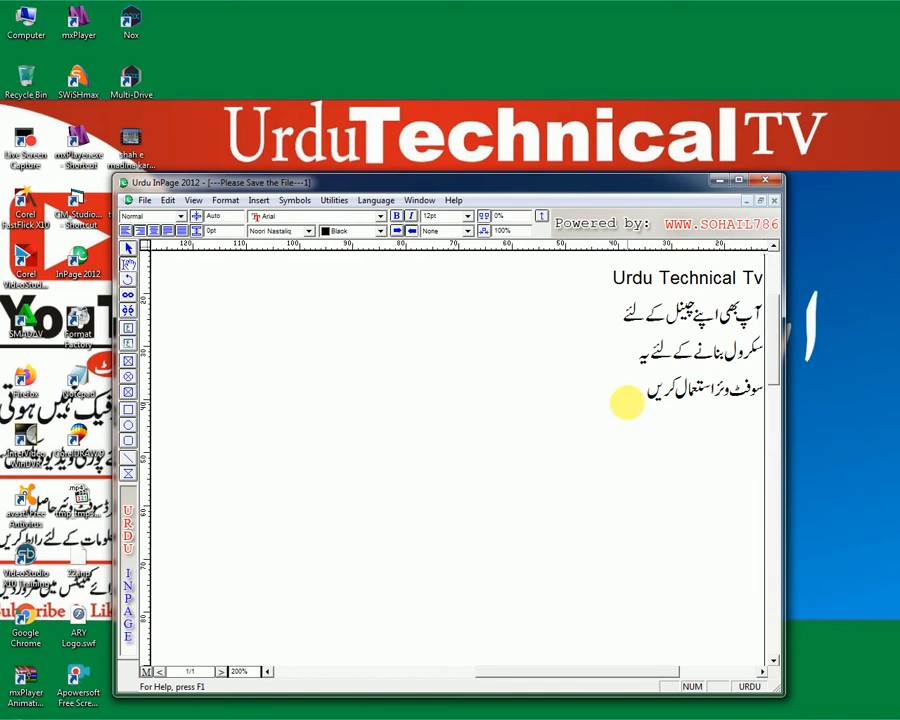
pyautogui.press('Return')
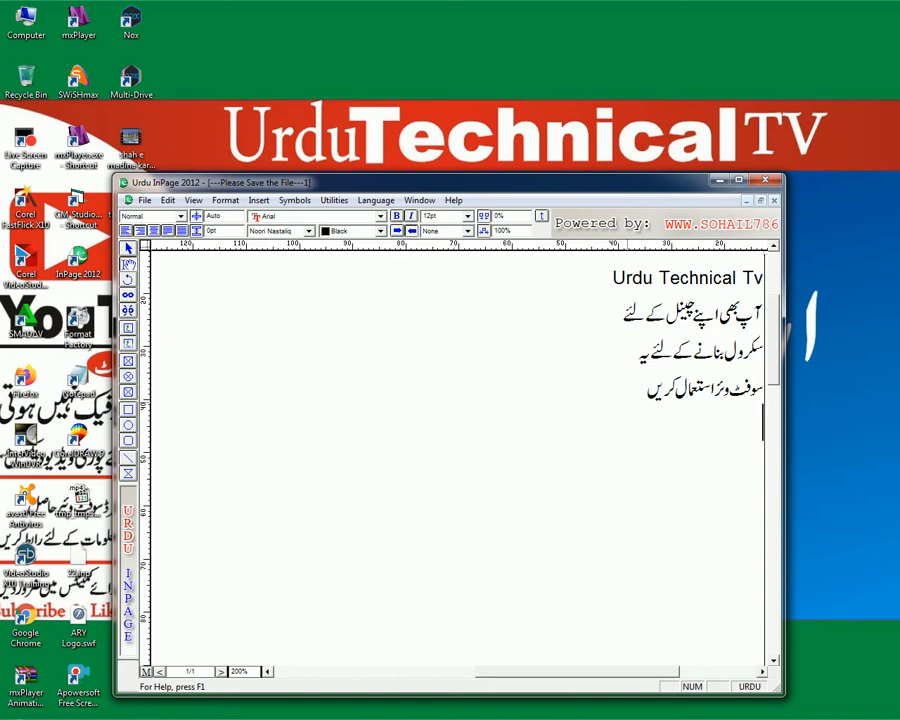
pyautogui.write('اگر یہ ویڈ')
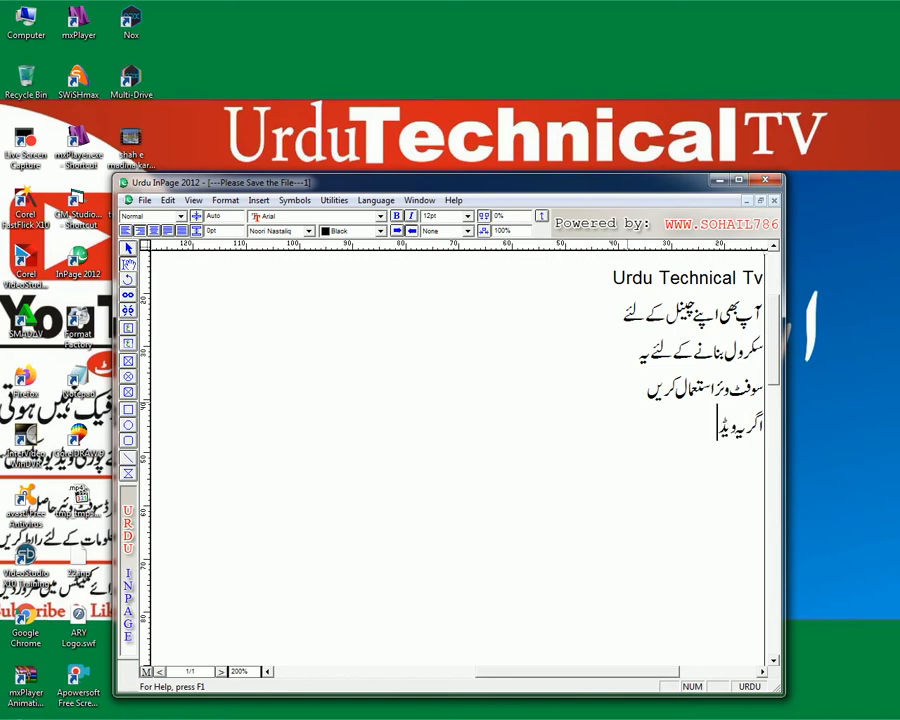
pyautogui.write('یو اچھی لگت')
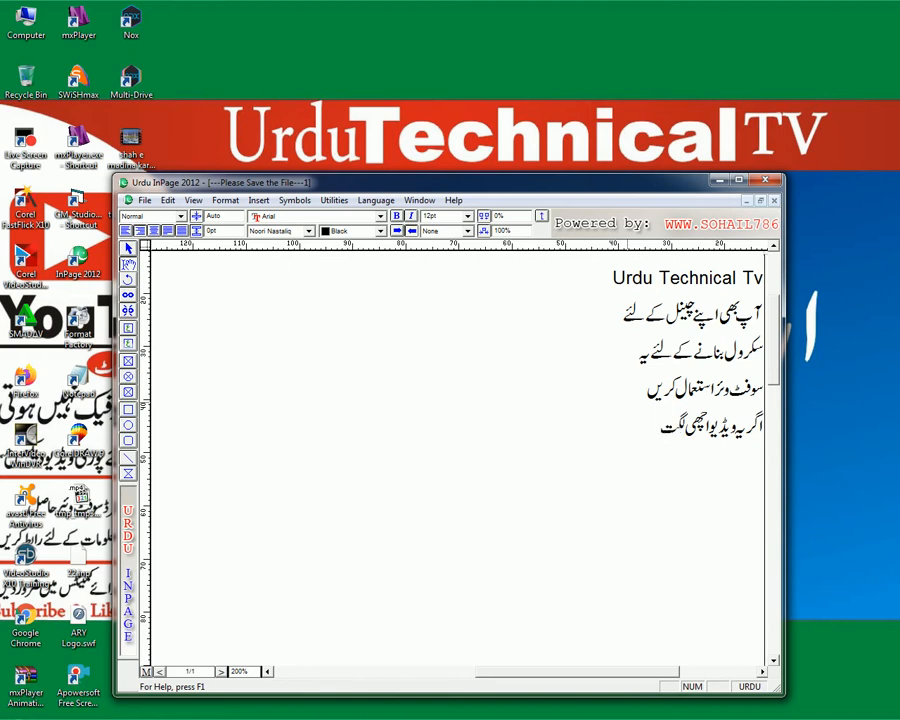
pyautogui.write('ے')
pyautogui.press('BackSpace')
pyautogui.press('BackSpace')
pyautogui.write('ے تو سب')
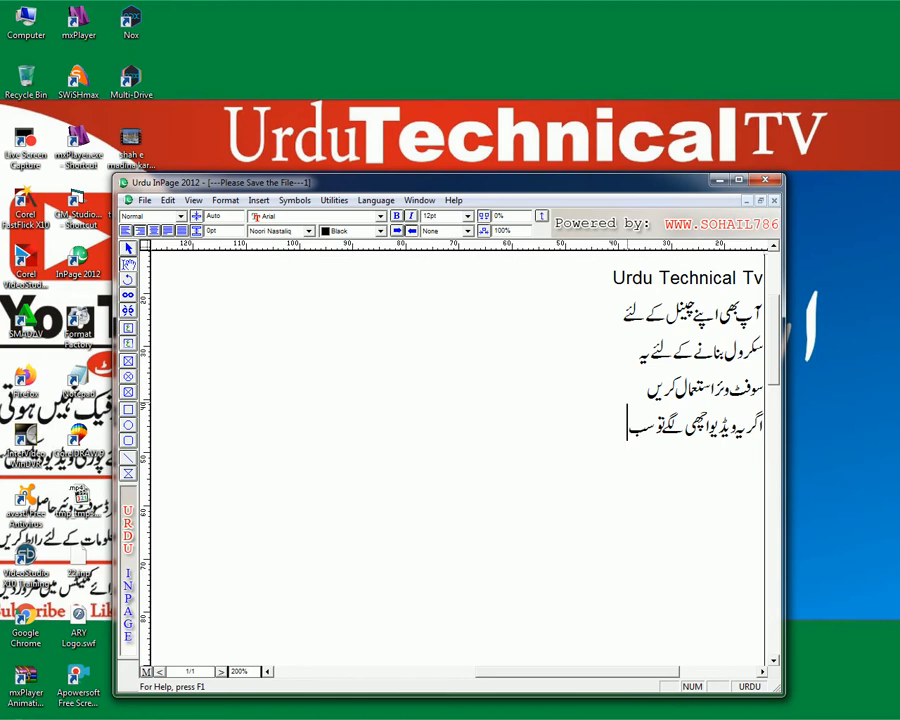
# Continue the last line with "کرائب اور لائک".
pyautogui.write('کرا')
pyautogui.write('ء')
pyautogui.write('ب')
pyautogui.write(' اور ')
pyautogui.write('لاء')
pyautogui.write('ک')
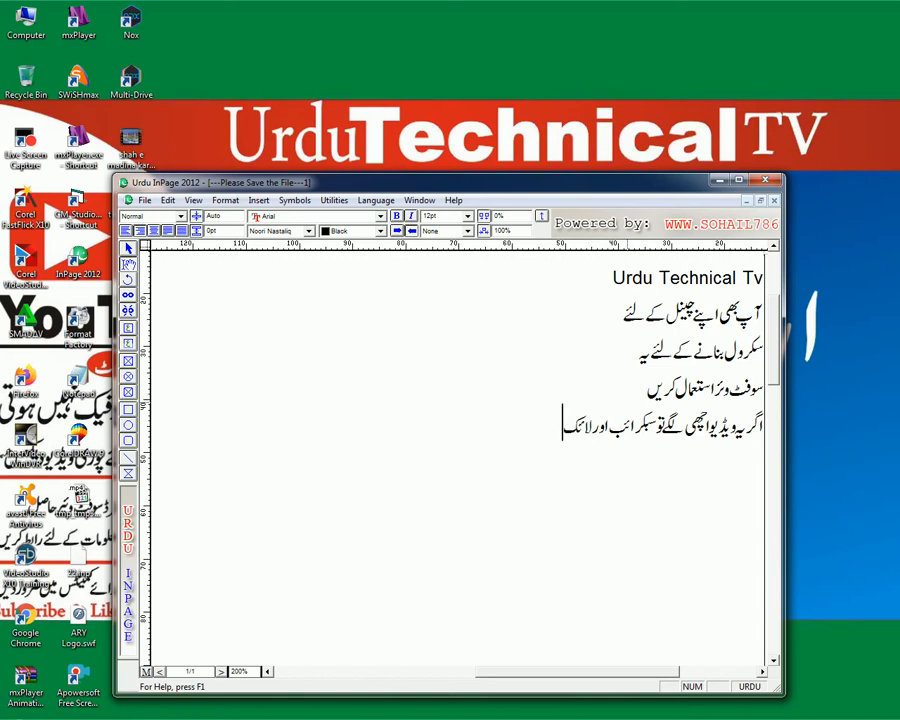
# Finish the sentence with "ضرور کریں (شکریہ)" and move the part starting at "لائک" onto a new line.
pyautogui.write(' ضرور کریں')
pyautogui.write('(')
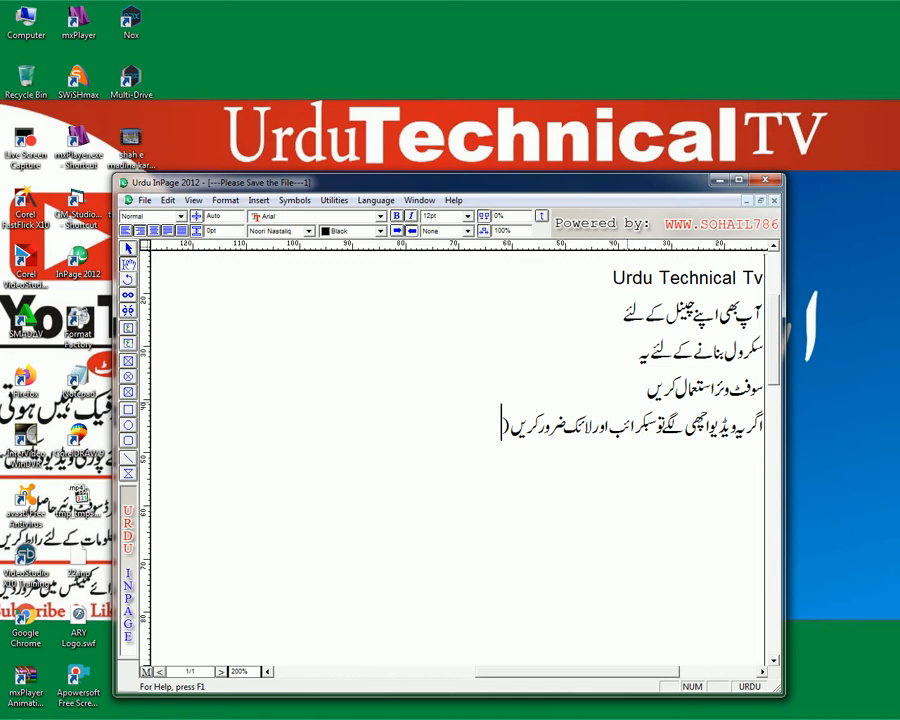
pyautogui.write('شکریہ)')
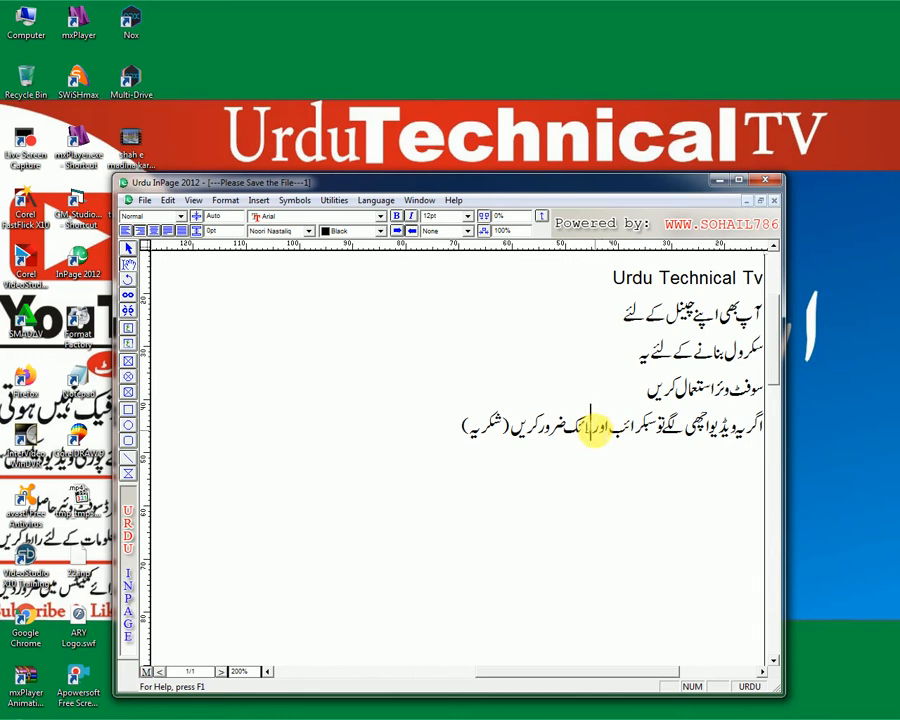
pyautogui.press('Return')
pyautogui.click(533, 373)
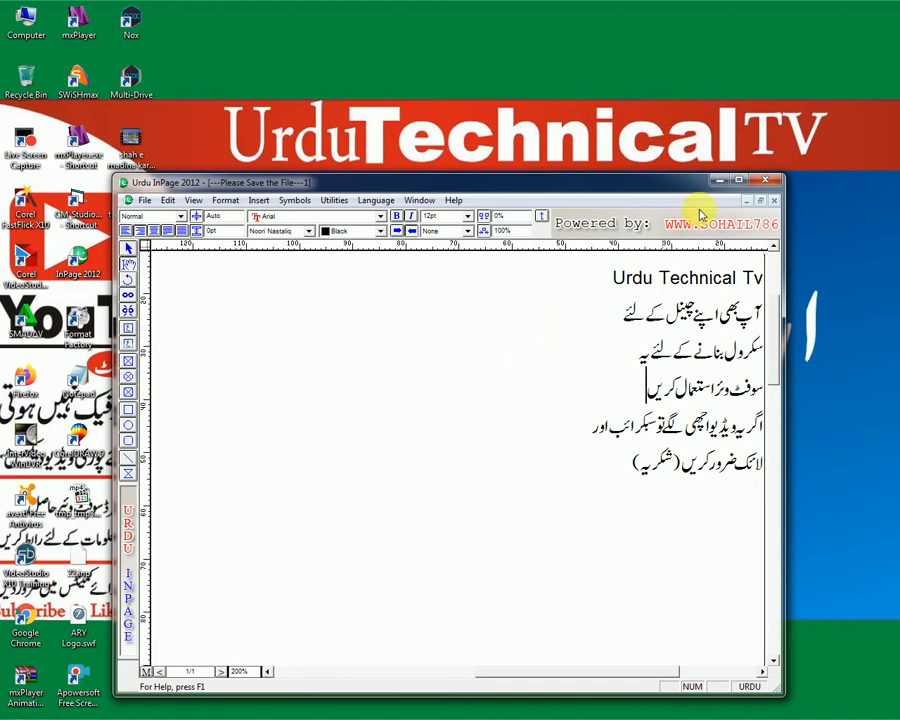
# Minimize the InPage window, launch CorelDRAW 9 from the desktop and start a new graphic.
pyautogui.click(716, 180)
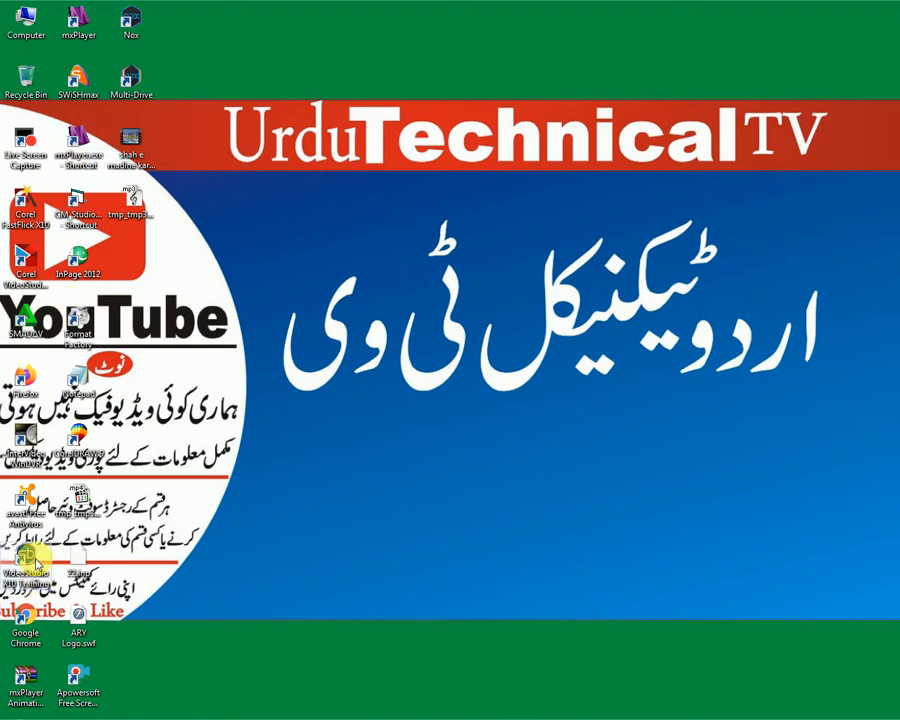
pyautogui.doubleClick(81, 437)
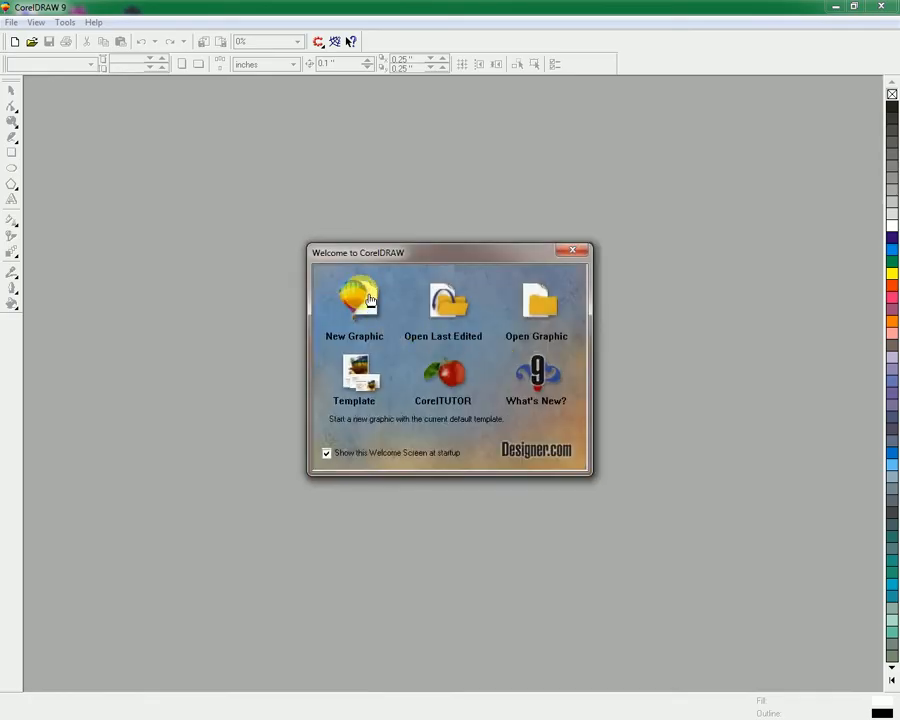
pyautogui.click(370, 300)
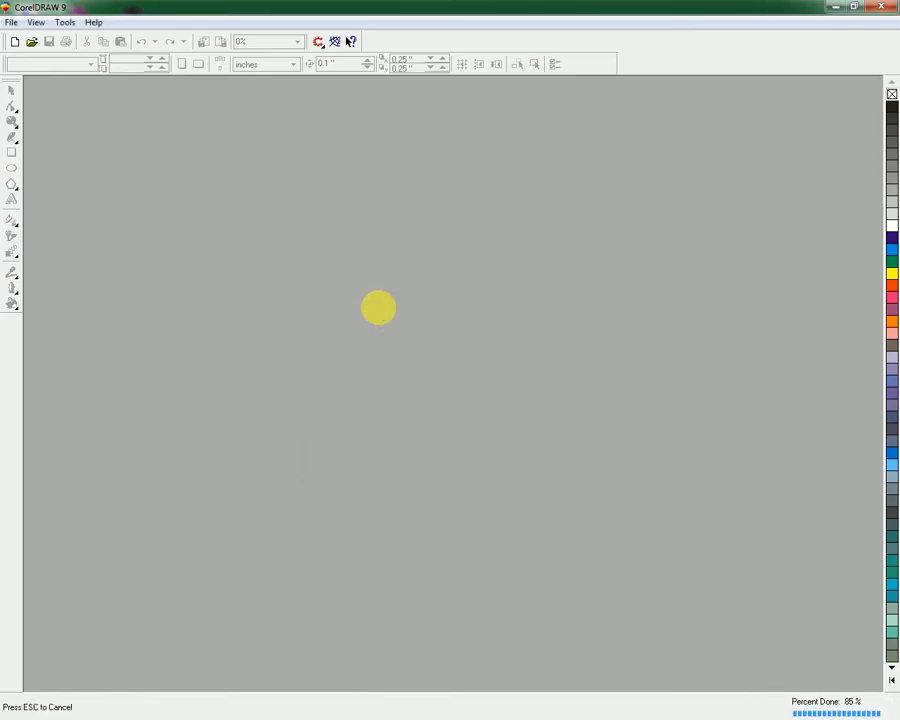
pyautogui.rightClick(366, 270)
pyautogui.click(400, 365)
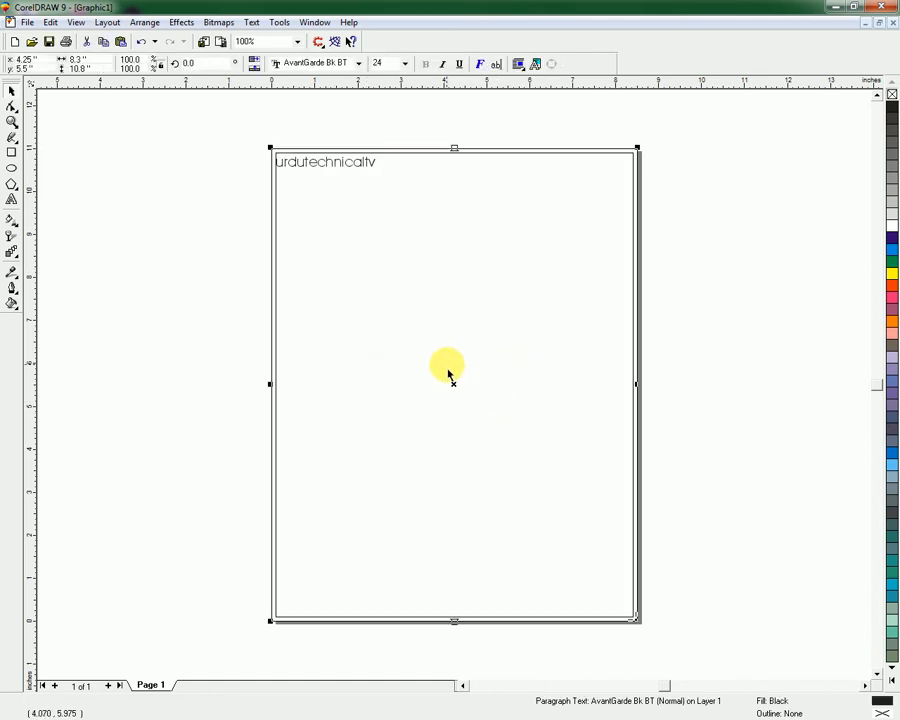
pyautogui.press('Delete')
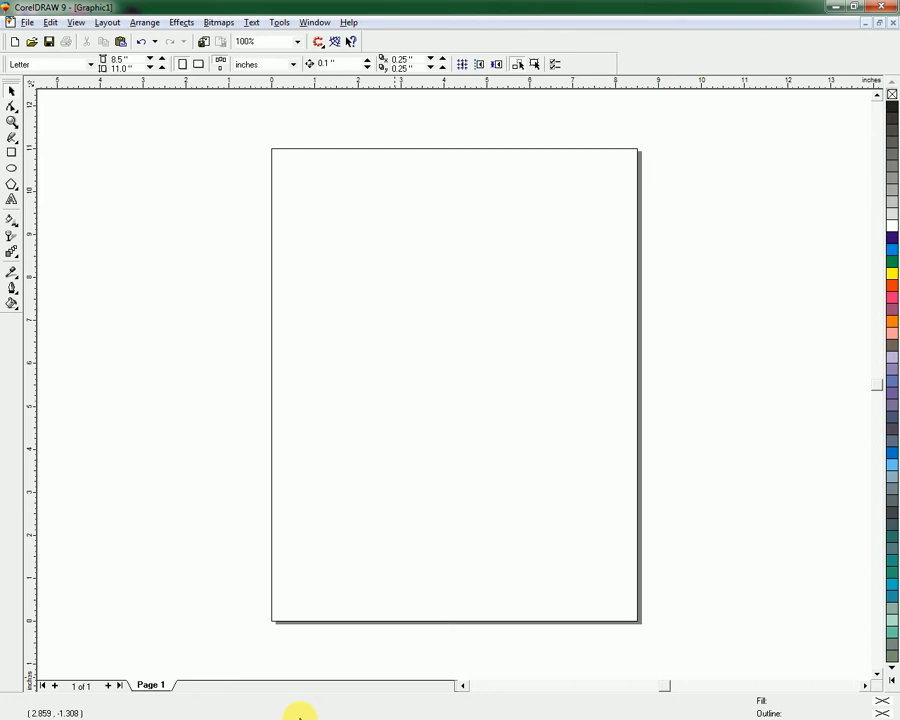
# Switch from CorelDRAW back to the Urdu InPage window with the scroll text.
pyautogui.hotkey('alt', 'Tab')
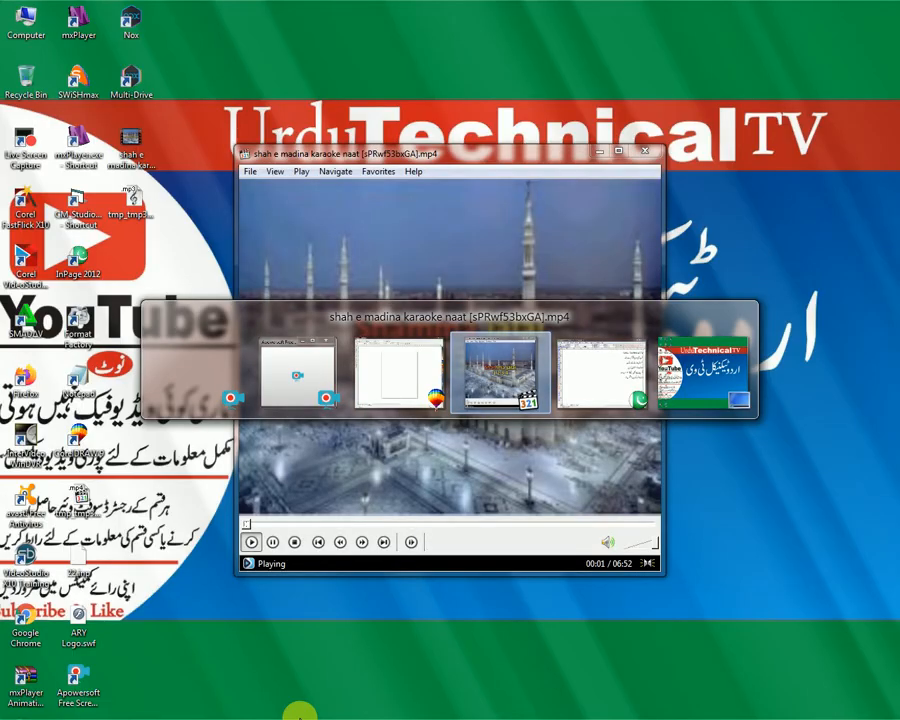
pyautogui.hotkey('alt', 'Tab')
pyautogui.hotkey('alt', 'Tab')
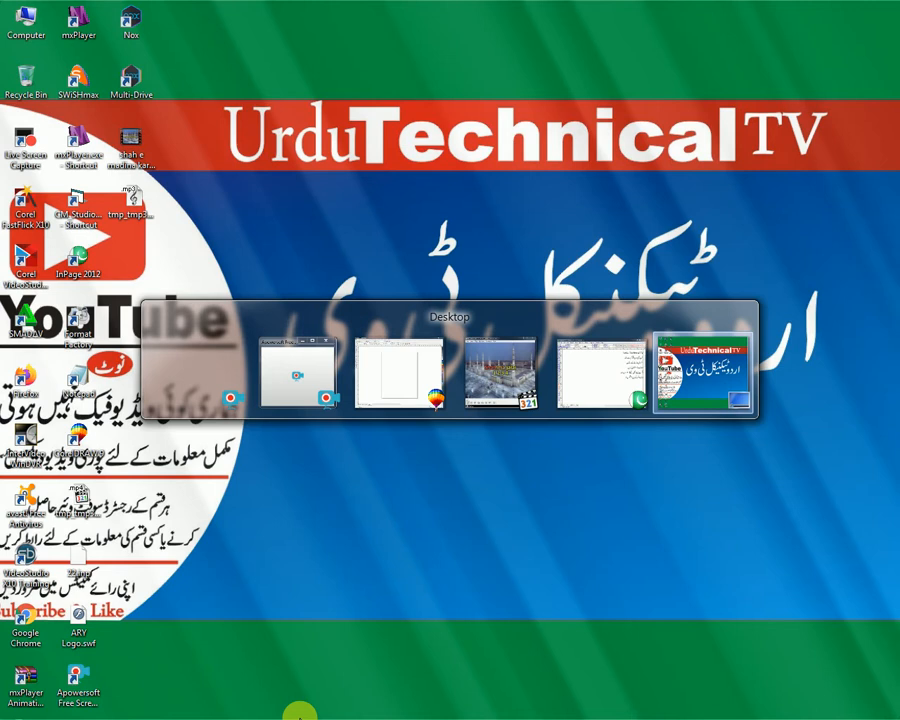
pyautogui.hotkey('alt', 'Tab')
pyautogui.hotkey('alt', 'Tab')
pyautogui.hotkey('alt', 'Tab')
pyautogui.hotkey('alt', 'Tab')
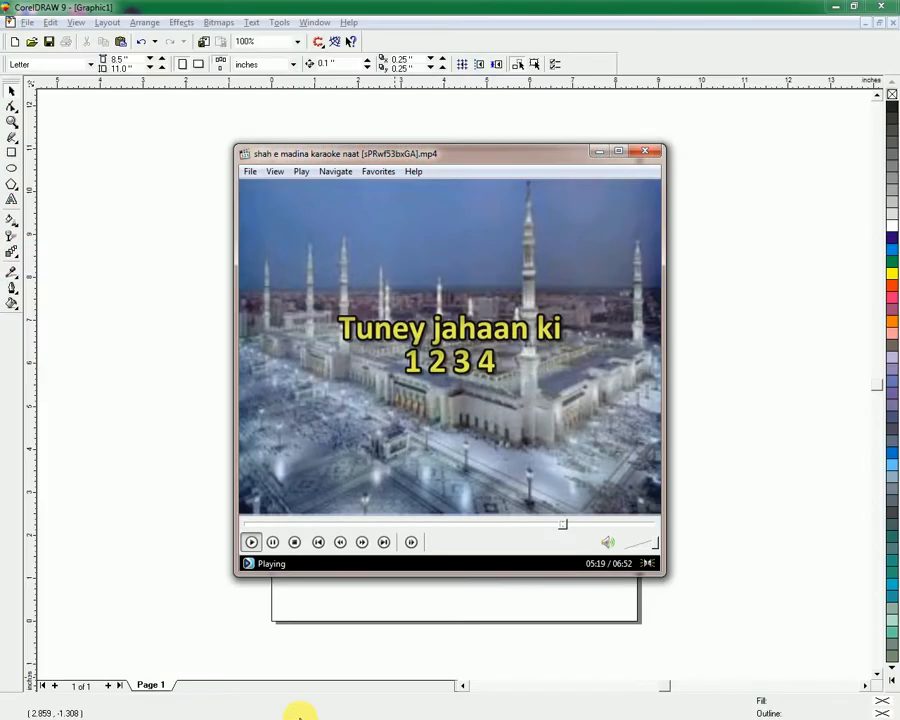
pyautogui.hotkey('alt', 'Tab')
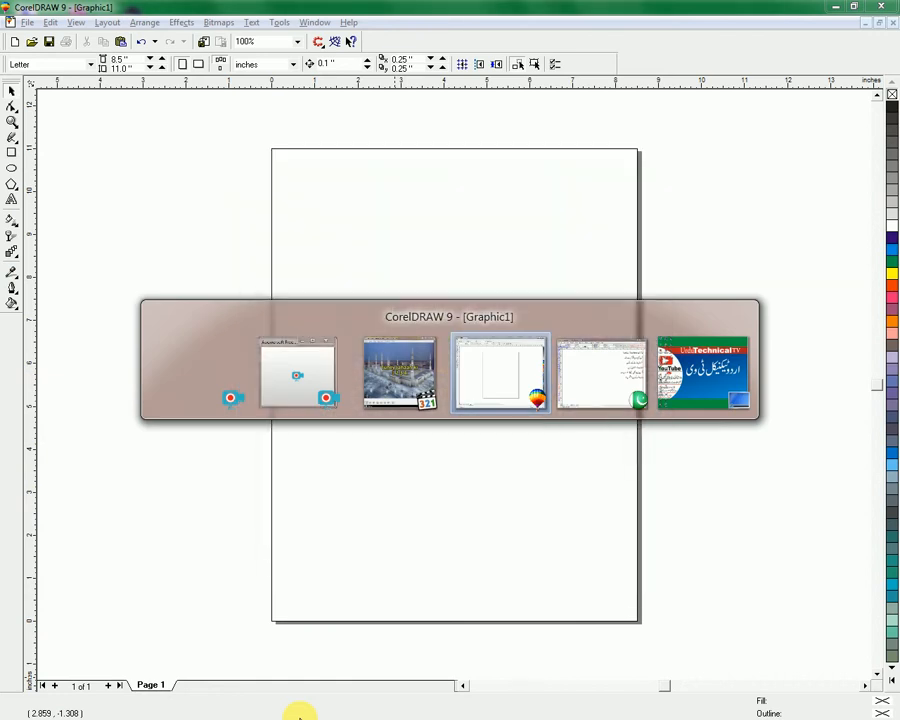
pyautogui.hotkey('alt', 'Tab')
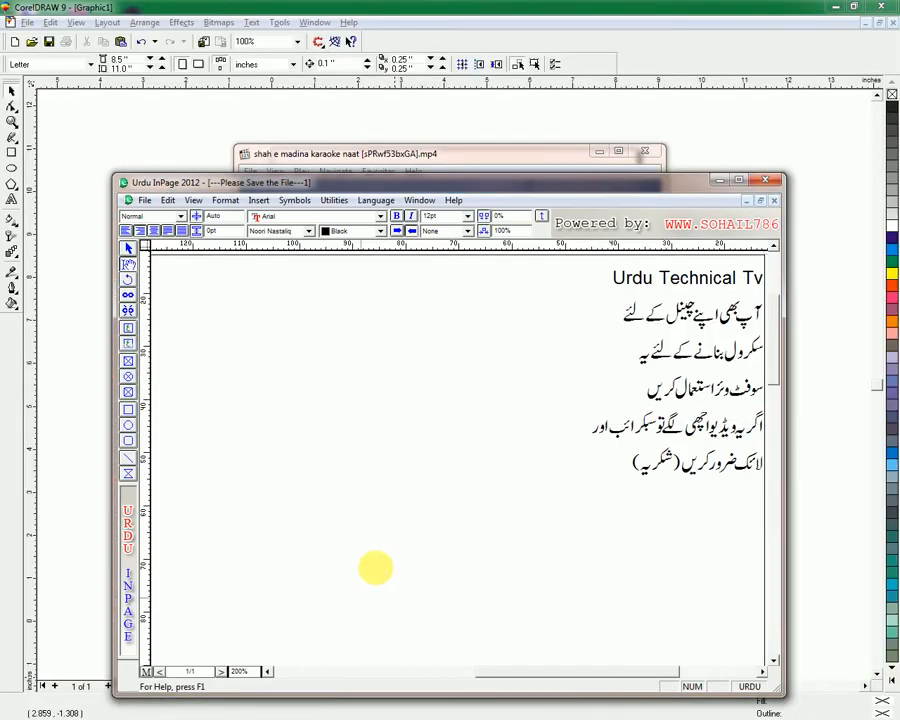
# Select the text frame as an object with the Pick tool and copy it.
pyautogui.click(127, 248)
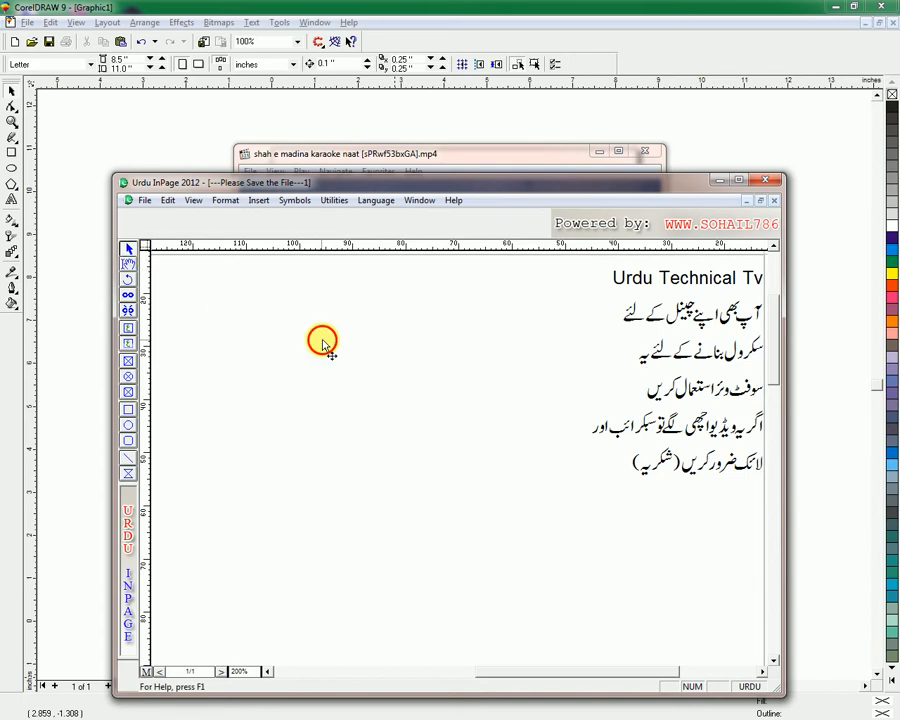
pyautogui.rightClick(323, 342)
pyautogui.click(355, 403)
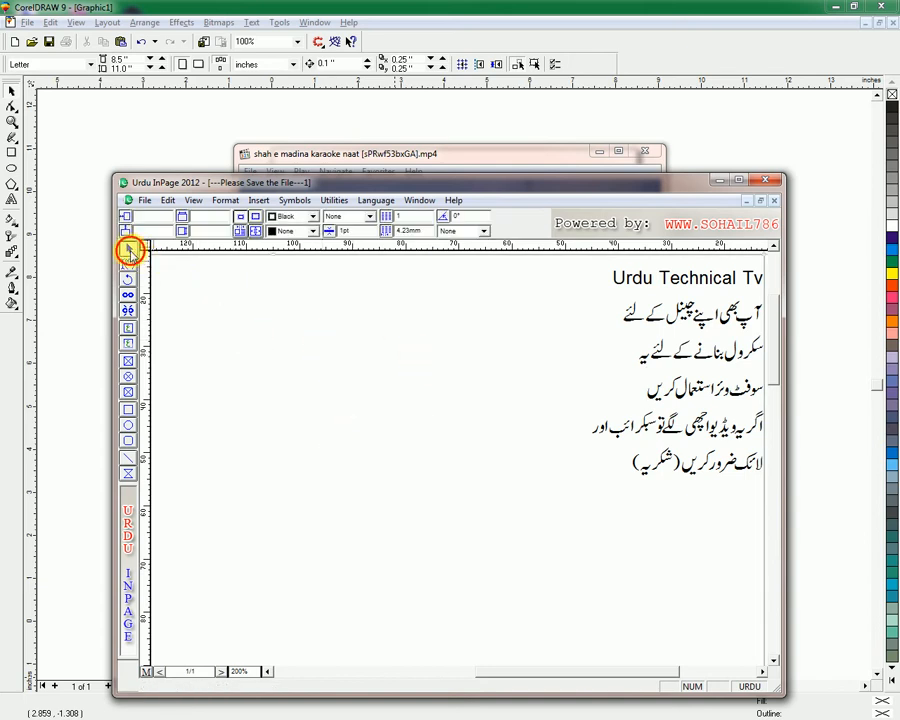
pyautogui.rightClick(460, 328)
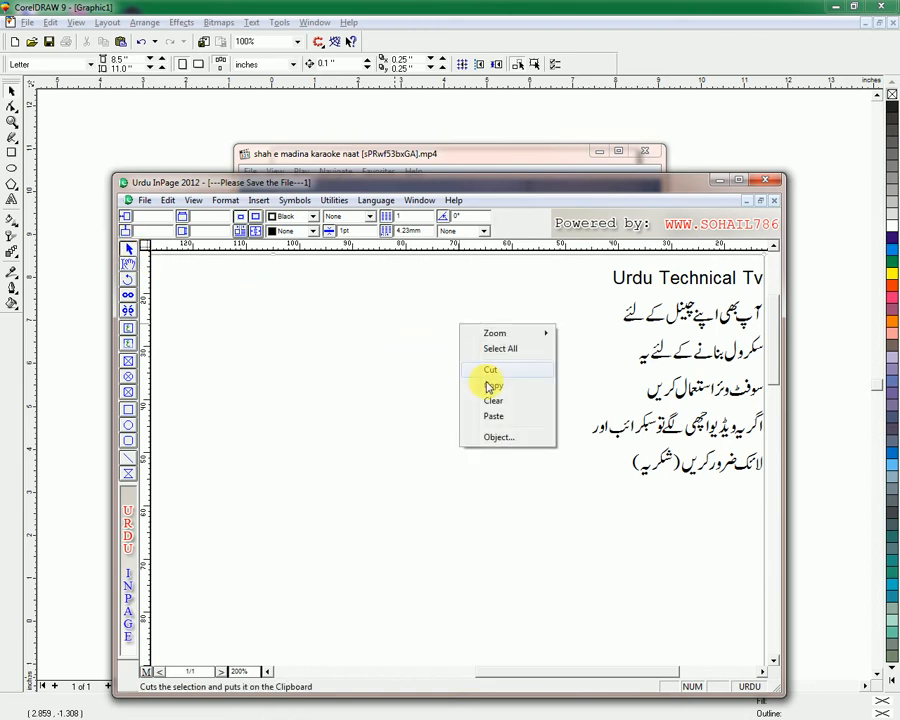
pyautogui.click(491, 386)
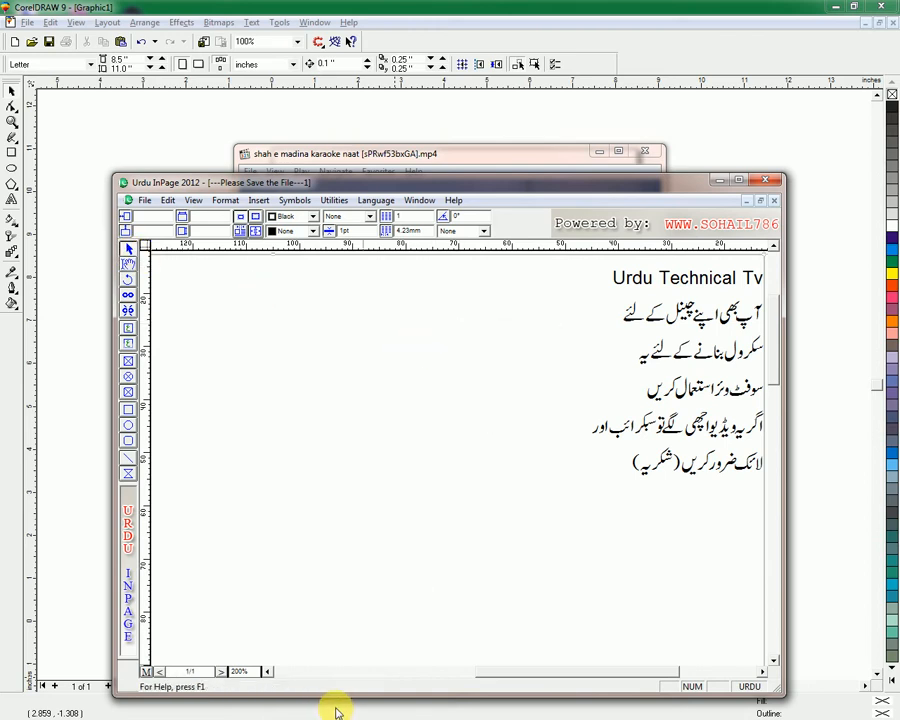
# Switch to CorelDRAW and paste the copied InPage text into the new graphic.
pyautogui.hotkey('alt', 'Tab')
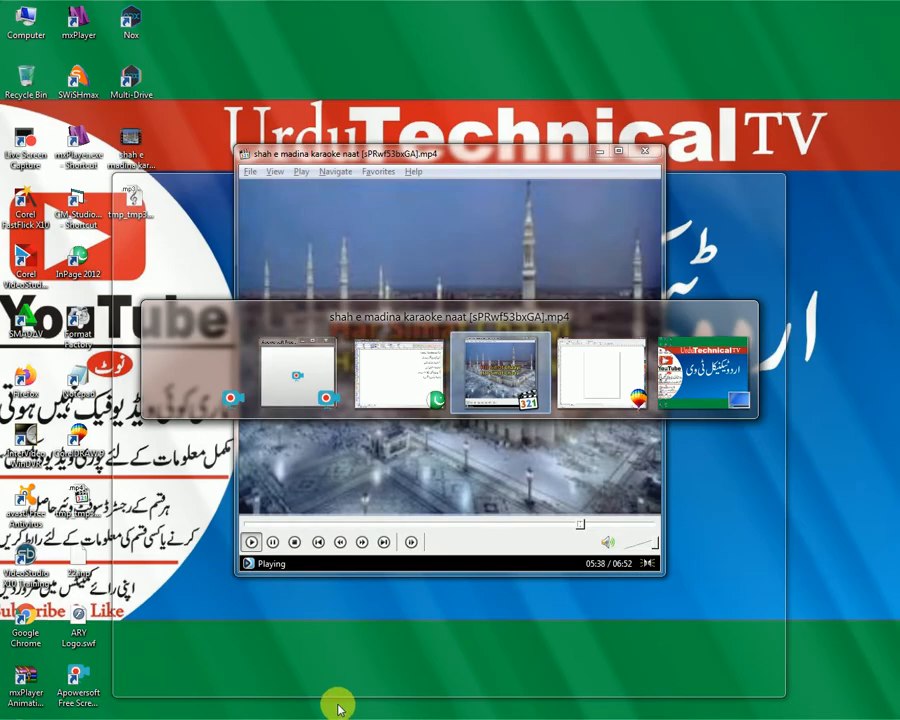
pyautogui.hotkey('alt', 'Tab')
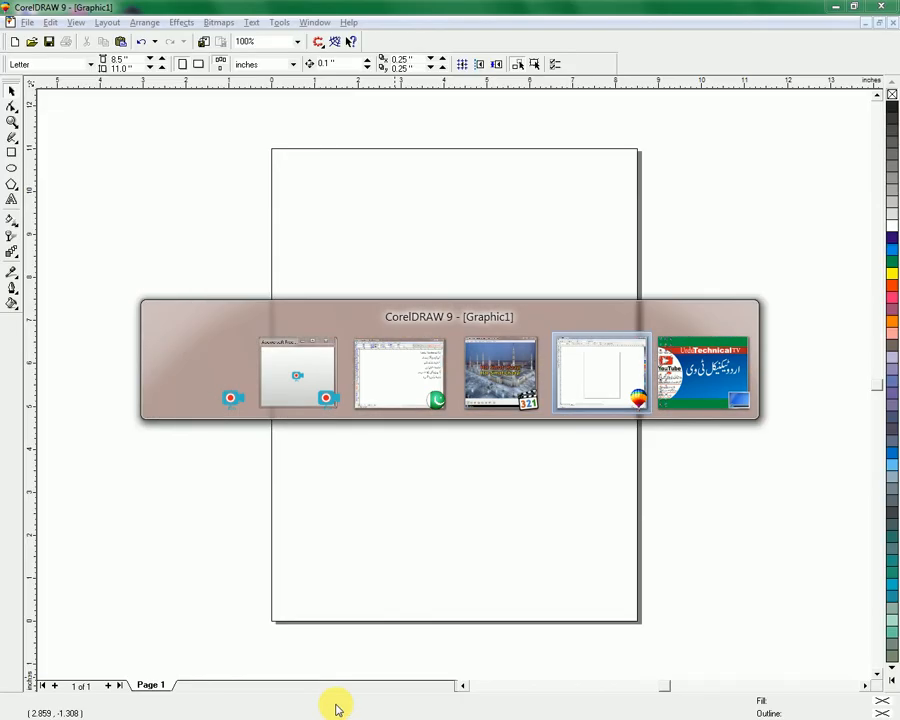
pyautogui.rightClick(346, 258)
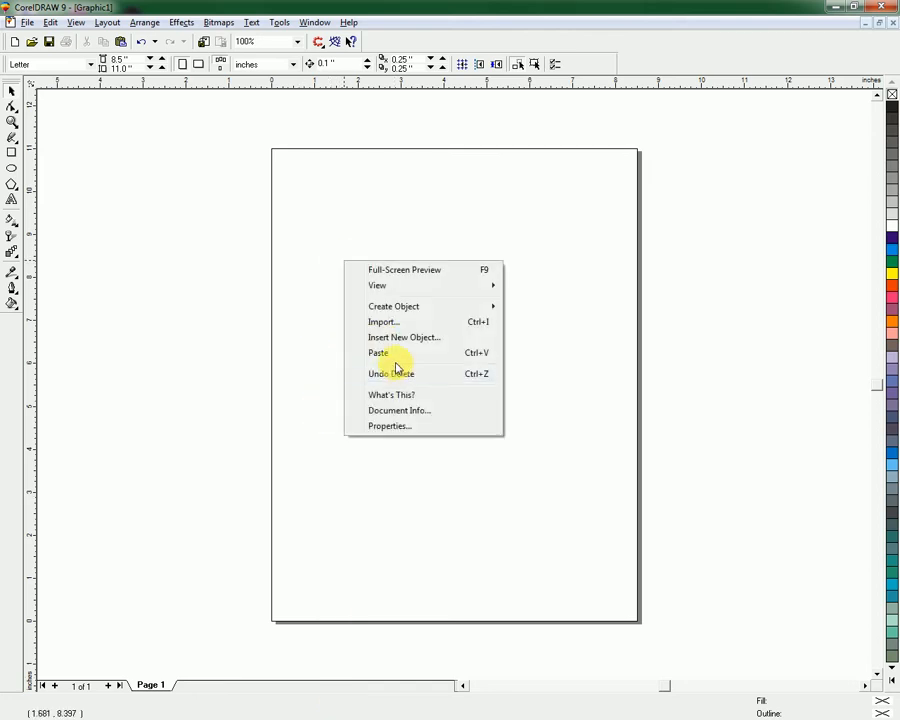
pyautogui.click(392, 353)
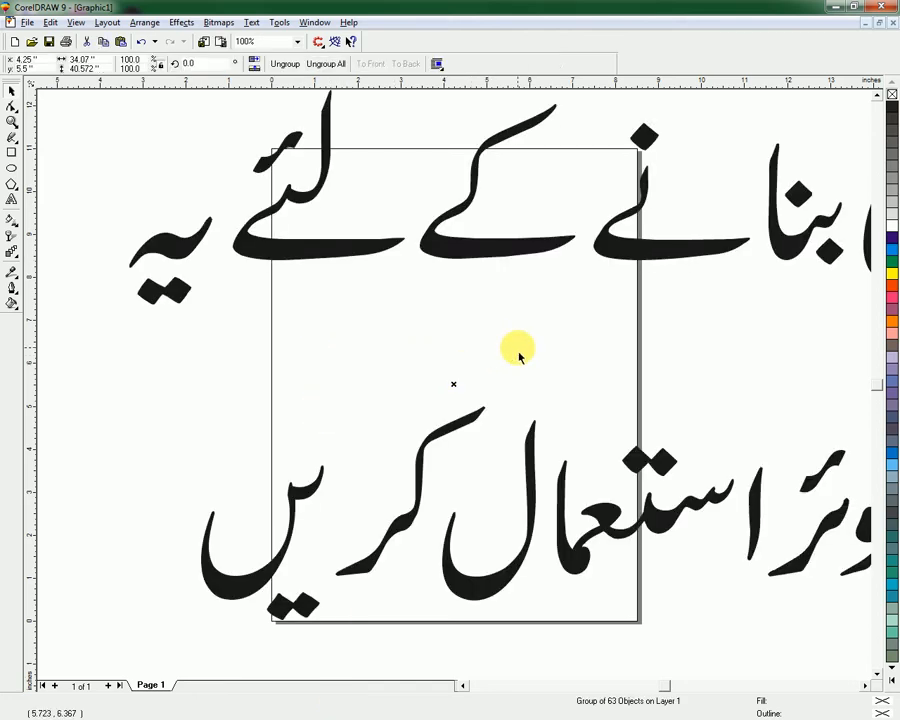
# Scale the pasted text group down to about 8.1 by 9.6 inches, place it just left of the page and deselect it.
pyautogui.press('F3')
pyautogui.press('F3')
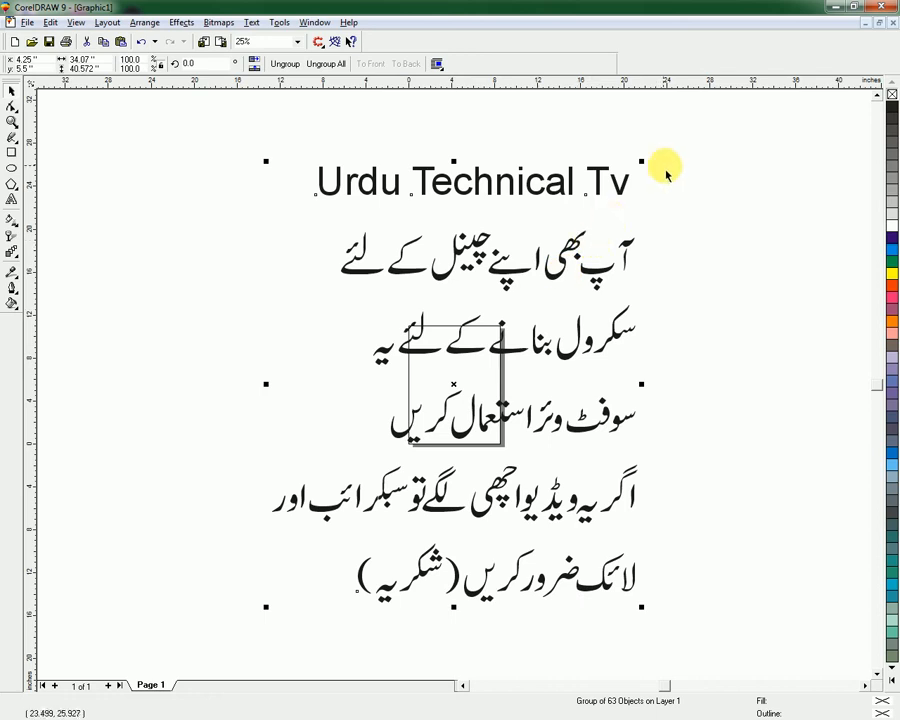
pyautogui.moveTo(641, 160); pyautogui.dragTo(364, 488)
pyautogui.moveTo(313, 549); pyautogui.dragTo(347, 399)
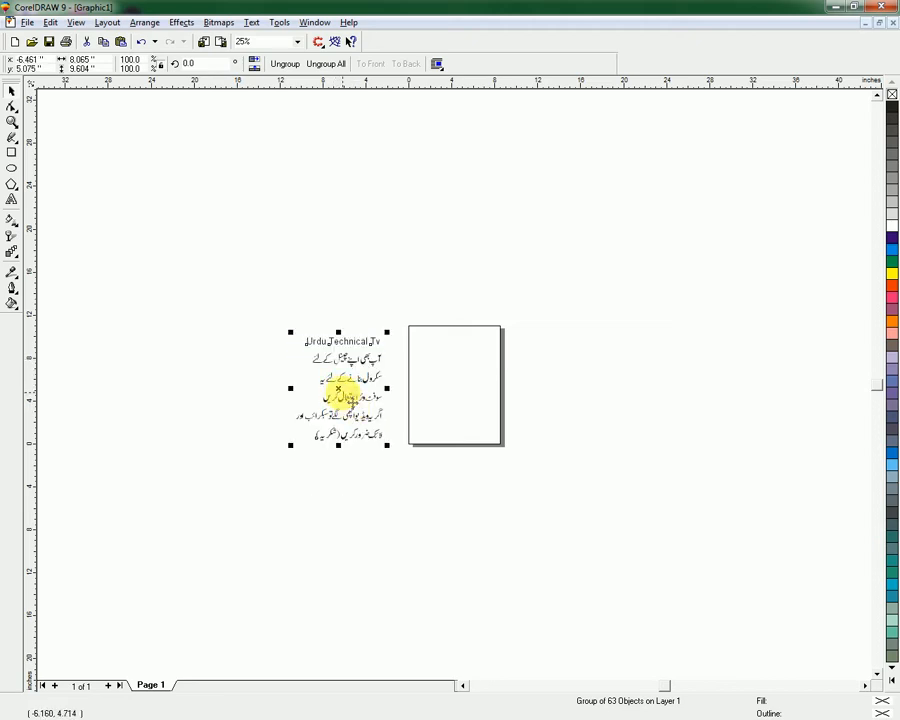
pyautogui.click(333, 492)
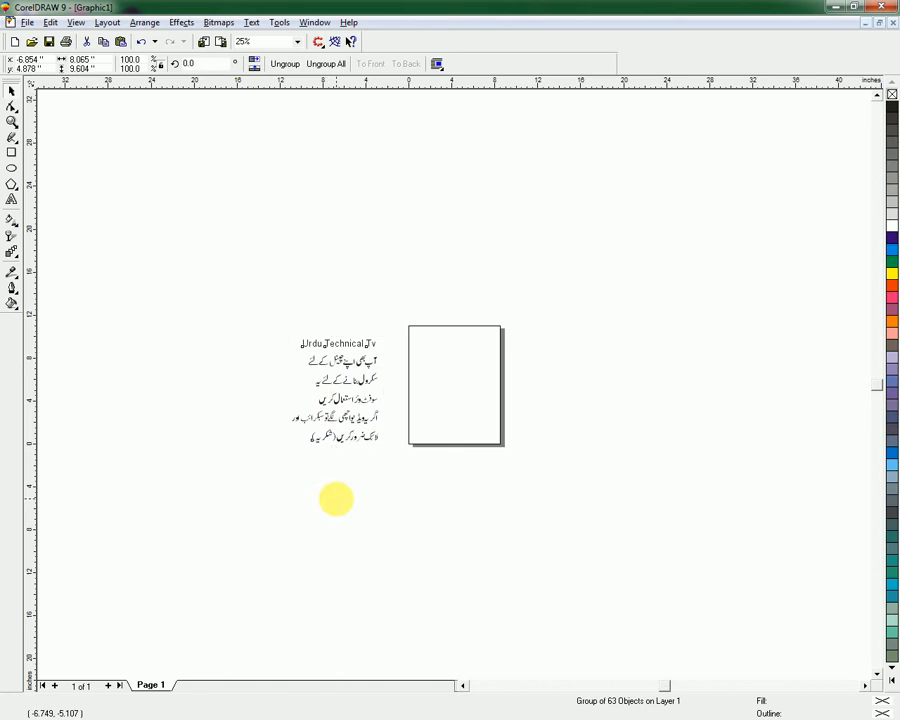
# Ungroup the pasted text group into separate text objects and deselect them.
pyautogui.press('F2')
pyautogui.moveTo(254, 286); pyautogui.dragTo(562, 512)
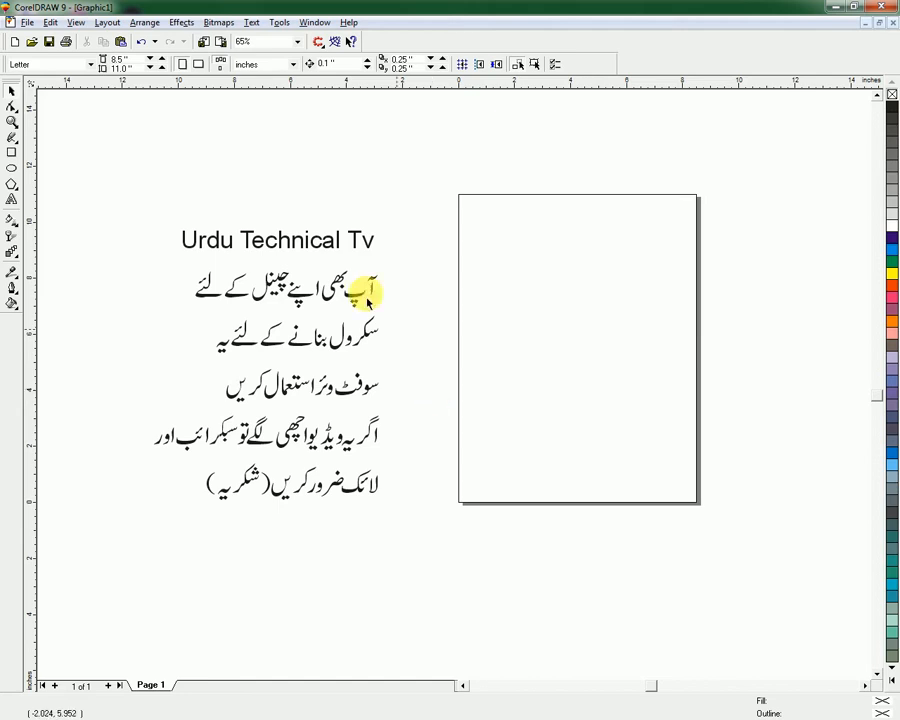
pyautogui.click(324, 250)
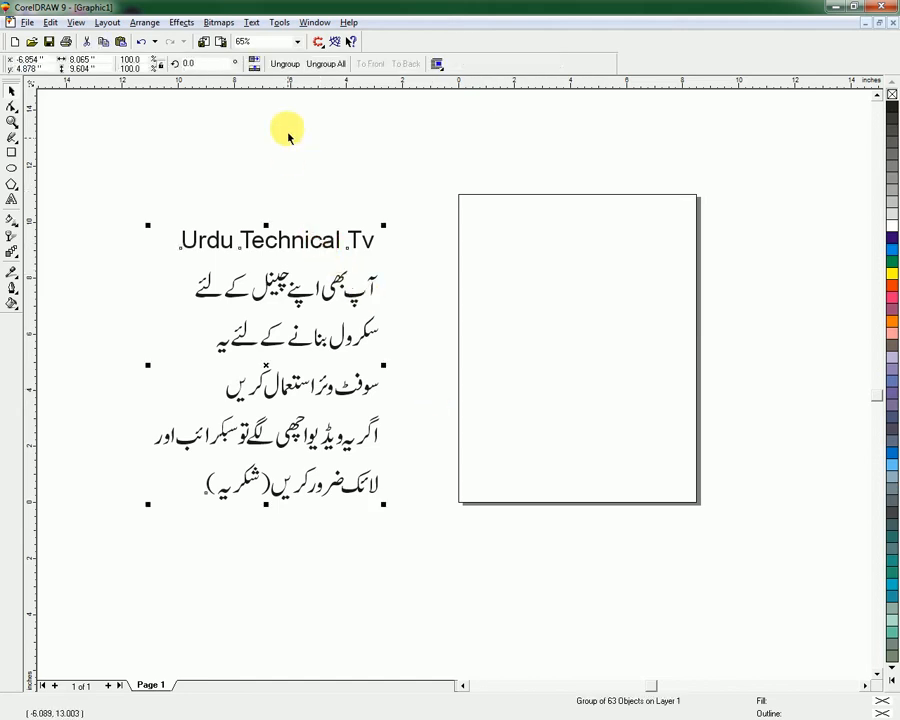
pyautogui.click(280, 66)
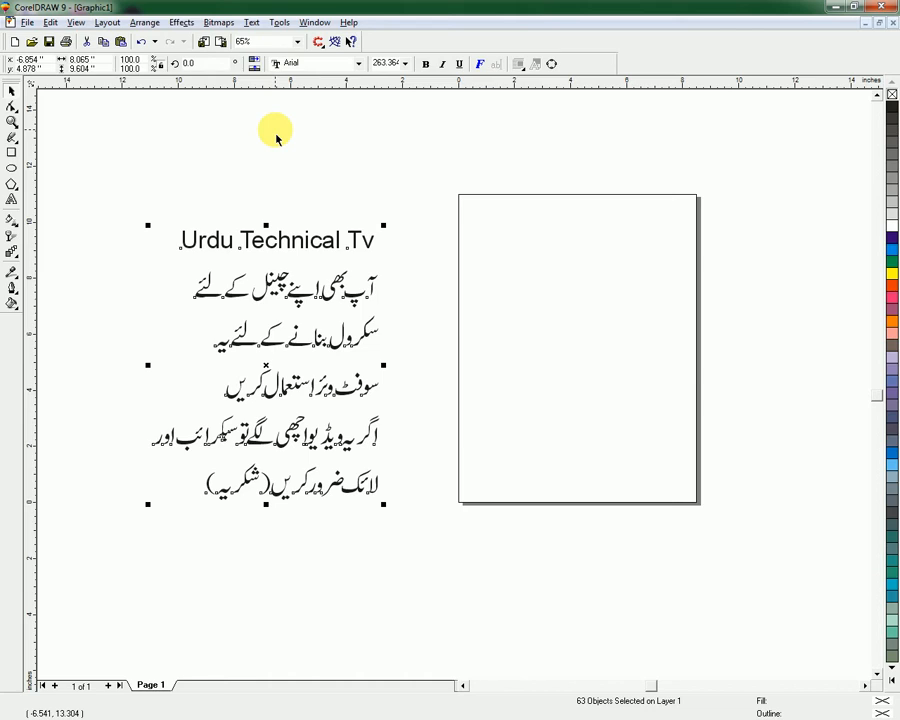
pyautogui.click(145, 150)
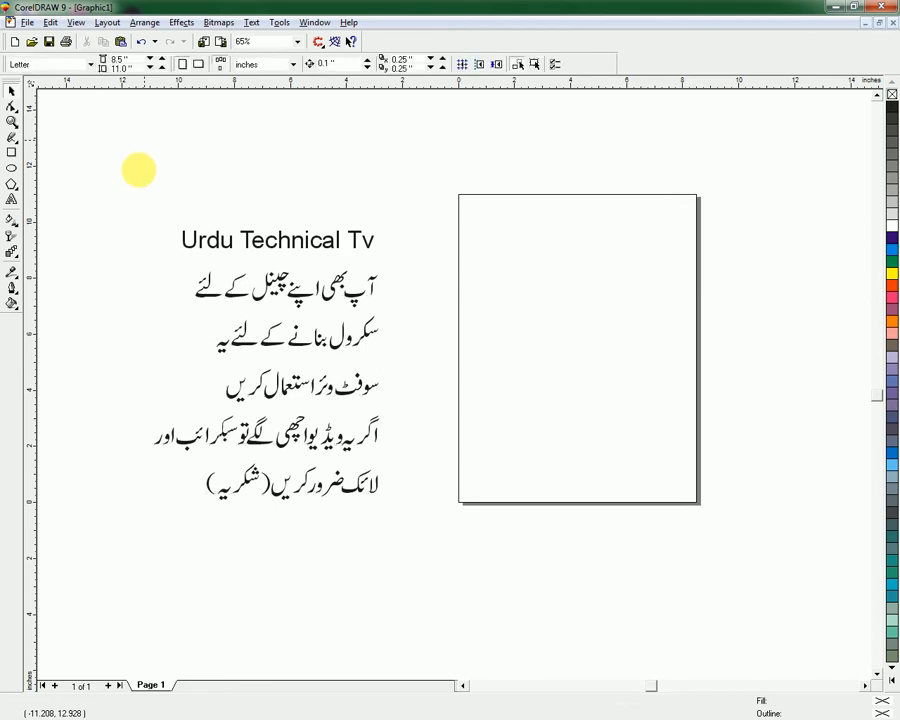
pyautogui.moveTo(94, 246); pyautogui.dragTo(428, 546)
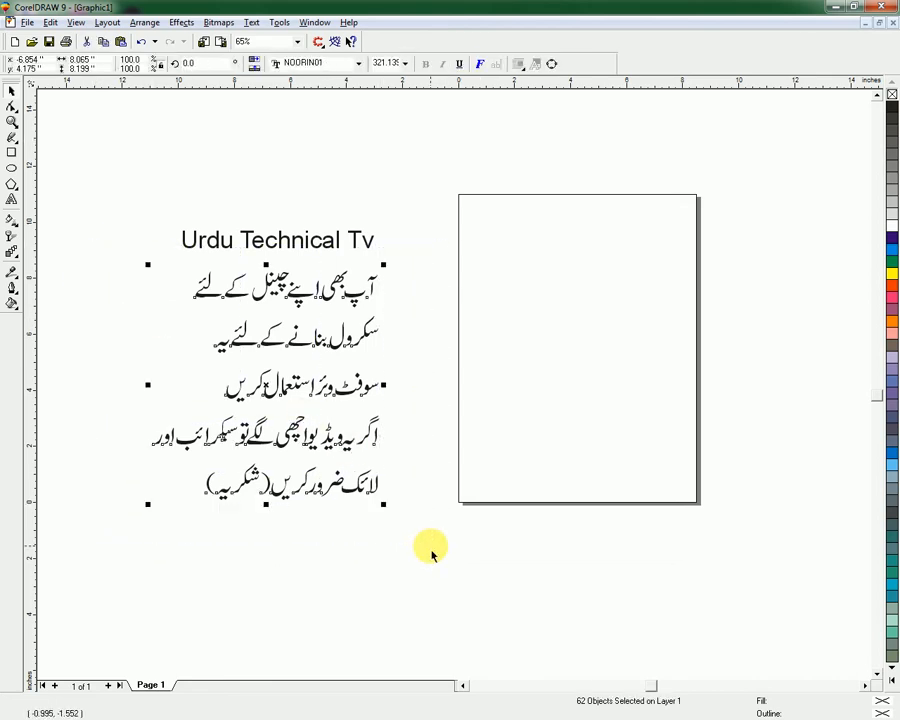
pyautogui.click(28, 23)
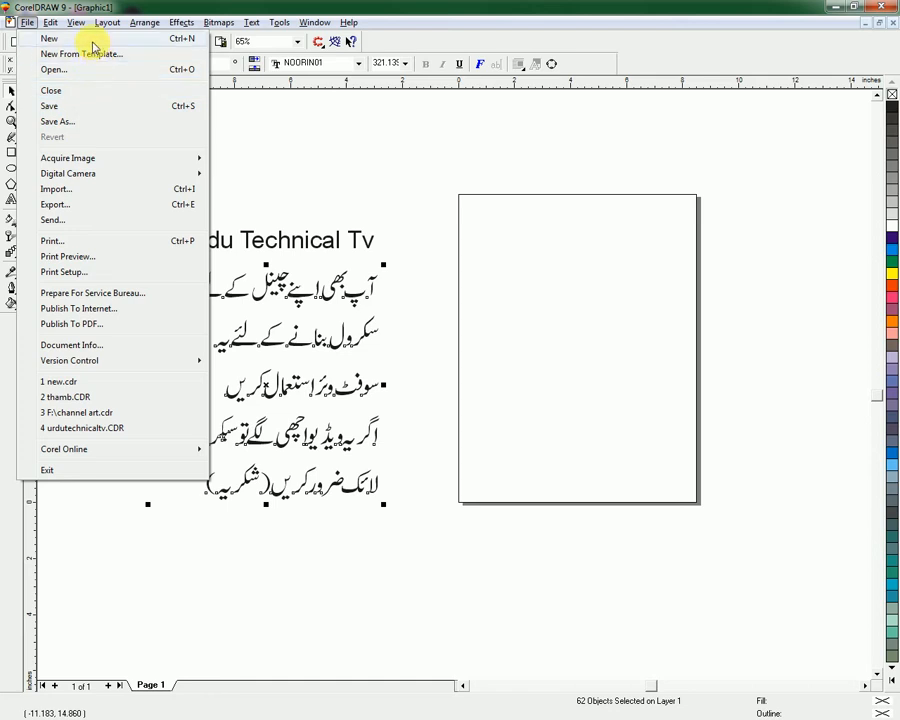
pyautogui.moveTo(57, 26)
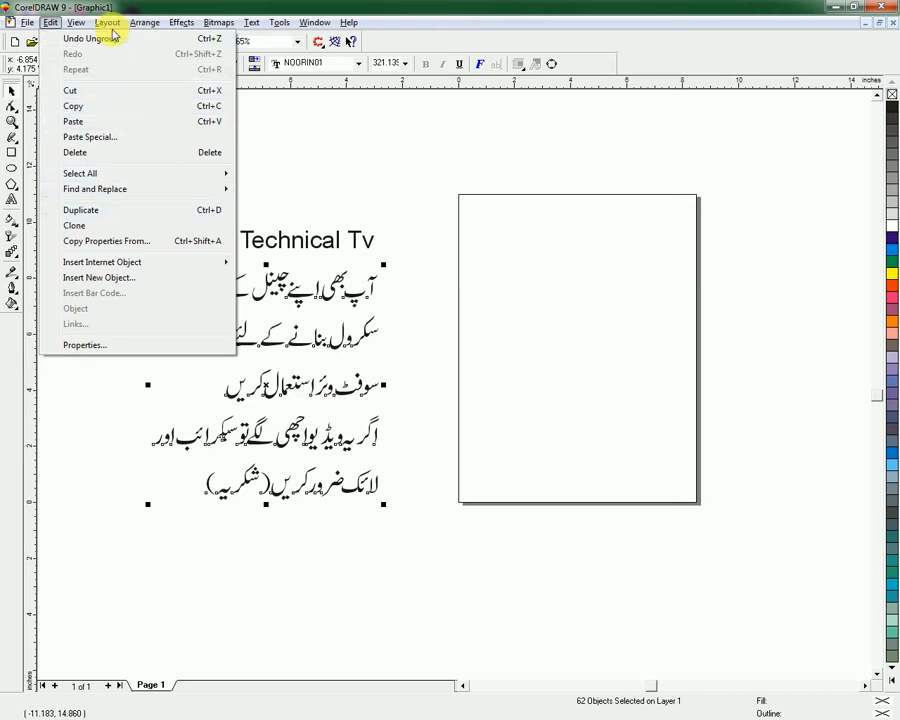
pyautogui.moveTo(108, 28)
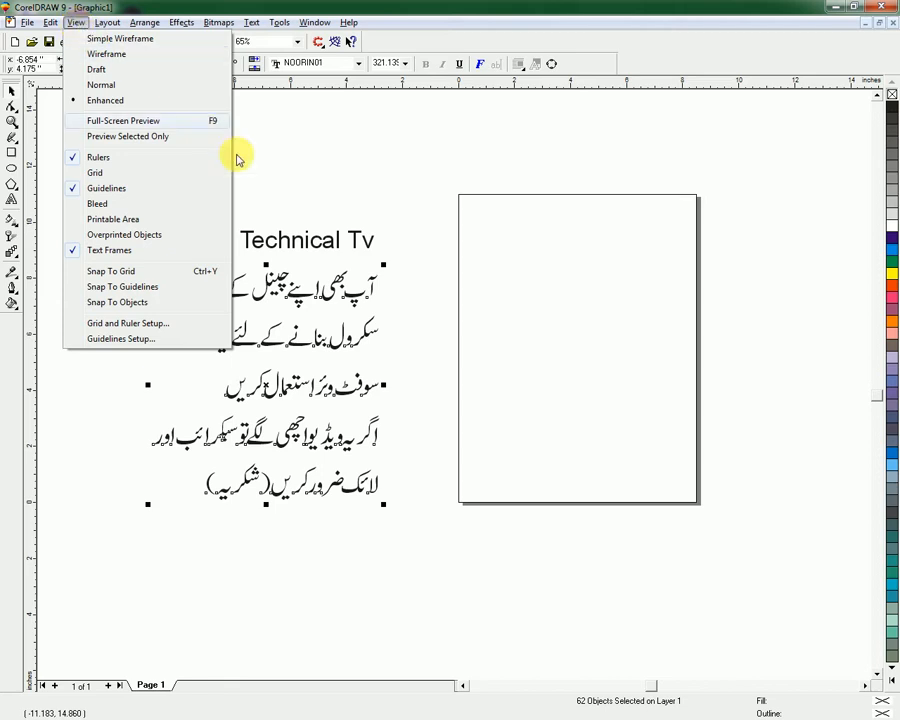
pyautogui.click(281, 181)
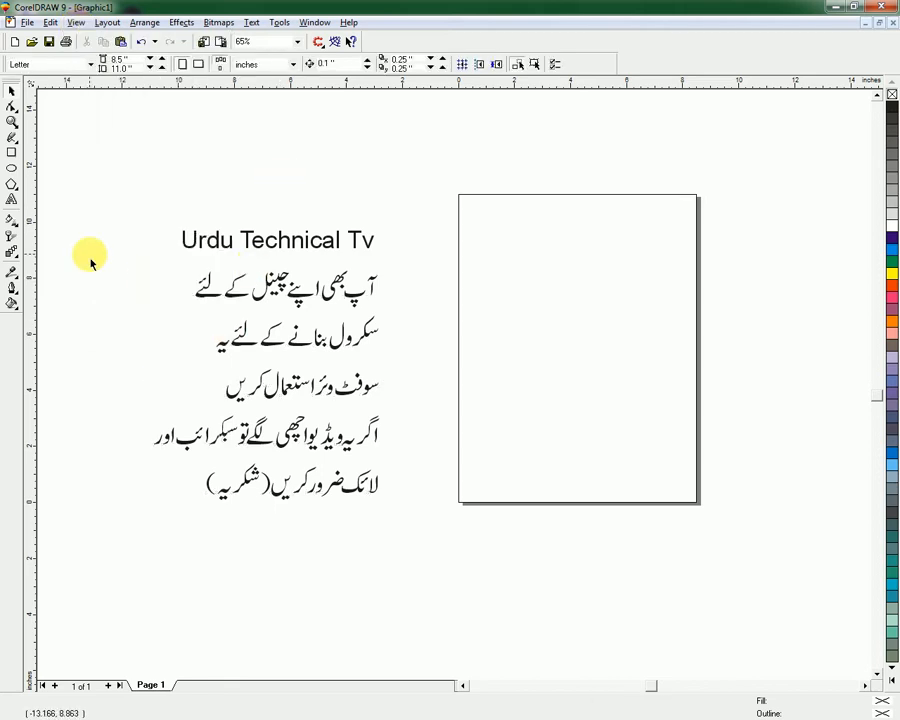
# Select all the Urdu text lines below the "Urdu Technical Tv" title and convert them to curves.
pyautogui.moveTo(90, 256); pyautogui.dragTo(445, 562)
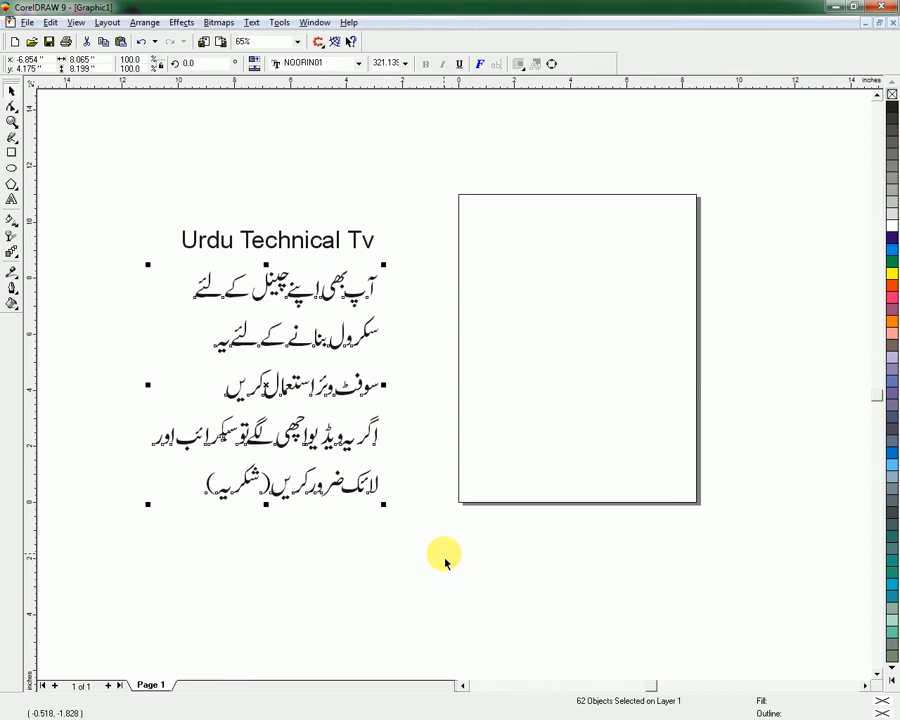
pyautogui.hotkey('ctrl', 'q')
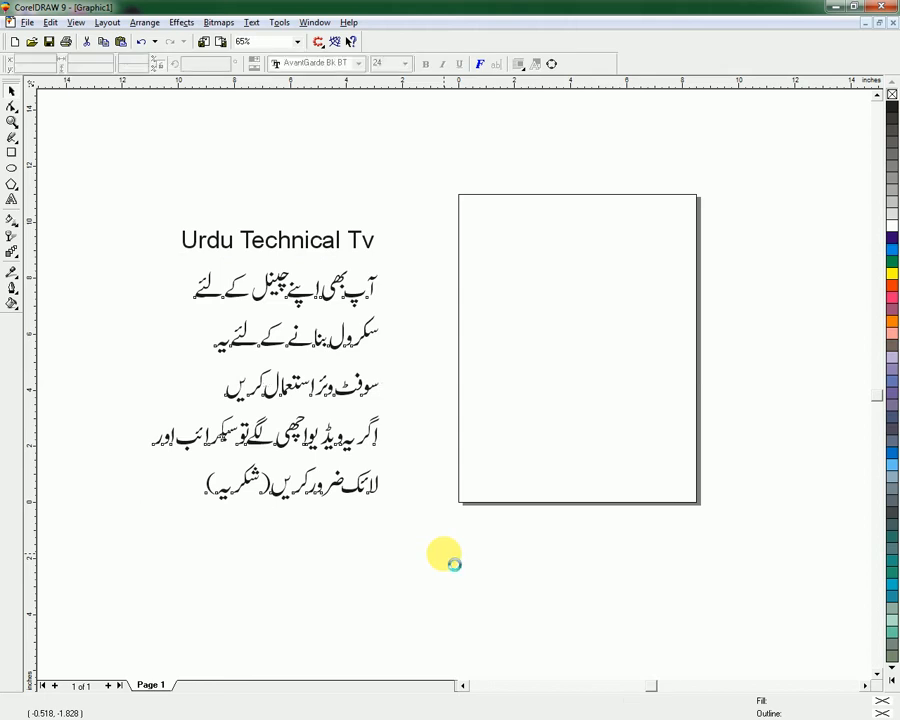
pyautogui.click(422, 368)
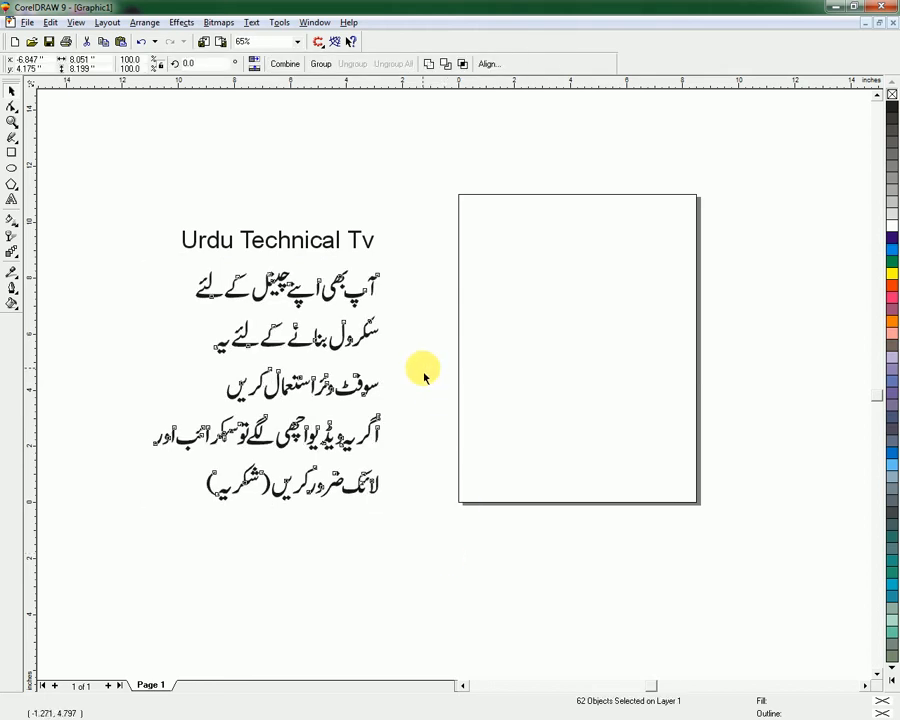
# Set the font of the "Urdu Technical Tv" title to Aharoni and deselect the title.
pyautogui.click(284, 244)
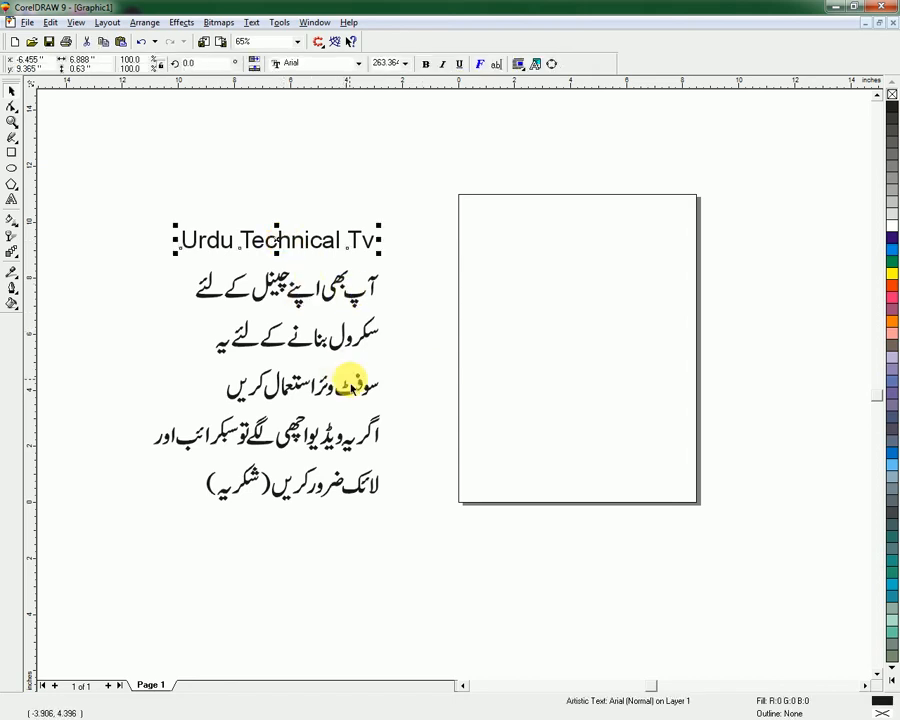
pyautogui.hotkey('ctrl', 't')
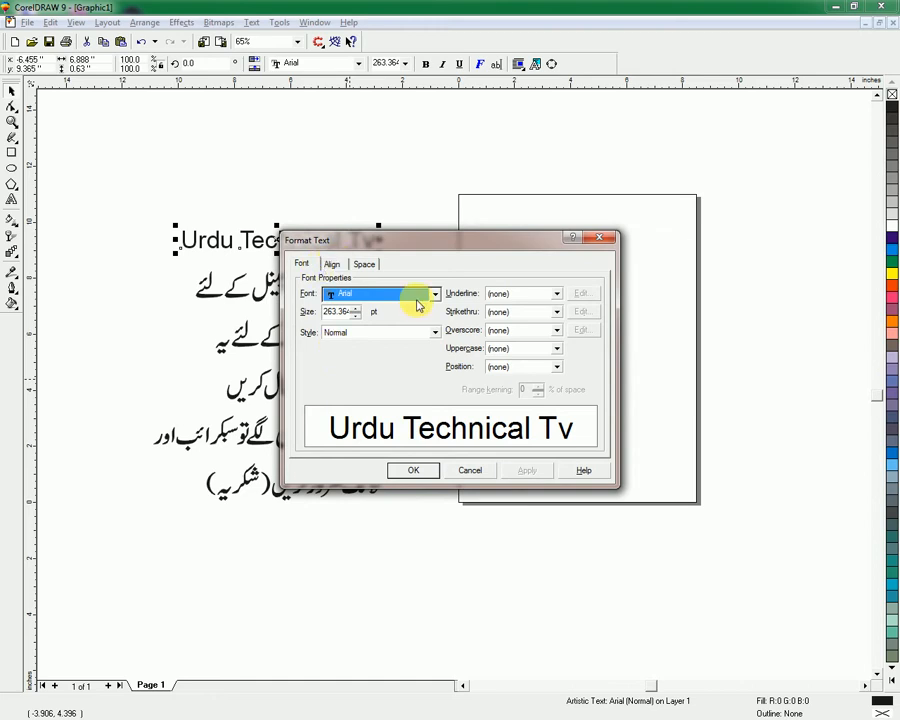
pyautogui.click(400, 298)
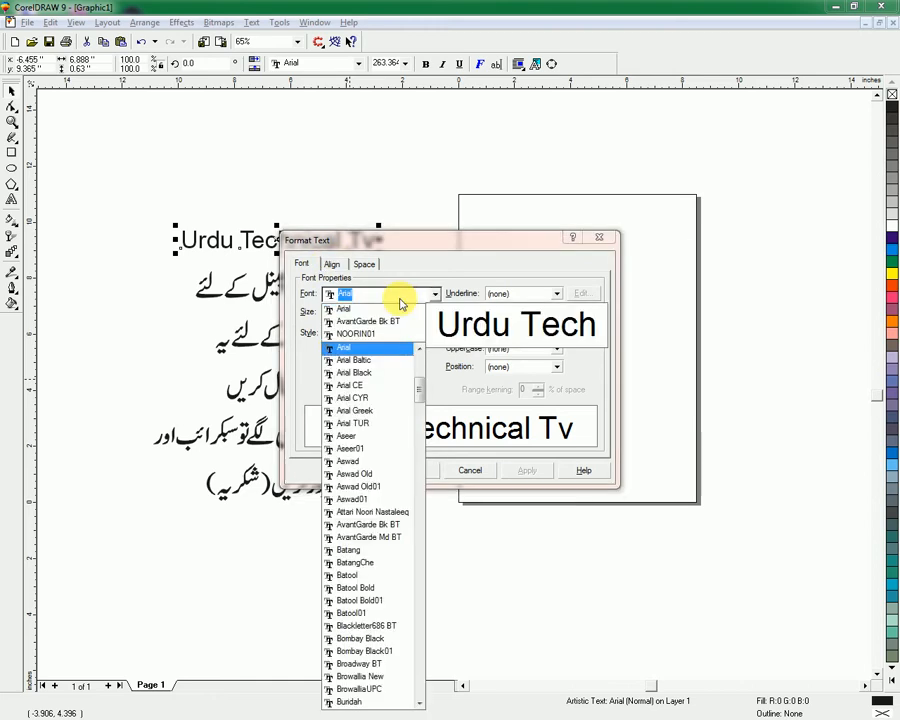
pyautogui.press('Up')
pyautogui.press('Up')
pyautogui.press('Up')
pyautogui.press('Up')
pyautogui.press('Up')
pyautogui.press('Up')
pyautogui.press('Up')
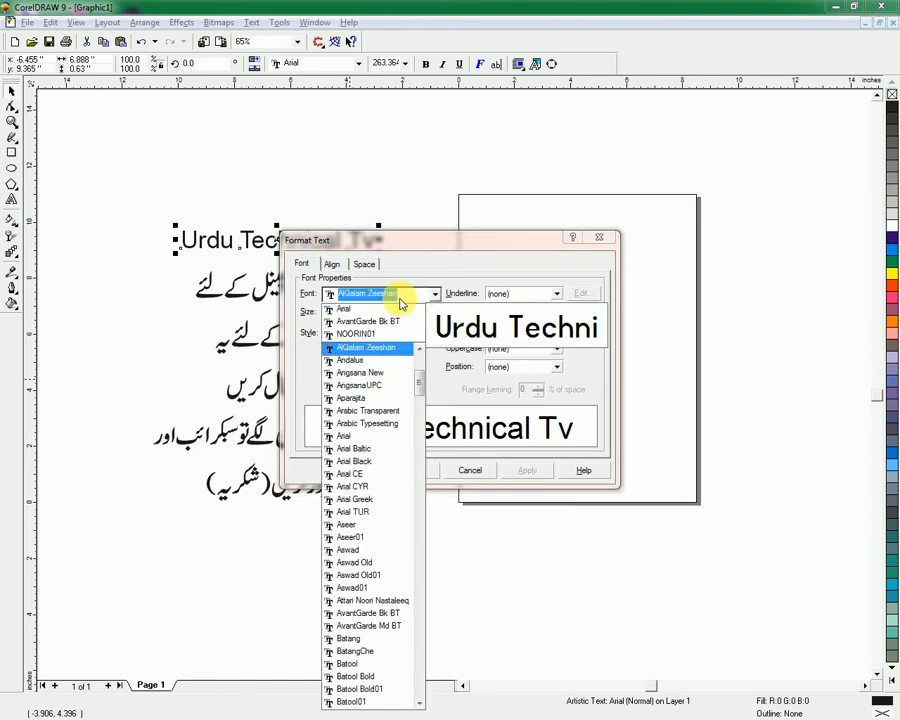
pyautogui.press('Up')
pyautogui.press('Up')
pyautogui.press('Up')
pyautogui.press('Up')
pyautogui.press('Up')
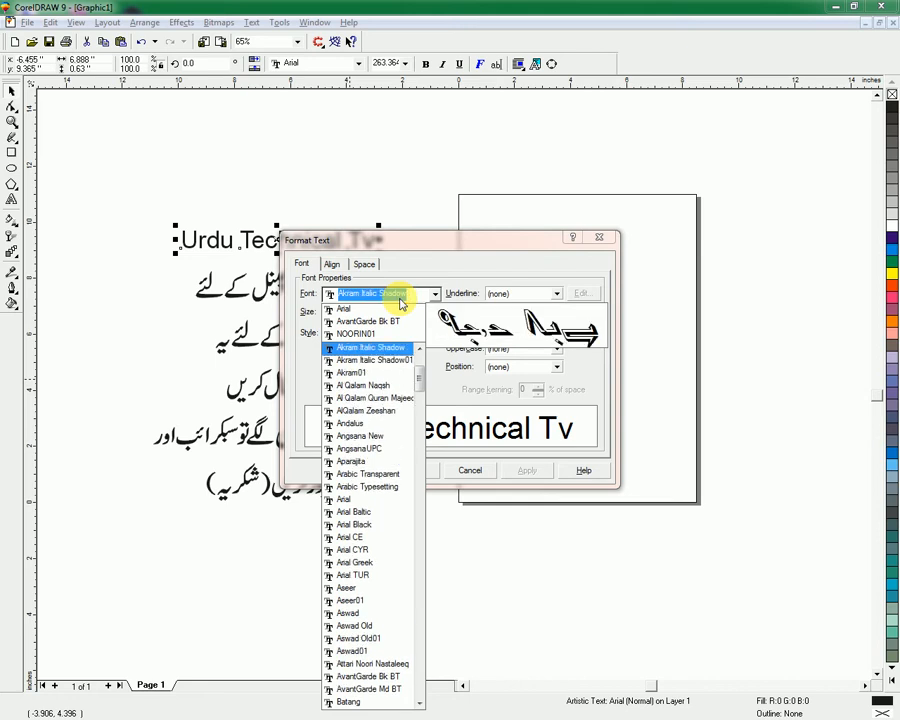
pyautogui.press('Down')
pyautogui.press('Down')
pyautogui.press('Down')
pyautogui.press('Down')
pyautogui.press('Up')
pyautogui.press('Up')
pyautogui.press('Up')
pyautogui.press('Up')
pyautogui.press('Up')
pyautogui.press('Up')
pyautogui.press('Up')
pyautogui.press('Up')
pyautogui.press('Up')
pyautogui.press('Up')
pyautogui.press('Up')
pyautogui.press('Up')
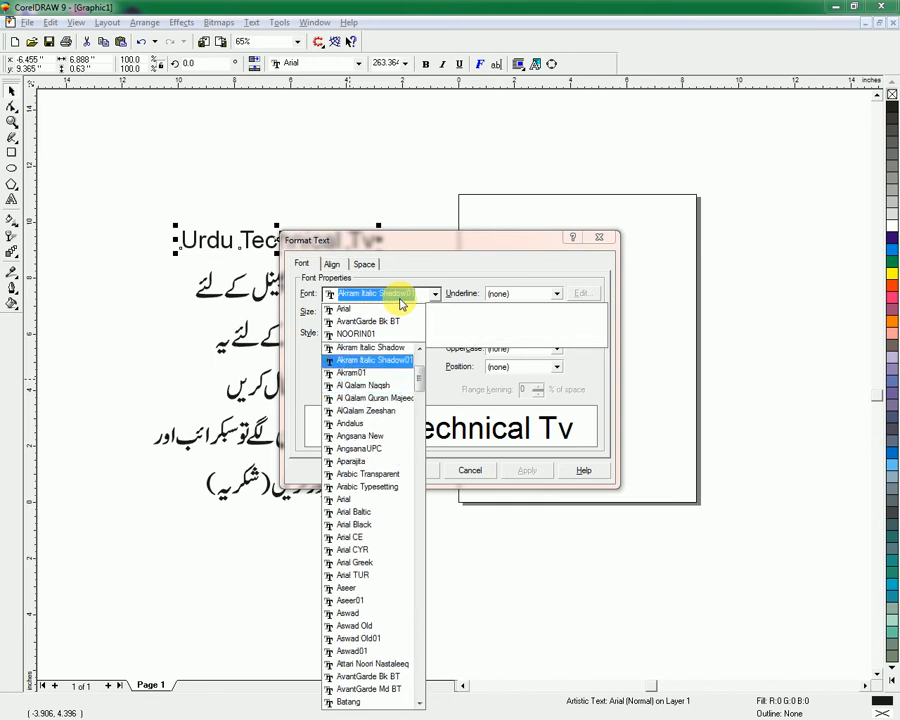
pyautogui.press('Up')
pyautogui.press('Up')
pyautogui.press('Up')
pyautogui.press('Up')
pyautogui.press('Up')
pyautogui.press('Up')
pyautogui.press('Up')
pyautogui.press('Up')
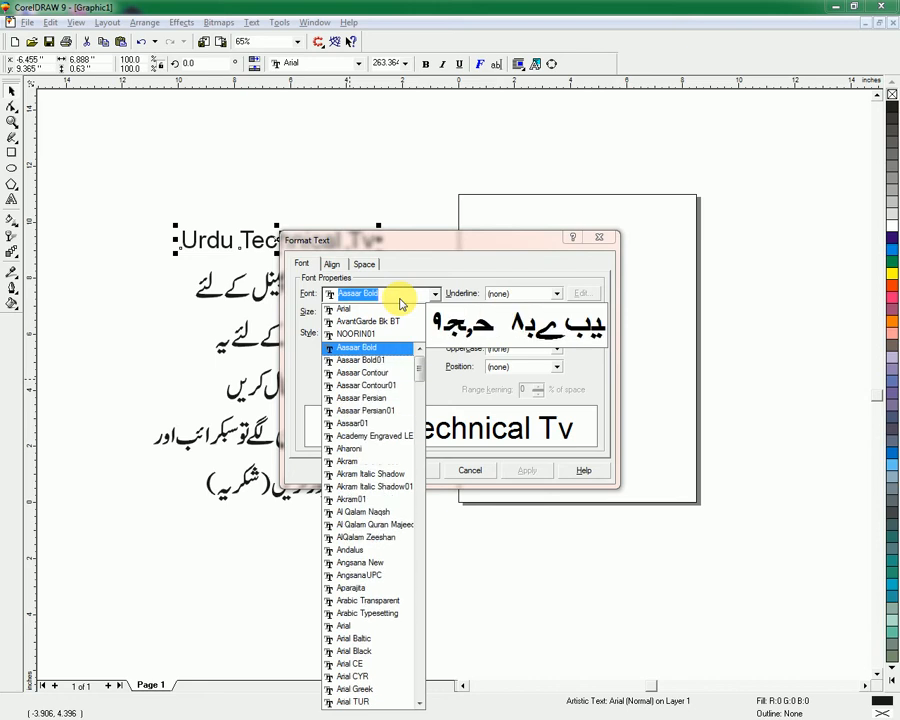
pyautogui.press('Down')
pyautogui.press('Down')
pyautogui.press('Down')
pyautogui.press('Down')
pyautogui.press('Down')
pyautogui.press('Down')
pyautogui.press('Down')
pyautogui.press('Down')
pyautogui.press('Down')
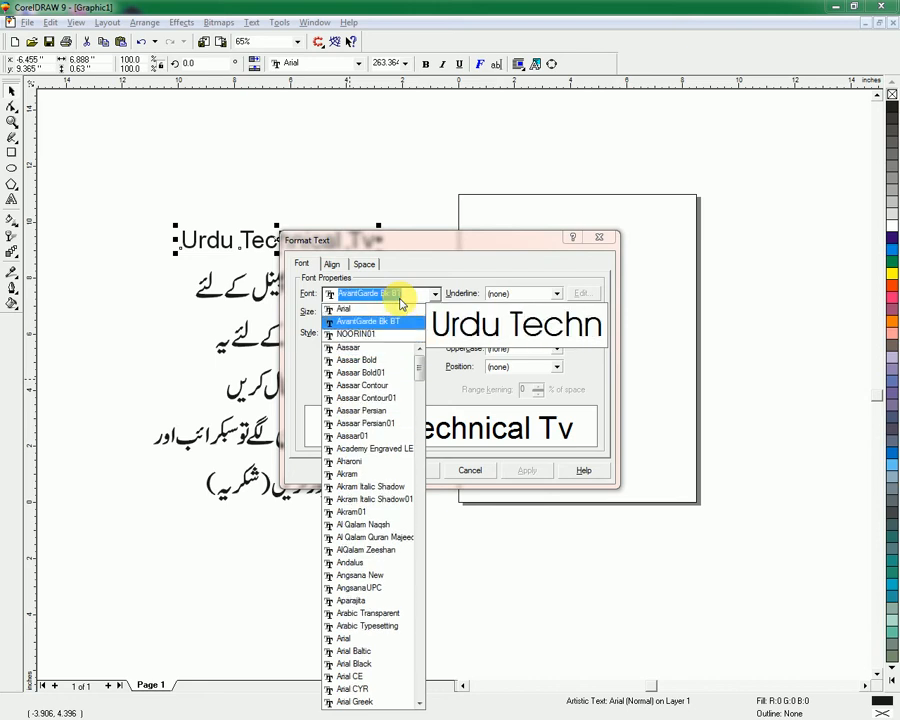
pyautogui.press('Down')
pyautogui.press('Down')
pyautogui.press('Down')
pyautogui.press('Down')
pyautogui.press('Down')
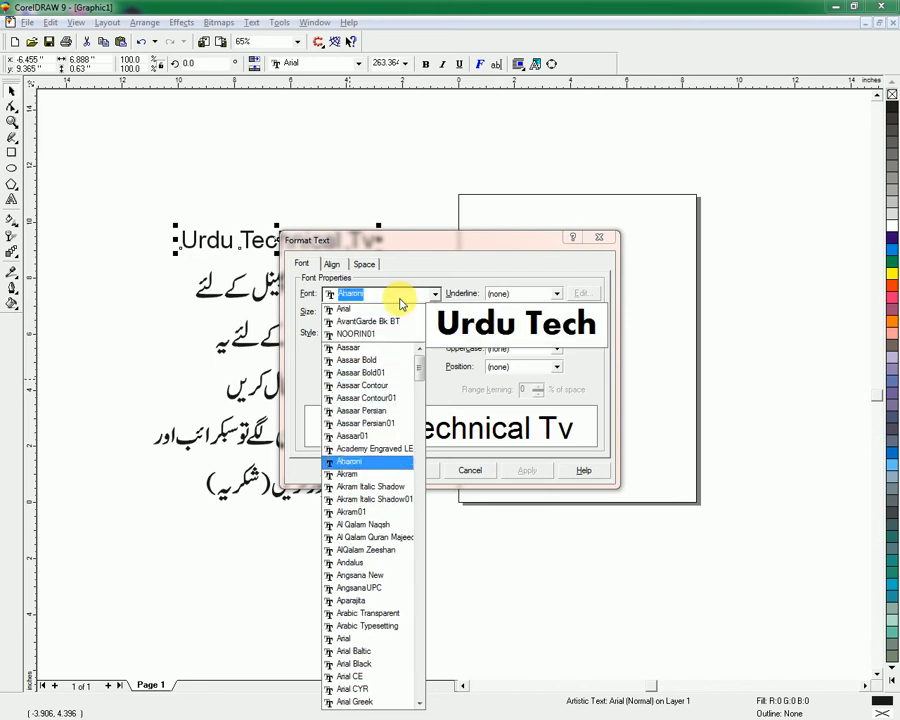
pyautogui.press('Up')
pyautogui.press('Up')
pyautogui.press('Up')
pyautogui.press('Down')
pyautogui.press('Return')
pyautogui.press('Return')
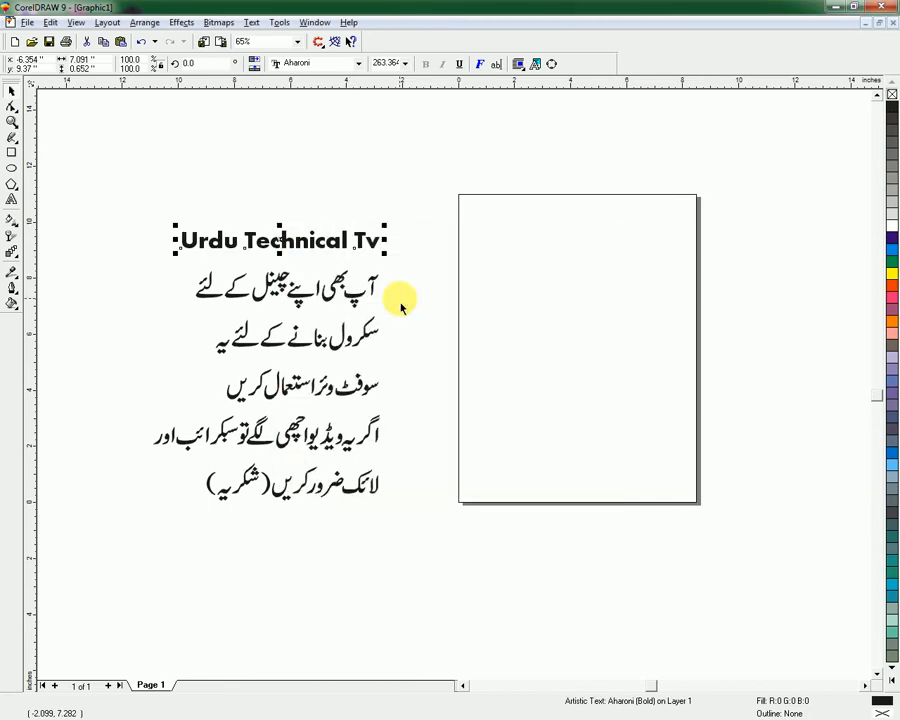
pyautogui.click(401, 276)
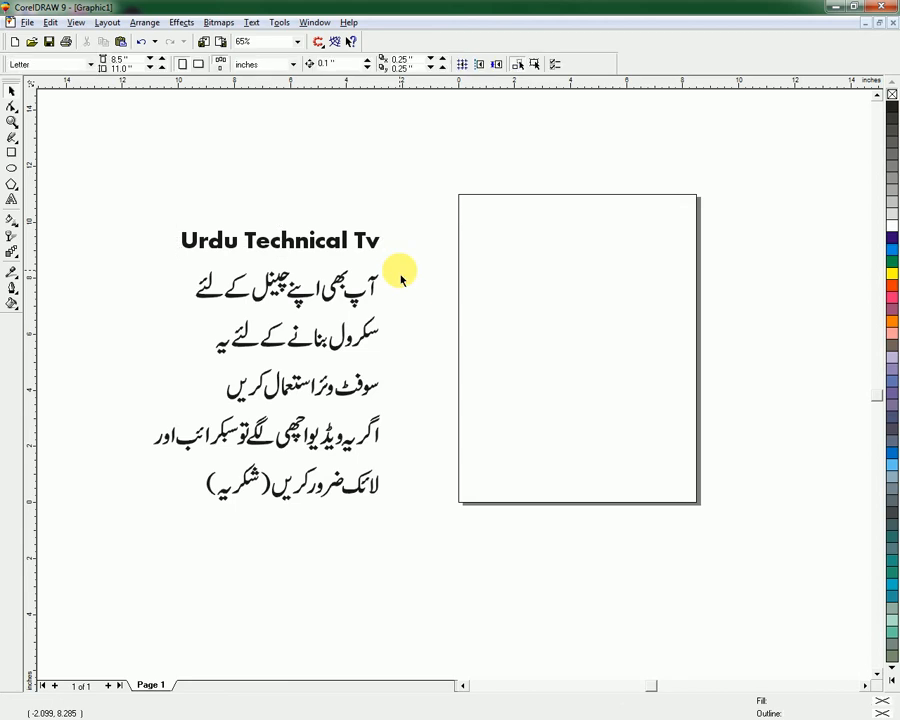
# Move the "Urdu Technical Tv" title to just above the first Urdu line and deselect it.
pyautogui.press('F2')
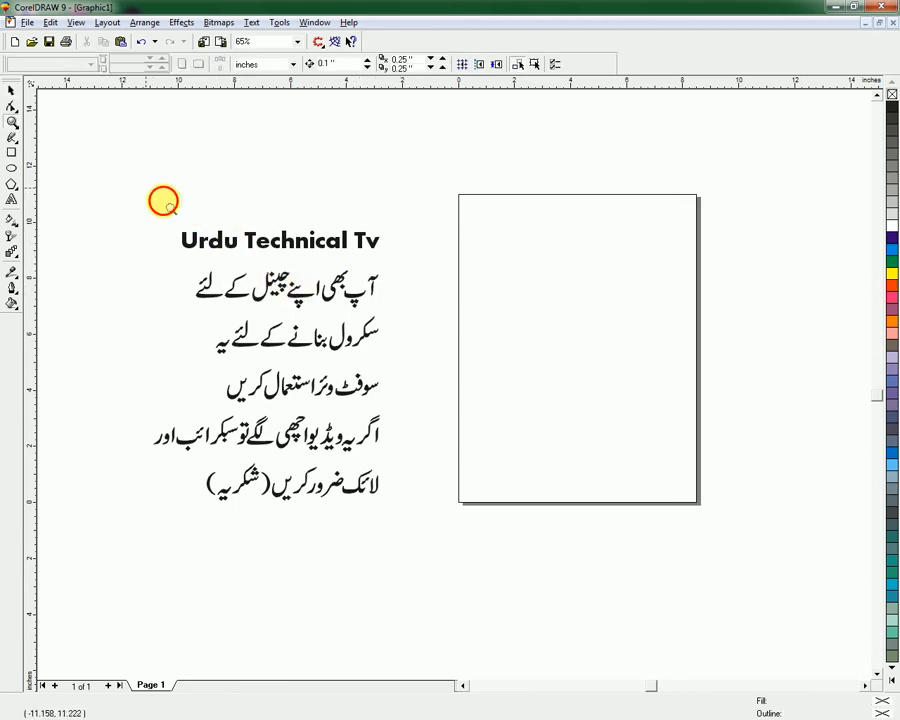
pyautogui.moveTo(145, 187); pyautogui.dragTo(458, 321)
pyautogui.moveTo(428, 362); pyautogui.dragTo(420, 274)
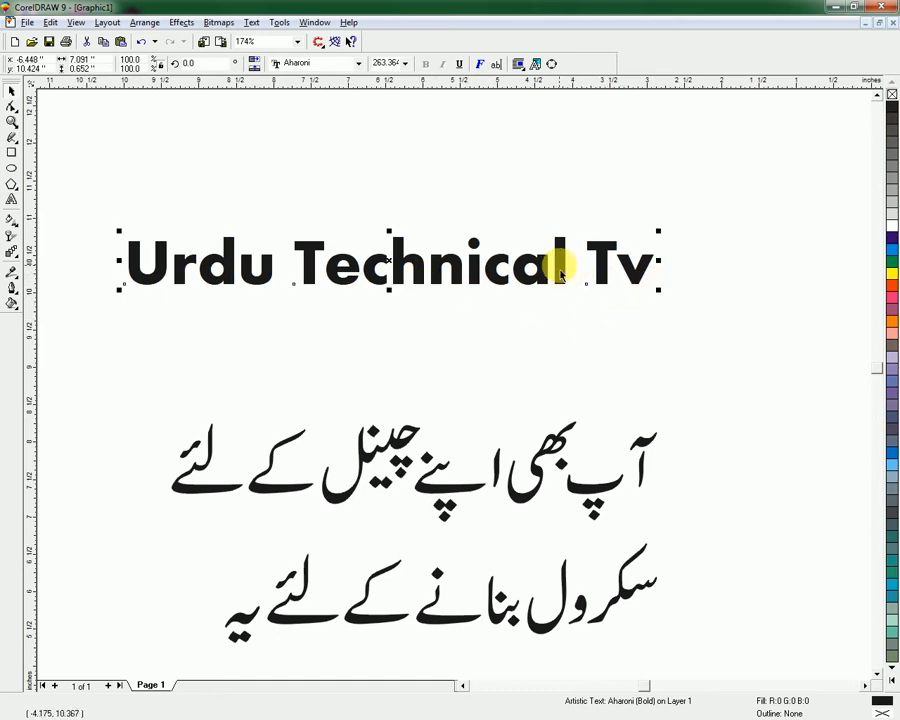
pyautogui.moveTo(560, 272); pyautogui.dragTo(574, 318)
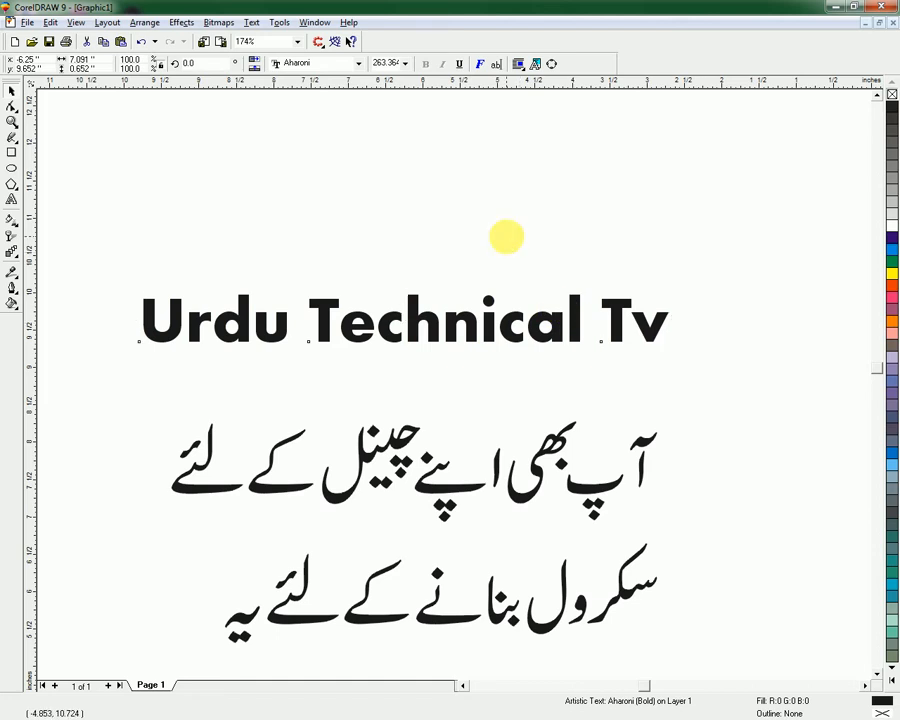
pyautogui.click(506, 236)
# Convert the "Urdu Technical Tv" title to curves and deselect it.
pyautogui.click(511, 343)
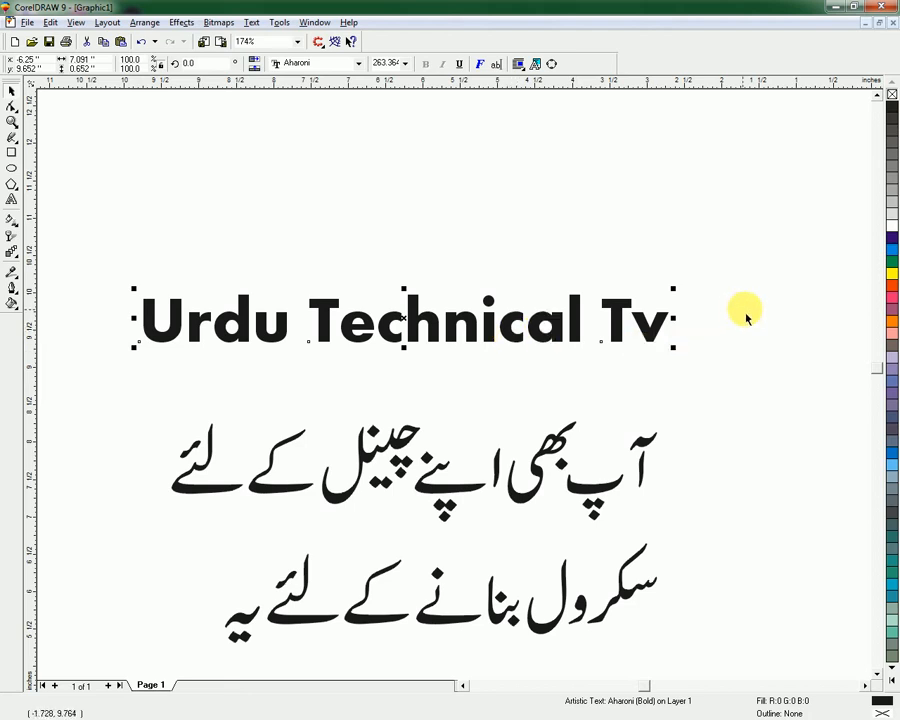
pyautogui.click(487, 264)
pyautogui.click(452, 336)
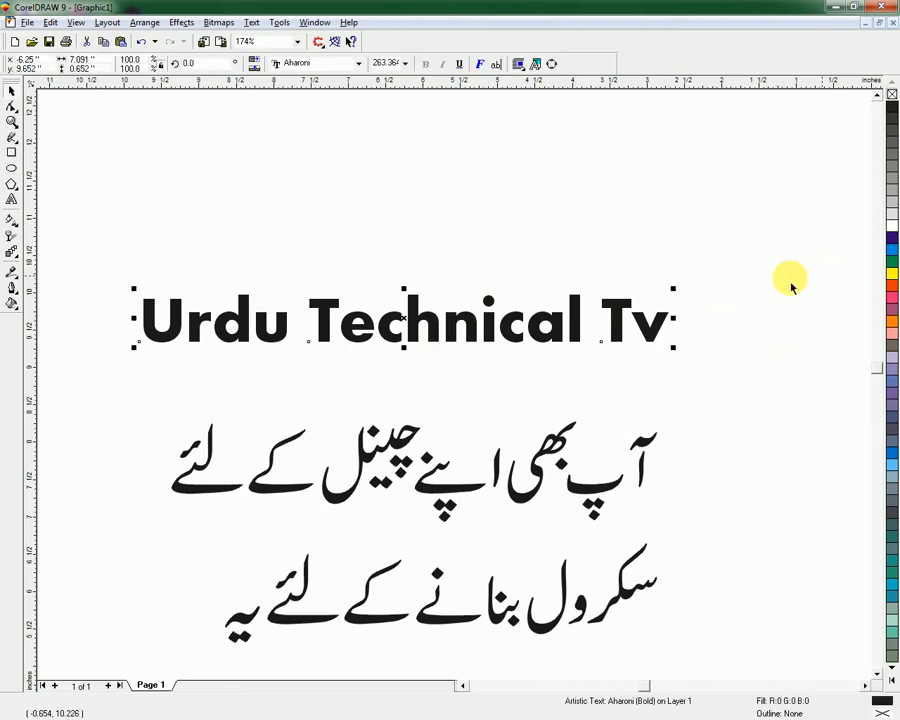
pyautogui.hotkey('ctrl', 'q')
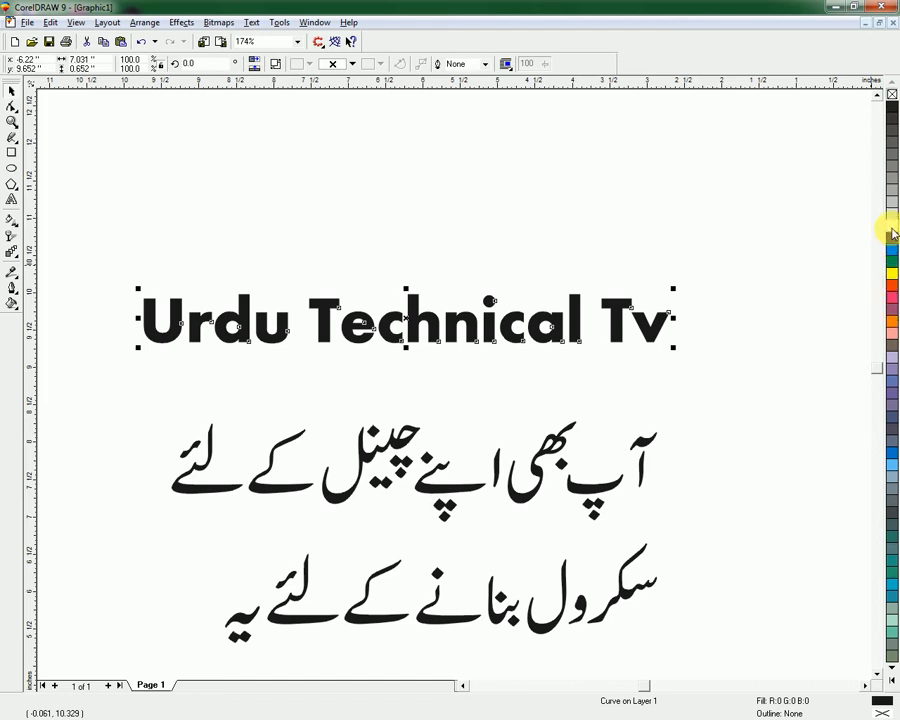
pyautogui.click(669, 222)
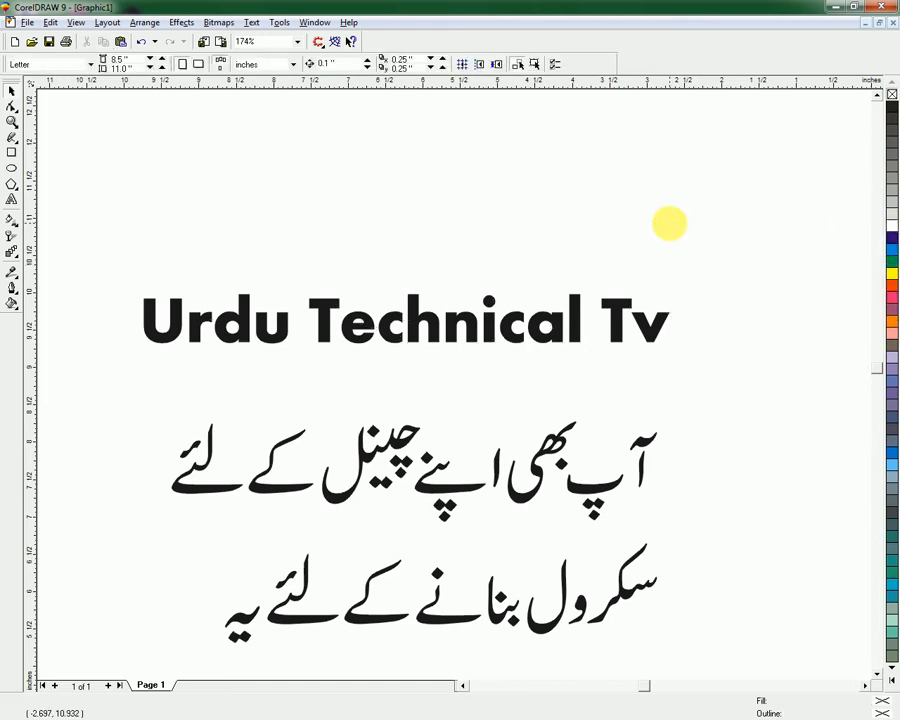
pyautogui.press('F3')
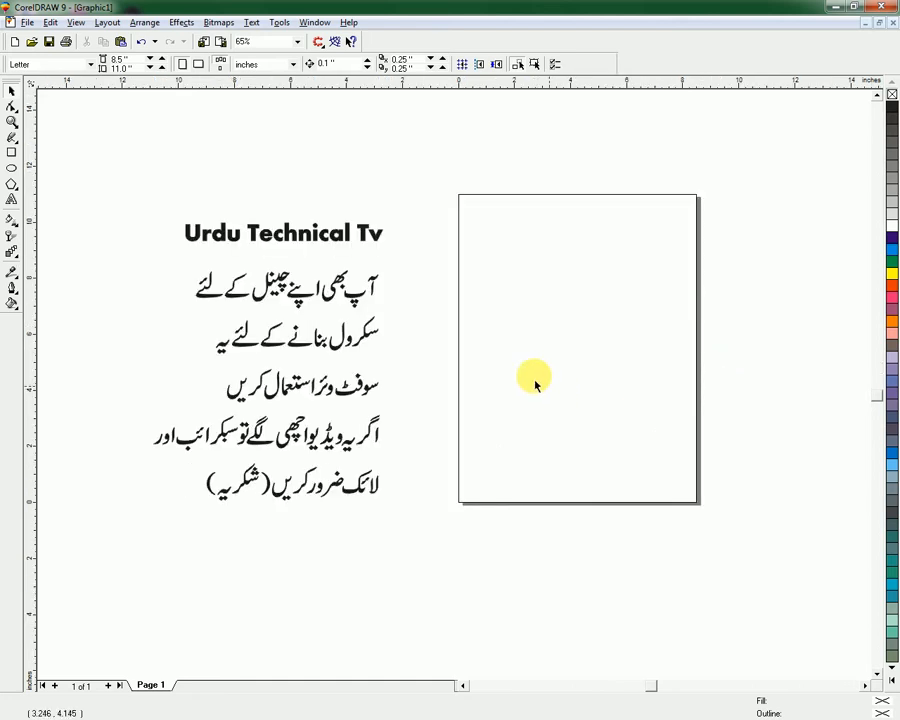
pyautogui.press('F2')
pyautogui.moveTo(137, 188); pyautogui.dragTo(437, 540)
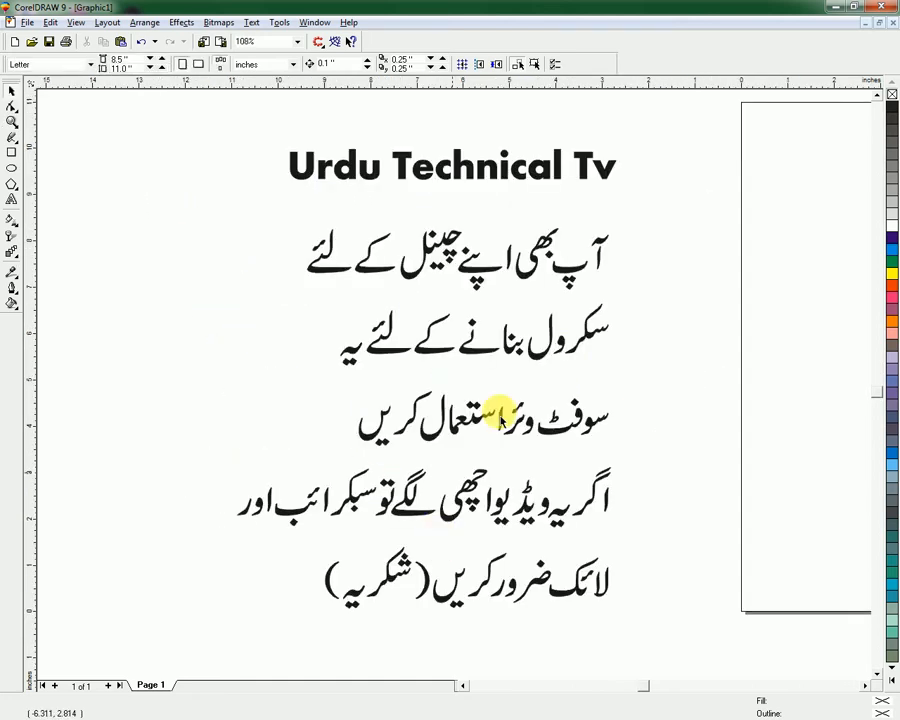
# Minimize CorelDRAW and the video player, and move the InPage window aside to uncover the desktop.
pyautogui.click(831, 9)
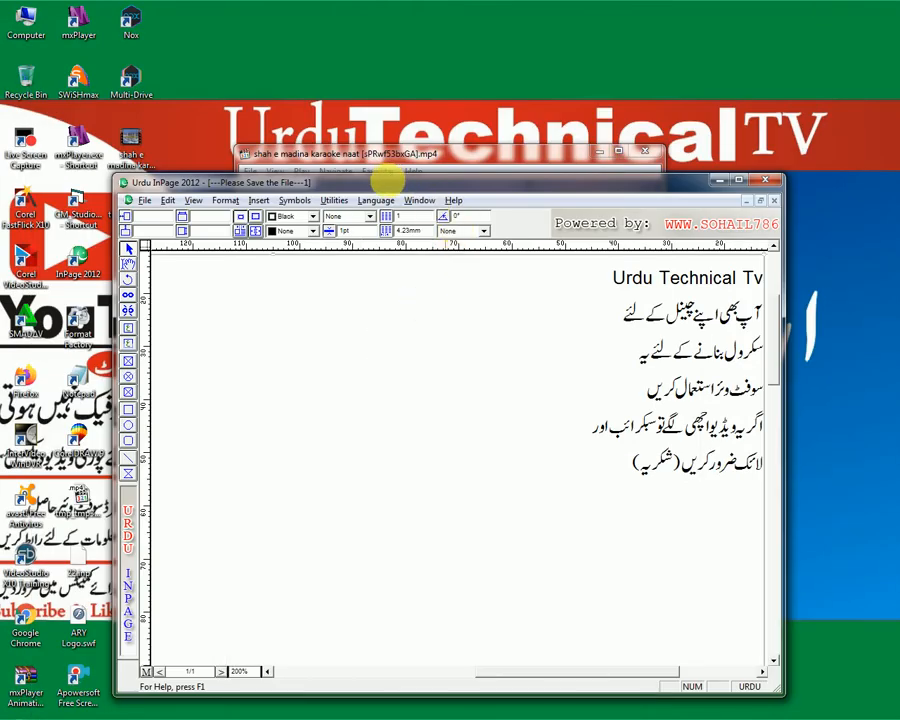
pyautogui.click(601, 155)
pyautogui.click(596, 150)
pyautogui.moveTo(487, 183); pyautogui.dragTo(569, 90)
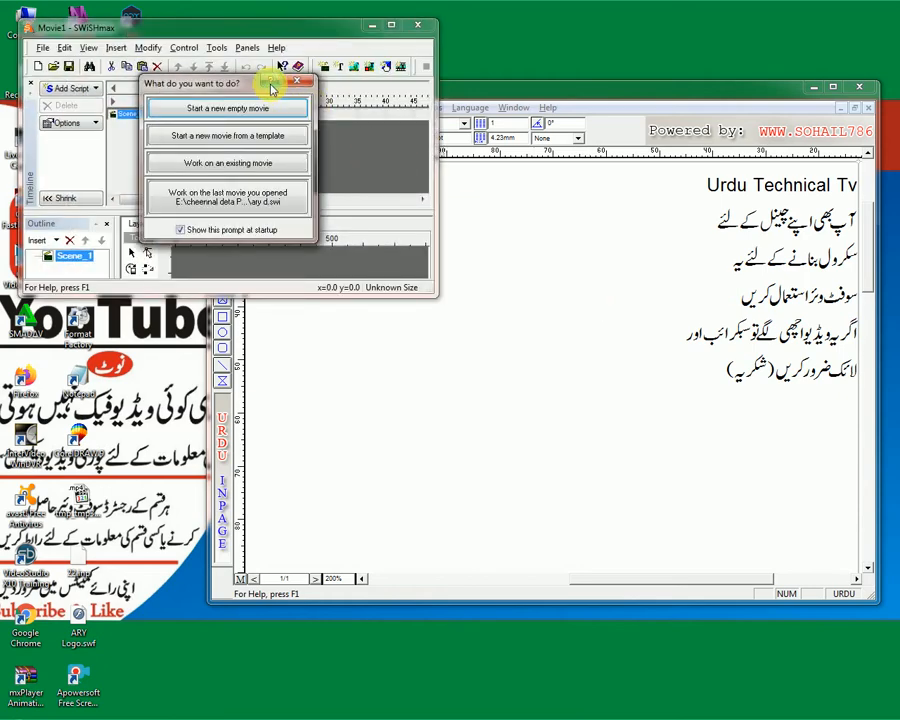
# Switch to SWiSHmax, dismiss its startup prompt, maximize the window and fit the whole scene in the layout.
pyautogui.click(302, 81)
pyautogui.click(391, 24)
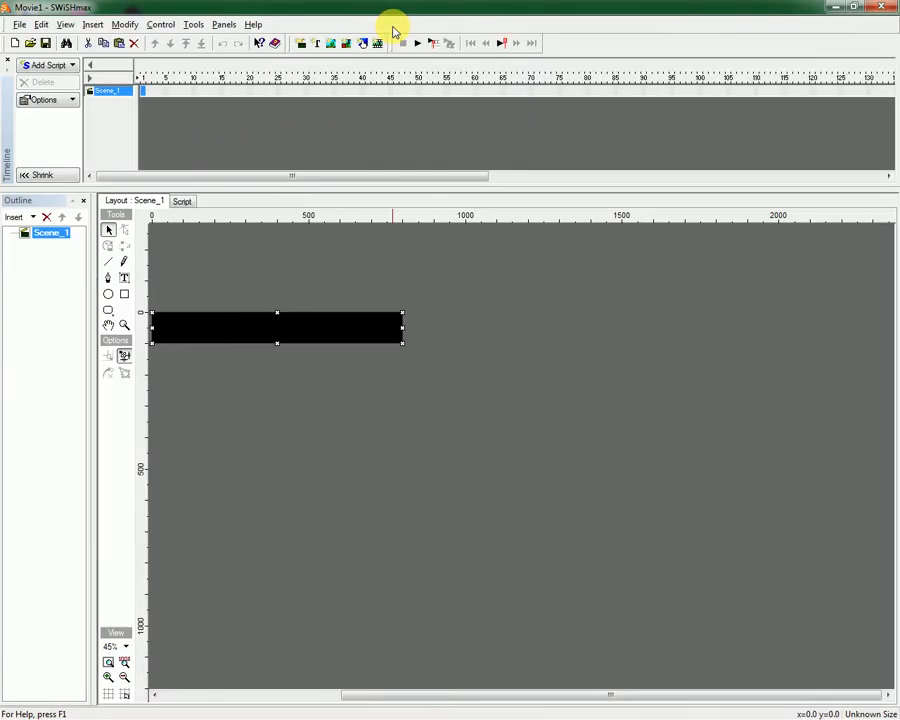
pyautogui.click(111, 663)
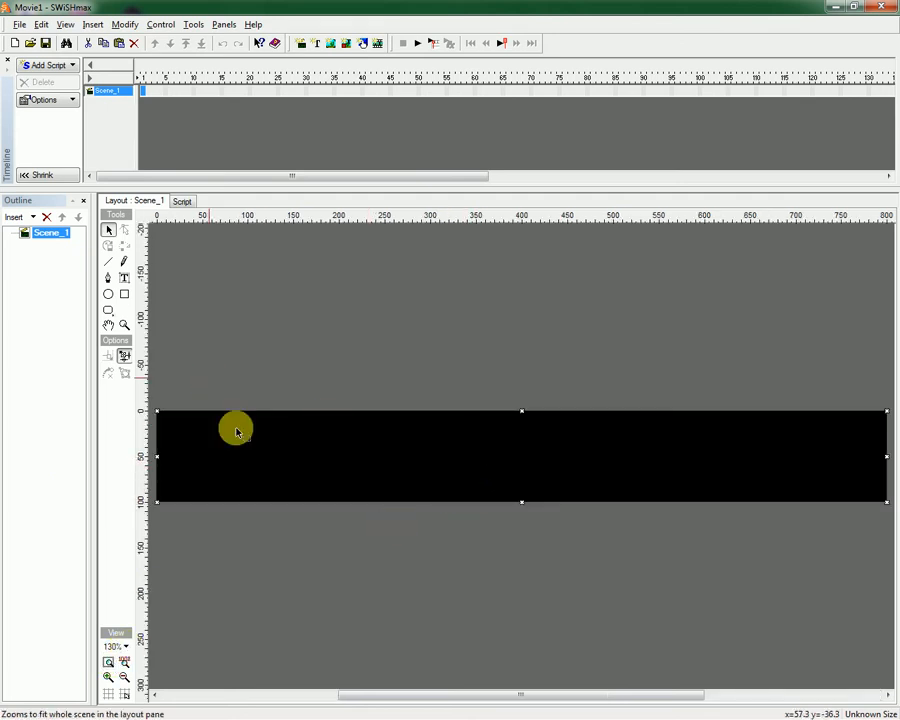
# Check the movie's background colour, width, height and frame rate settings.
pyautogui.doubleClick(279, 448)
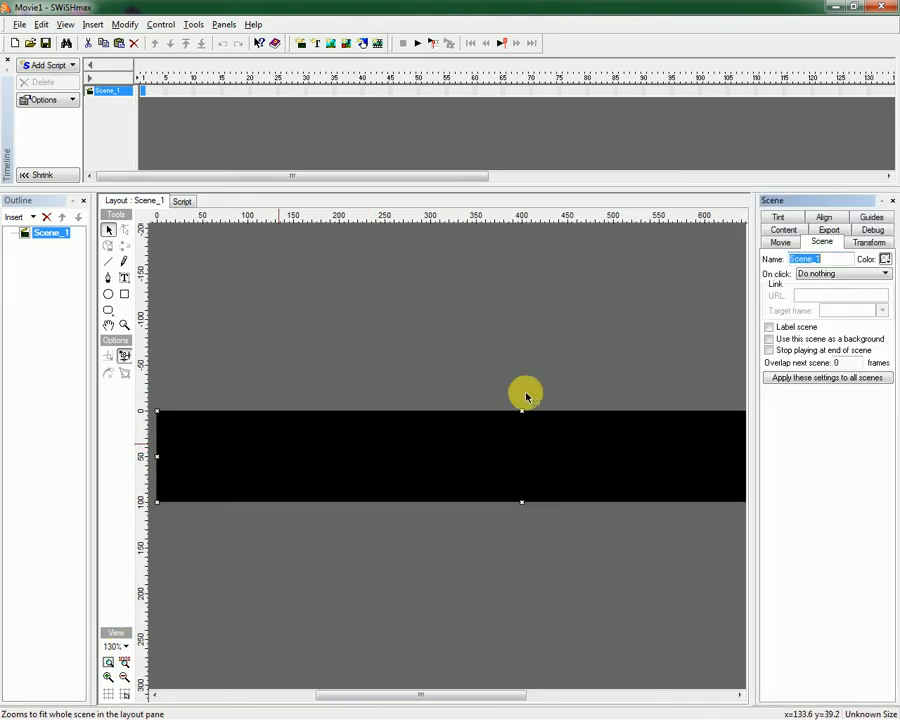
pyautogui.click(780, 243)
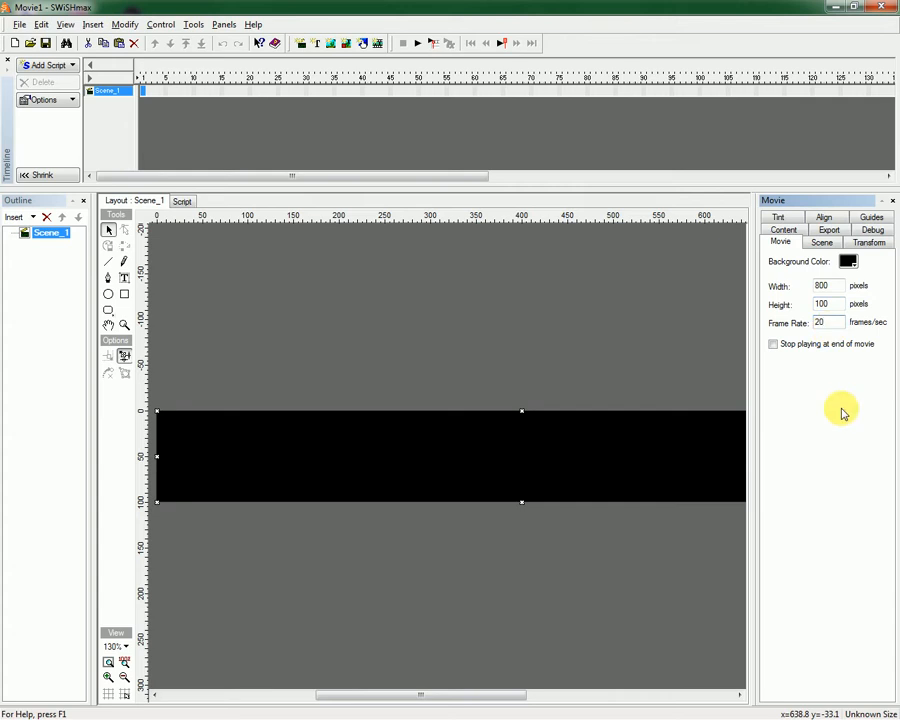
pyautogui.click(892, 202)
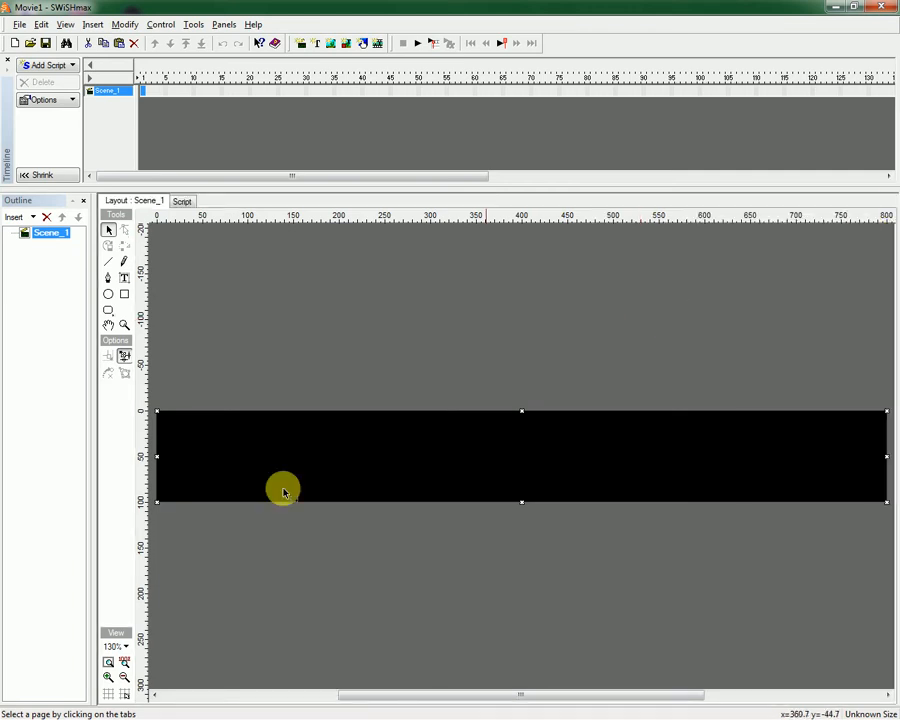
# Draw a solid red rectangle about 557 by 50 pixels and move it above the black movie area.
pyautogui.click(124, 294)
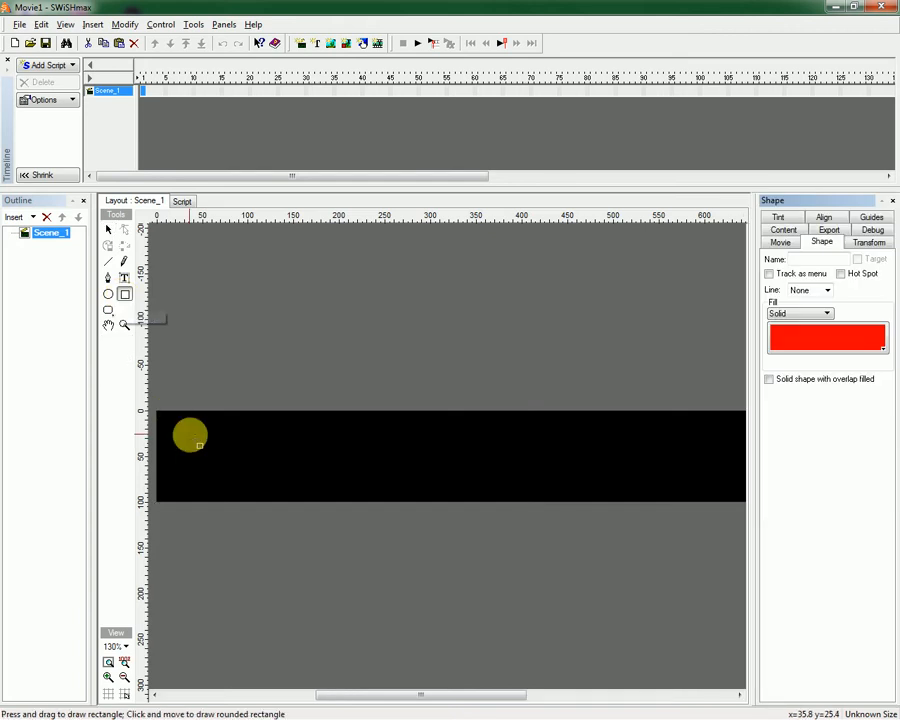
pyautogui.moveTo(160, 412); pyautogui.dragTo(669, 458)
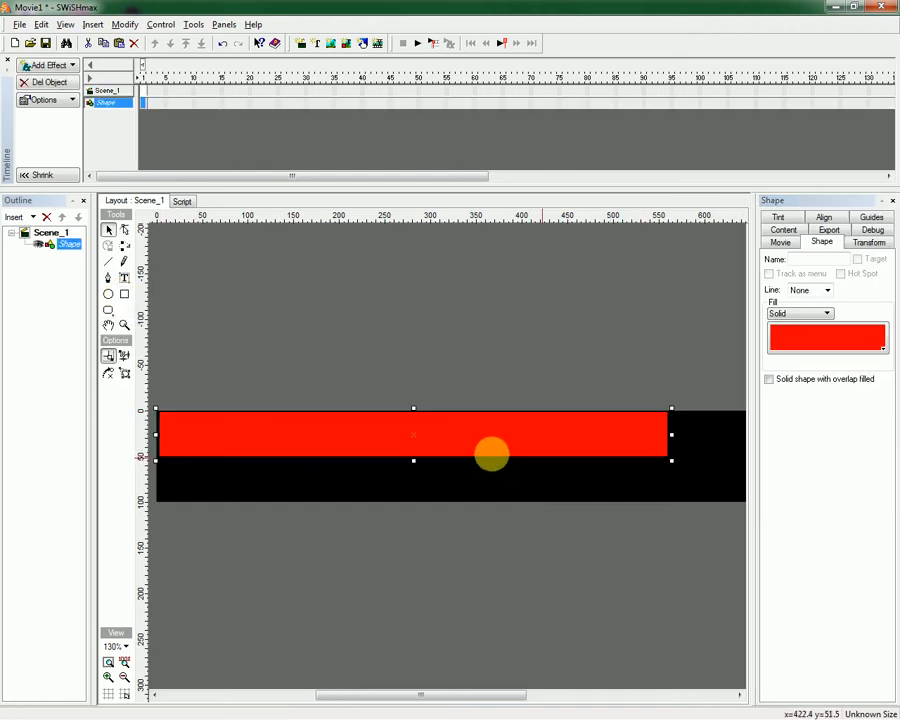
pyautogui.moveTo(479, 450); pyautogui.dragTo(501, 318)
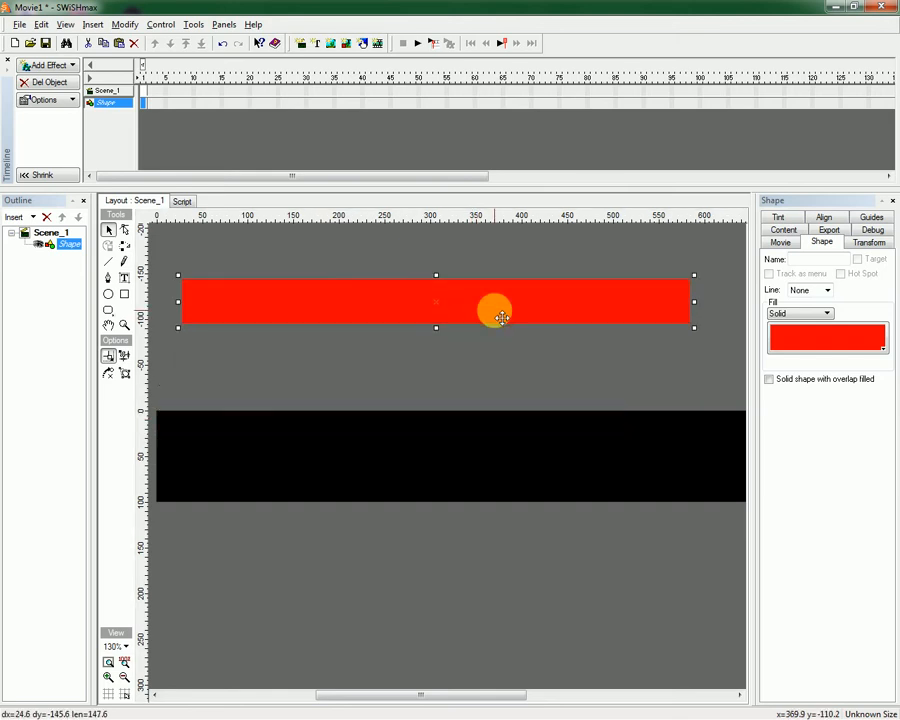
# Change the rectangle's fill from solid to a radial gradient.
pyautogui.click(803, 313)
pyautogui.click(771, 362)
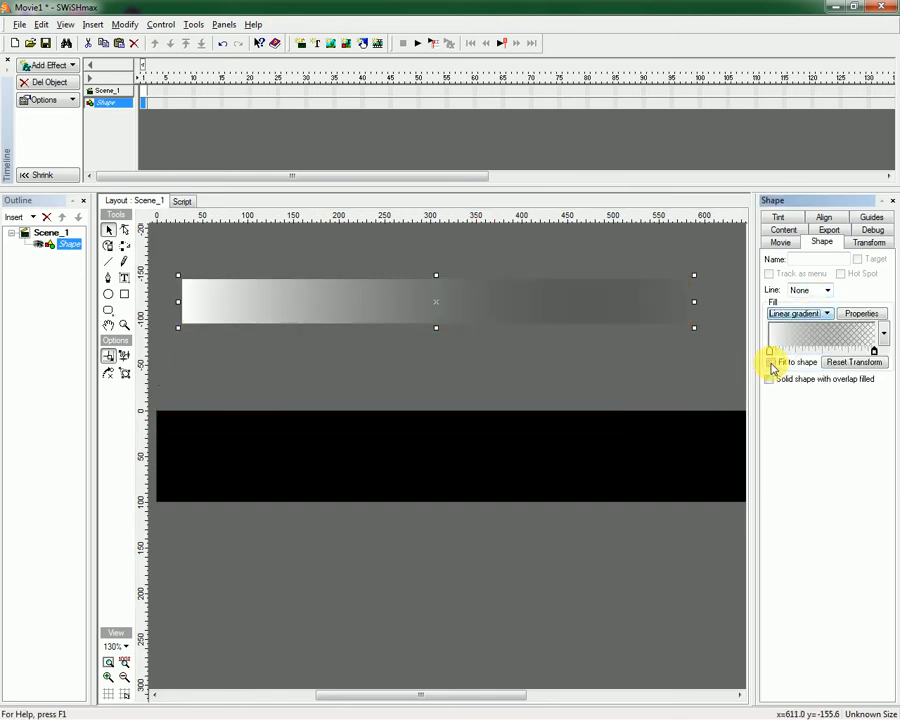
pyautogui.click(797, 314)
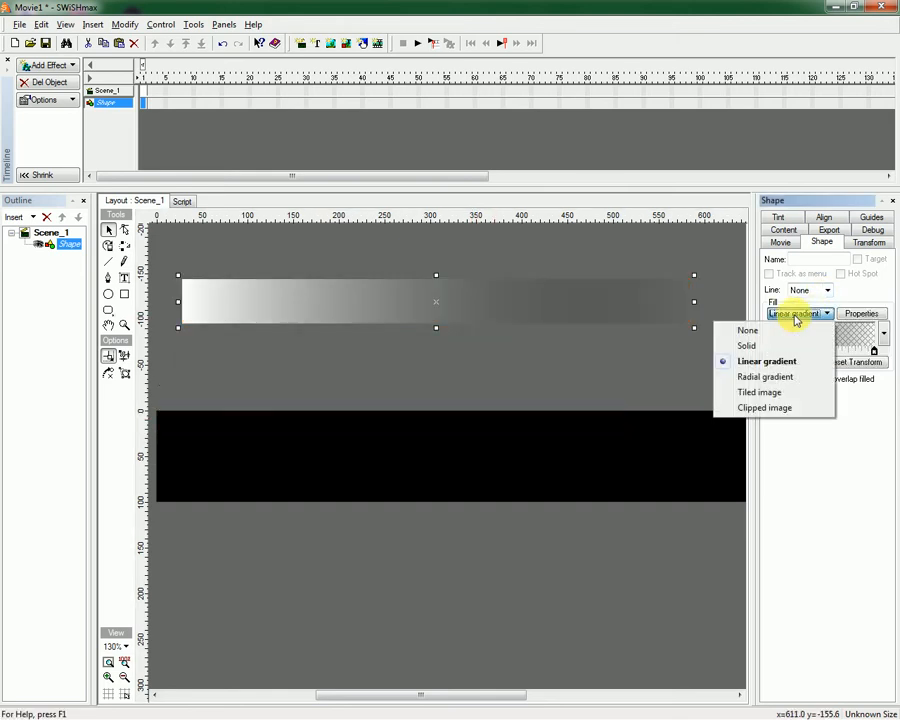
pyautogui.click(766, 377)
# Move the gradient rectangle back onto the black movie area so that it extends past the movie's left edge.
pyautogui.moveTo(538, 301); pyautogui.dragTo(502, 457)
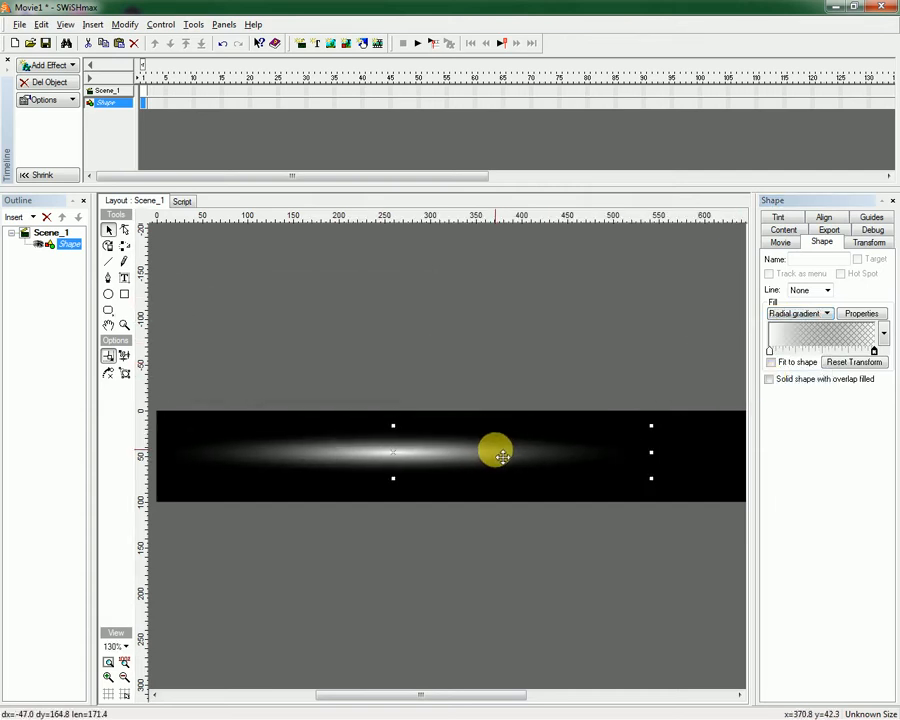
pyautogui.click(893, 202)
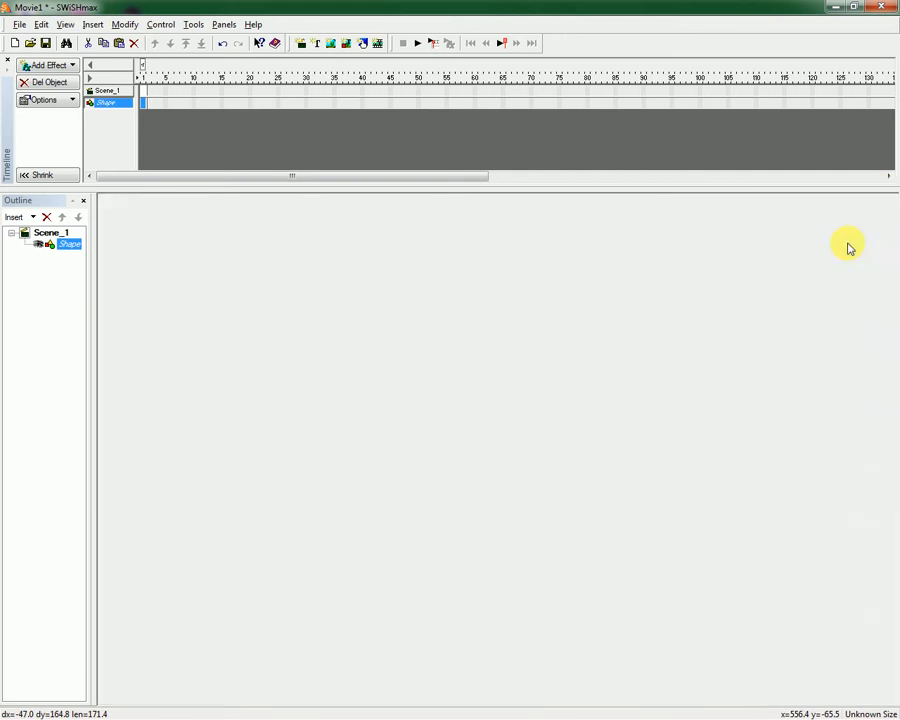
pyautogui.moveTo(468, 466); pyautogui.dragTo(119, 478)
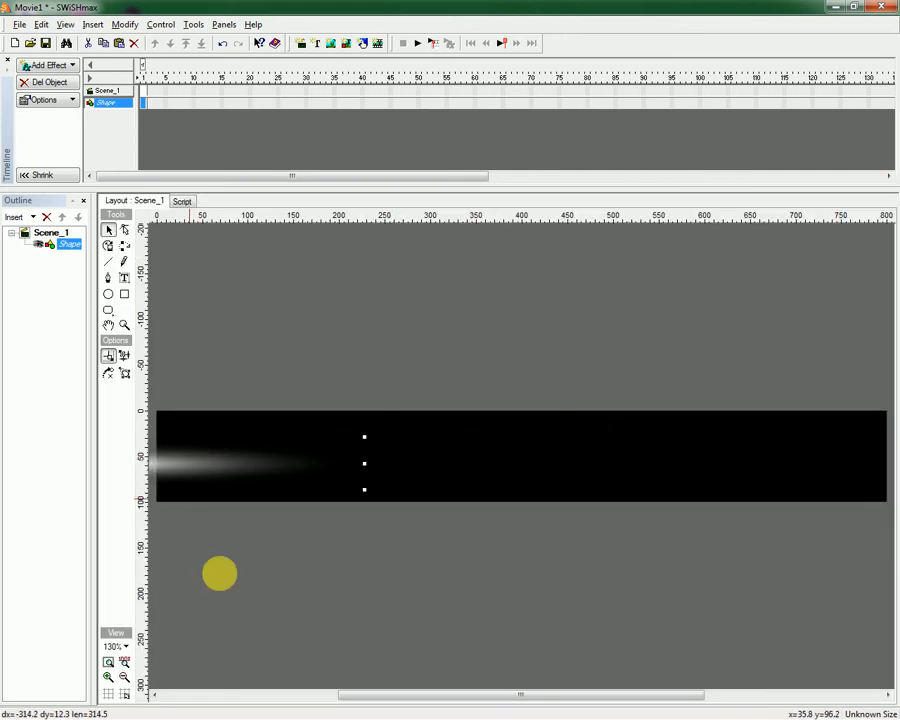
# Move the gradient shape fully outside the movie area so that its right edge touches the movie's left edge.
pyautogui.moveTo(419, 692); pyautogui.dragTo(301, 659)
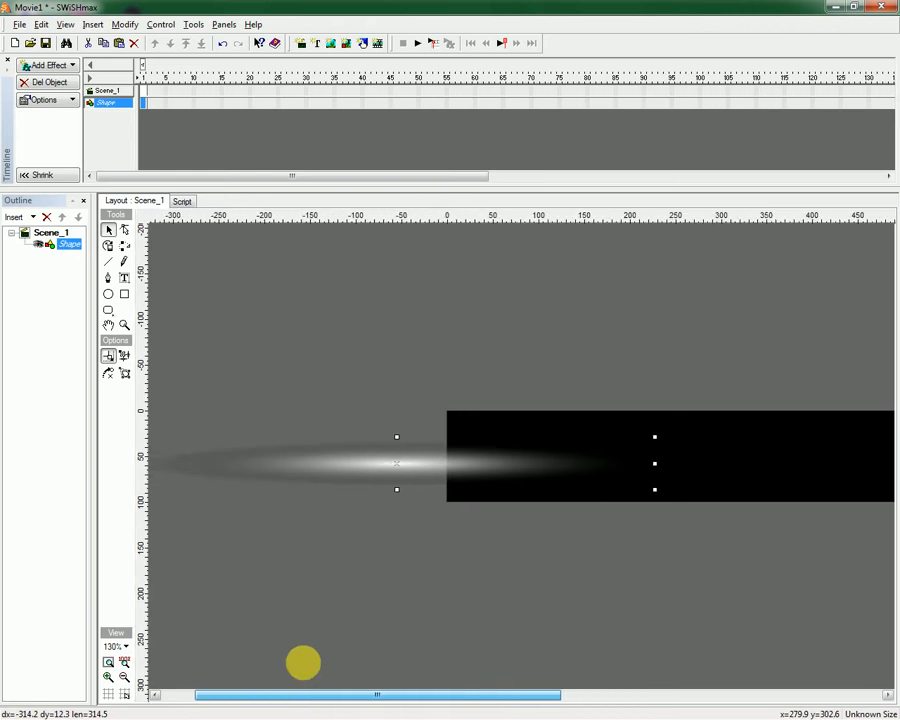
pyautogui.moveTo(428, 474); pyautogui.dragTo(258, 462)
pyautogui.moveTo(336, 464); pyautogui.dragTo(310, 460)
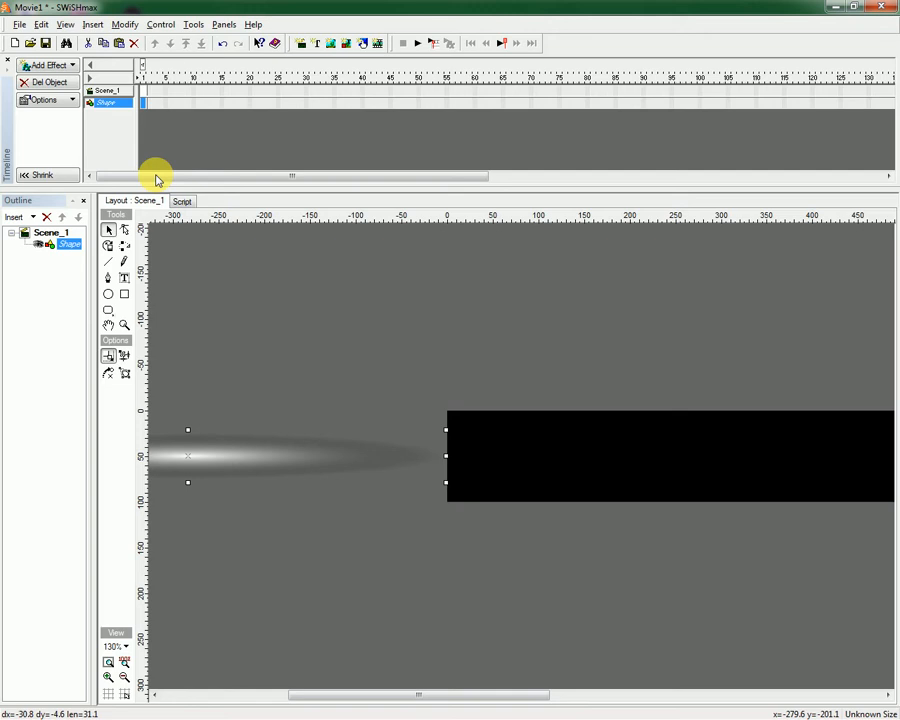
# Add a Slide Out To Right effect to the gradient shape at frame 1, stretch it to 79 frames, and preview it.
pyautogui.rightClick(143, 103)
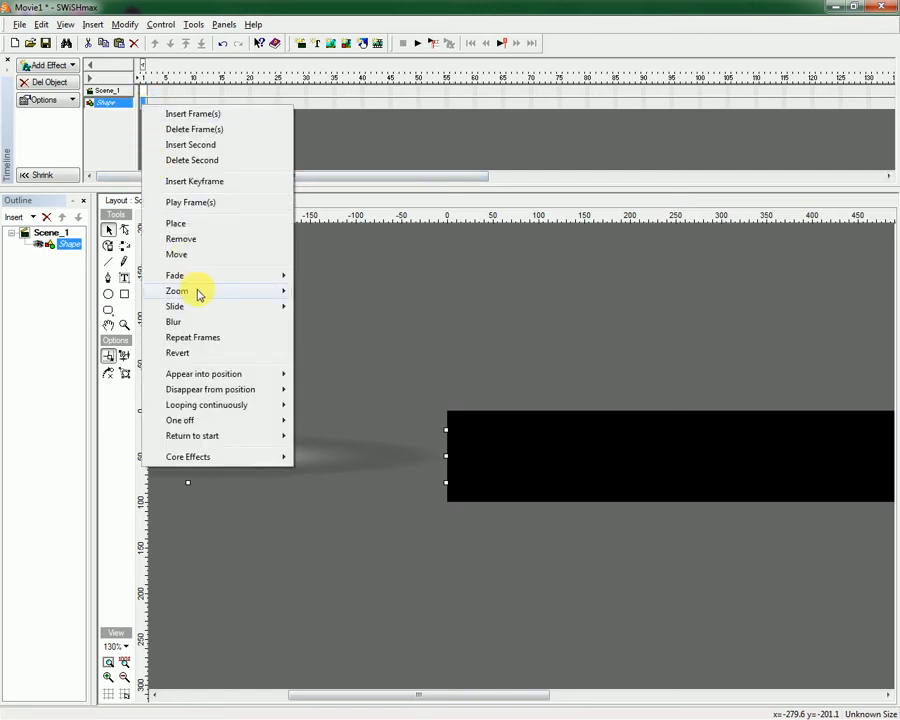
pyautogui.moveTo(209, 307)
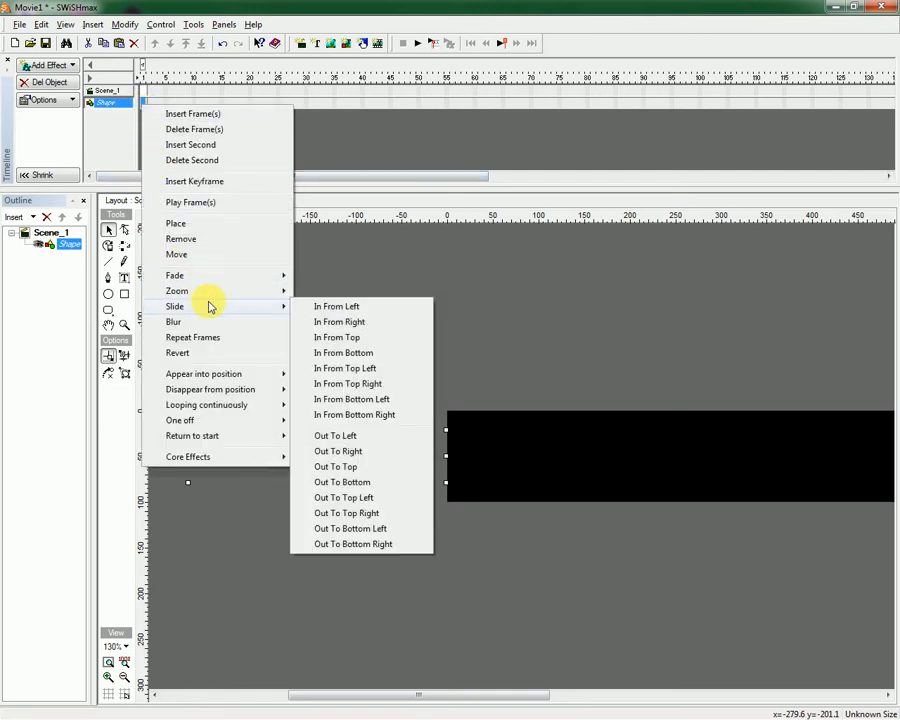
pyautogui.click(355, 452)
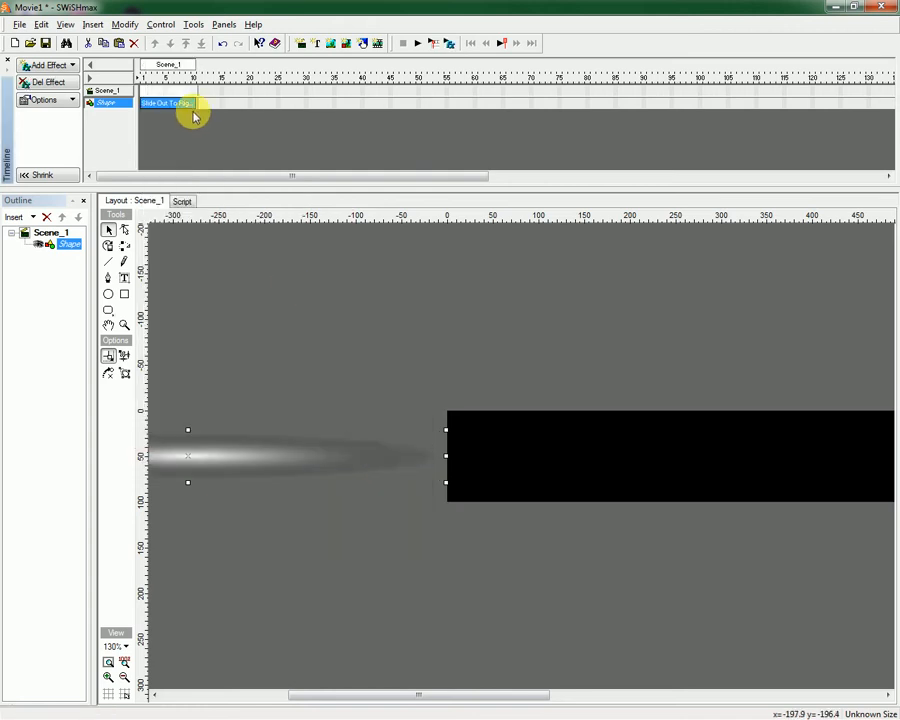
pyautogui.moveTo(203, 116); pyautogui.dragTo(585, 120)
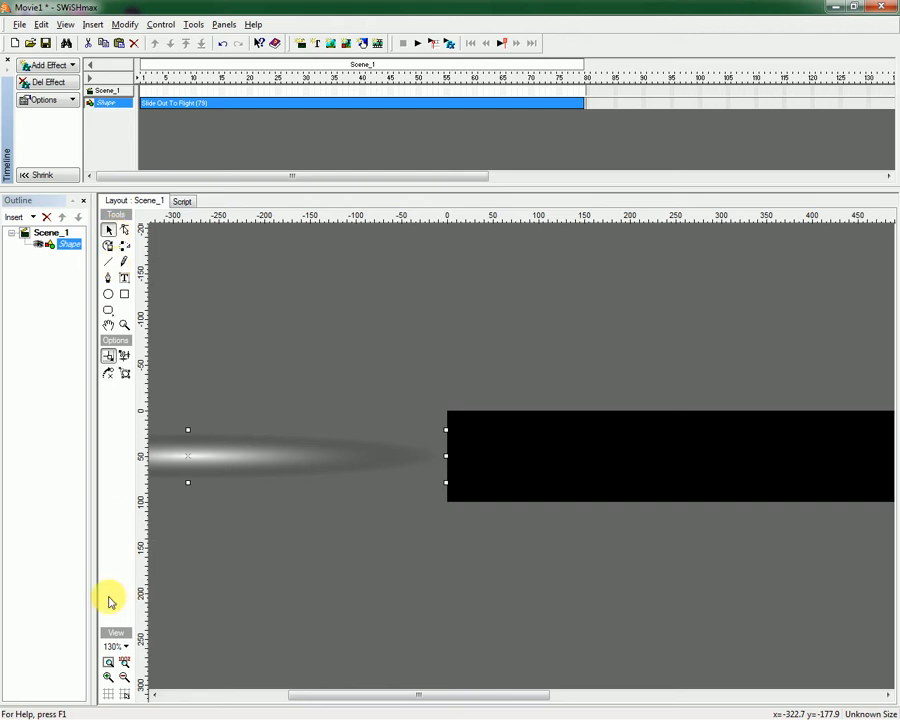
pyautogui.click(110, 663)
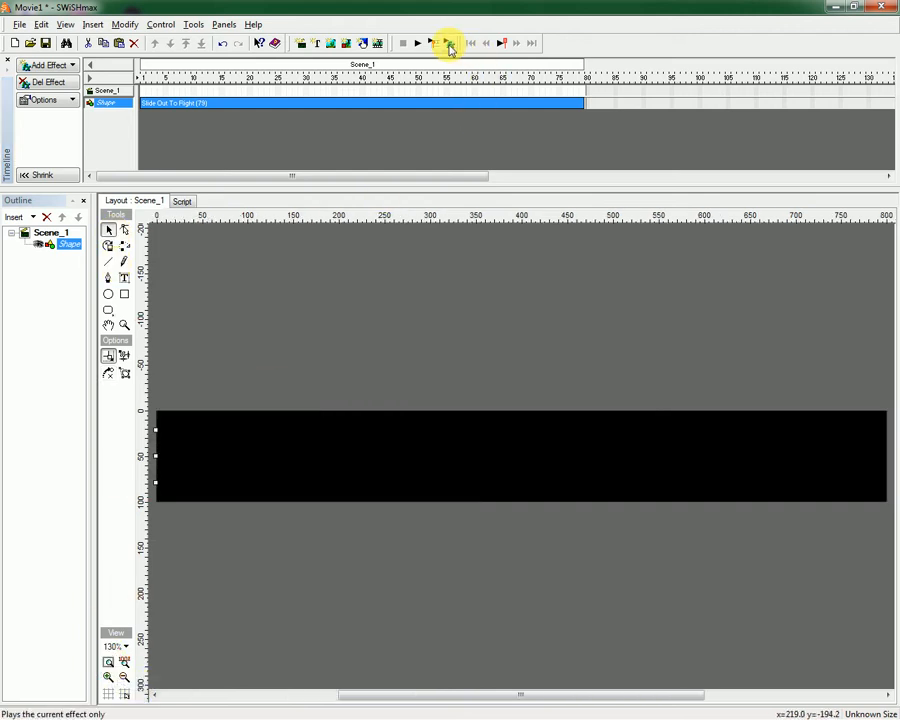
pyautogui.click(449, 44)
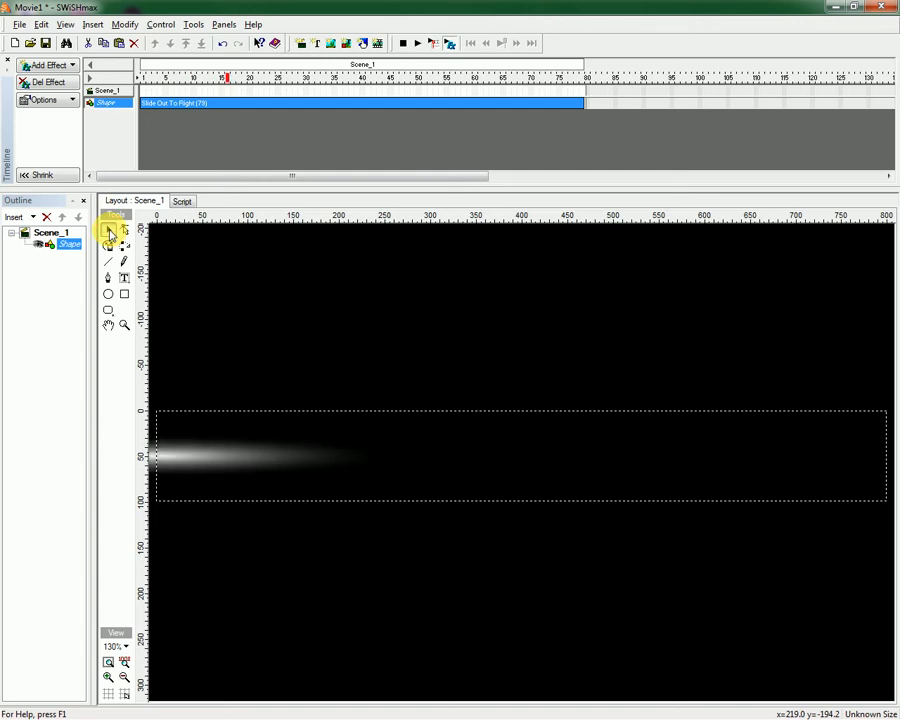
pyautogui.click(110, 232)
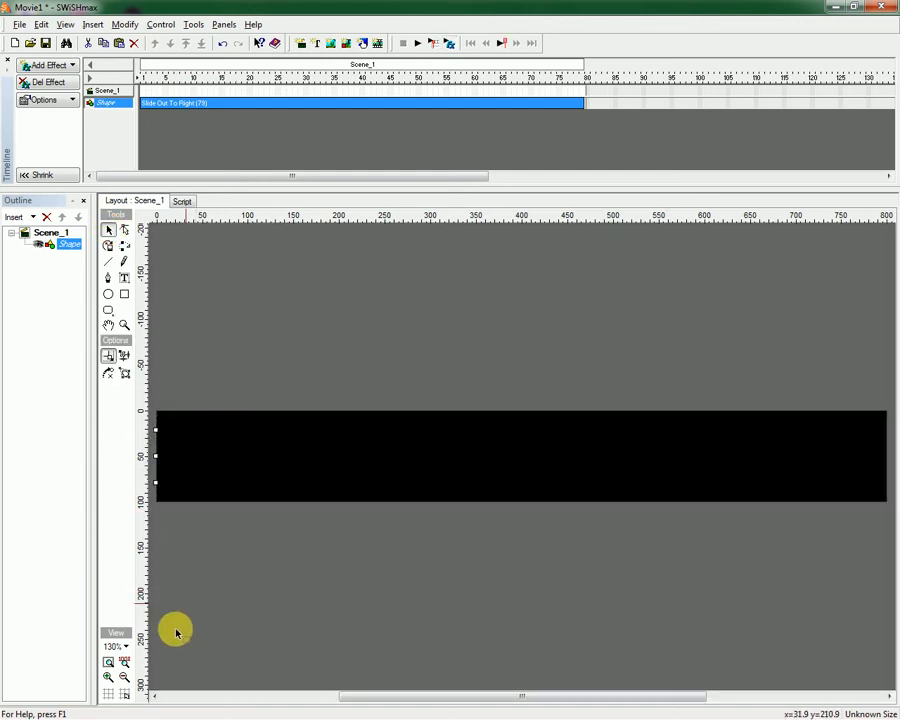
# Duplicate the gradient shape together with its slide effect by copying and pasting it.
pyautogui.click(124, 678)
pyautogui.click(124, 678)
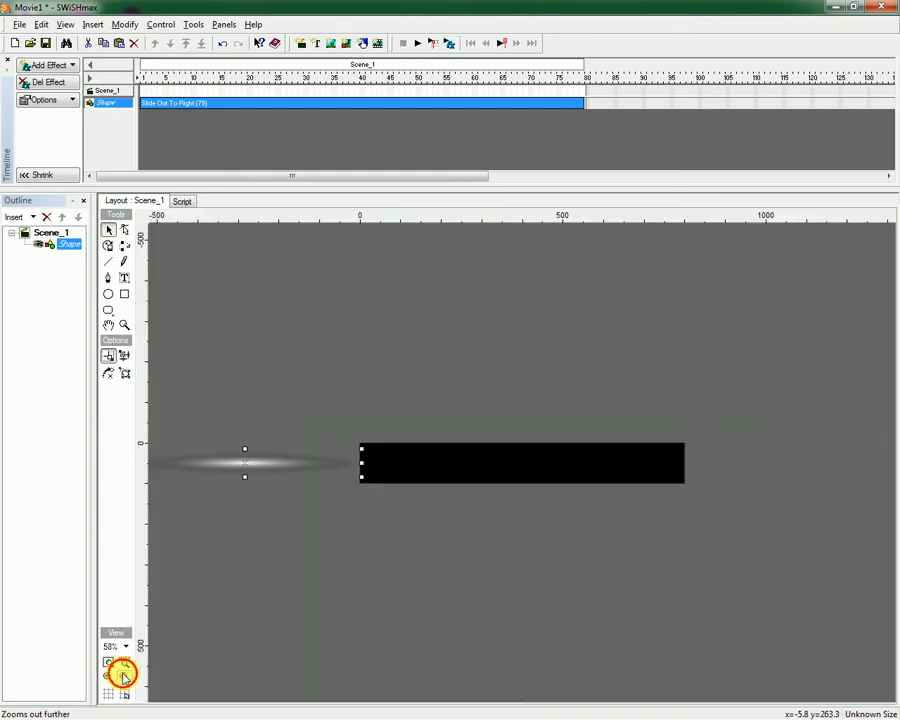
pyautogui.click(251, 584)
pyautogui.click(267, 459)
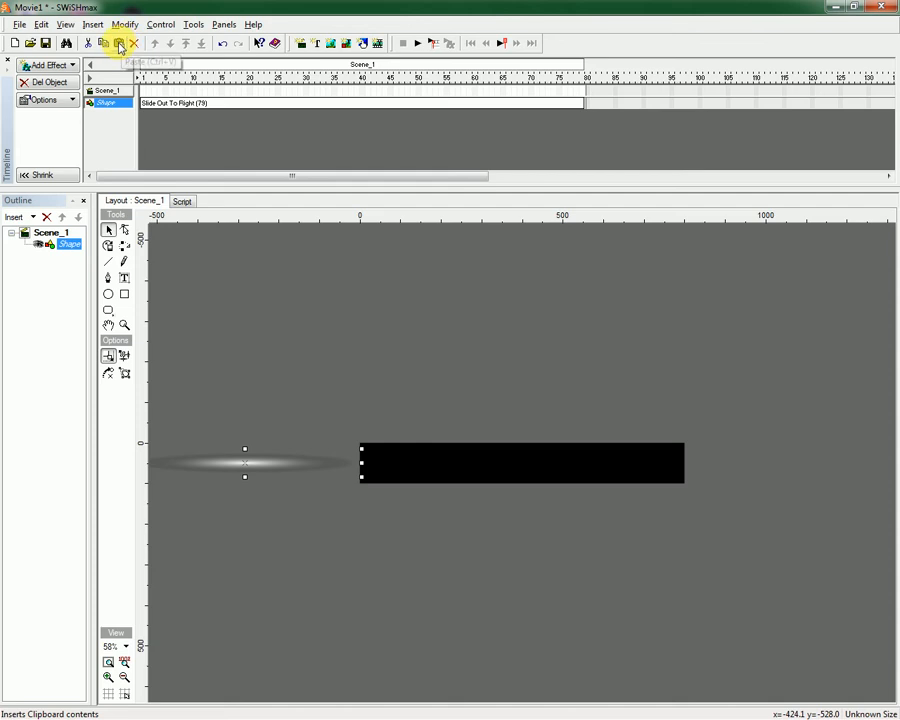
pyautogui.click(120, 48)
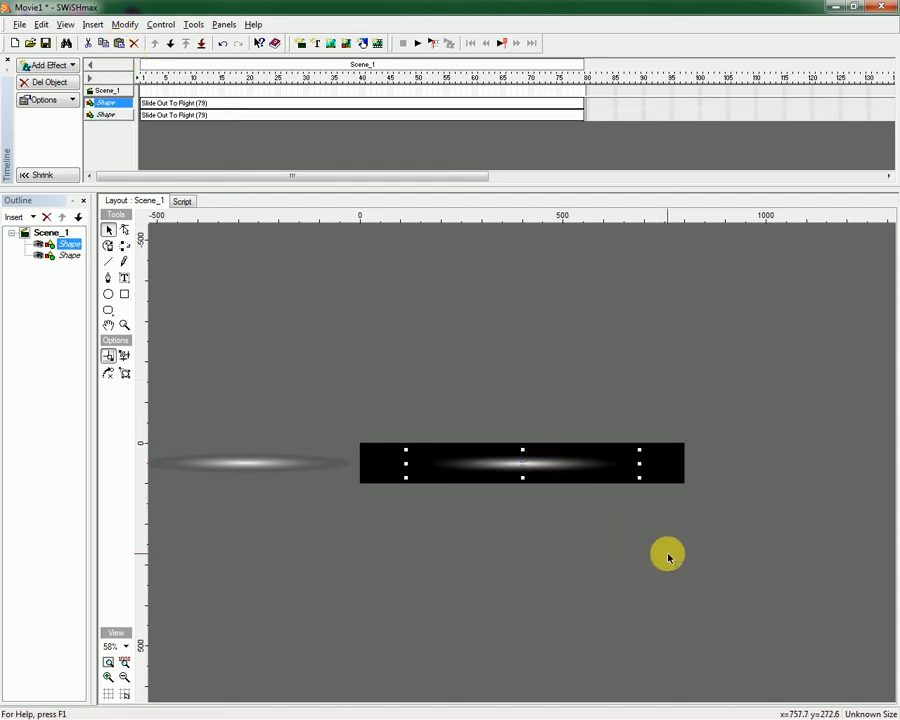
# Move the duplicate just outside the movie's right edge and shift its slide effect to start at about frame 79.
pyautogui.press('Right')
pyautogui.press('Right')
pyautogui.press('Right')
pyautogui.press('Right')
pyautogui.press('Right')
pyautogui.press('Right')
pyautogui.press('Right')
pyautogui.press('Right')
pyautogui.press('Right')
pyautogui.press('Right')
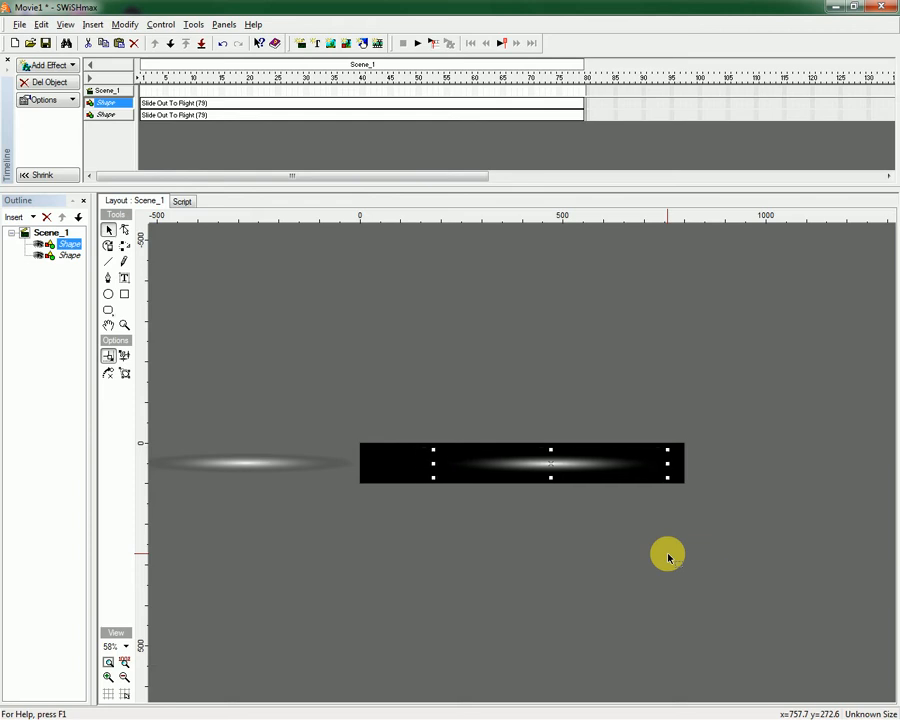
pyautogui.press('Right')
pyautogui.press('Right')
pyautogui.press('Right')
pyautogui.press('Right')
pyautogui.press('Right')
pyautogui.press('Right')
pyautogui.press('Right')
pyautogui.press('Right')
pyautogui.press('Right')
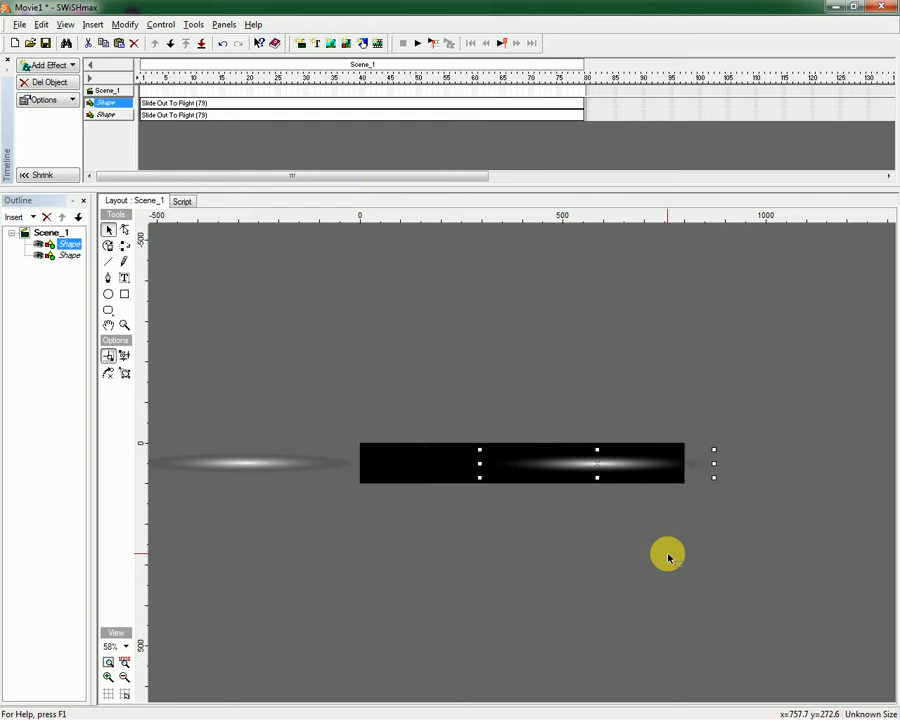
pyautogui.press('Right')
pyautogui.press('Right')
pyautogui.press('Right')
pyautogui.press('Right')
pyautogui.press('Right')
pyautogui.press('Right')
pyautogui.press('Right')
pyautogui.press('Right')
pyautogui.press('Right')
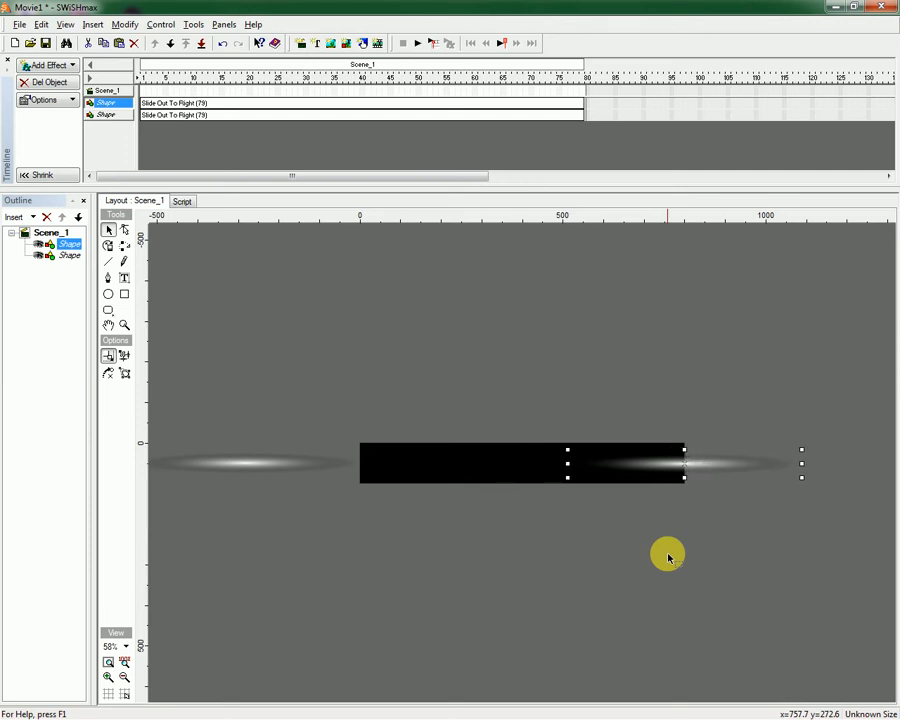
pyautogui.press('Right')
pyautogui.press('Right')
pyautogui.press('Right')
pyautogui.press('Right')
pyautogui.press('Right')
pyautogui.press('Right')
pyautogui.press('Right')
pyautogui.press('Right')
pyautogui.press('Right')
pyautogui.press('Right')
pyautogui.press('Right')
pyautogui.press('Right')
pyautogui.press('Right')
pyautogui.press('Right')
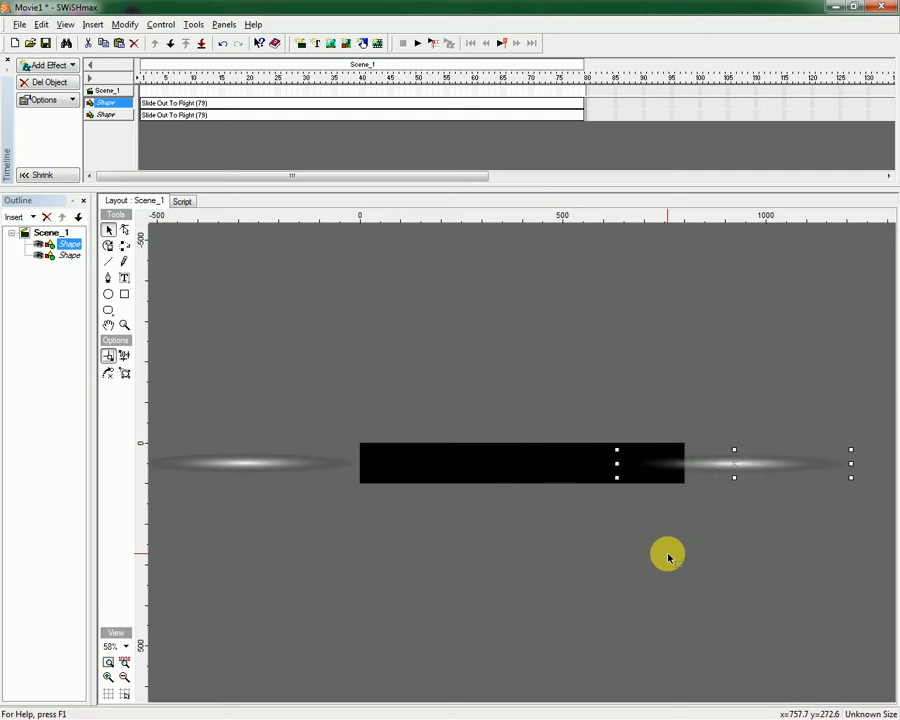
pyautogui.press('Right')
pyautogui.press('Right')
pyautogui.press('Right')
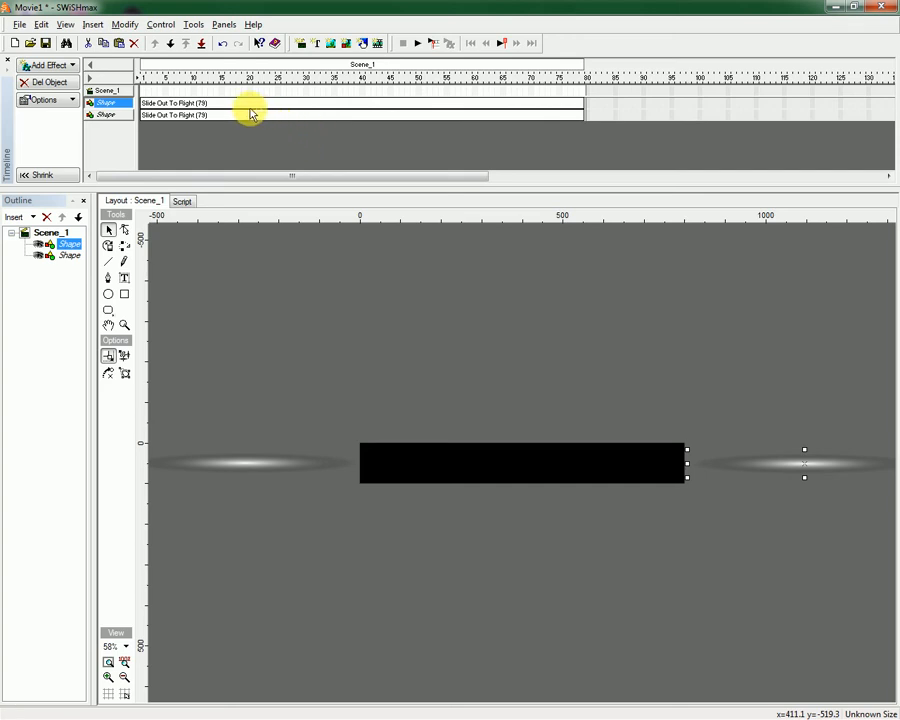
pyautogui.moveTo(249, 107); pyautogui.dragTo(687, 120)
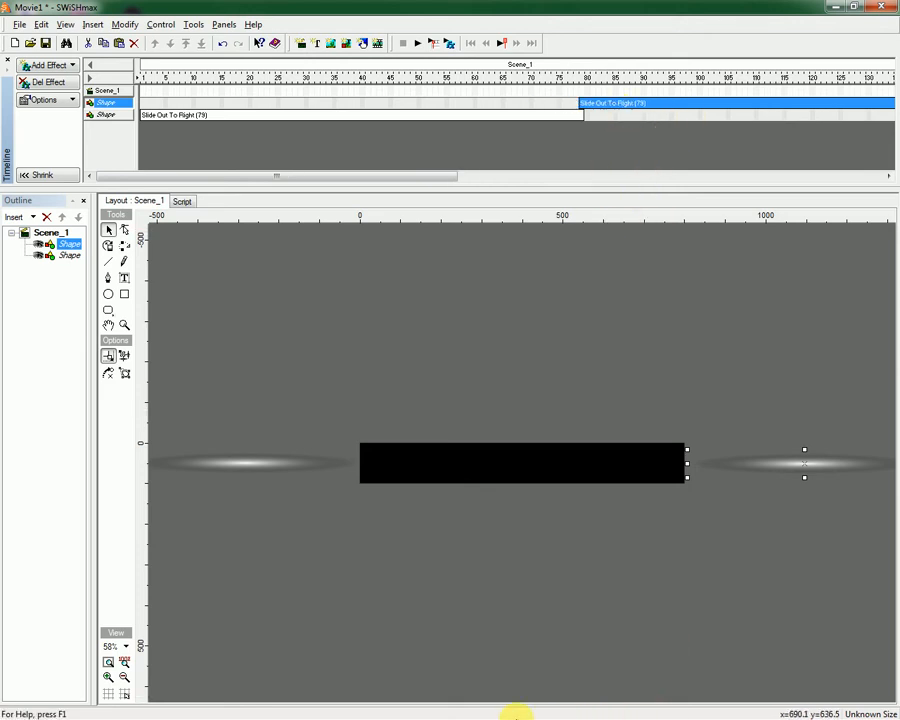
pyautogui.click(833, 8)
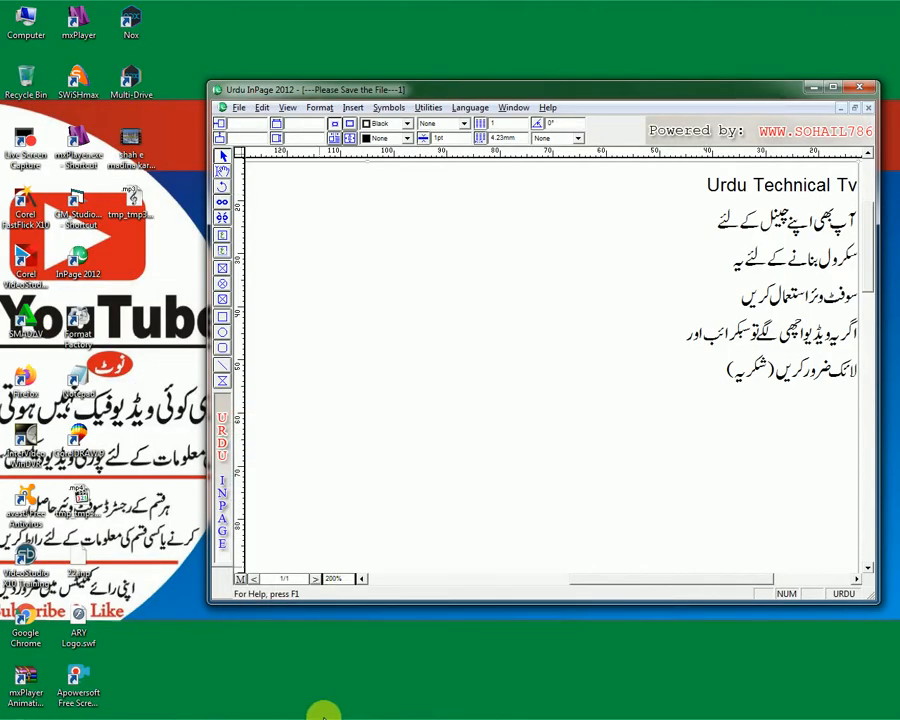
pyautogui.click(811, 89)
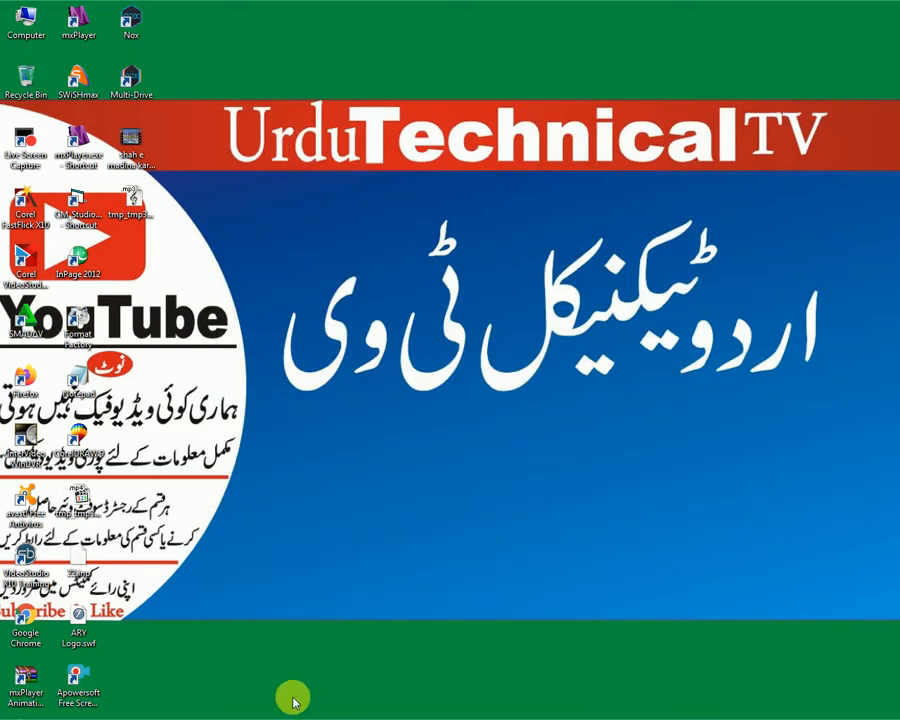
pyautogui.hotkey('alt', 'Tab')
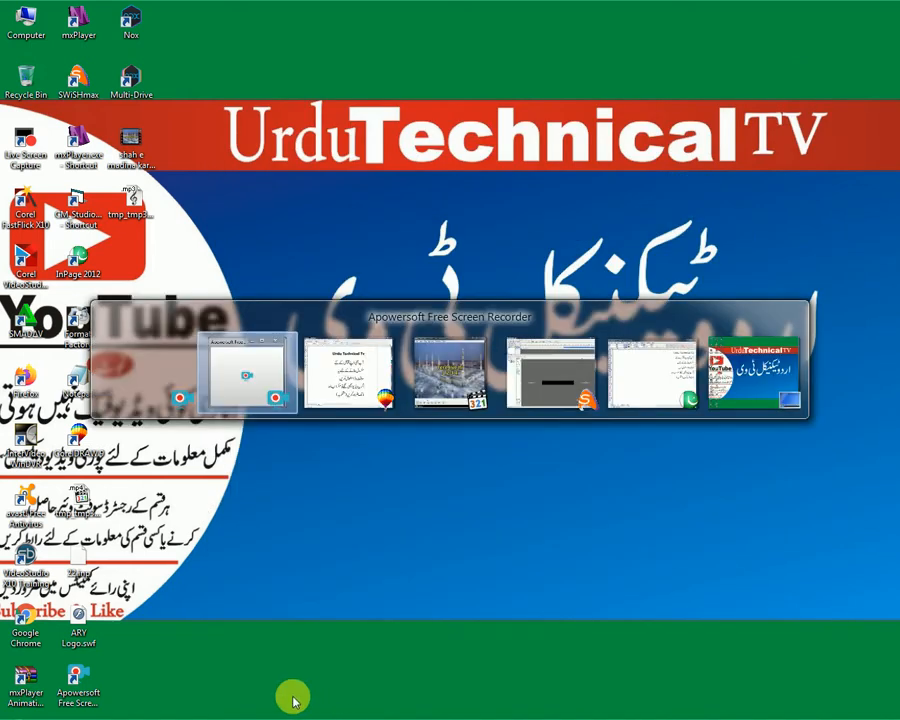
pyautogui.press('Tab')
pyautogui.press('Tab')
pyautogui.press('Tab')
pyautogui.press('Tab')
pyautogui.press('Tab')
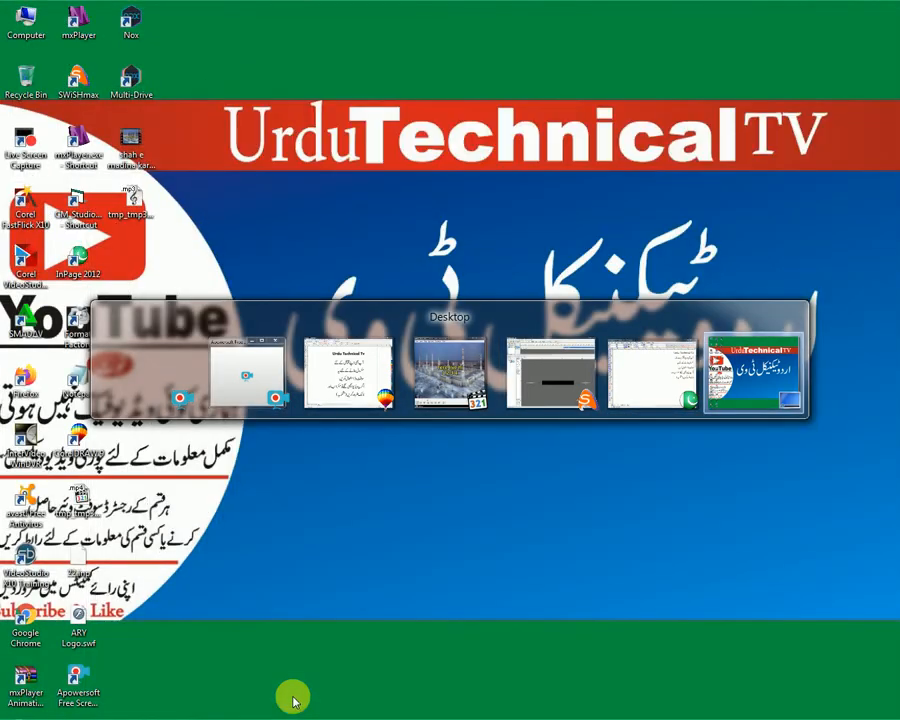
pyautogui.press('Tab')
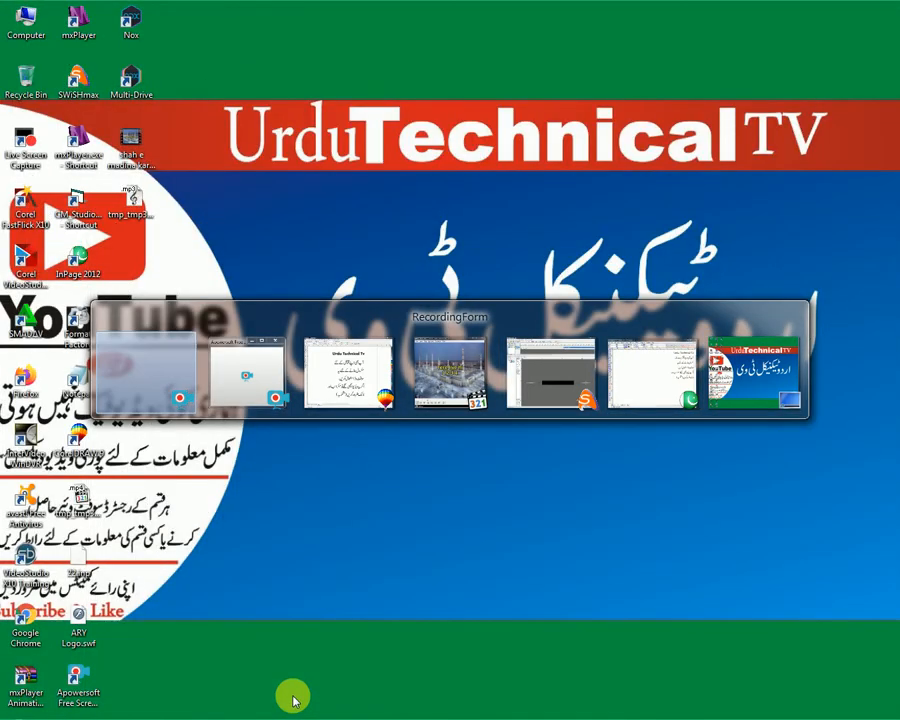
pyautogui.press('Tab')
pyautogui.press('Tab')
pyautogui.press('Tab')
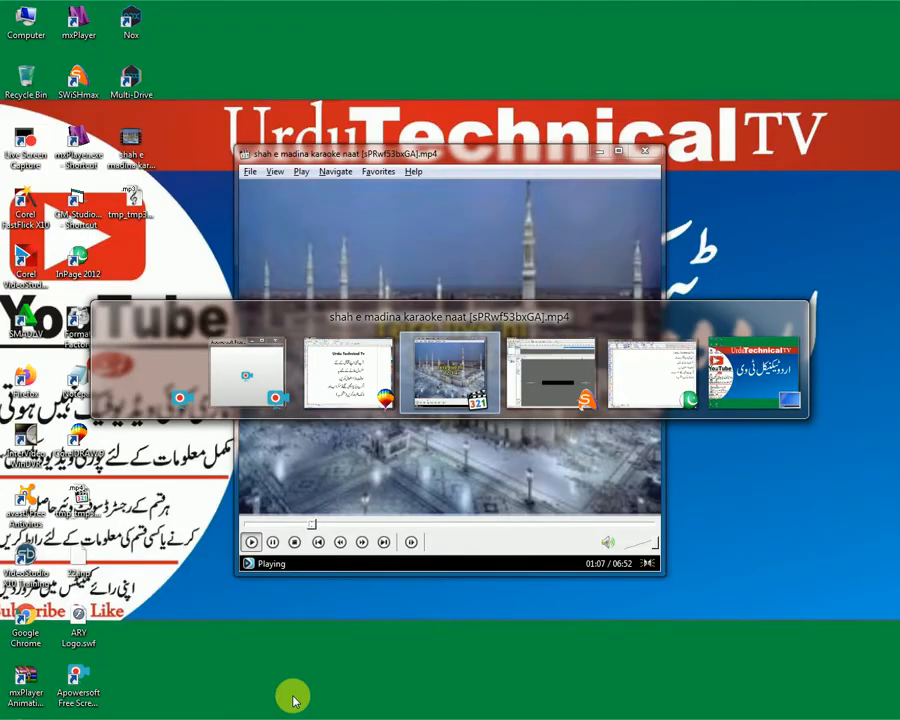
pyautogui.press('Tab')
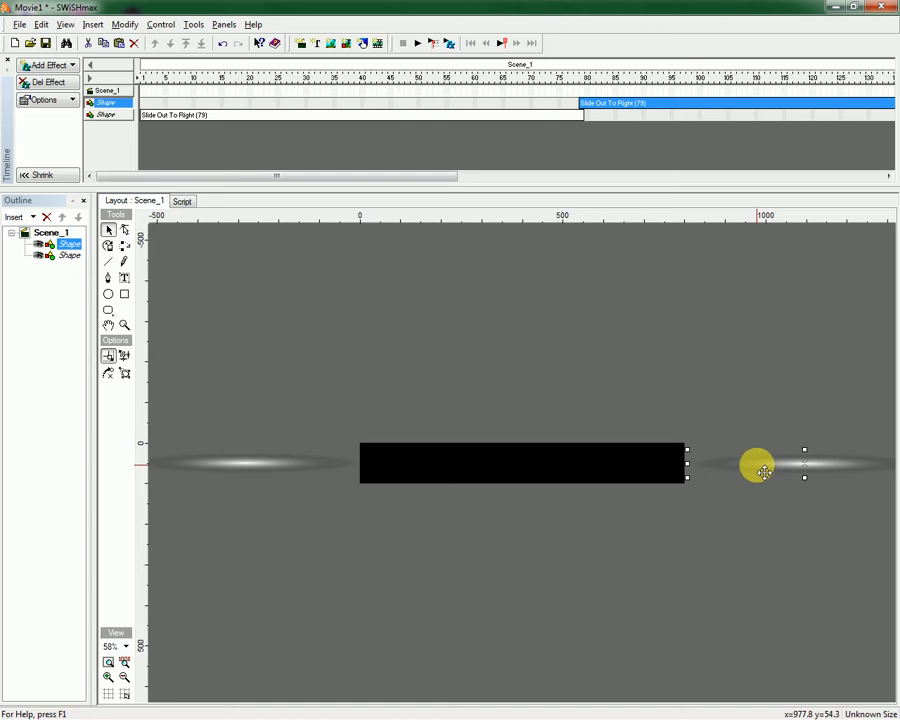
# Change the duplicate's effect to slide out to the left and shift it along the timeline so it ends at about frame 198.
pyautogui.click(764, 472)
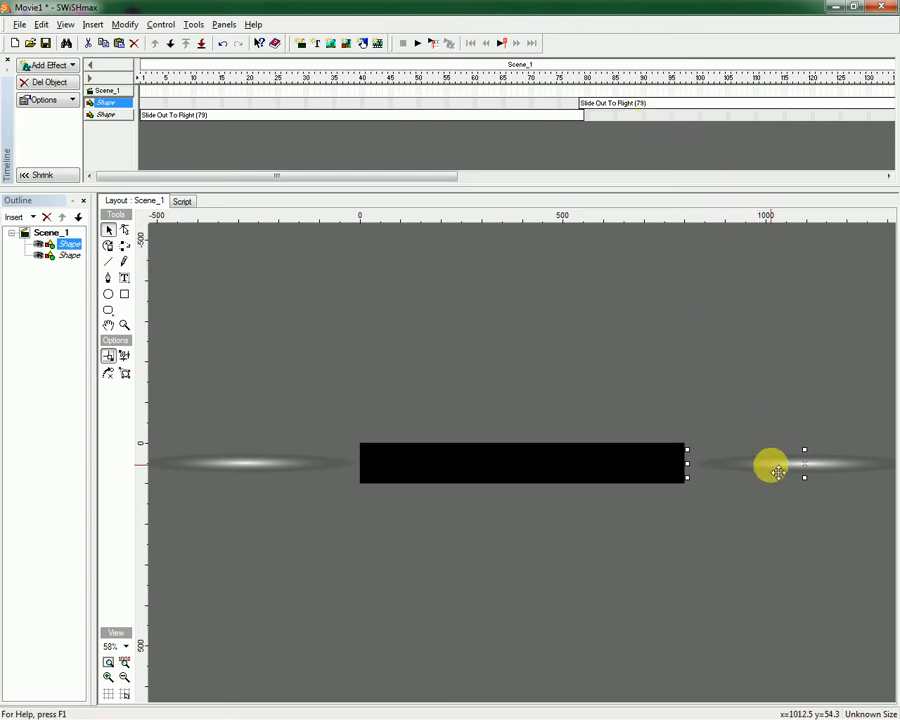
pyautogui.doubleClick(654, 103)
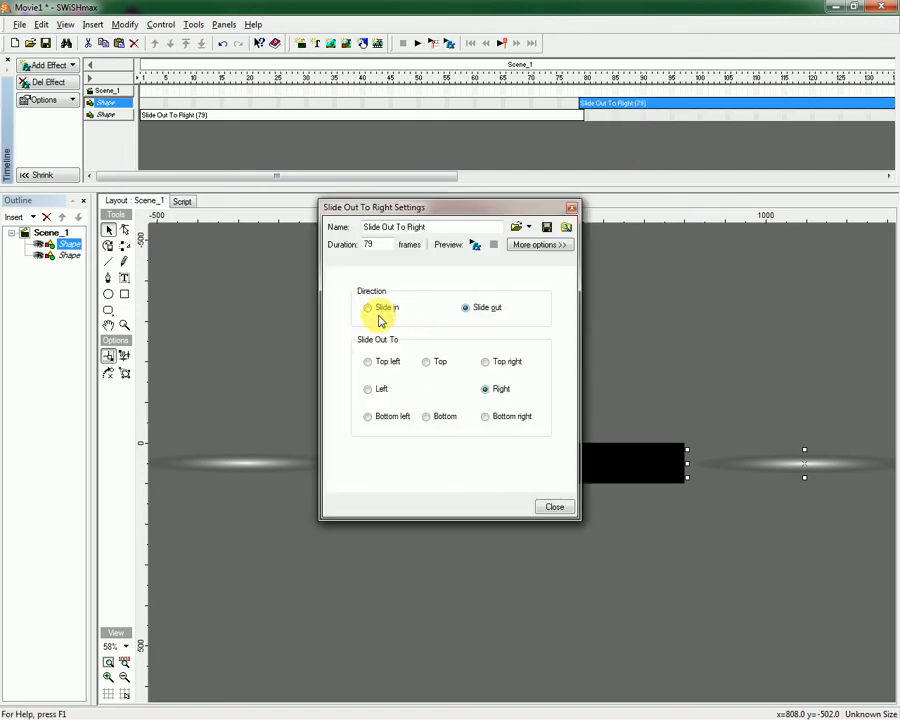
pyautogui.click(370, 390)
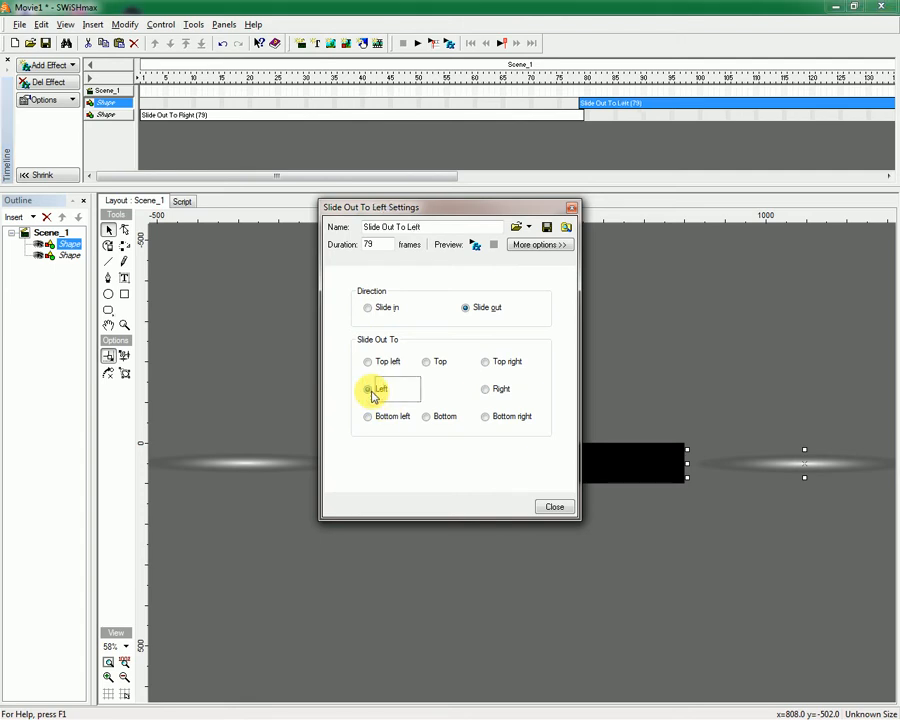
pyautogui.click(571, 210)
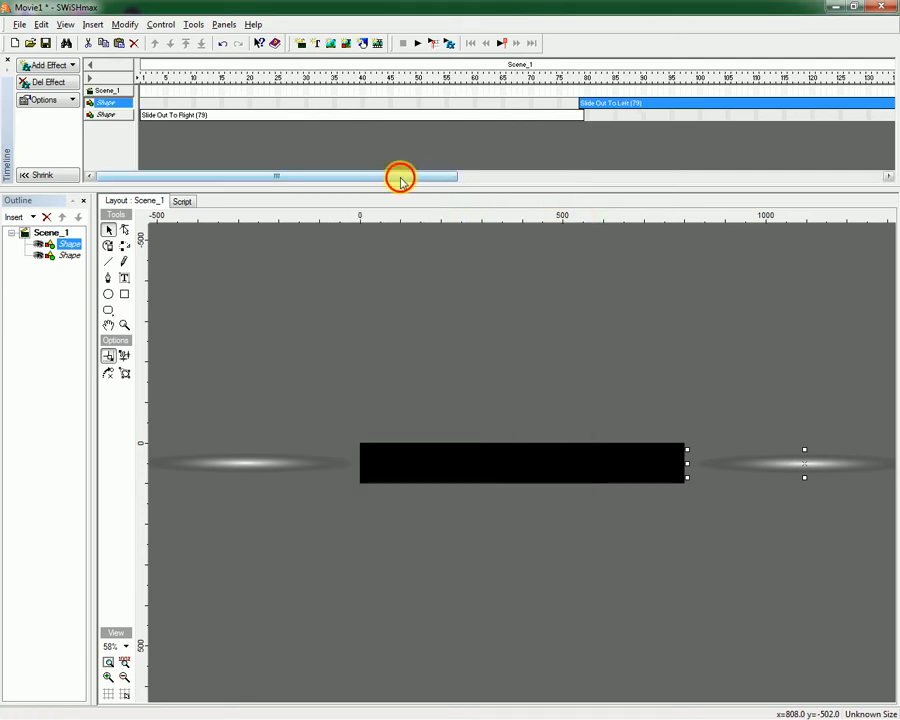
pyautogui.moveTo(400, 177); pyautogui.dragTo(536, 187)
pyautogui.moveTo(363, 107); pyautogui.dragTo(612, 110)
# Add a Fade Out effect to the duplicate gradient shape at about frame 245 and preview the movie.
pyautogui.moveTo(372, 180); pyautogui.dragTo(597, 173)
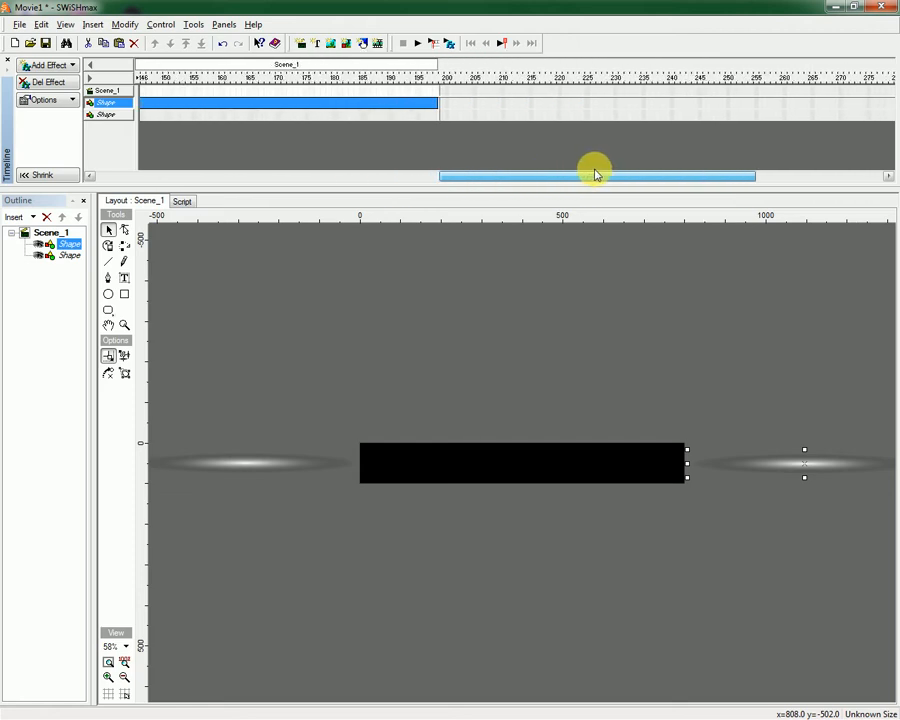
pyautogui.rightClick(701, 106)
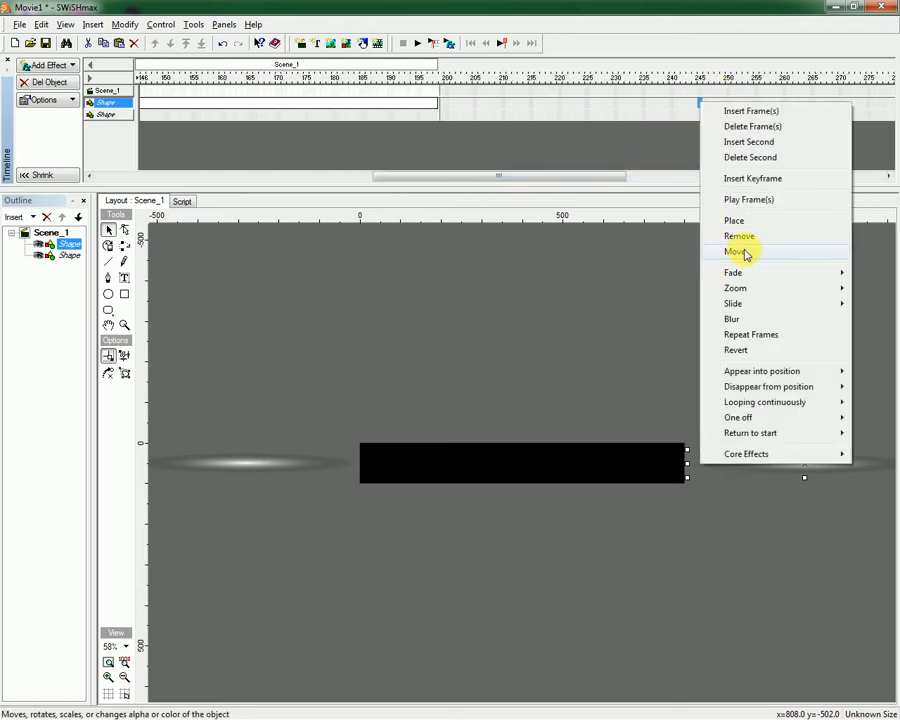
pyautogui.moveTo(754, 278)
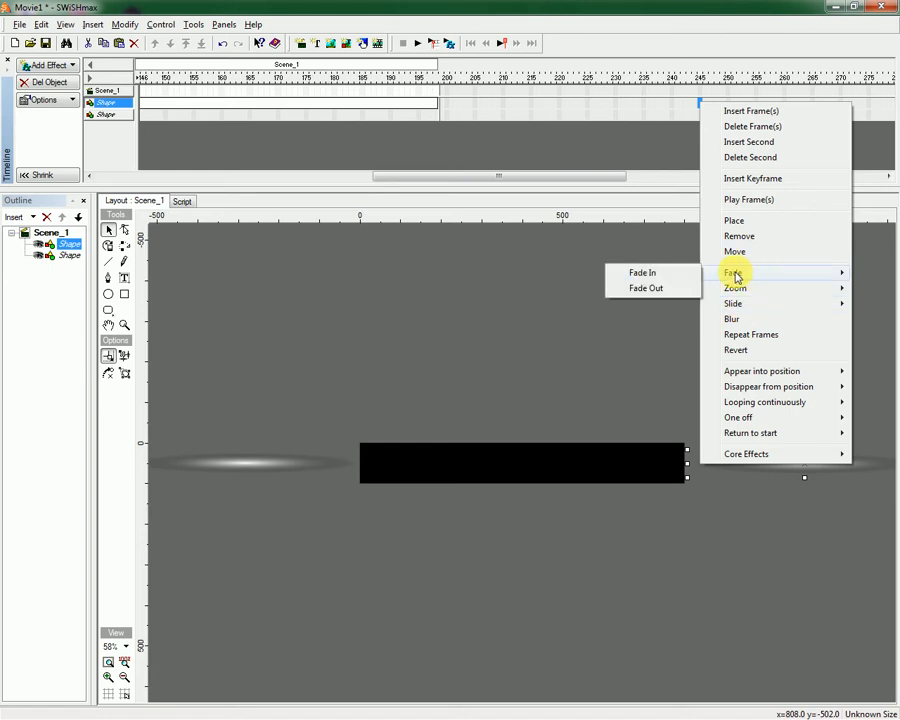
pyautogui.click(656, 288)
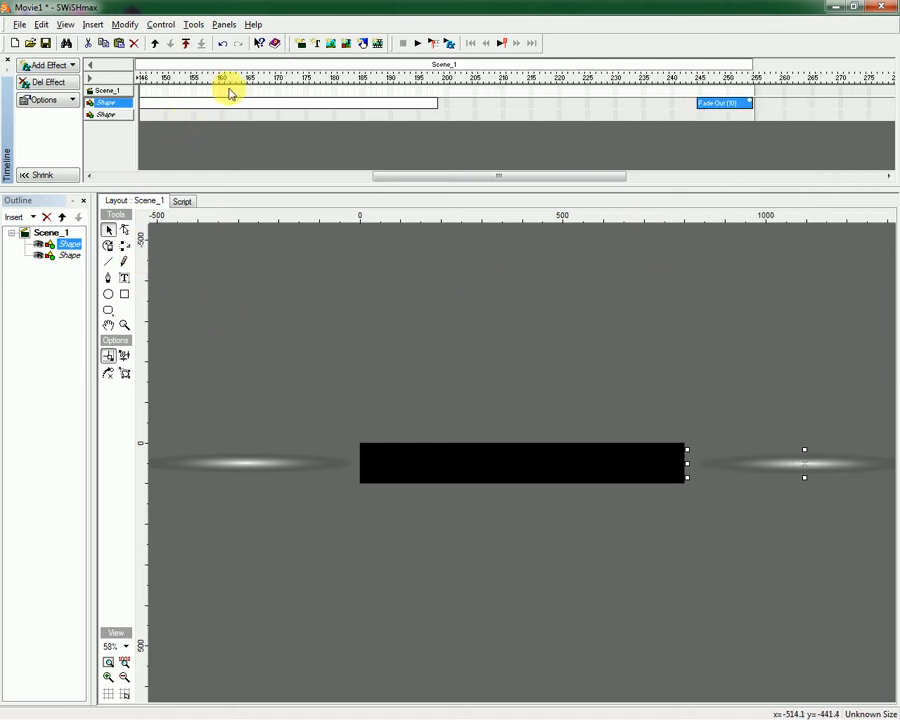
pyautogui.click(420, 47)
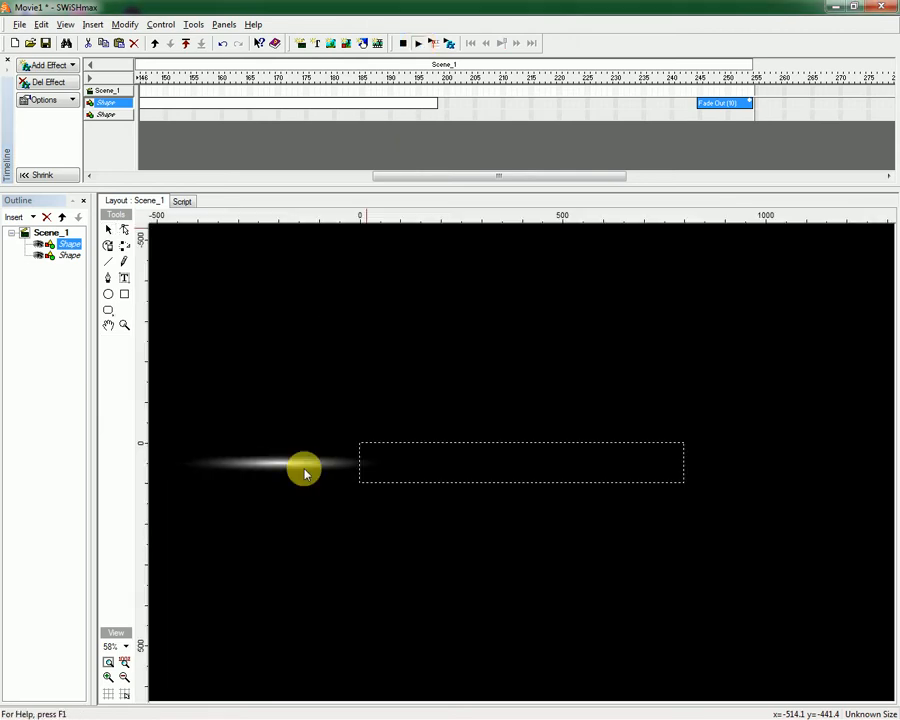
pyautogui.click(108, 229)
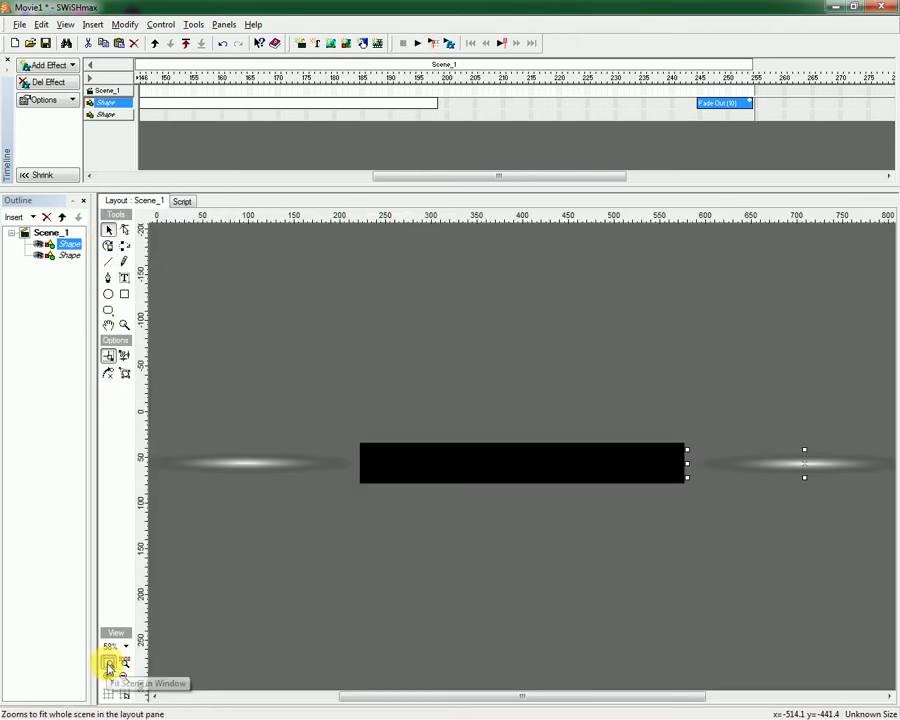
# Preview the duplicate shape's Fade Out effect and then the whole movie with the full scene fitted in view.
pyautogui.click(108, 663)
pyautogui.click(449, 45)
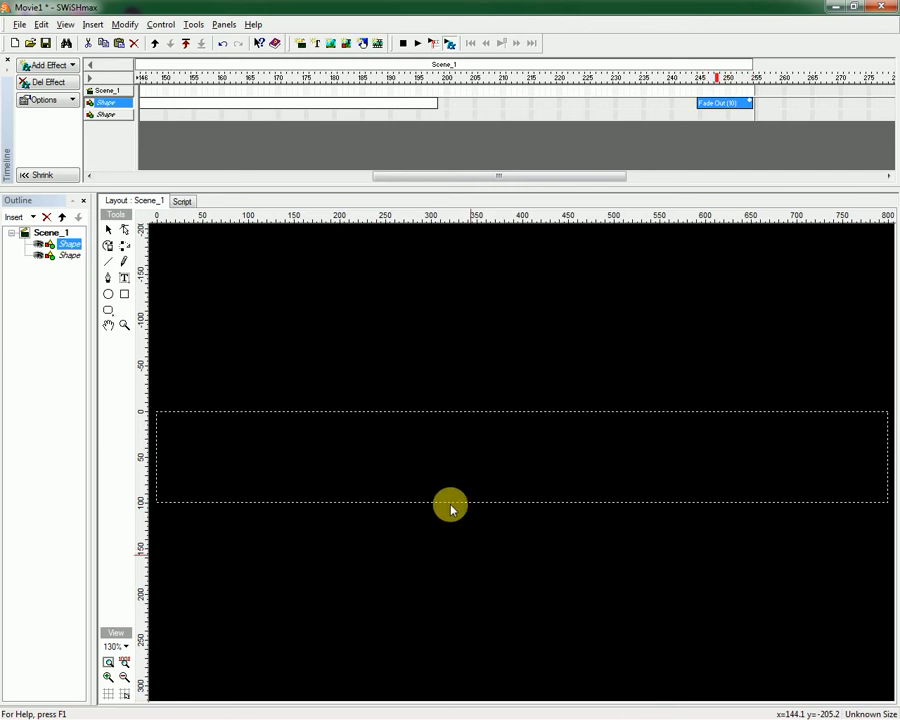
pyautogui.click(109, 233)
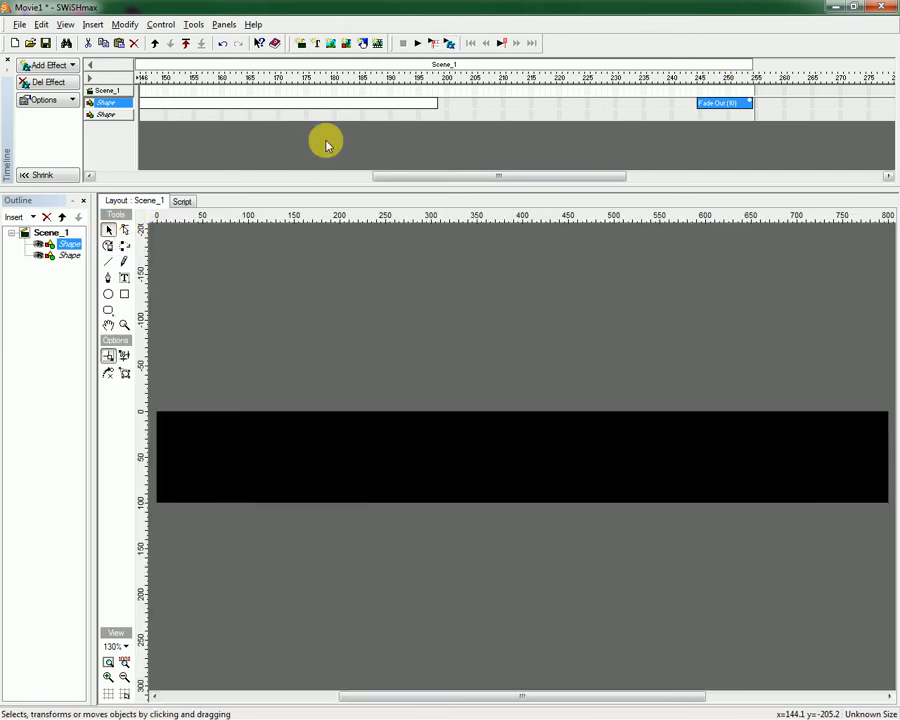
pyautogui.click(418, 45)
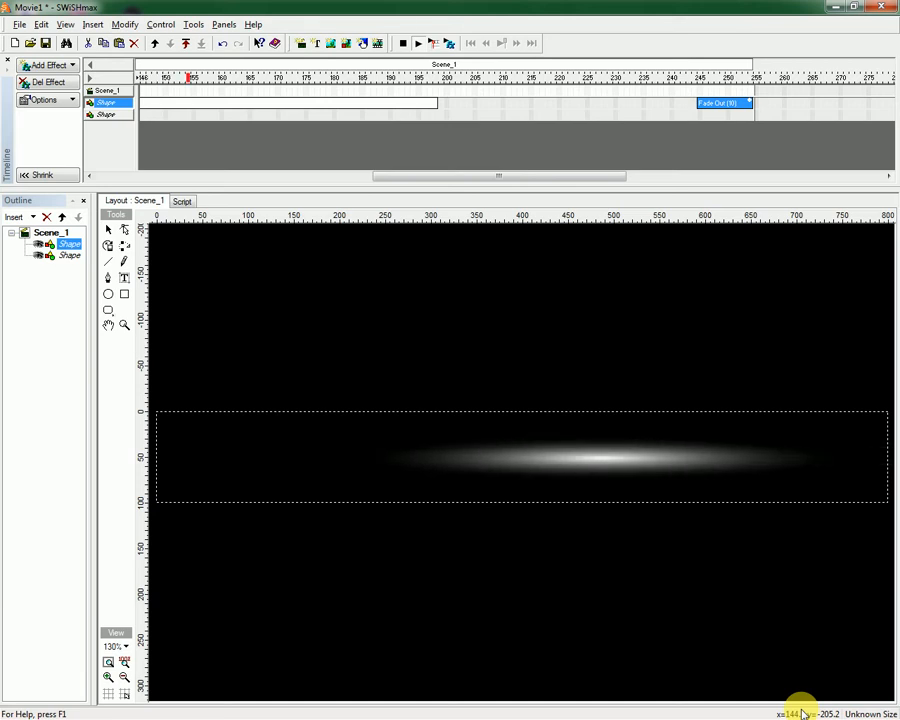
pyautogui.click(110, 236)
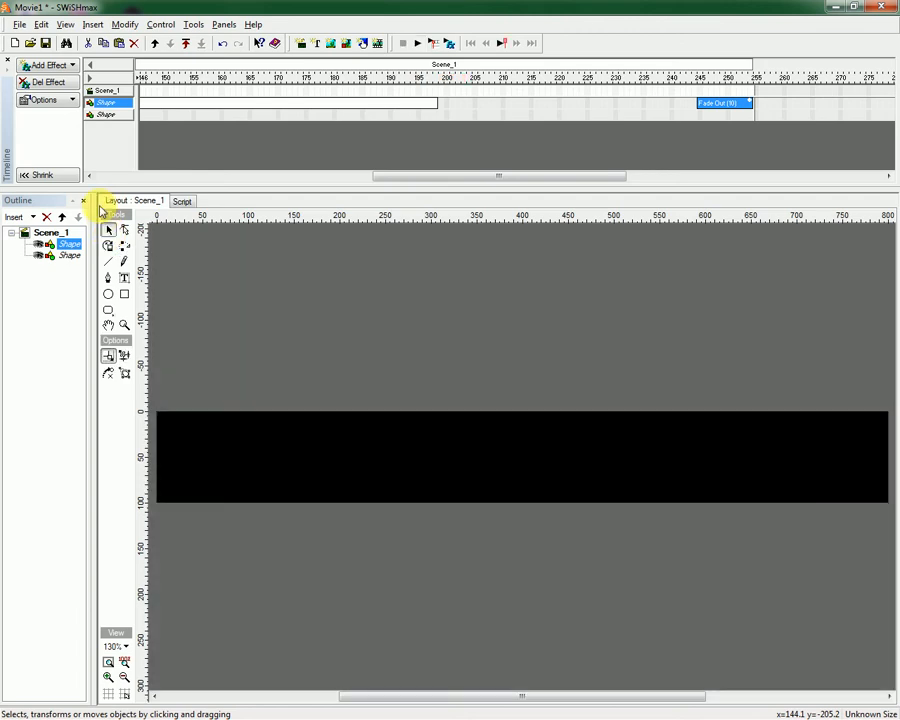
# Export the movie as a Shockwave Flash file named 1.swf on the Desktop.
pyautogui.click(18, 25)
pyautogui.moveTo(54, 195)
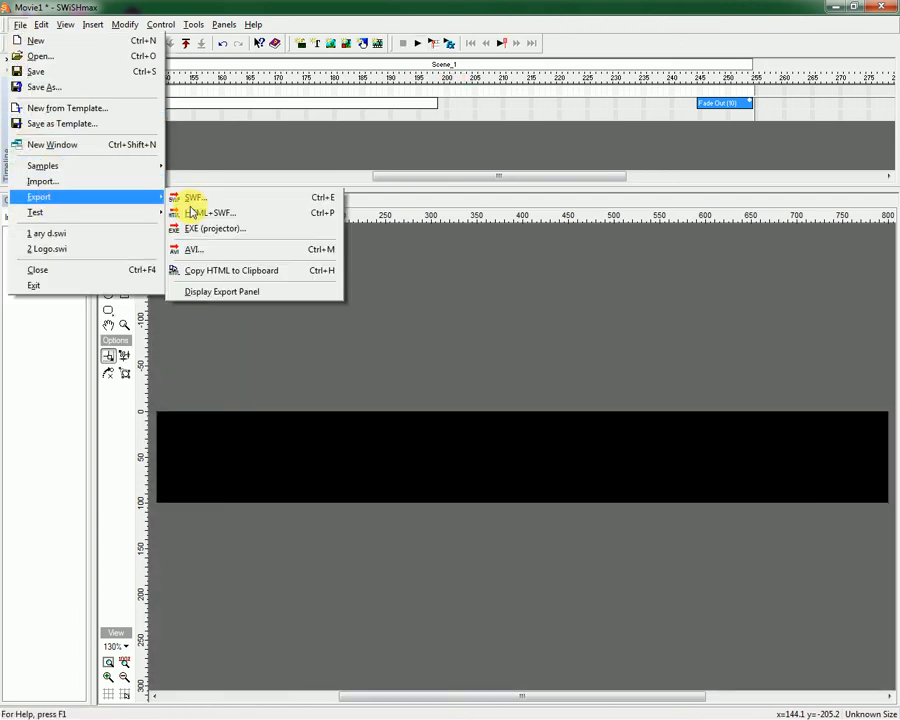
pyautogui.click(199, 199)
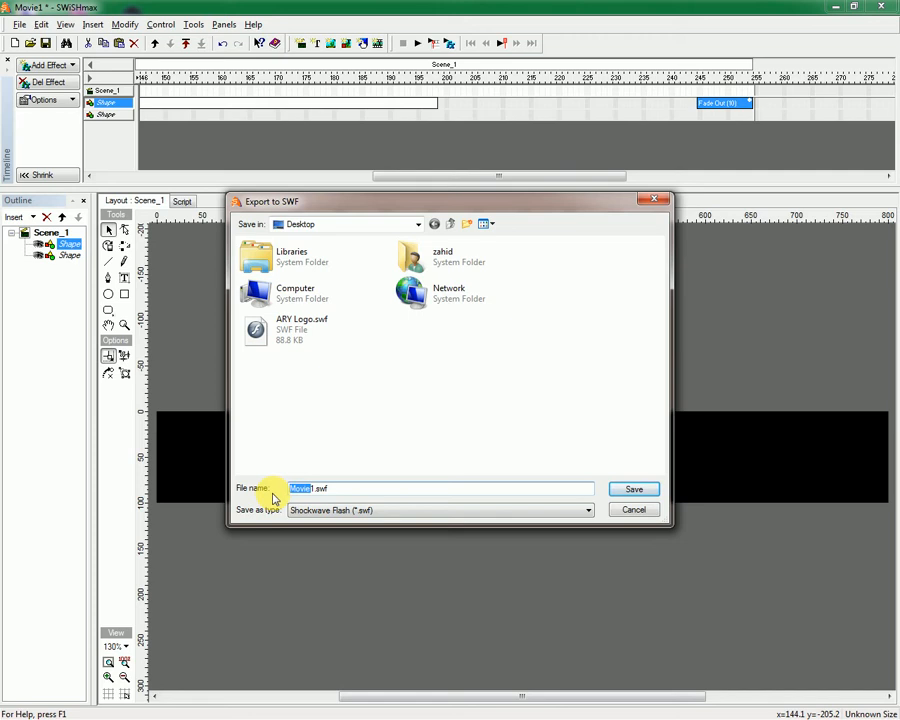
pyautogui.click(635, 491)
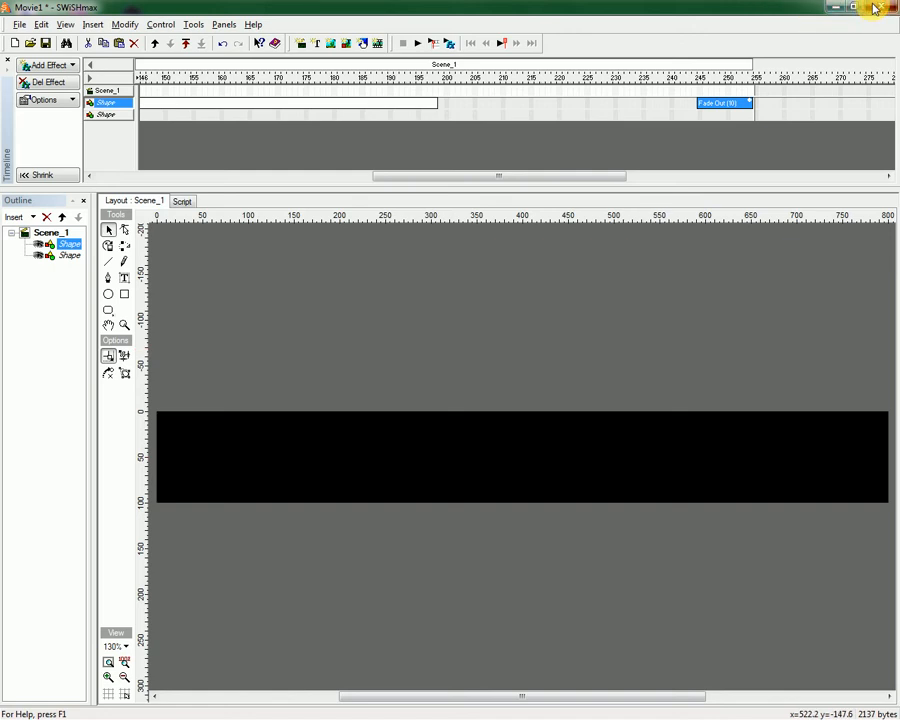
# Close SWiSHmax without saving Movie1 and reopen it with an empty movie, dismissing the startup prompt.
pyautogui.click(877, 7)
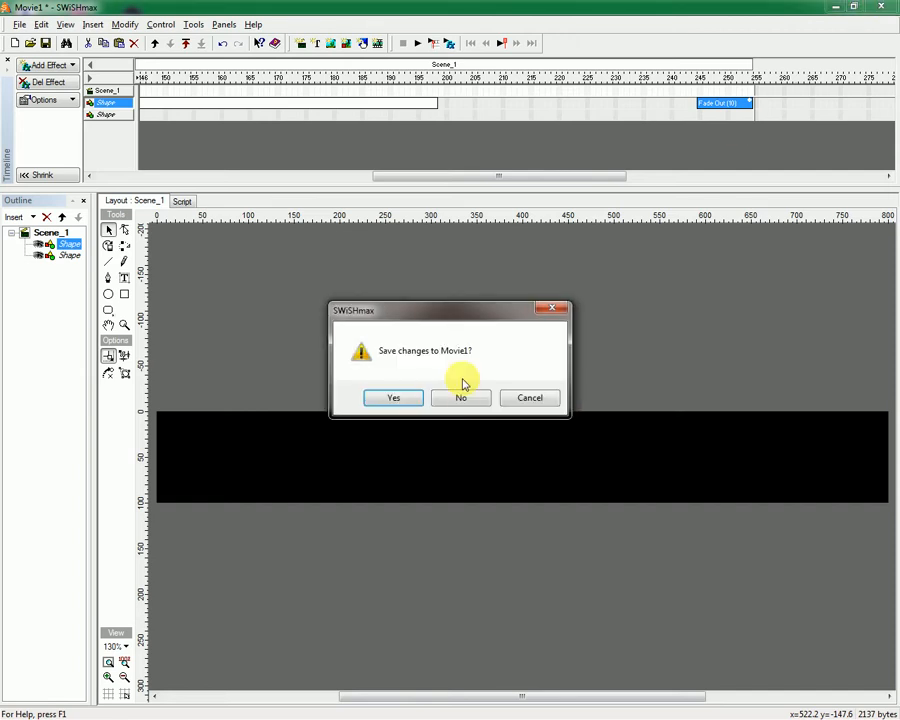
pyautogui.click(463, 400)
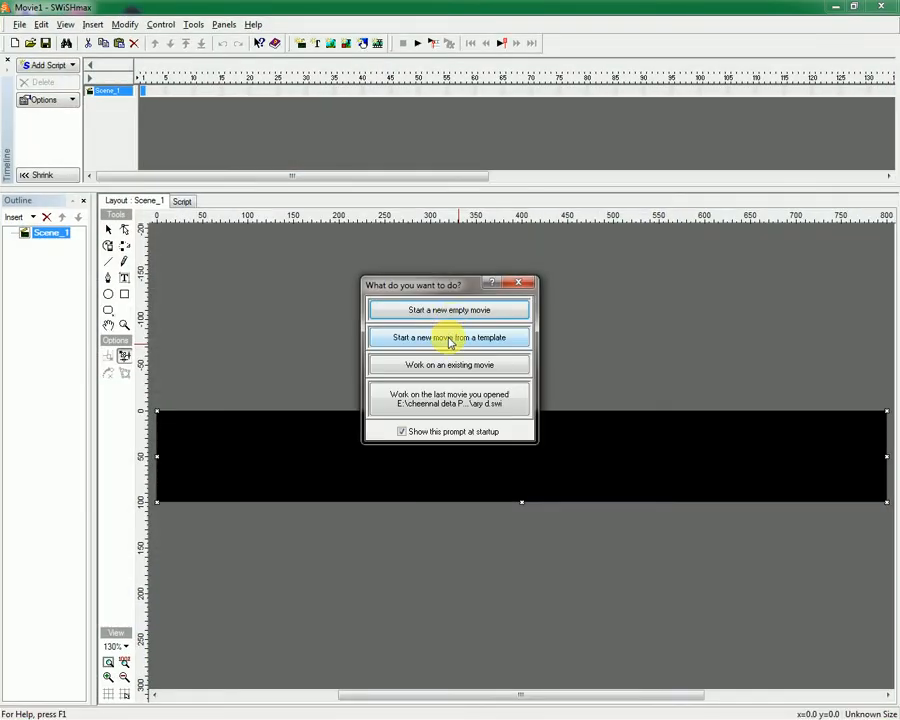
pyautogui.click(521, 282)
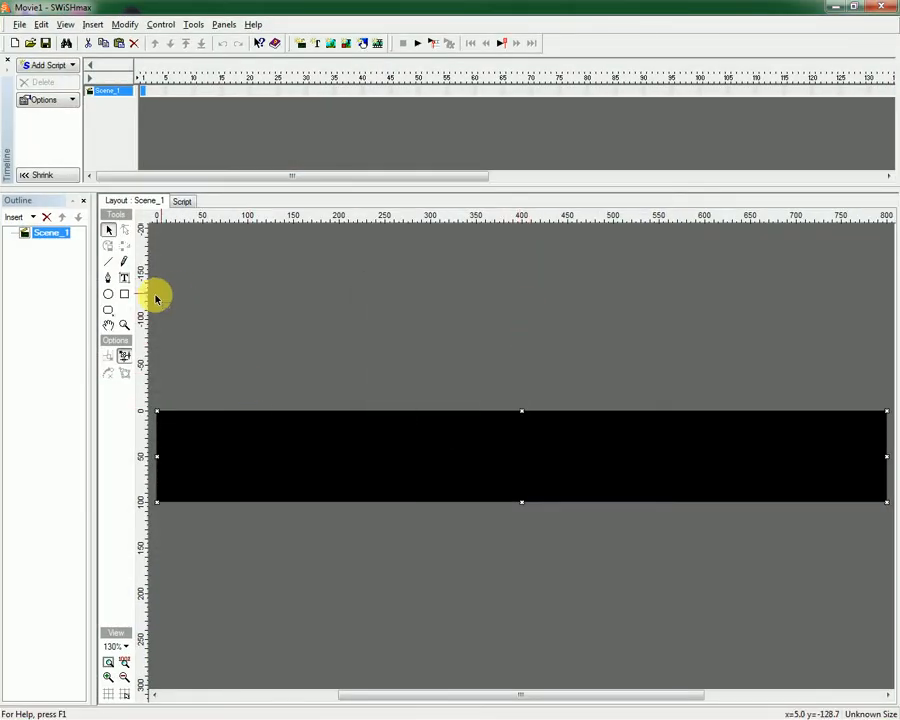
# Draw a solid red rectangle about 590 by 58 px above the movie area and close its shape properties.
pyautogui.click(124, 294)
pyautogui.moveTo(178, 296); pyautogui.dragTo(720, 349)
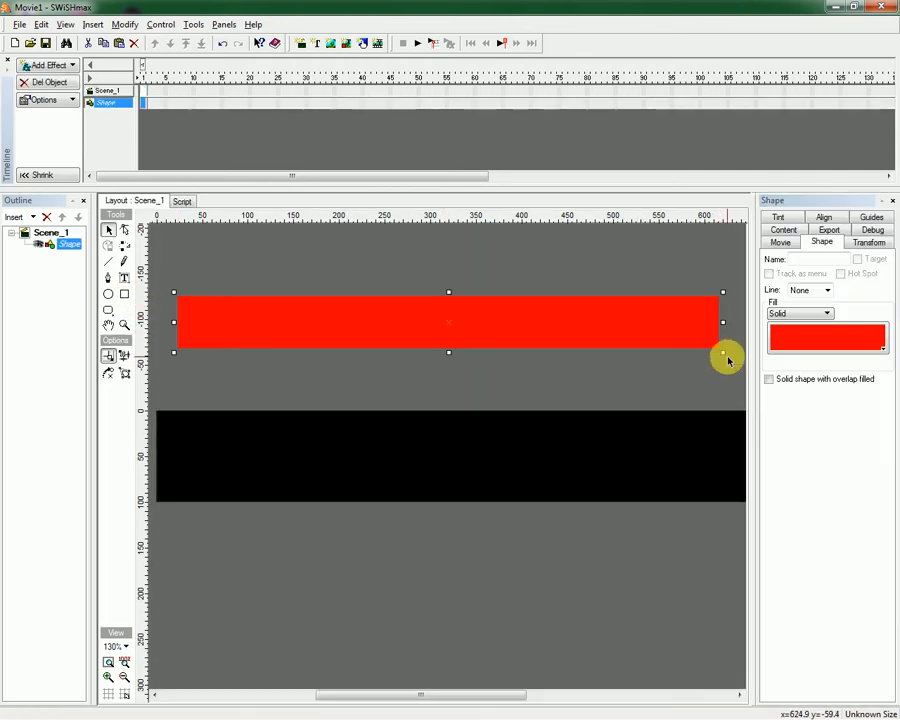
pyautogui.click(893, 201)
# Align the red rectangle with the movie's top-left corner and stretch it to cover the whole 800 by 100 px movie area.
pyautogui.moveTo(456, 332); pyautogui.dragTo(439, 454)
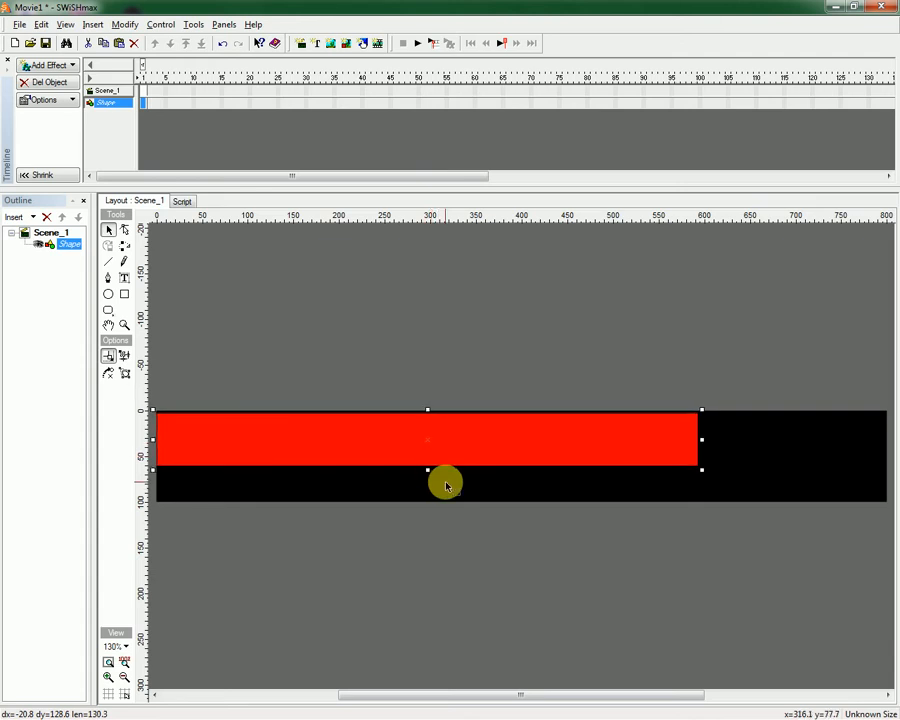
pyautogui.press('Up')
pyautogui.press('Up')
pyautogui.press('Up')
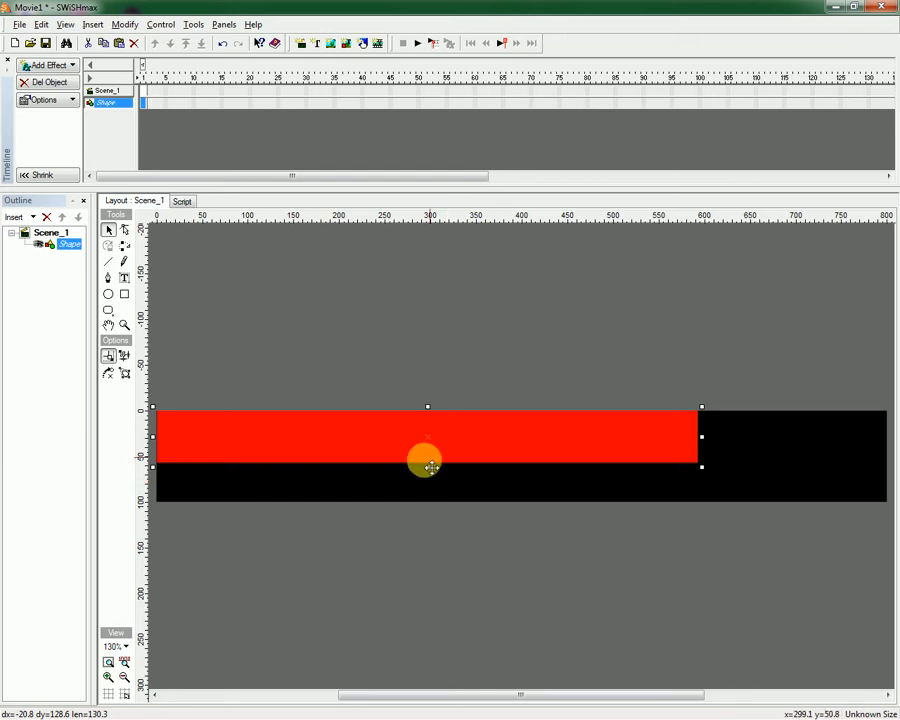
pyautogui.moveTo(429, 469); pyautogui.dragTo(432, 506)
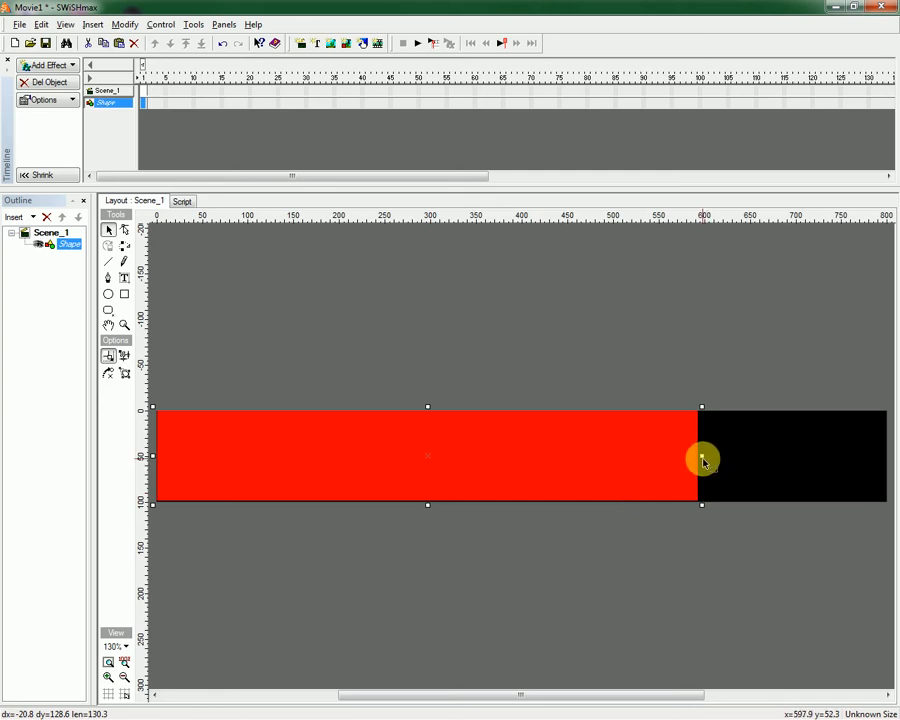
pyautogui.moveTo(703, 459); pyautogui.dragTo(888, 476)
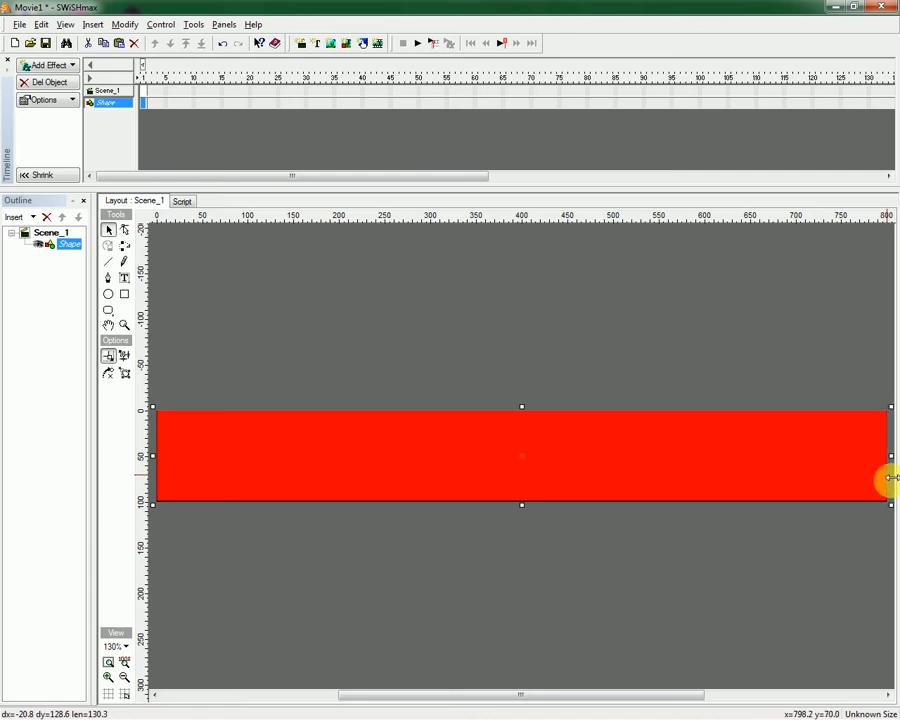
pyautogui.moveTo(889, 478); pyautogui.dragTo(891, 478)
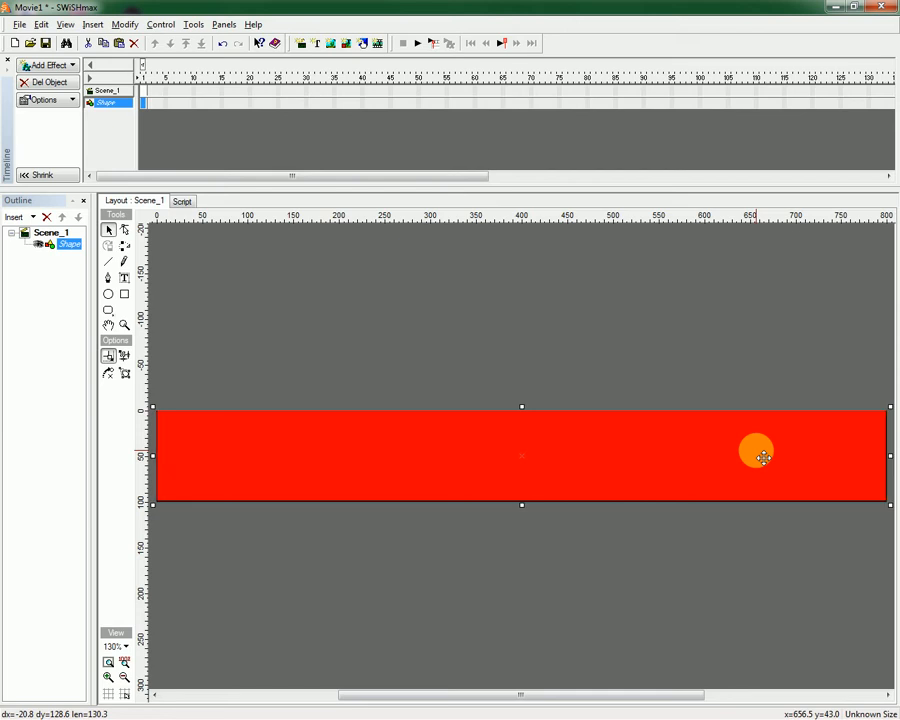
# Change the rectangle's fill to a linear gradient using the black-red-black preset.
pyautogui.doubleClick(558, 454)
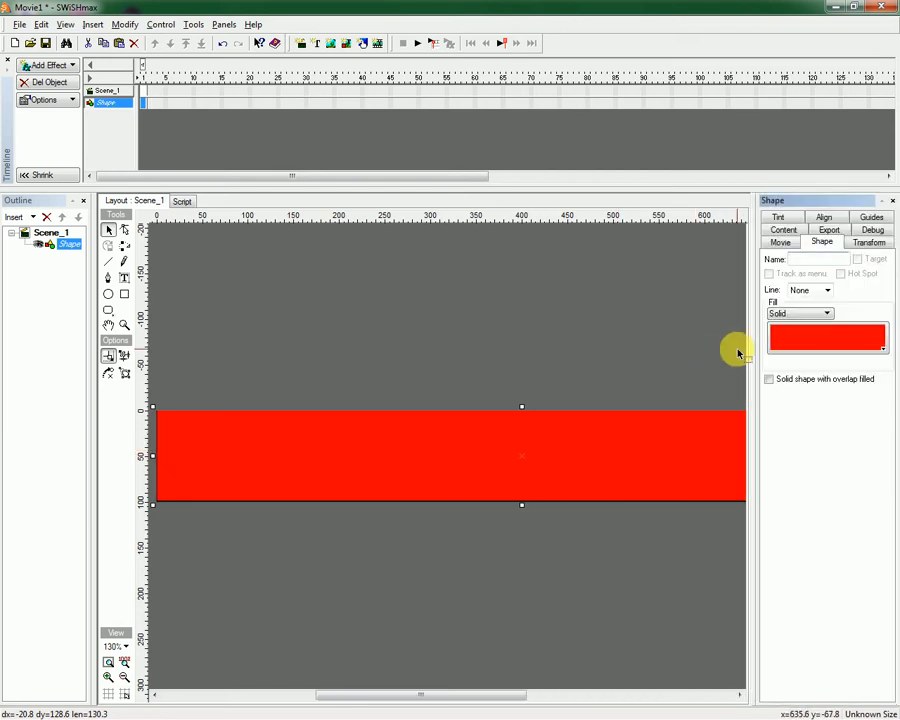
pyautogui.click(802, 317)
pyautogui.click(775, 360)
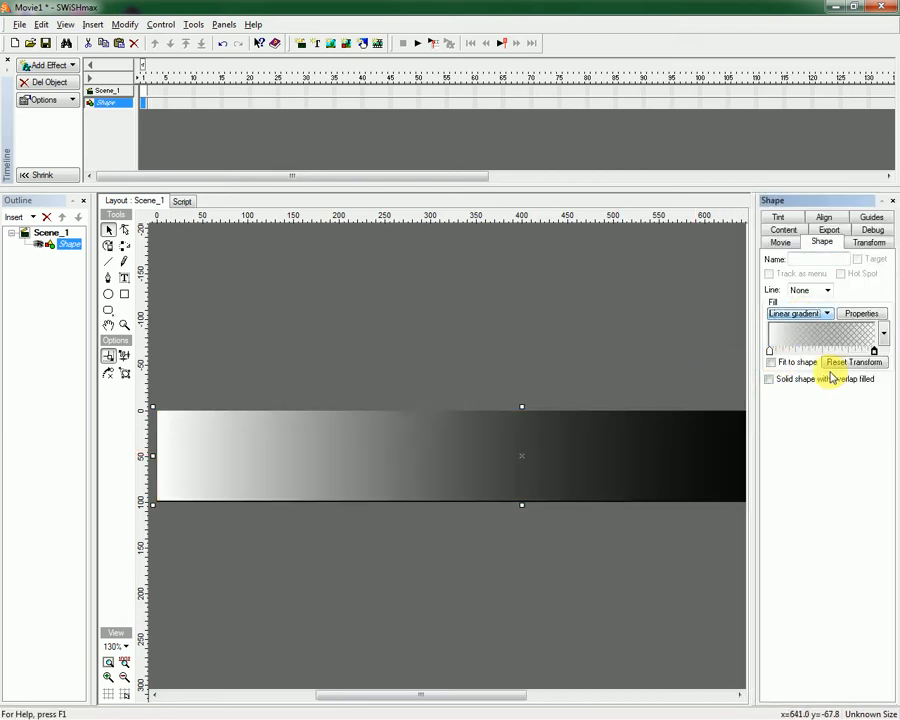
pyautogui.click(884, 339)
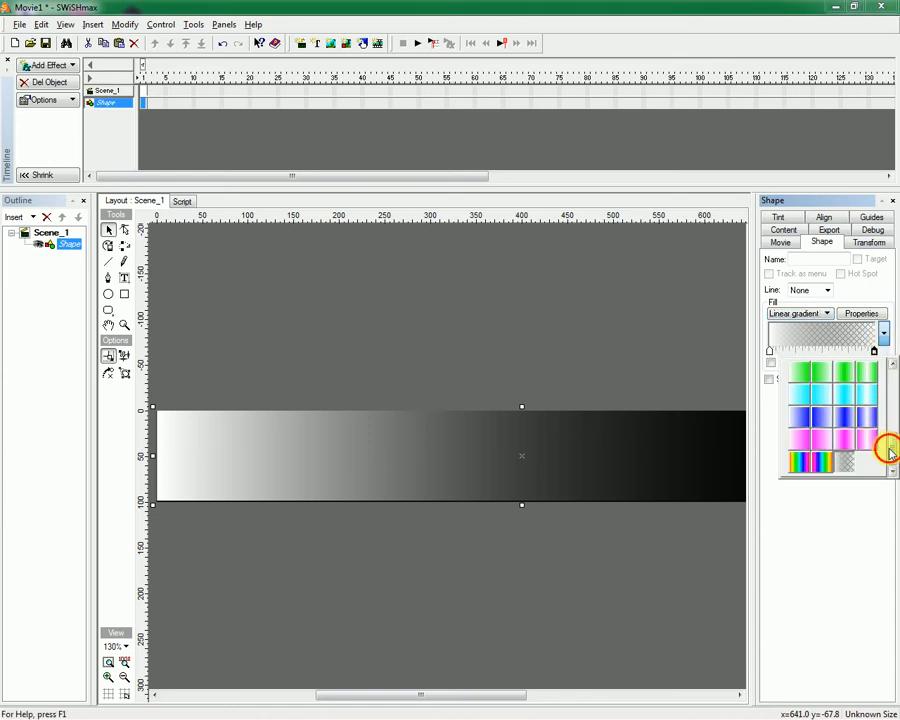
pyautogui.moveTo(890, 452); pyautogui.dragTo(892, 386)
pyautogui.click(848, 396)
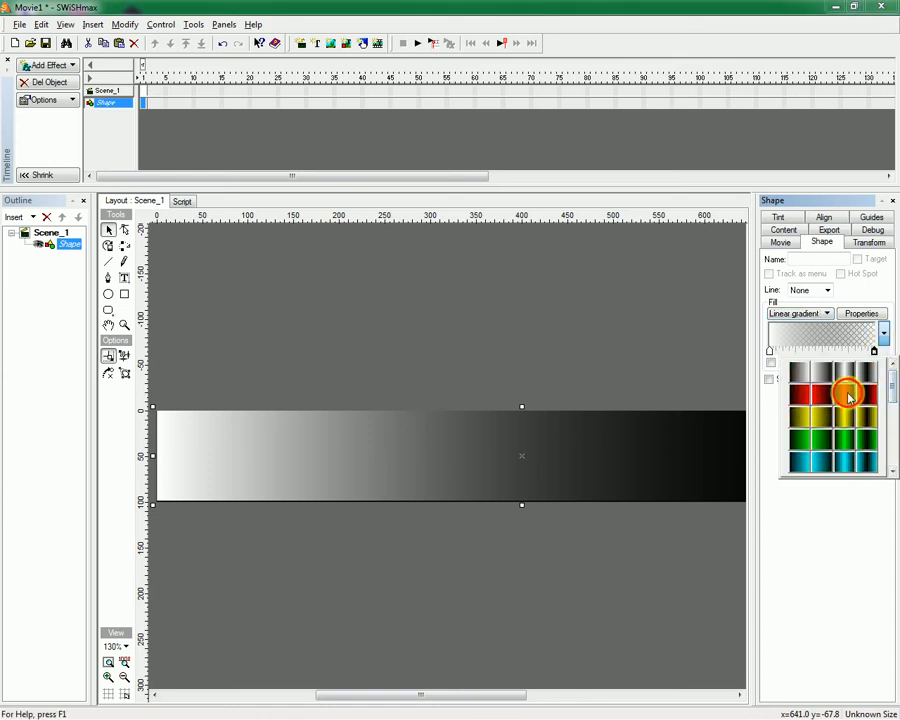
# Set both end colours of the rectangle's gradient to dark red 660000 and deselect the shape.
pyautogui.click(771, 352)
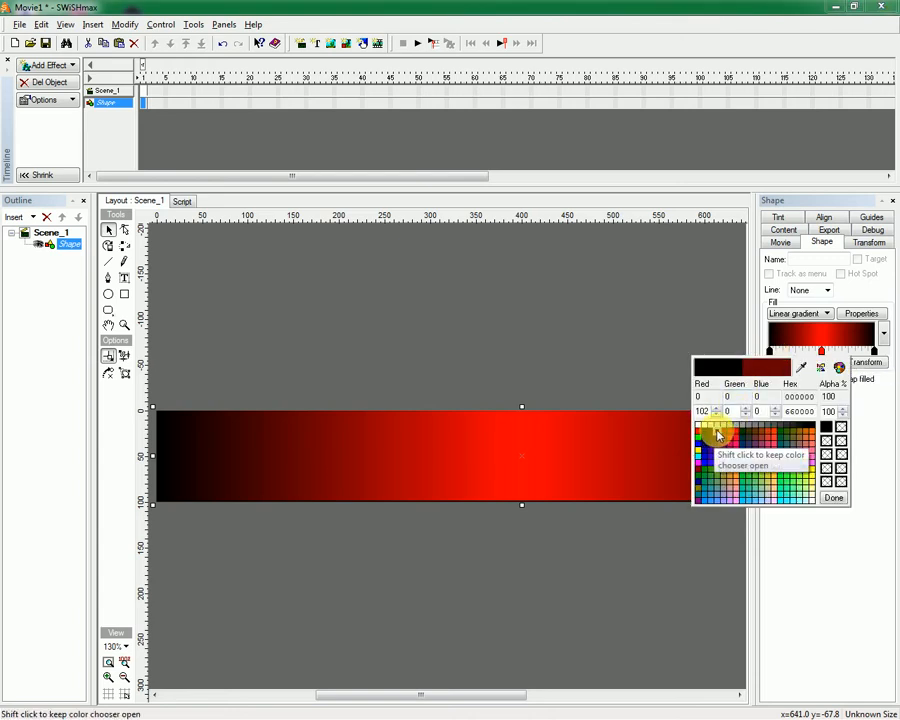
pyautogui.click(717, 434)
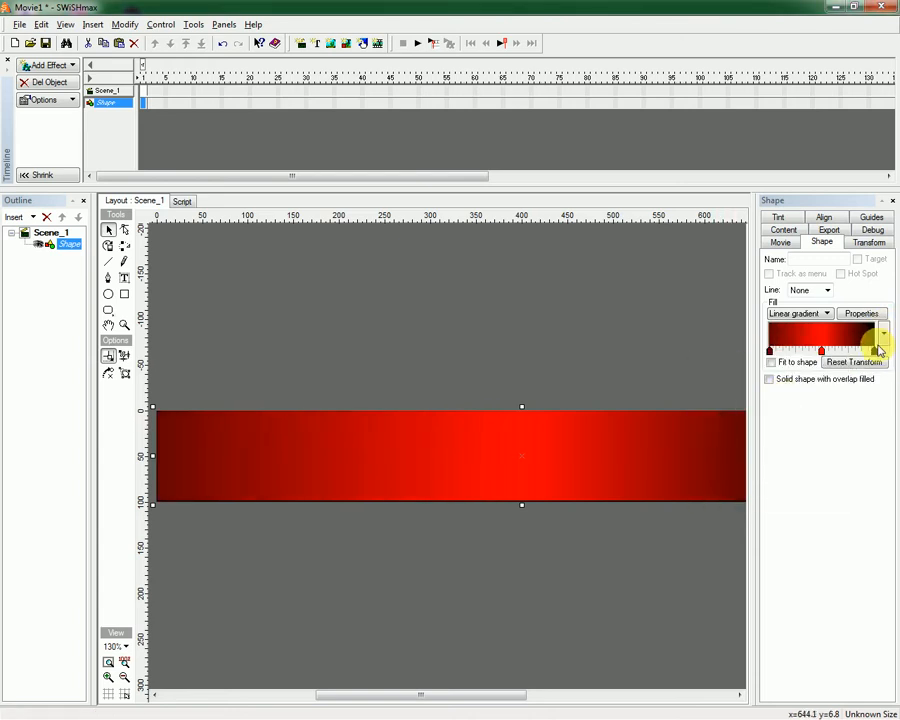
pyautogui.click(874, 350)
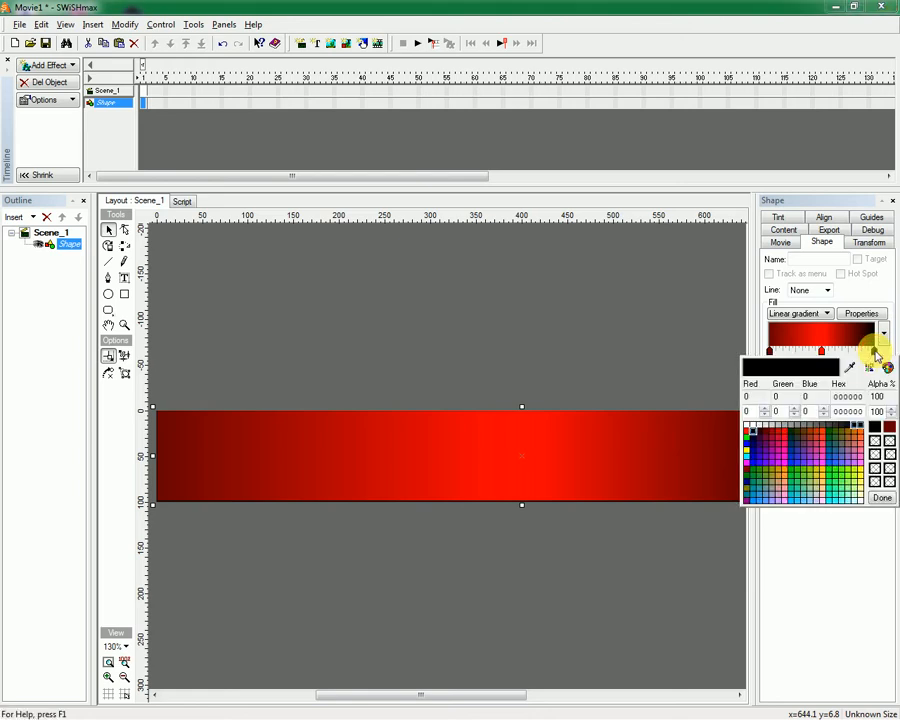
pyautogui.click(765, 430)
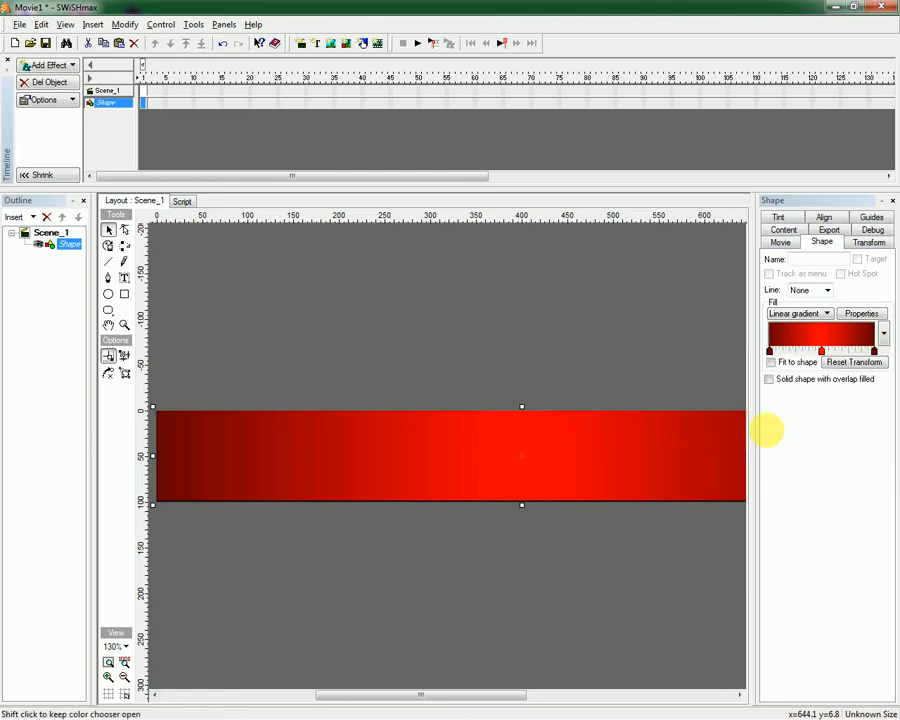
pyautogui.click(892, 202)
pyautogui.click(615, 270)
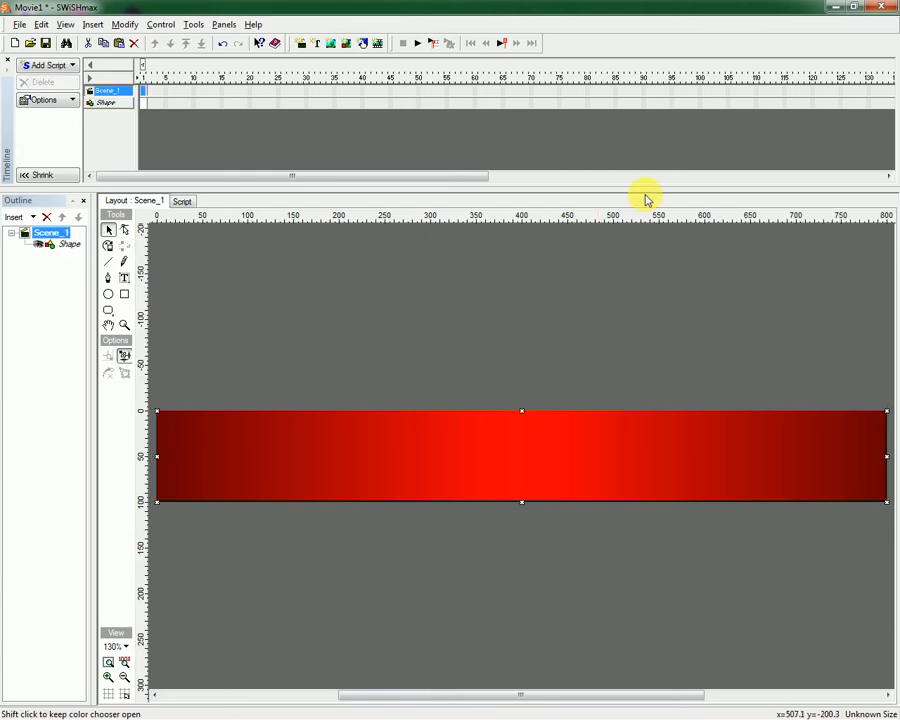
# Import all frames of 1.swf from the Desktop into the scene as an animated sprite, then restore the maximized workspace.
pyautogui.doubleClick(800, 10)
pyautogui.moveTo(281, 26); pyautogui.dragTo(677, 80)
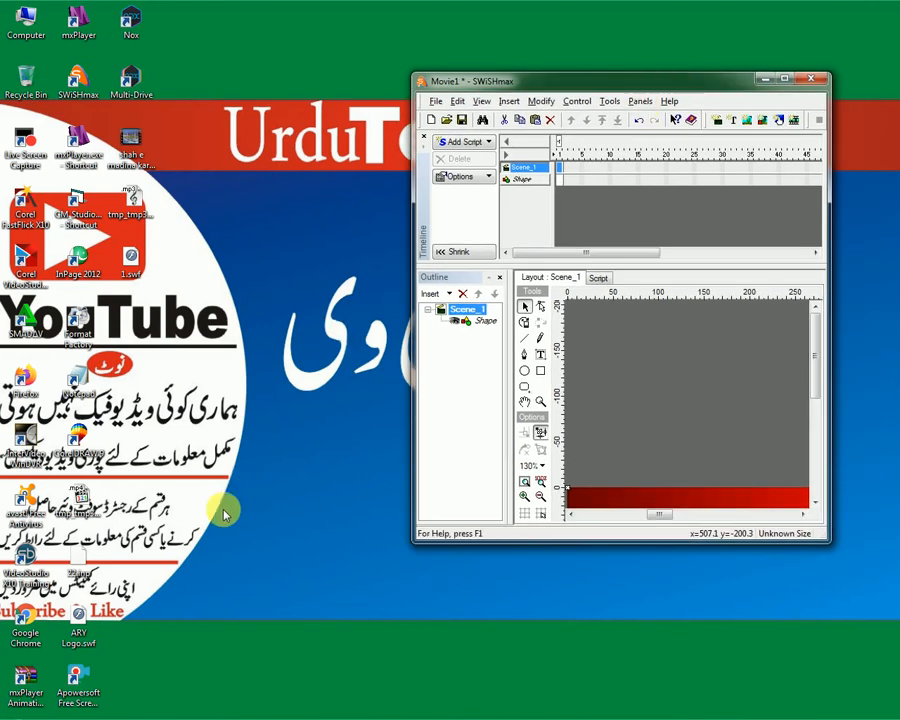
pyautogui.click(212, 525)
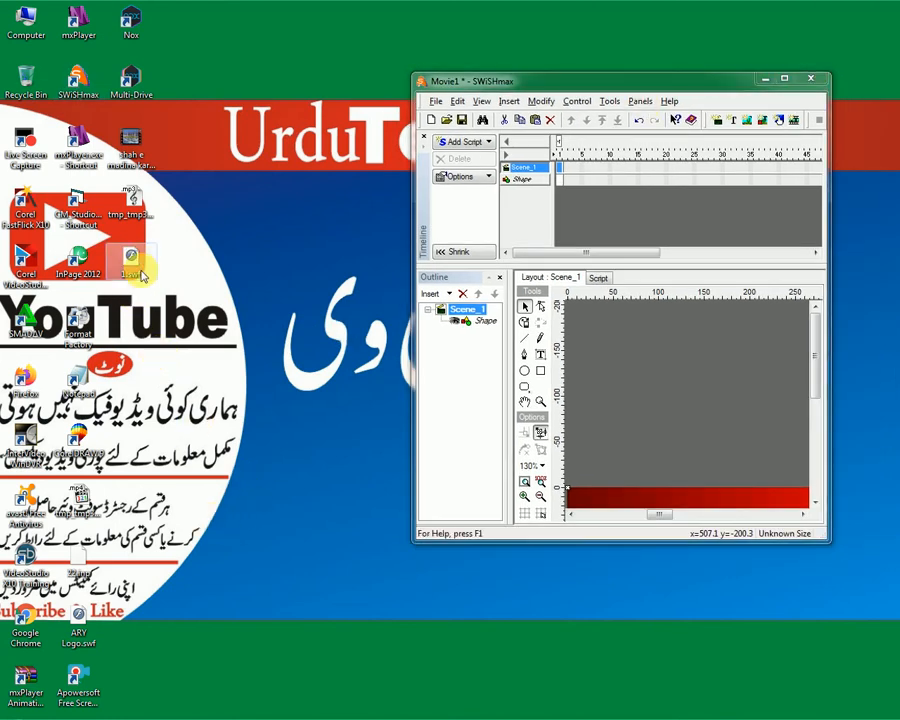
pyautogui.moveTo(130, 260); pyautogui.dragTo(649, 408)
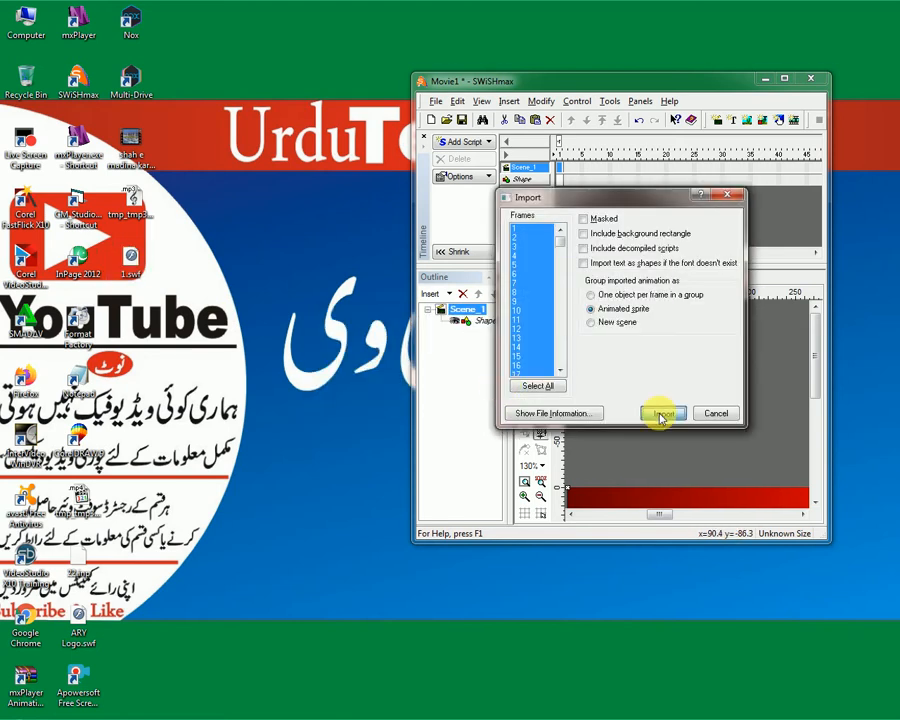
pyautogui.click(662, 414)
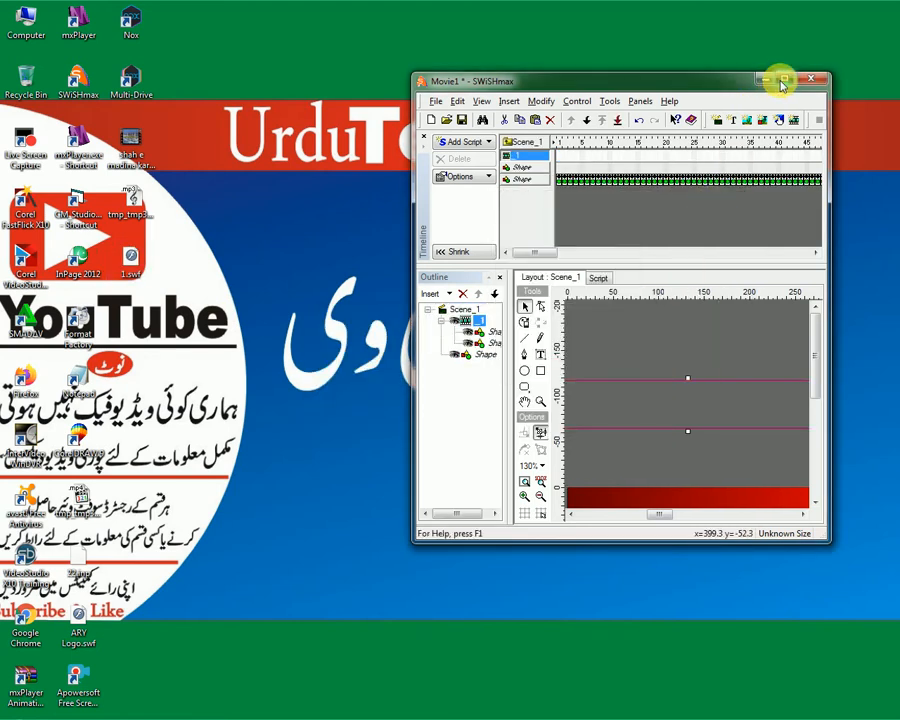
pyautogui.click(783, 80)
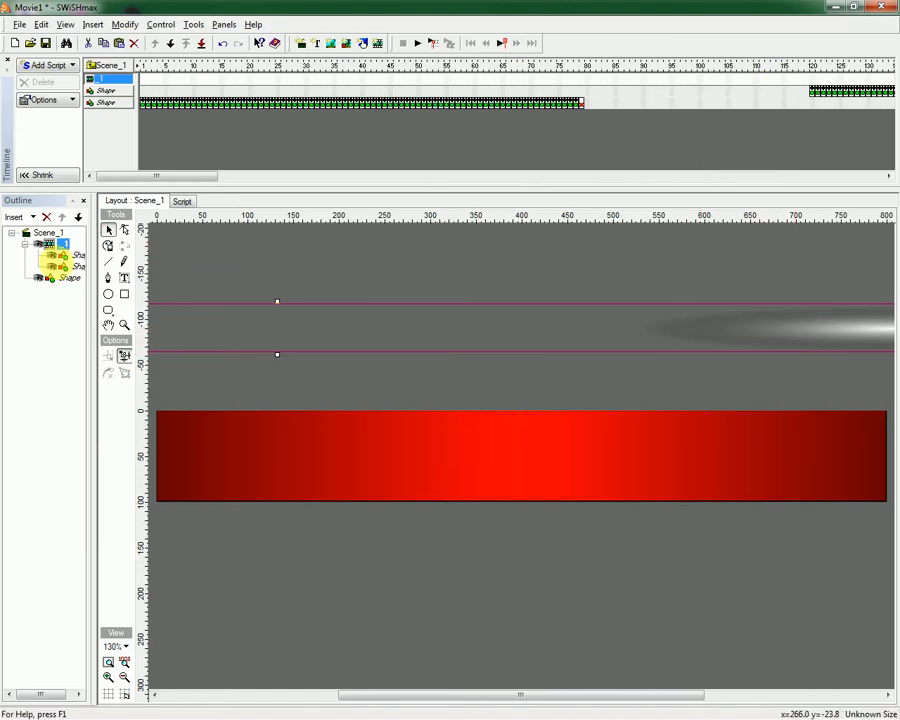
# Move the imported sprite over the red bar so its glow starts just outside the bar's left edge, and preview the movie.
pyautogui.click(24, 243)
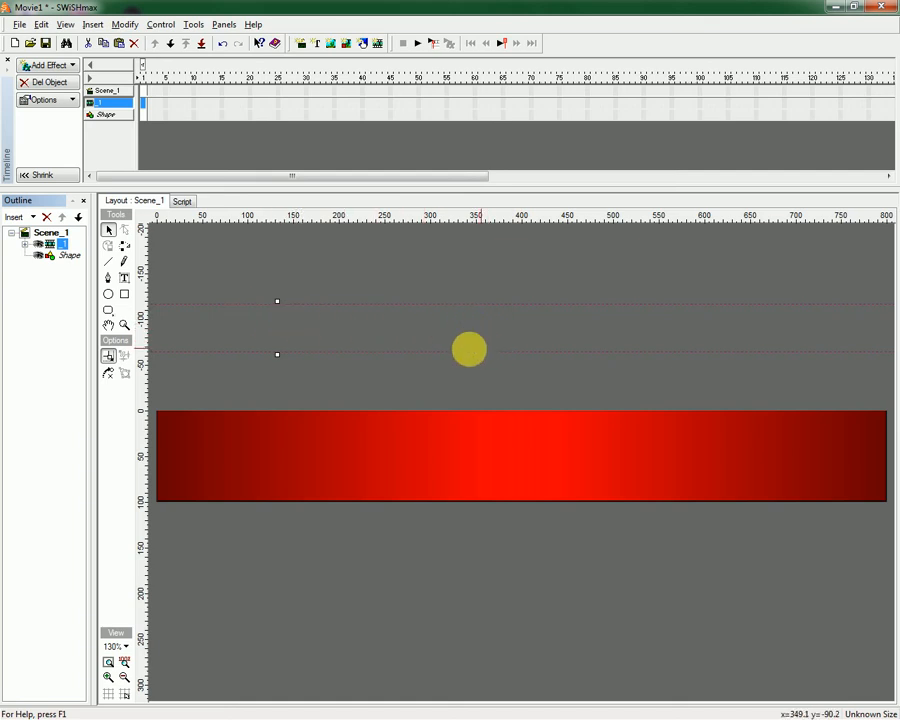
pyautogui.click(124, 677)
pyautogui.click(124, 677)
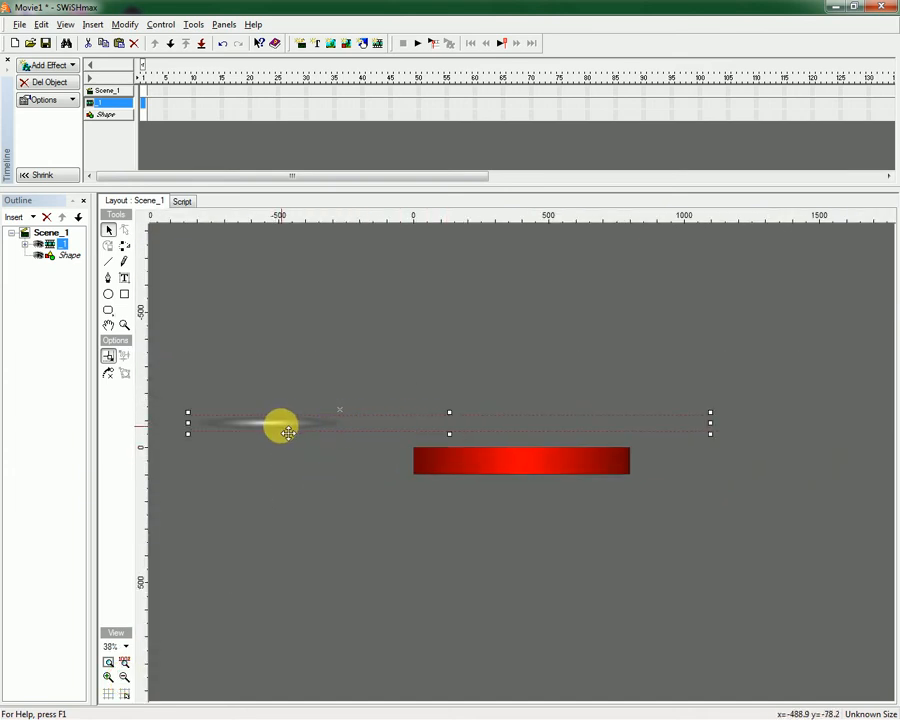
pyautogui.moveTo(286, 430); pyautogui.dragTo(358, 469)
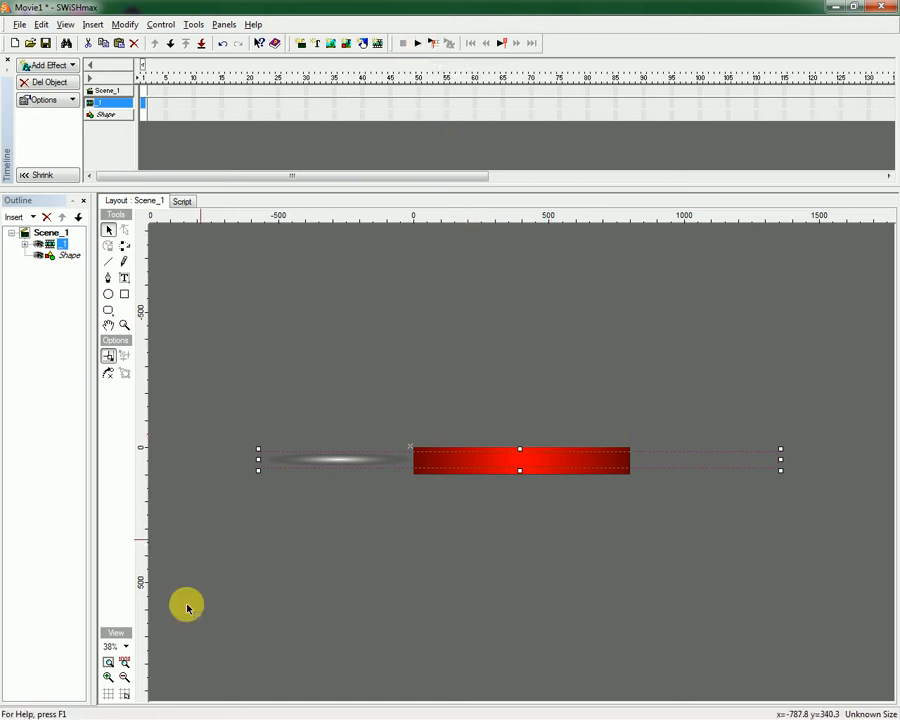
pyautogui.click(108, 663)
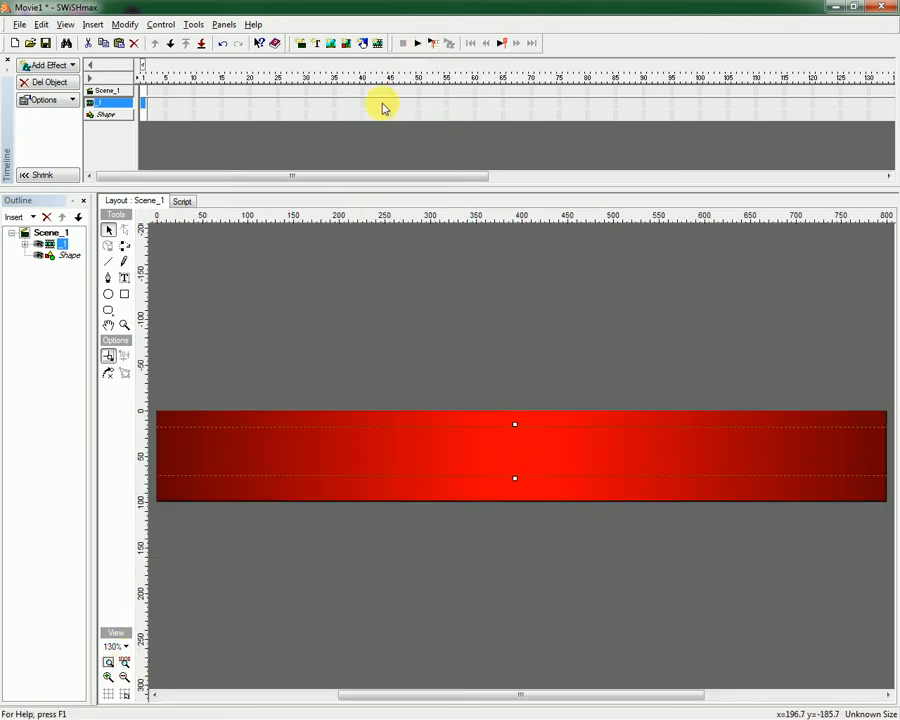
pyautogui.click(415, 45)
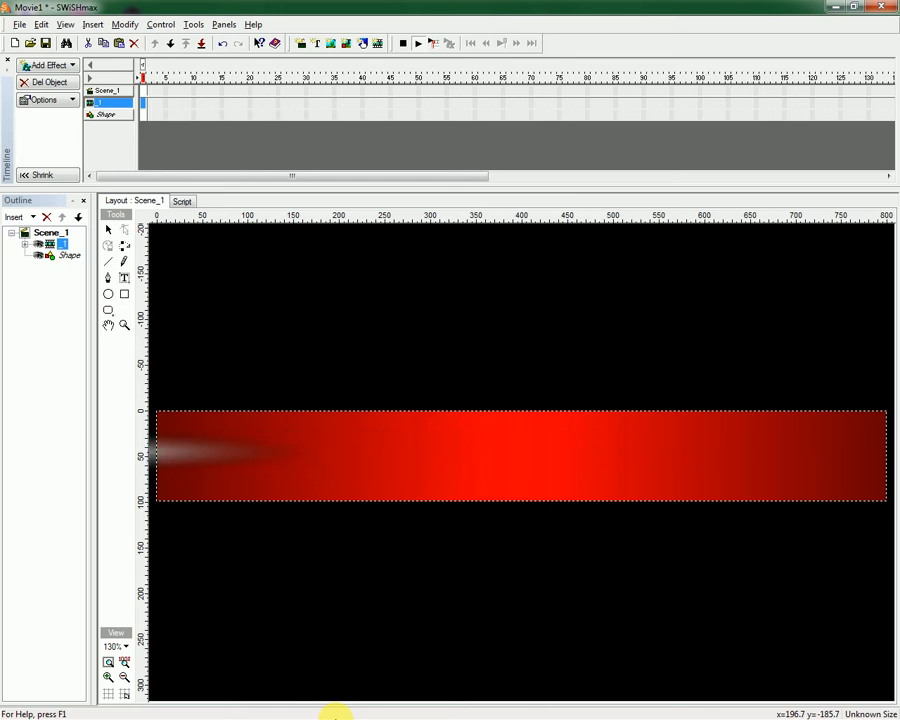
# Stop the movie preview, minimize SWiSHmax and switch to the CorelDRAW document containing the scroll text.
pyautogui.click(111, 231)
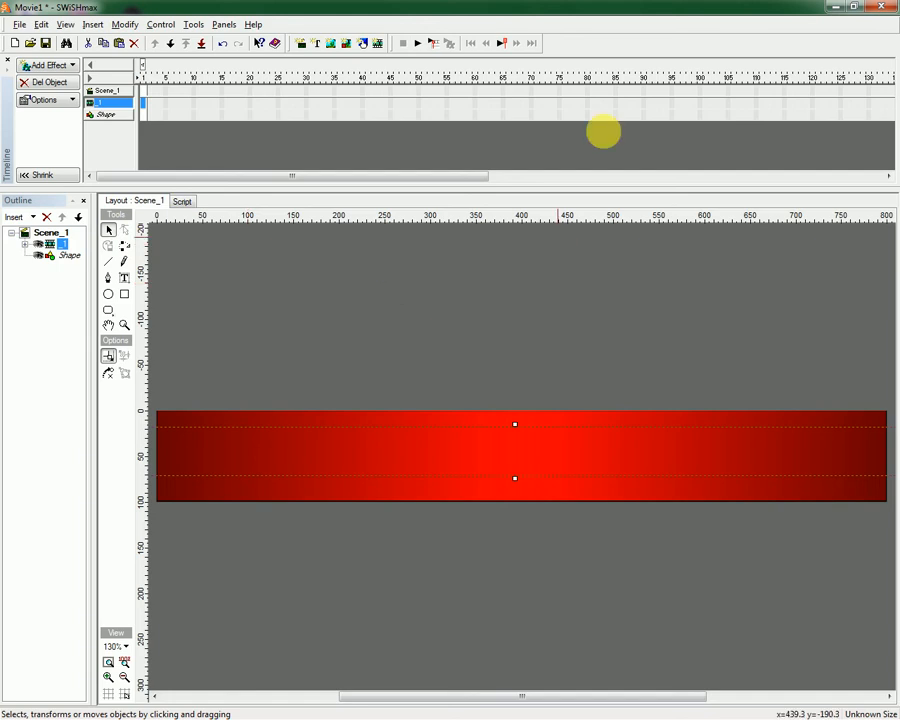
pyautogui.click(851, 10)
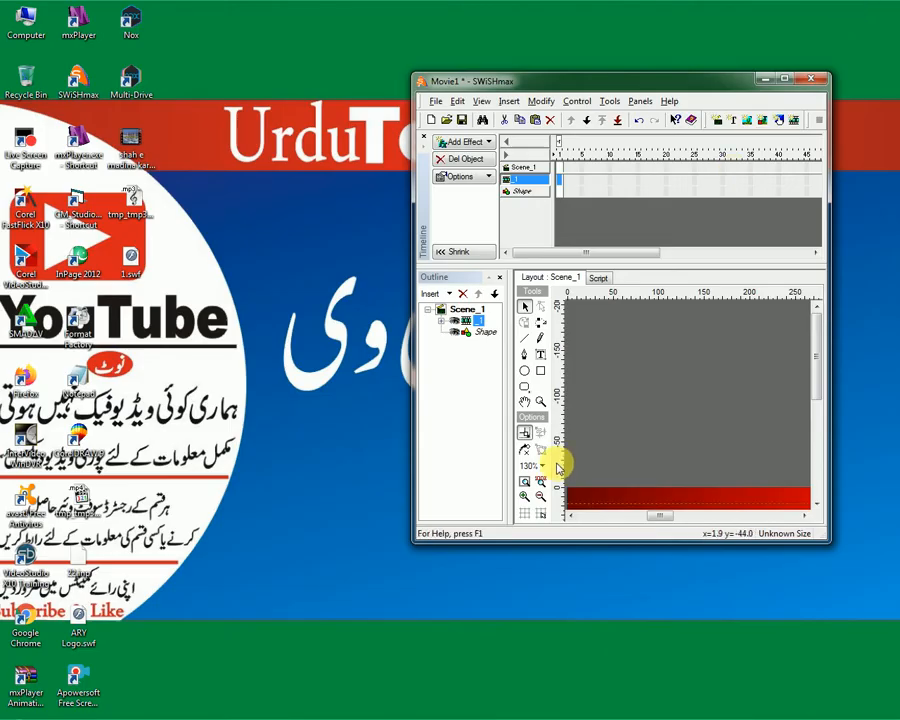
pyautogui.click(766, 79)
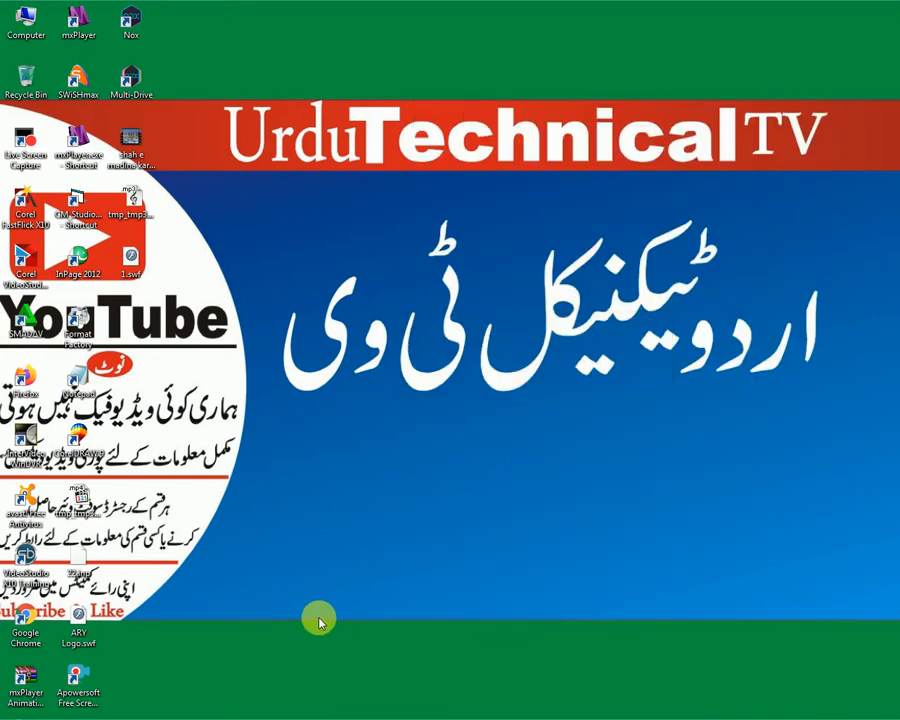
pyautogui.hotkey('alt', 'Tab')
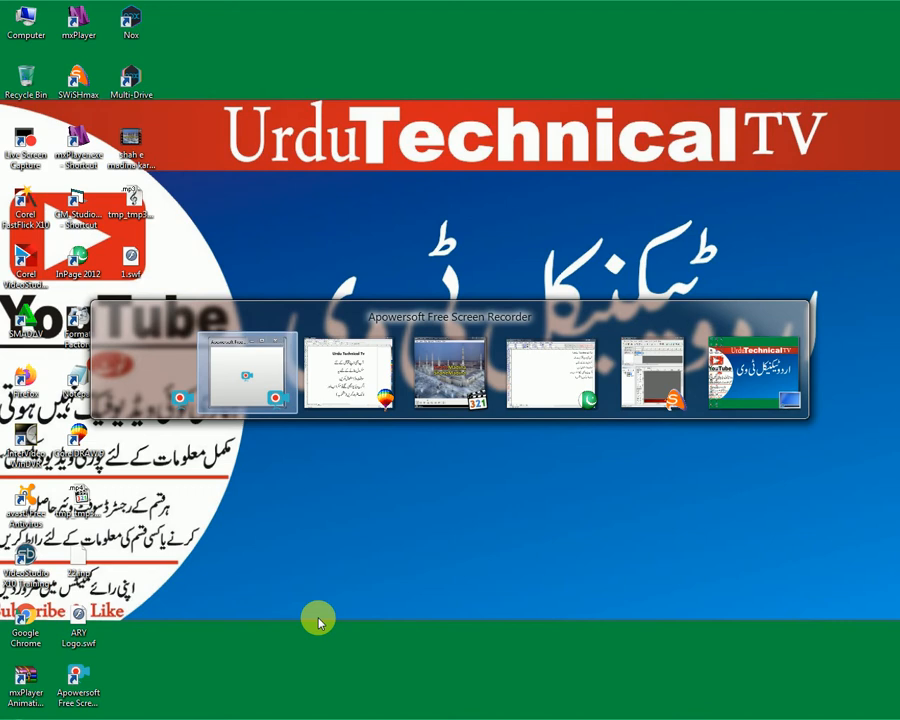
pyautogui.hotkey('alt', 'Tab')
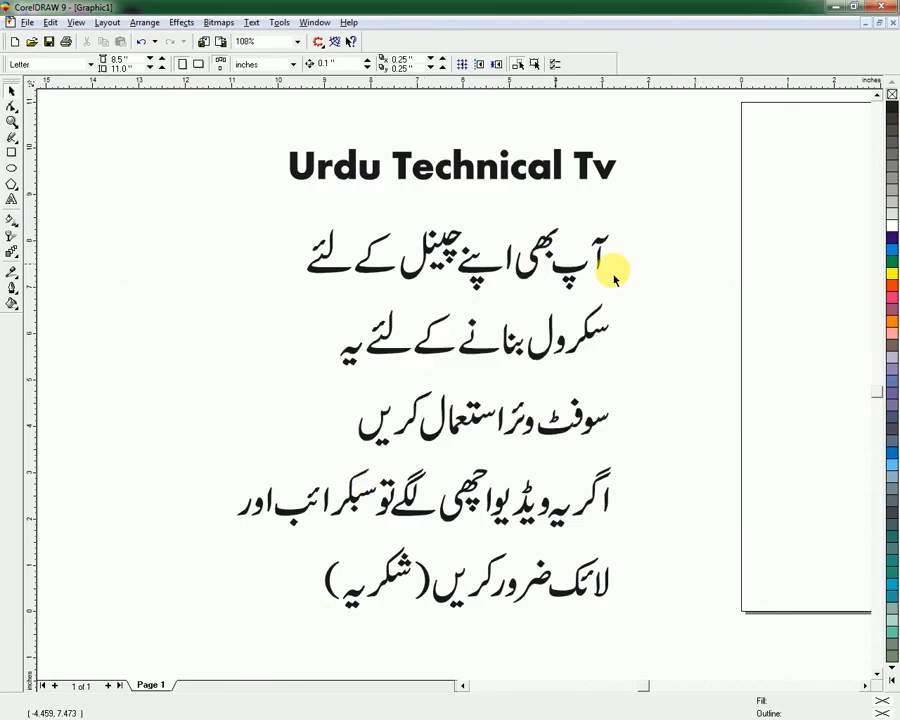
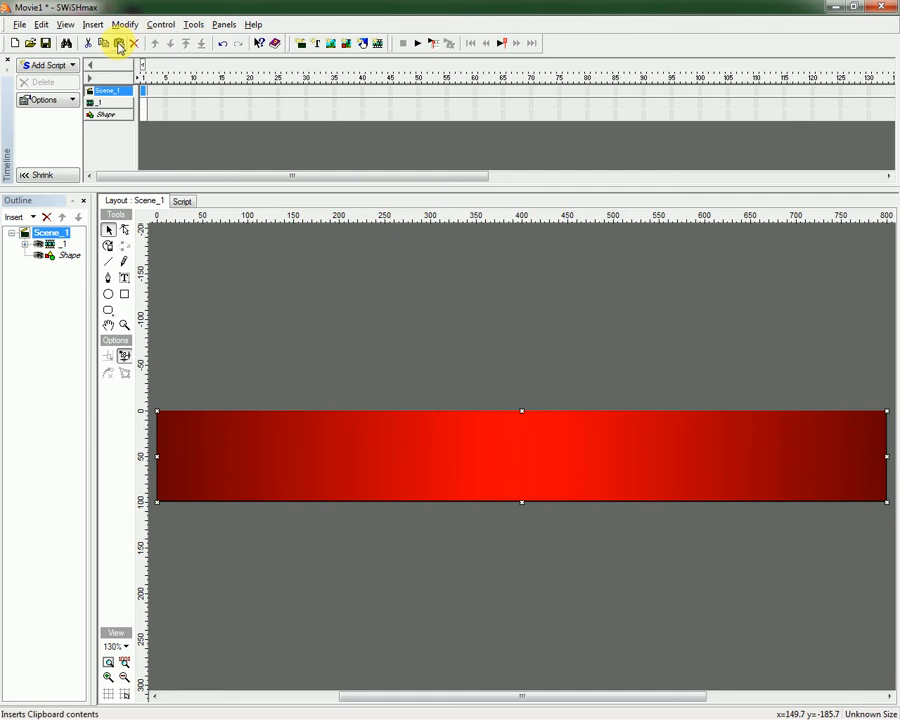
# Paste the first Urdu line into the scene with text objects imported as shapes, and collapse its group in the outline.
pyautogui.click(118, 45)
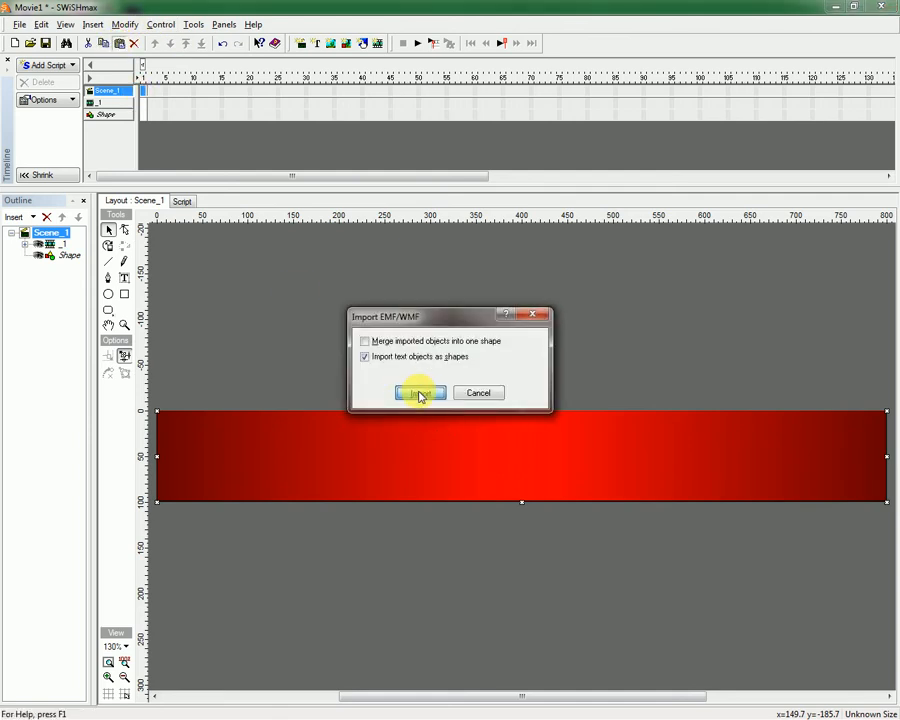
pyautogui.click(419, 393)
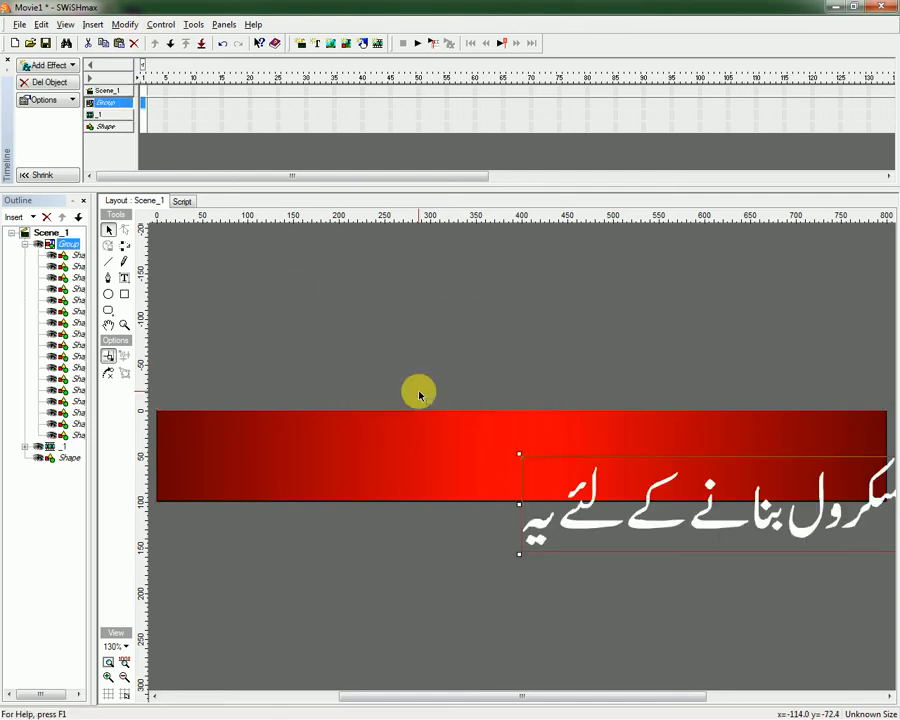
pyautogui.click(25, 245)
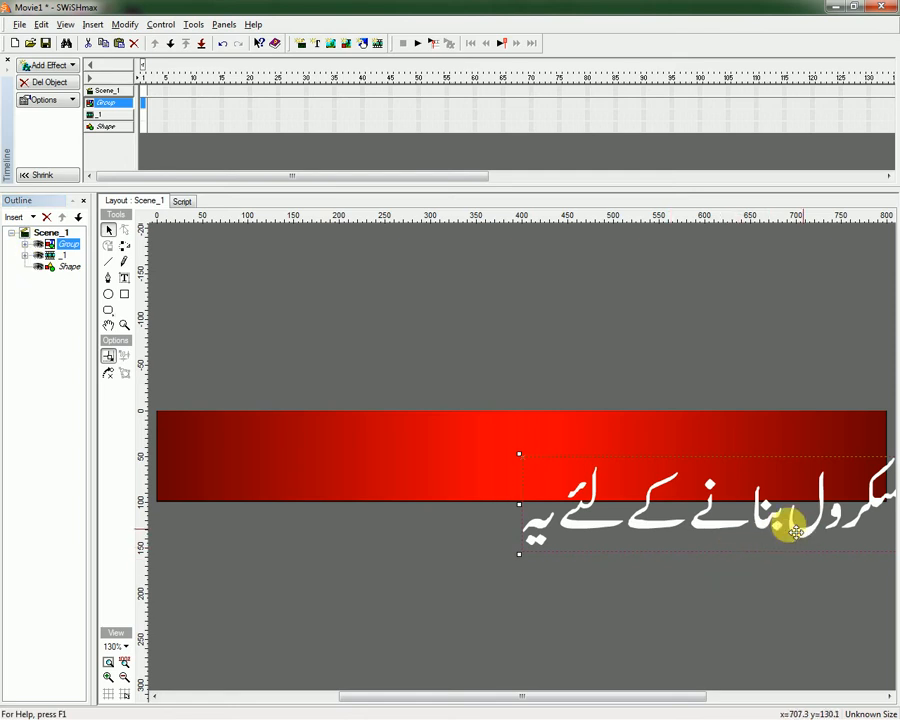
# Scale and position the pasted Urdu text group so it is centred on the red bar and nearly fills it.
pyautogui.moveTo(795, 532); pyautogui.dragTo(549, 490)
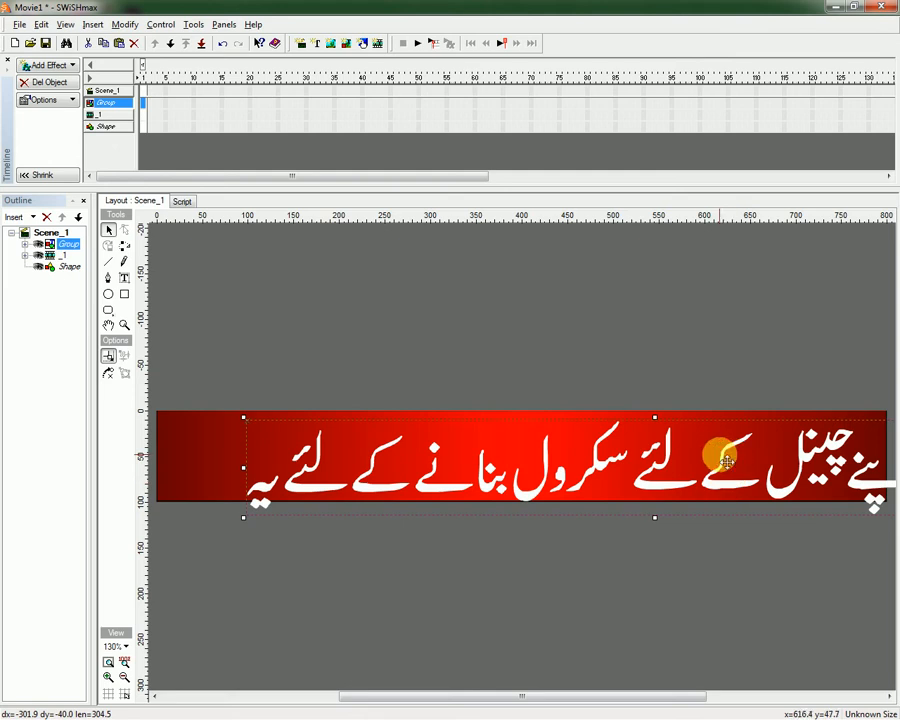
pyautogui.moveTo(720, 470); pyautogui.dragTo(537, 512)
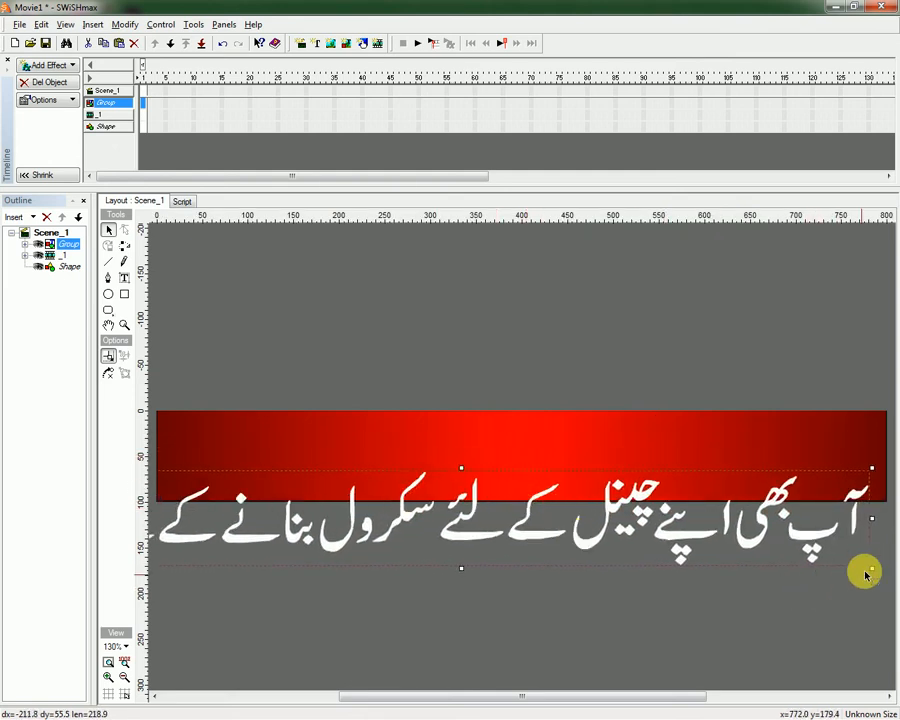
pyautogui.moveTo(876, 573); pyautogui.dragTo(561, 531)
pyautogui.moveTo(415, 498); pyautogui.dragTo(541, 430)
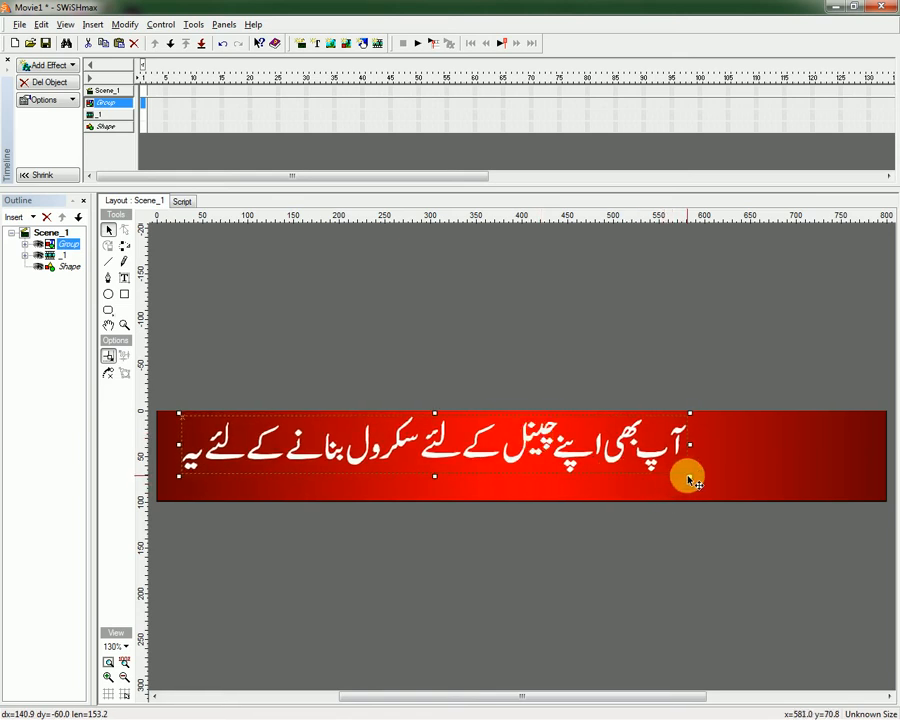
pyautogui.moveTo(693, 480); pyautogui.dragTo(878, 505)
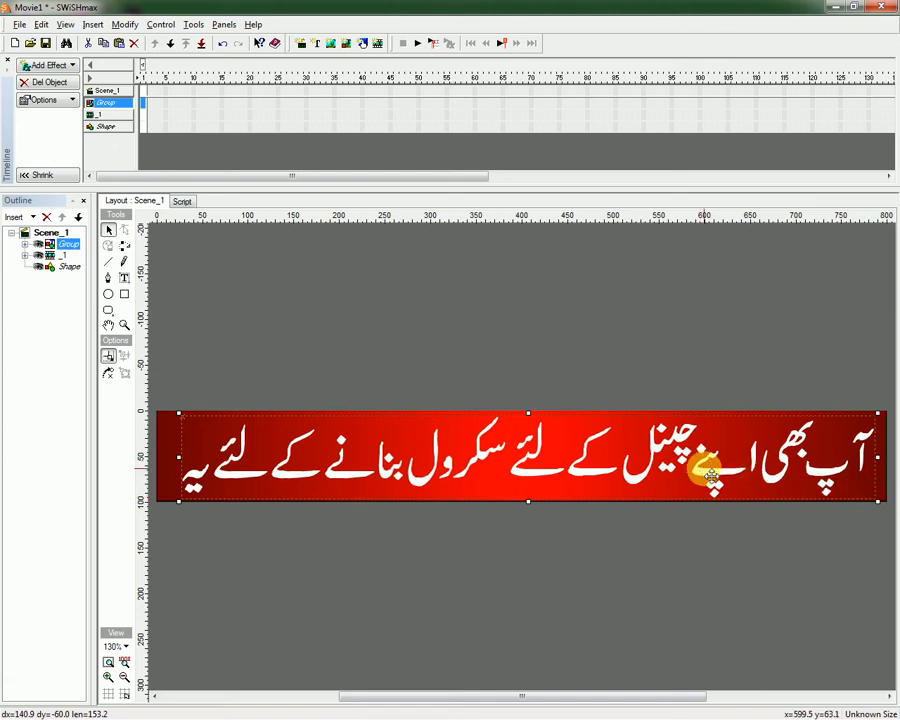
pyautogui.press('Left')
pyautogui.press('Left')
pyautogui.press('Left')
pyautogui.press('Left')
pyautogui.press('Left')
pyautogui.press('Left')
pyautogui.press('Left')
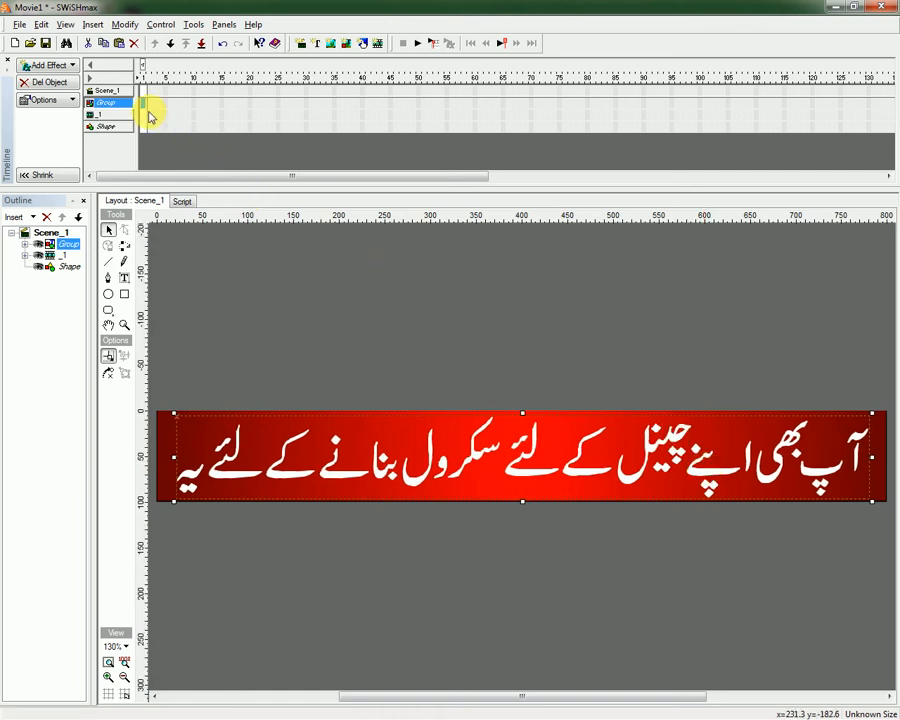
# Add the 3D Spin in and shrink appear effect to the Urdu text group at frame 1.
pyautogui.rightClick(143, 104)
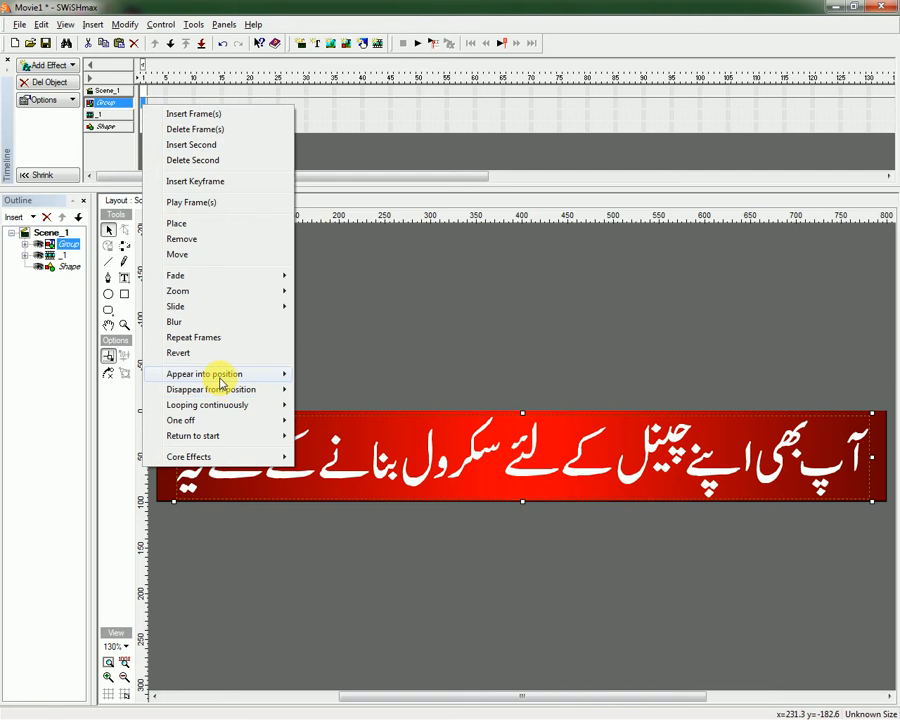
pyautogui.moveTo(232, 379)
pyautogui.click(346, 386)
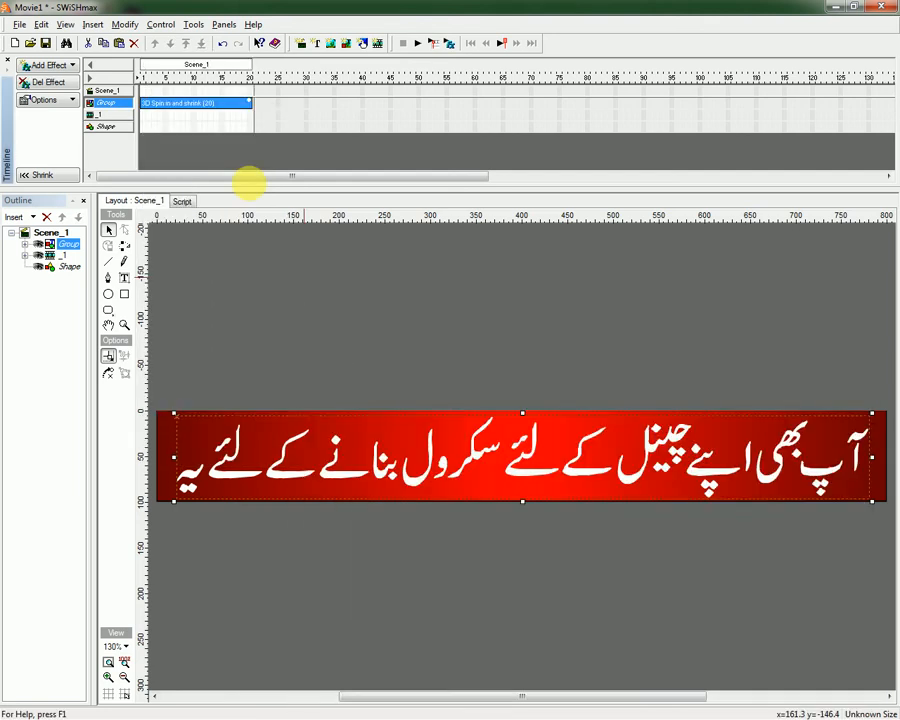
# Add a Wave core effect to the Urdu text group starting at frame 40.
pyautogui.moveTo(217, 177); pyautogui.dragTo(282, 176)
pyautogui.rightClick(240, 104)
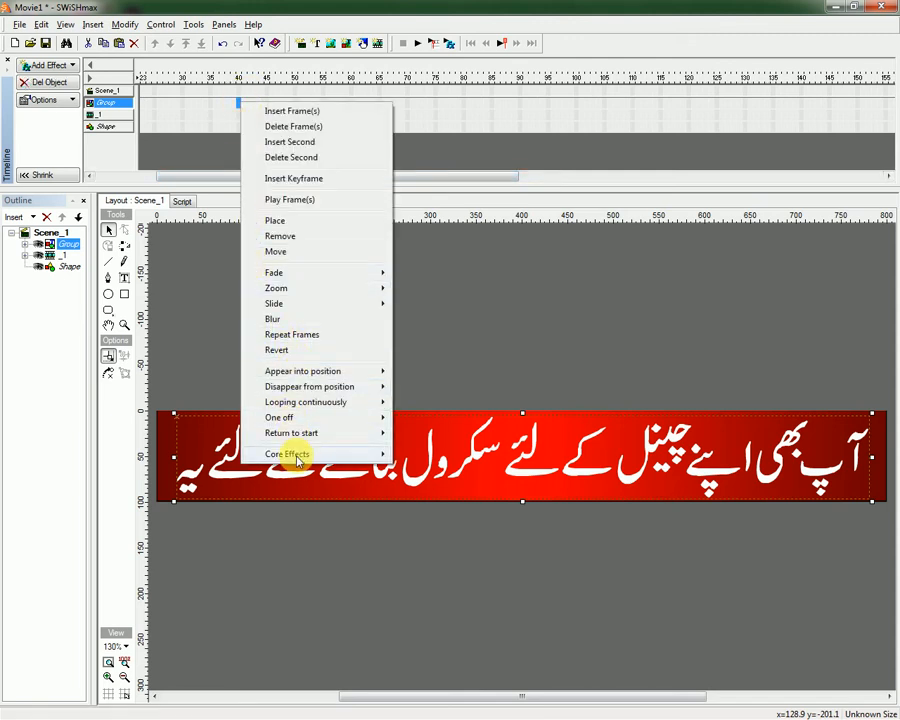
pyautogui.moveTo(297, 458)
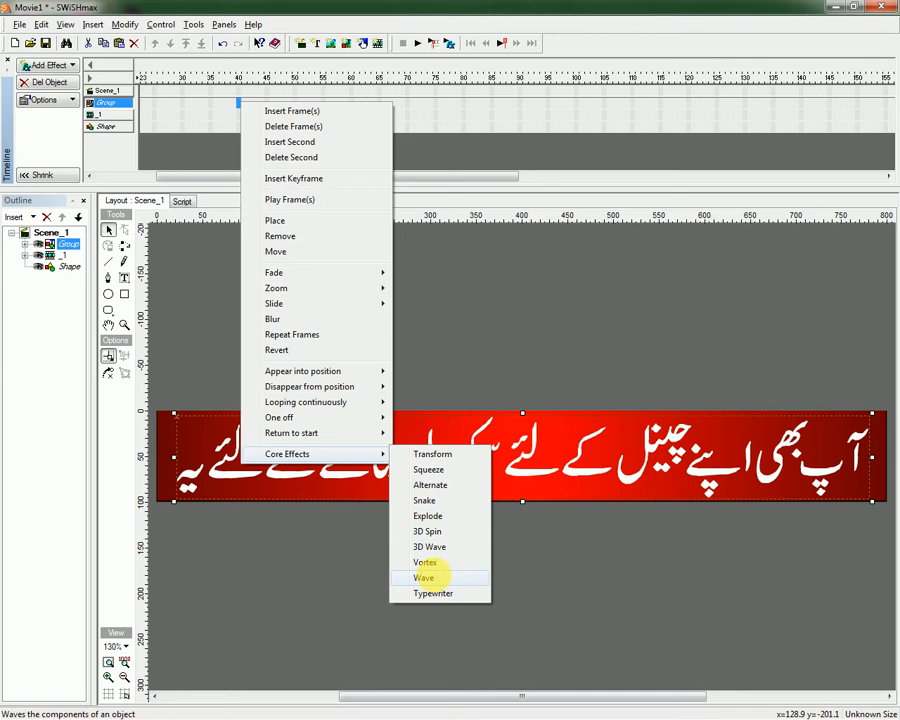
pyautogui.click(438, 576)
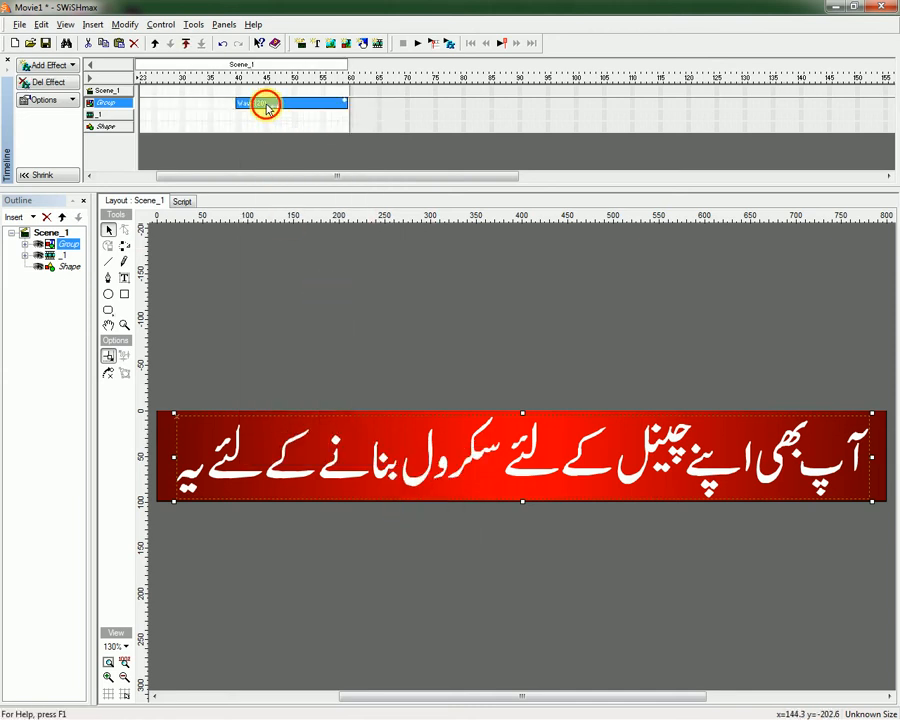
# Copy the Wave effect and paste it four times in a row from frame 60 on the text group.
pyautogui.click(104, 44)
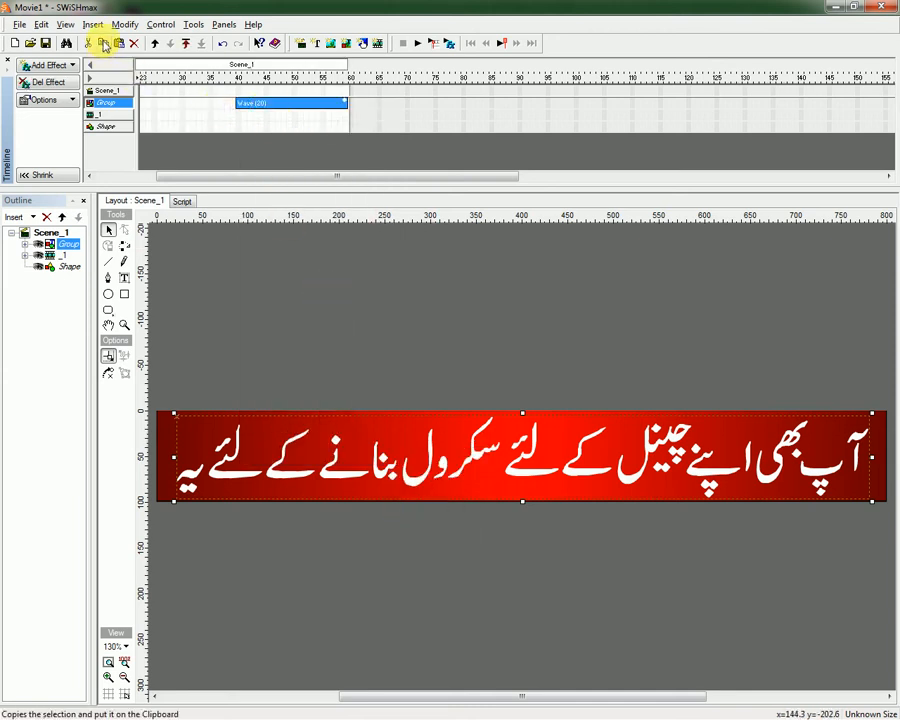
pyautogui.click(353, 107)
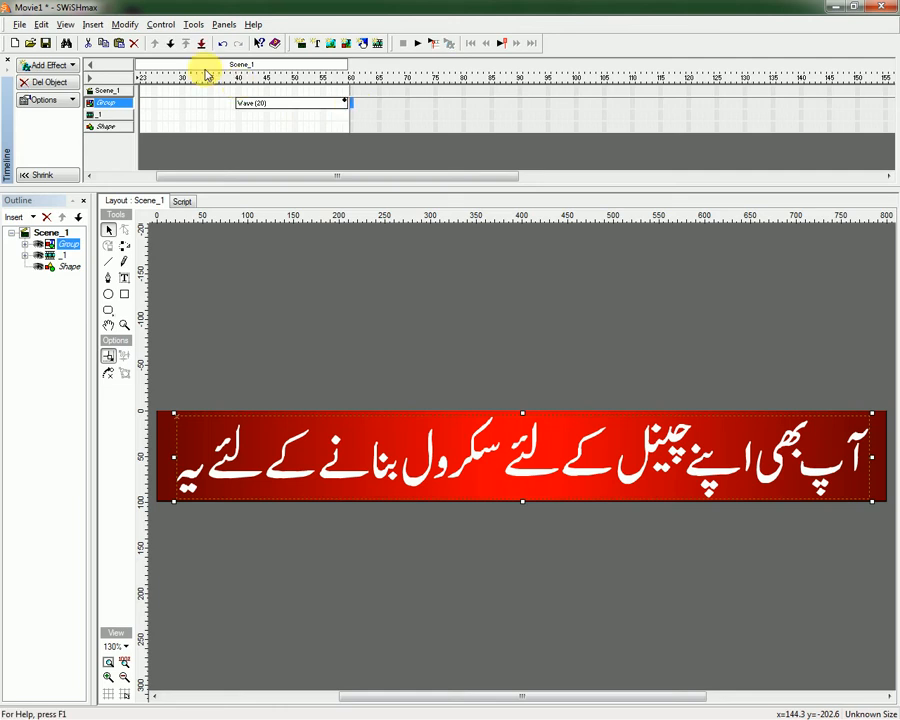
pyautogui.click(123, 45)
pyautogui.click(119, 44)
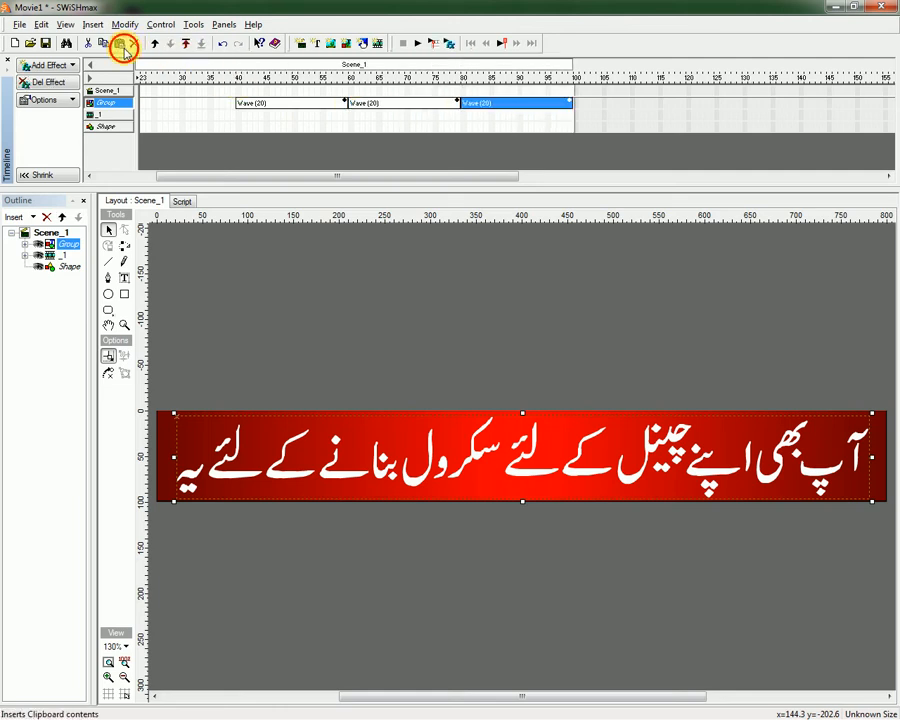
pyautogui.click(119, 44)
pyautogui.click(119, 44)
# Add the one-off Explode effect to the Urdu text group at frame 160.
pyautogui.moveTo(399, 186); pyautogui.dragTo(592, 186)
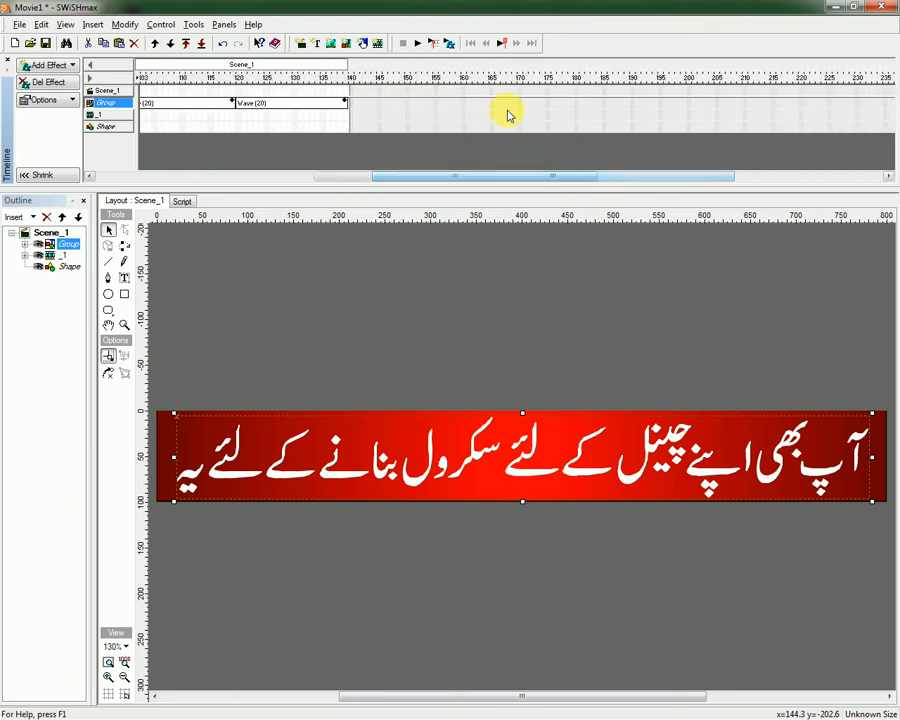
pyautogui.rightClick(463, 107)
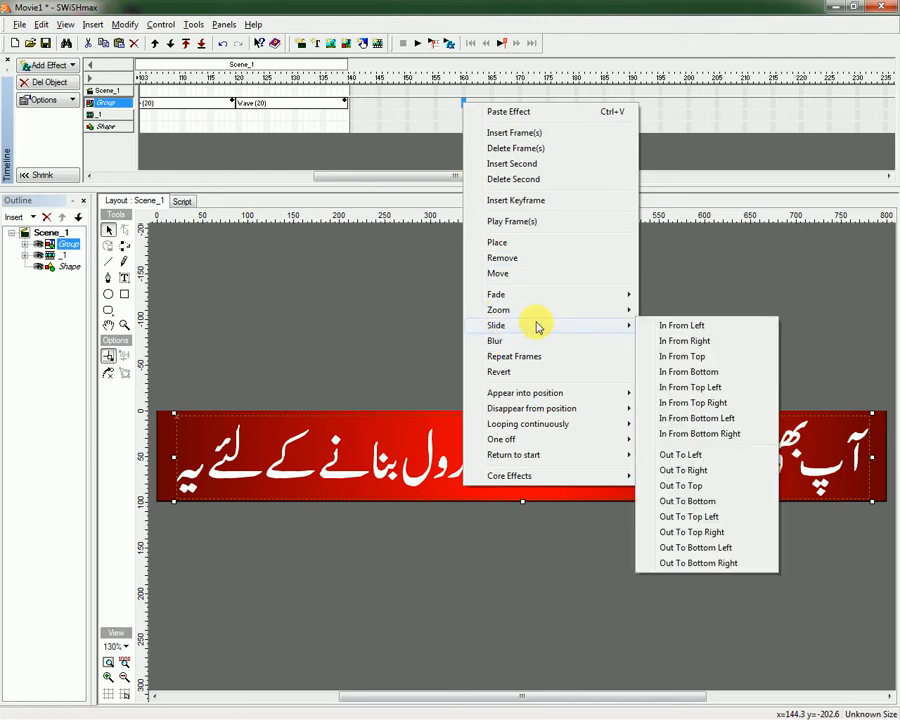
pyautogui.moveTo(518, 446)
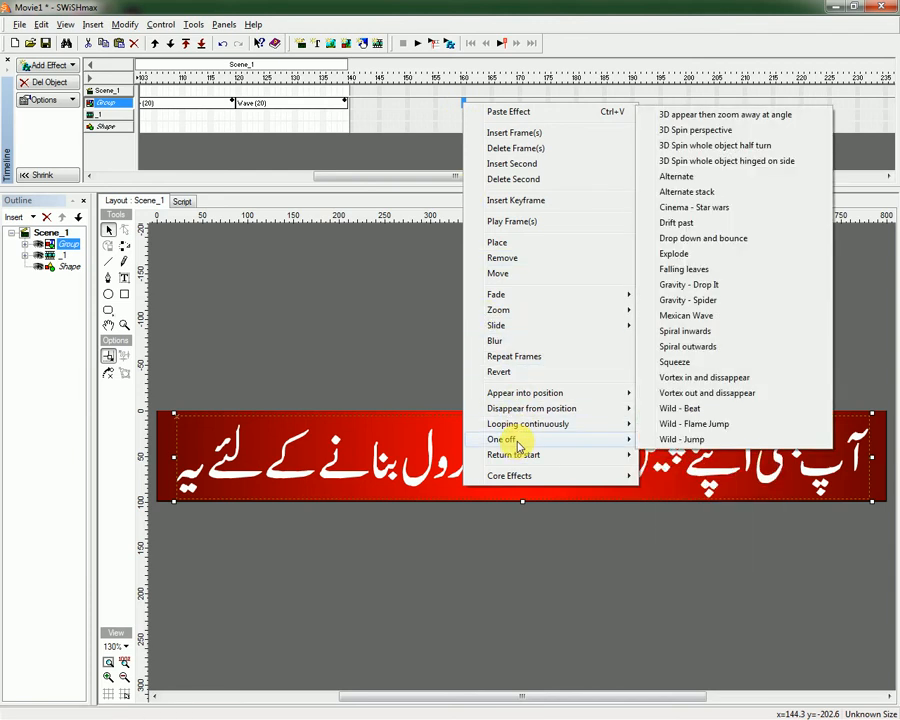
pyautogui.click(697, 256)
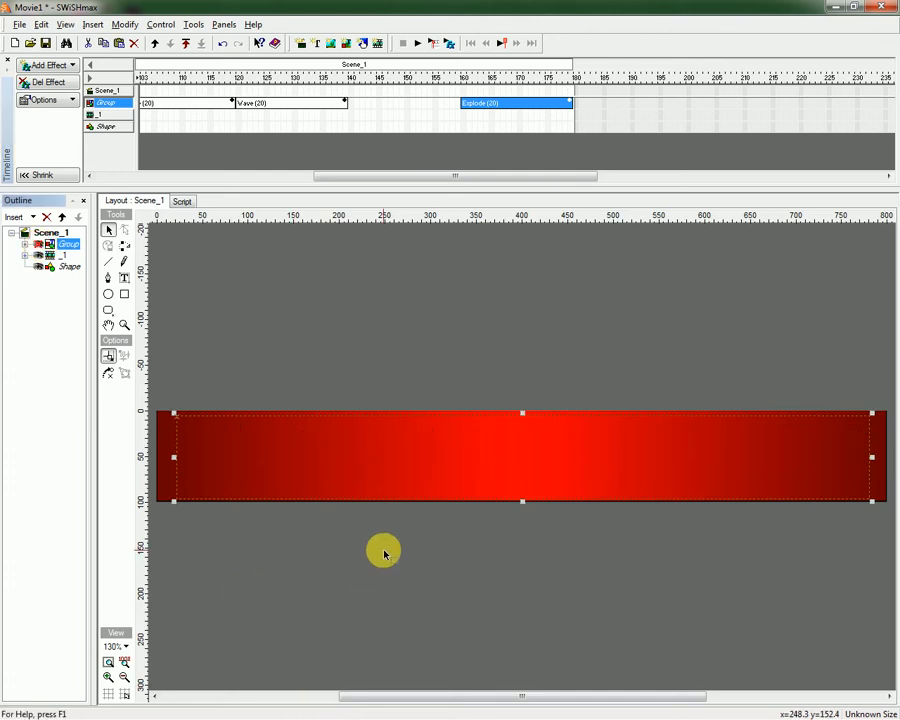
# Switch to CorelDRAW and copy all objects of the second Urdu text line on the dark blue rectangle.
pyautogui.hotkey('alt', 'Tab')
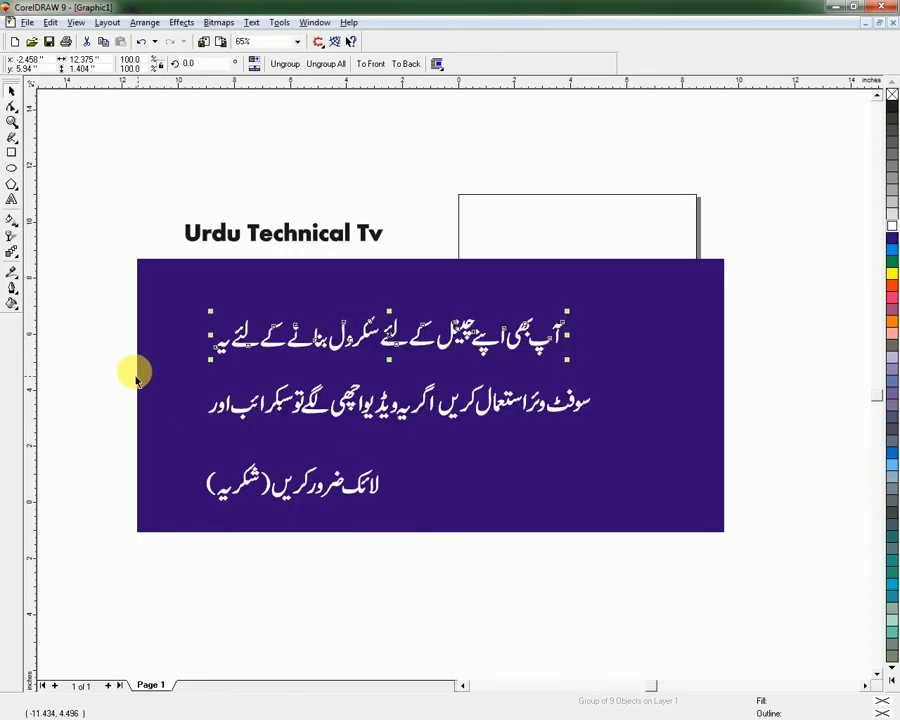
pyautogui.click(124, 370)
pyautogui.moveTo(122, 362); pyautogui.dragTo(607, 452)
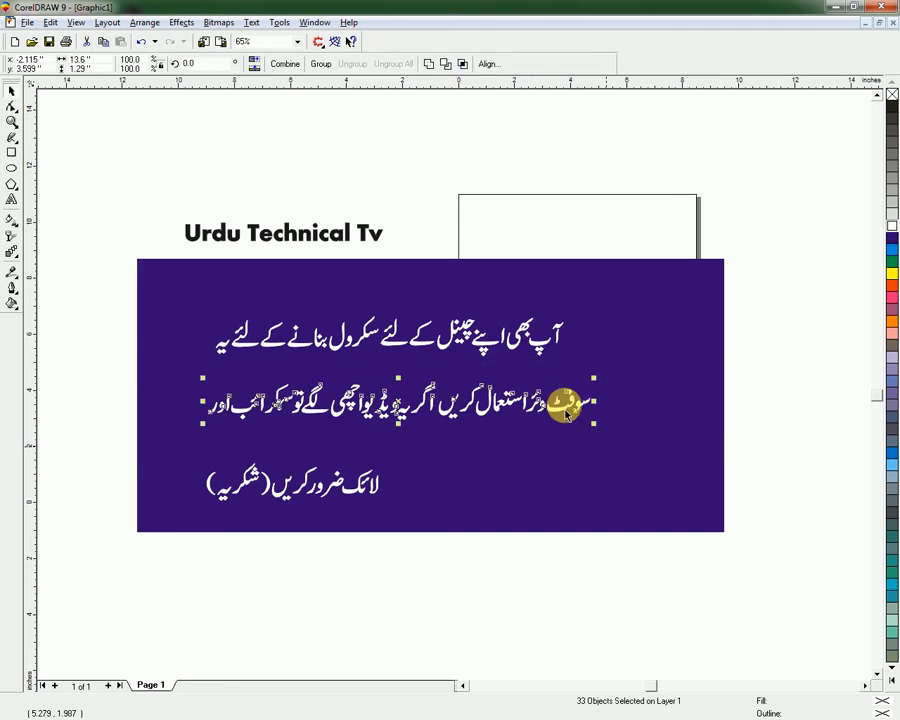
pyautogui.click(104, 43)
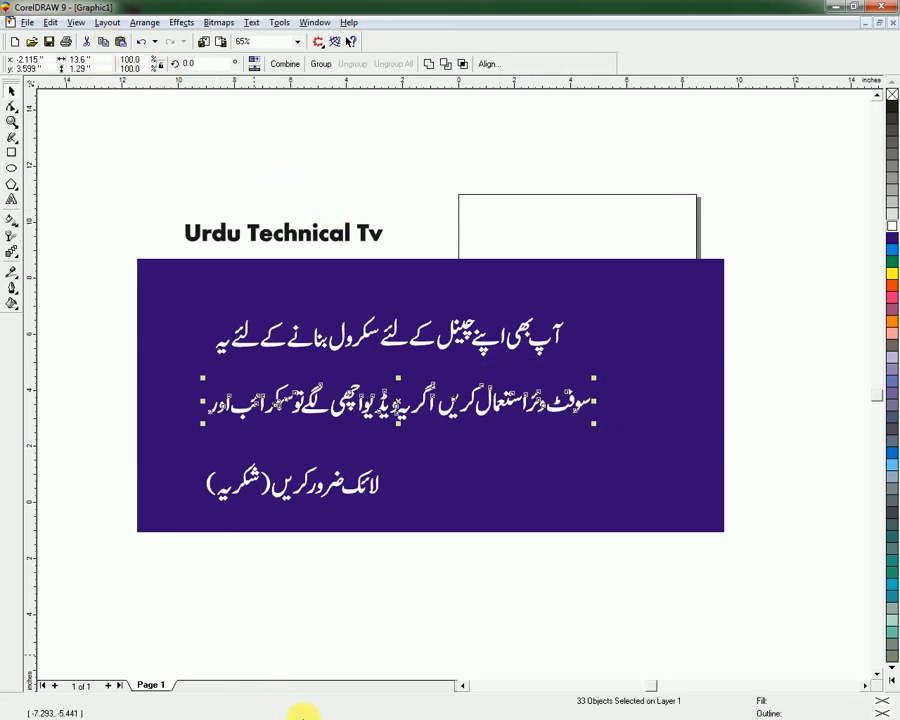
# Return to SWiSHmax, paste the second Urdu line into the scene as shapes and collapse its group in the outline.
pyautogui.hotkey('alt', 'Tab')
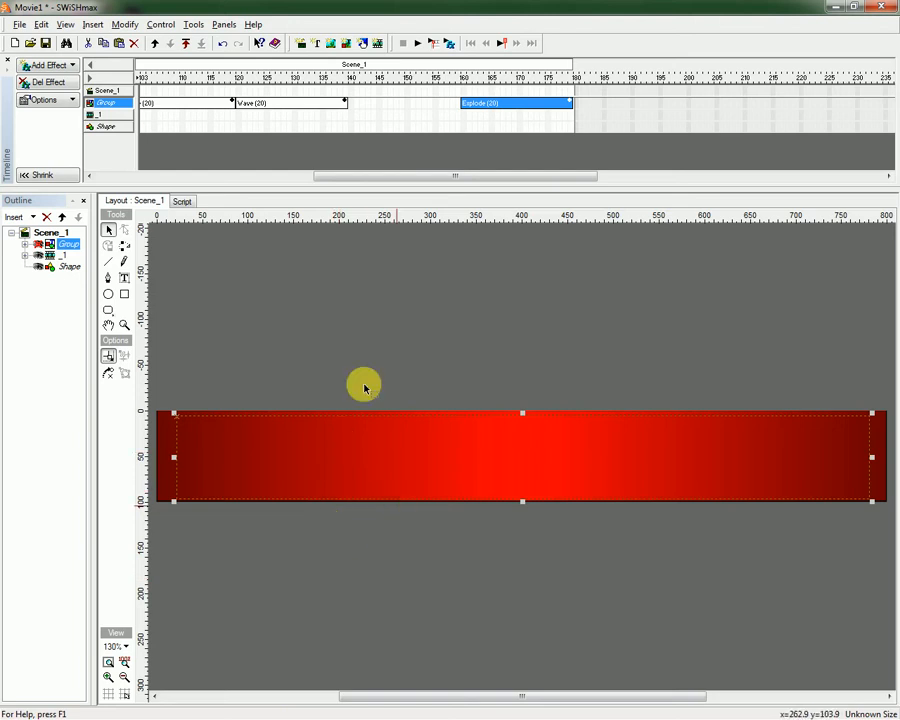
pyautogui.click(166, 91)
pyautogui.click(119, 44)
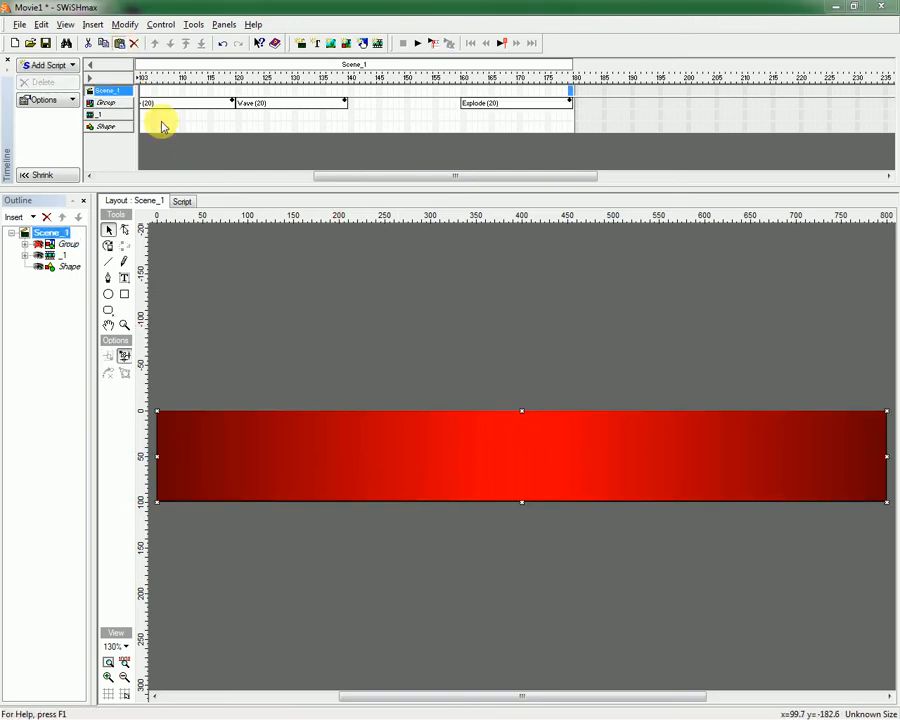
pyautogui.click(422, 398)
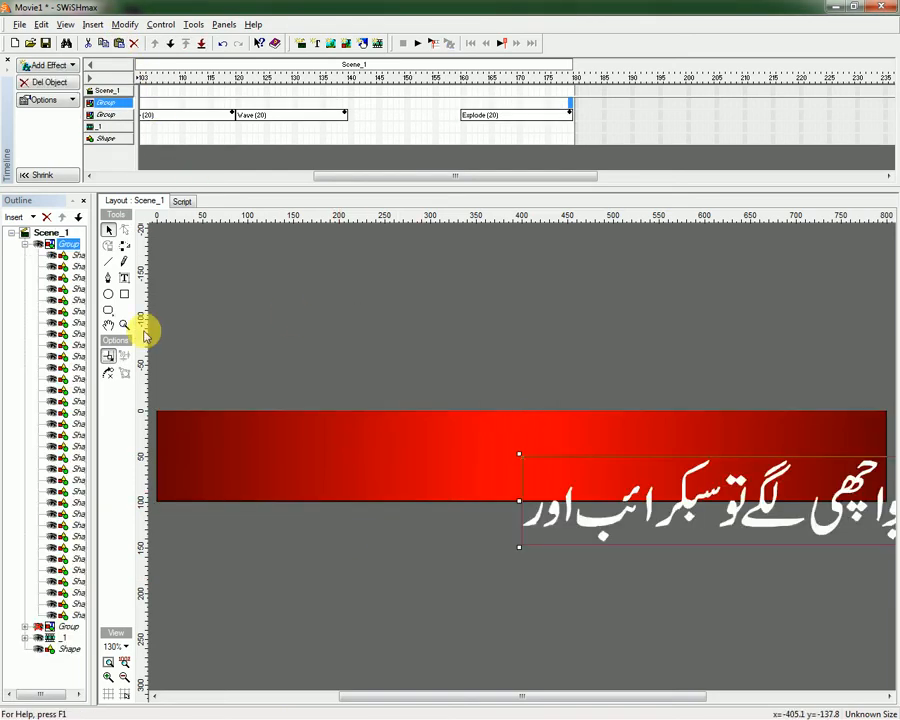
pyautogui.click(24, 244)
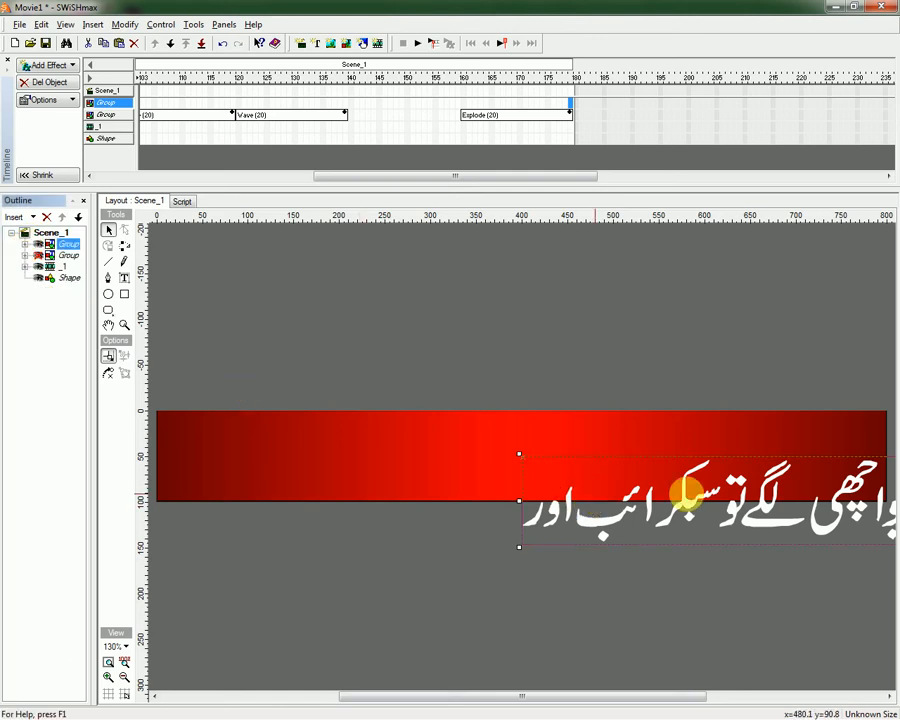
# Move the second Urdu text line onto the red bar and scale it to fit within the bar's height and almost its full width.
pyautogui.moveTo(767, 505); pyautogui.dragTo(428, 474)
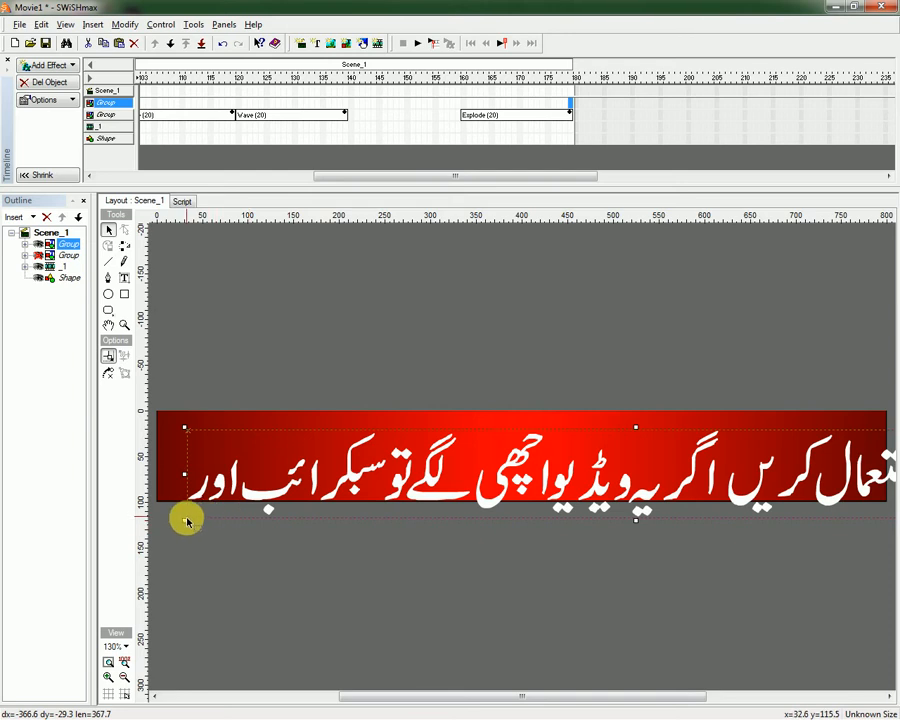
pyautogui.moveTo(191, 527); pyautogui.dragTo(566, 502)
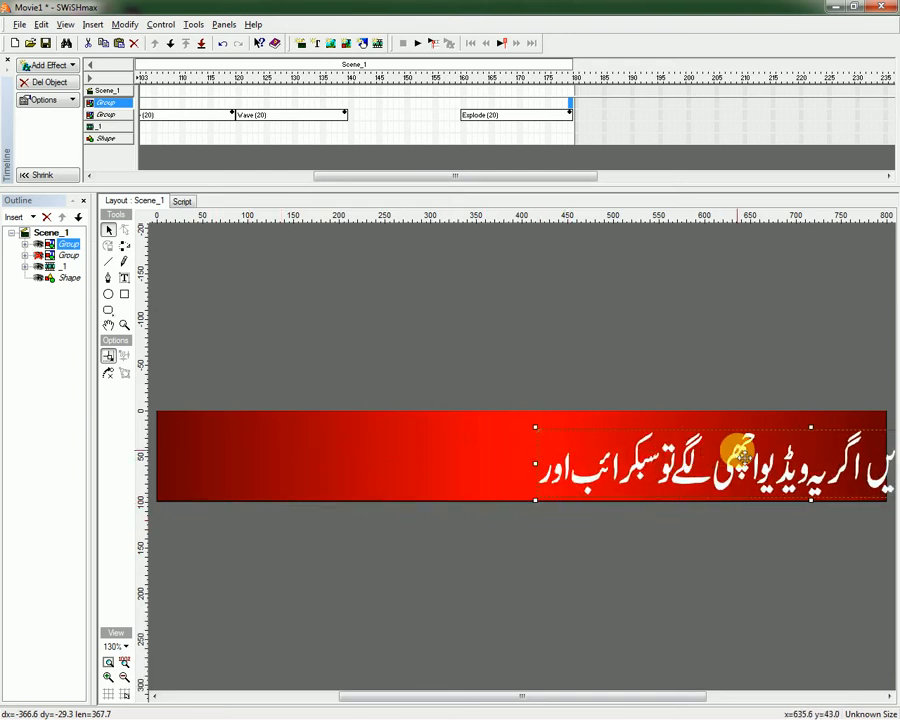
pyautogui.moveTo(740, 455); pyautogui.dragTo(392, 444)
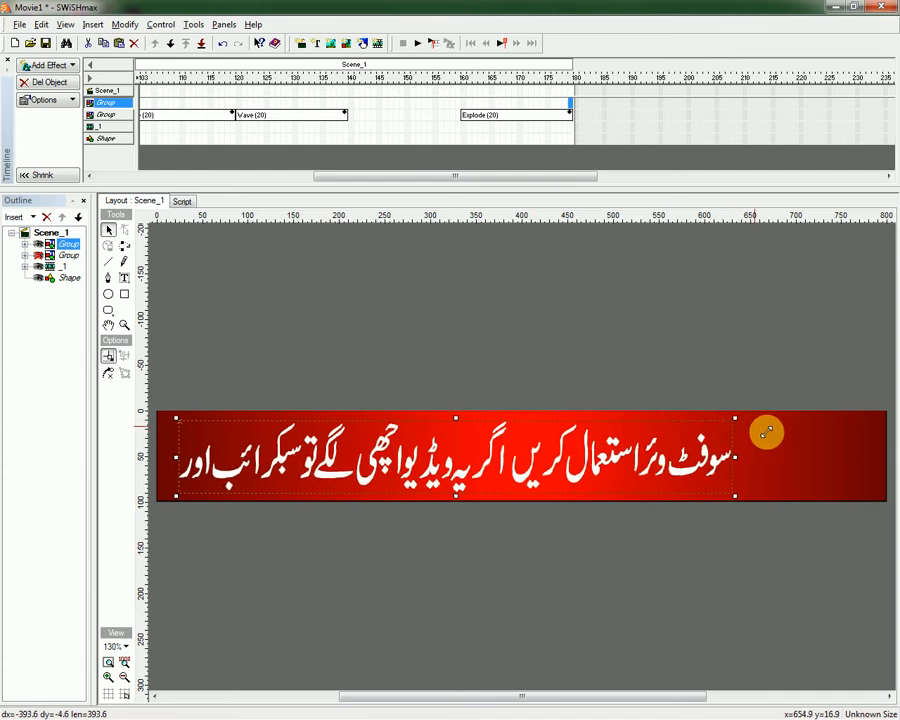
pyautogui.moveTo(766, 432); pyautogui.dragTo(878, 424)
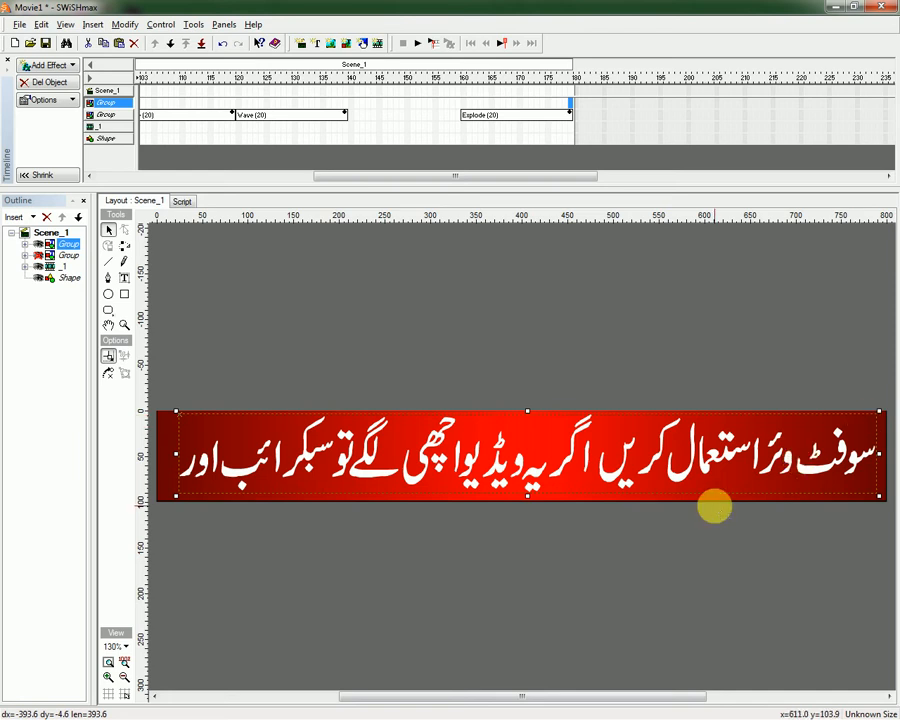
pyautogui.moveTo(714, 507); pyautogui.dragTo(716, 510)
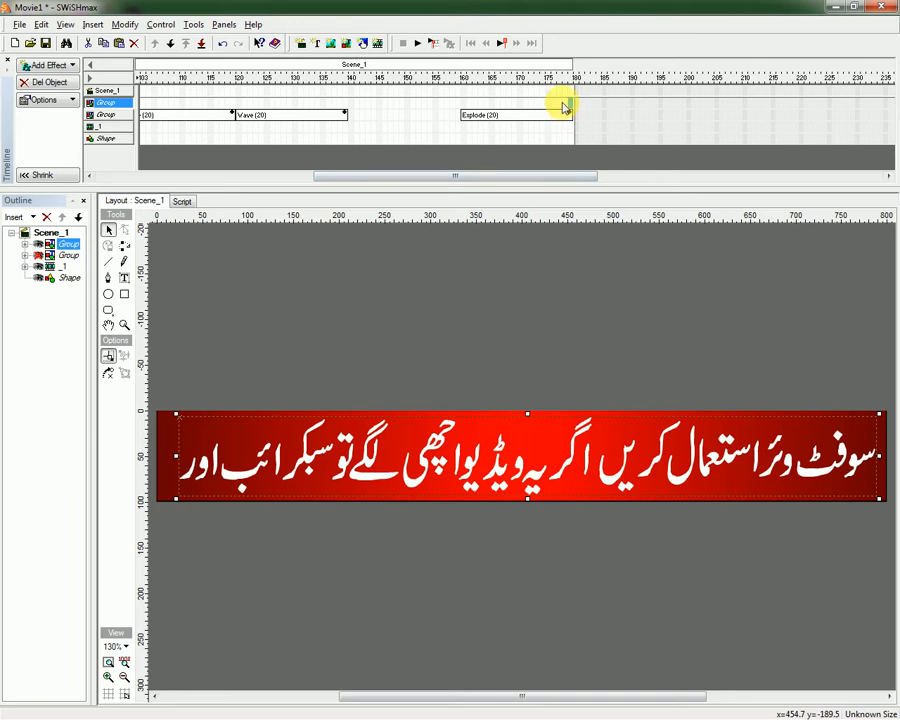
# Add the appear-into-position effect 3D Spin in and shrink to the second Urdu text group at about frame 177.
pyautogui.rightClick(563, 106)
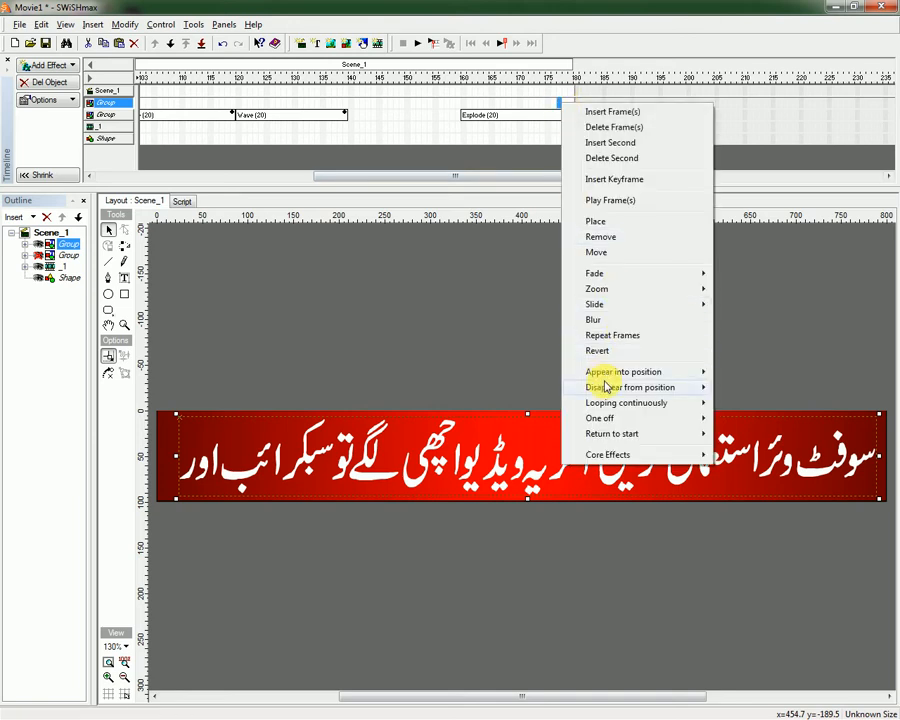
pyautogui.moveTo(605, 387)
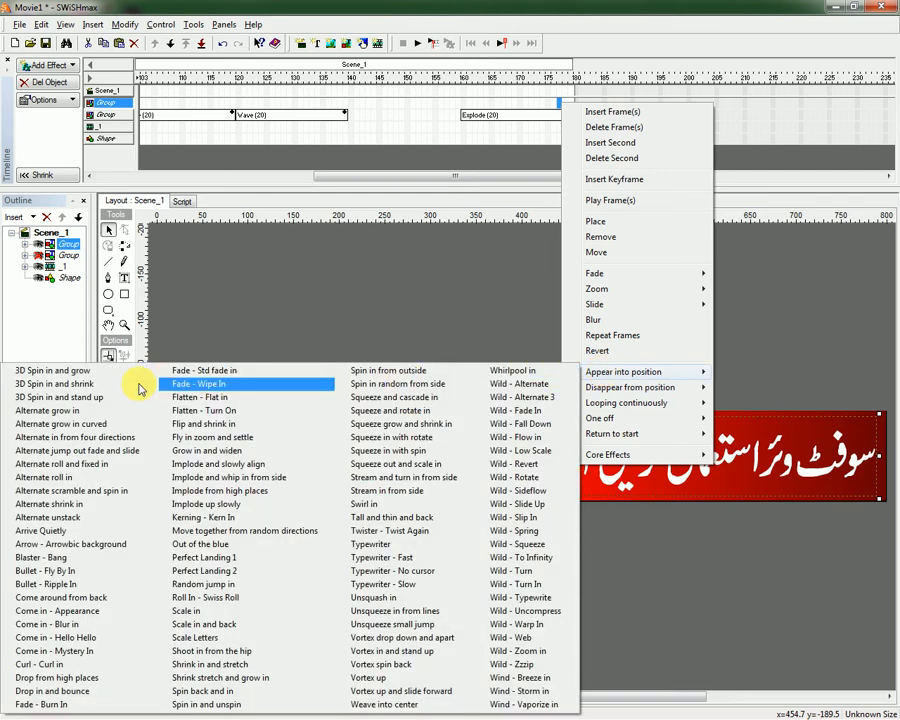
pyautogui.click(88, 383)
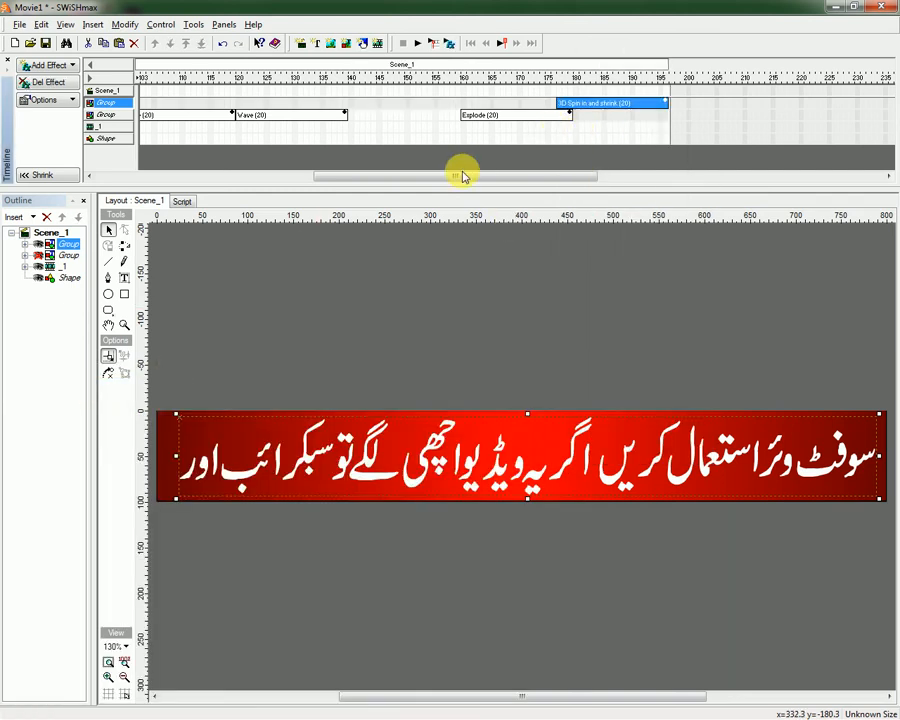
pyautogui.click(312, 116)
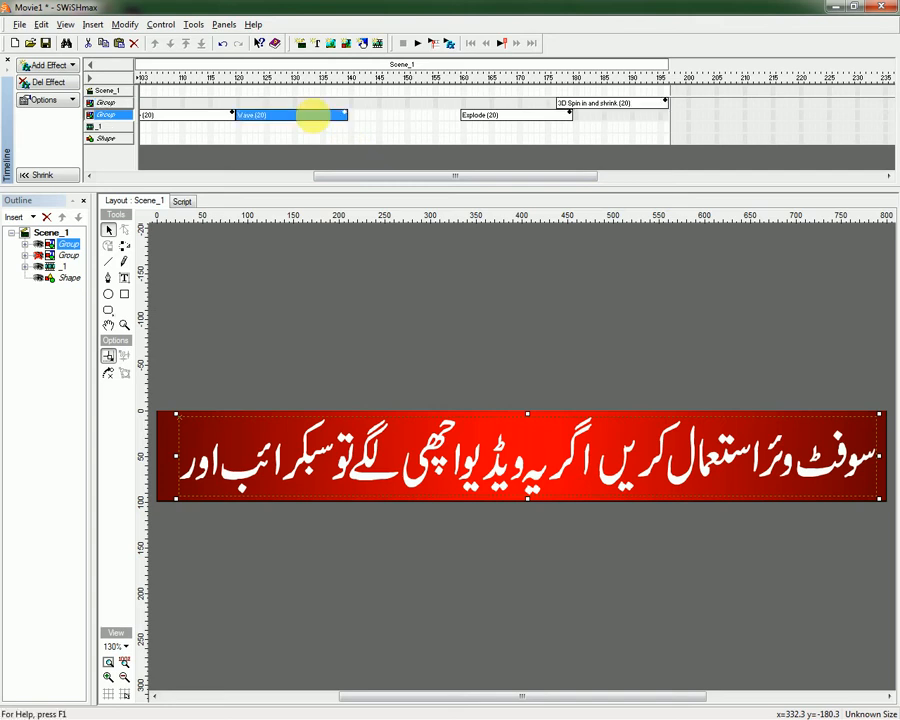
pyautogui.click(120, 45)
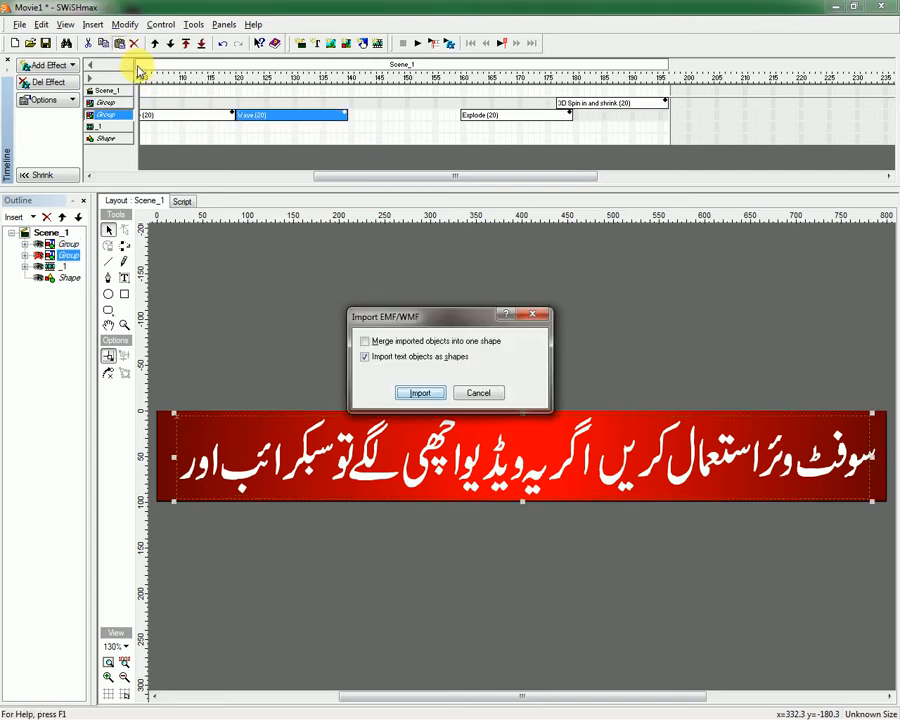
pyautogui.click(537, 317)
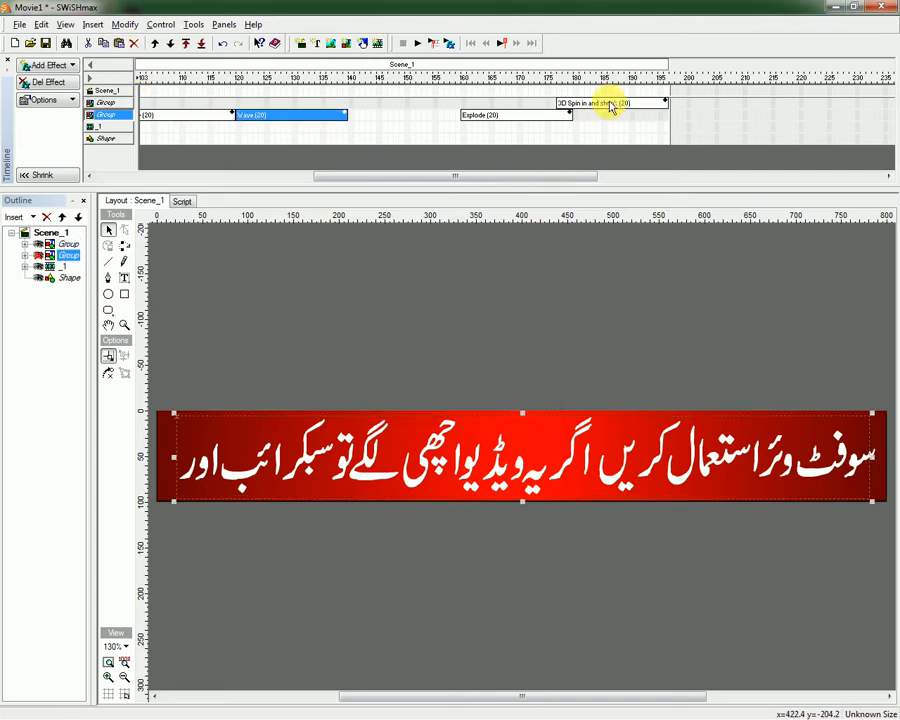
pyautogui.click(609, 102)
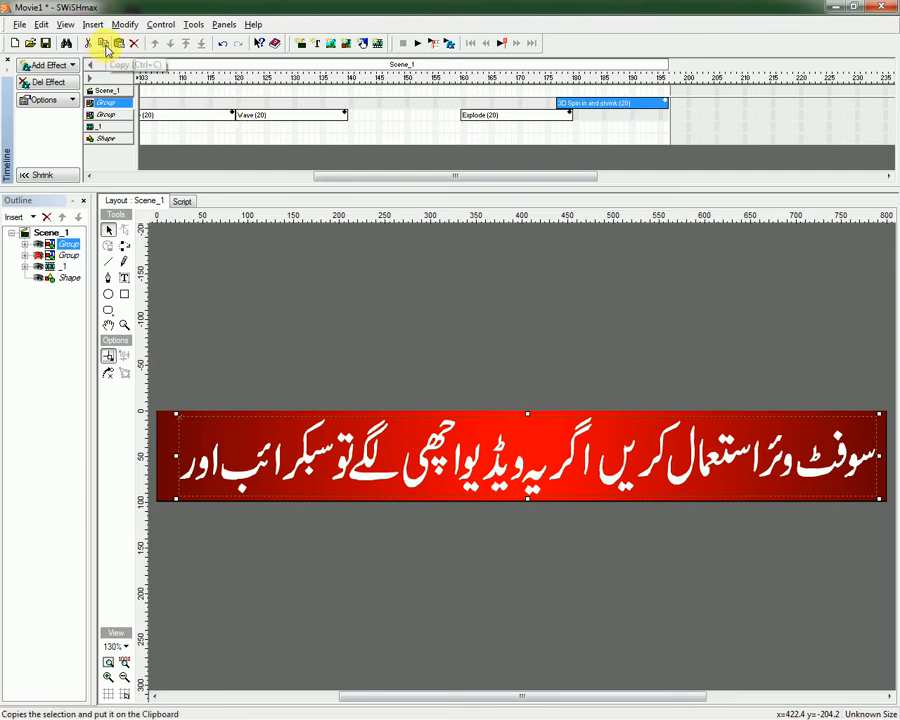
# Copy the first text group's Wave effect and paste it five times in a row from frame 220 on the second Urdu text group.
pyautogui.click(314, 116)
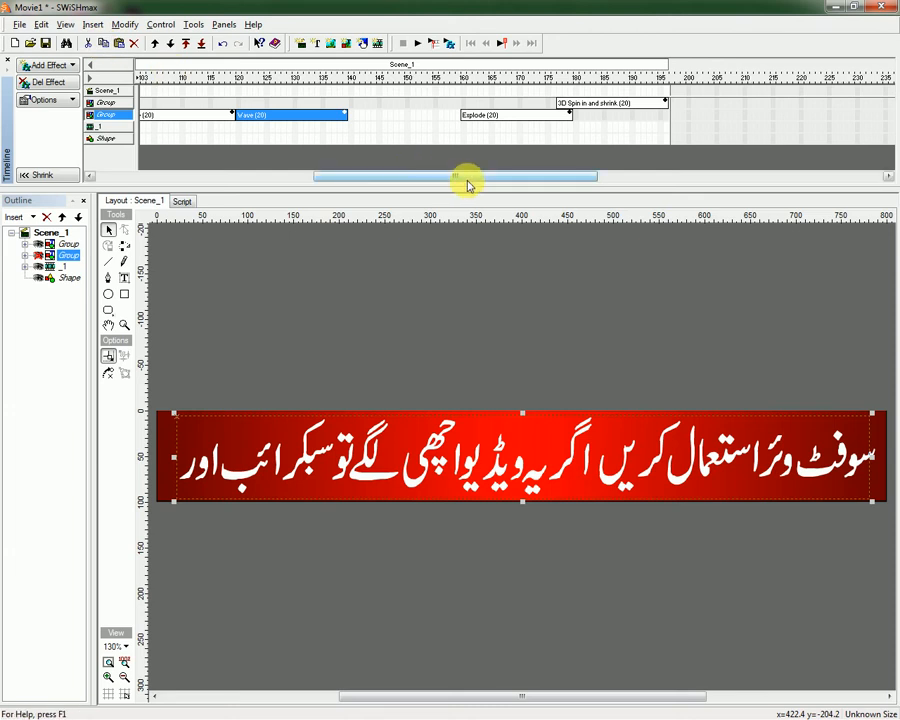
pyautogui.moveTo(449, 179); pyautogui.dragTo(512, 160)
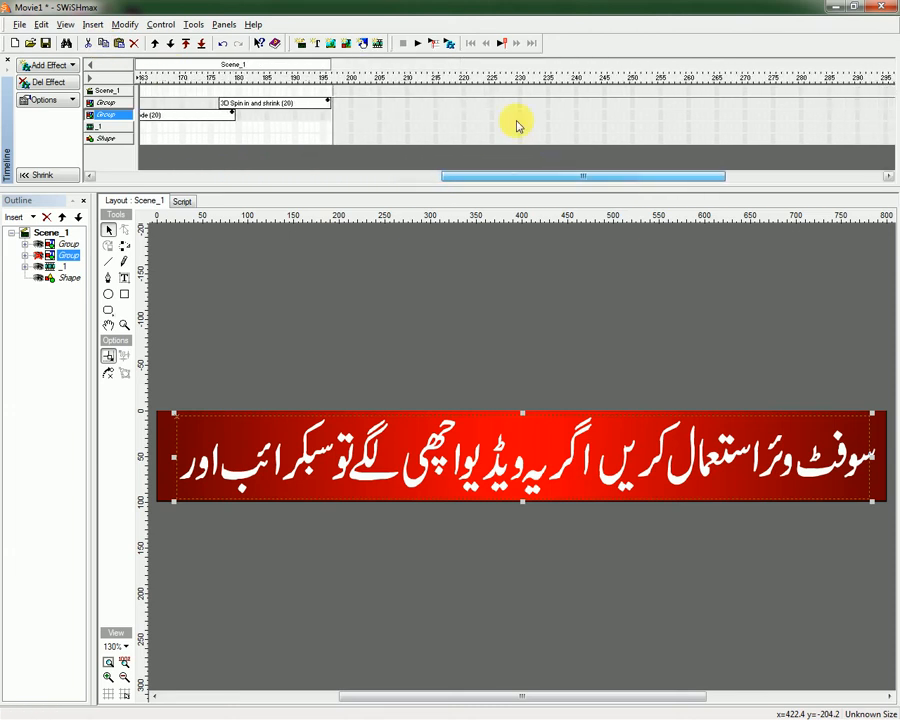
pyautogui.click(463, 101)
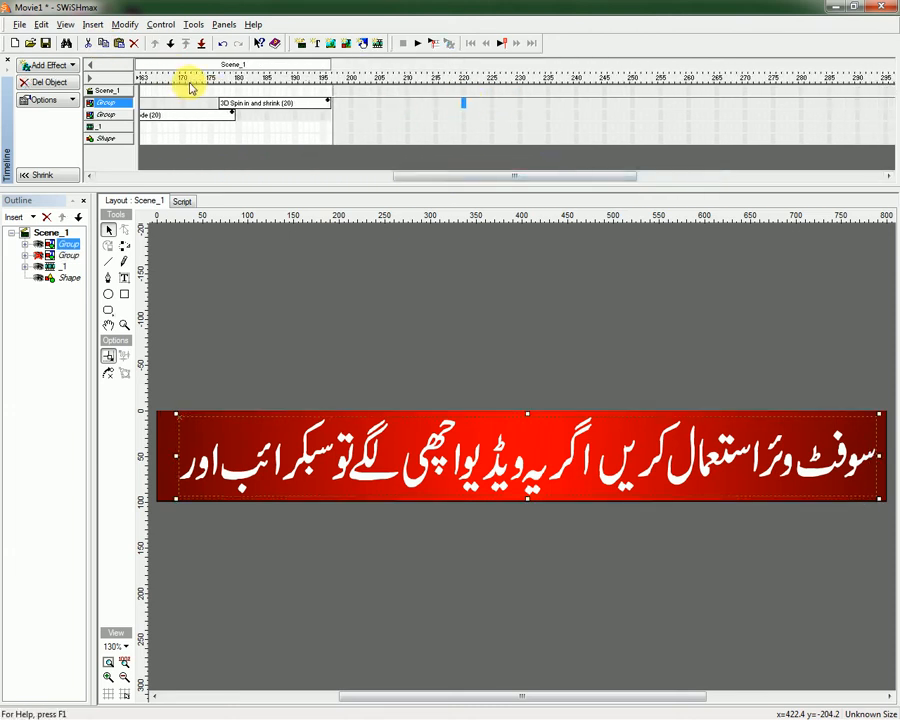
pyautogui.click(119, 44)
pyautogui.click(119, 44)
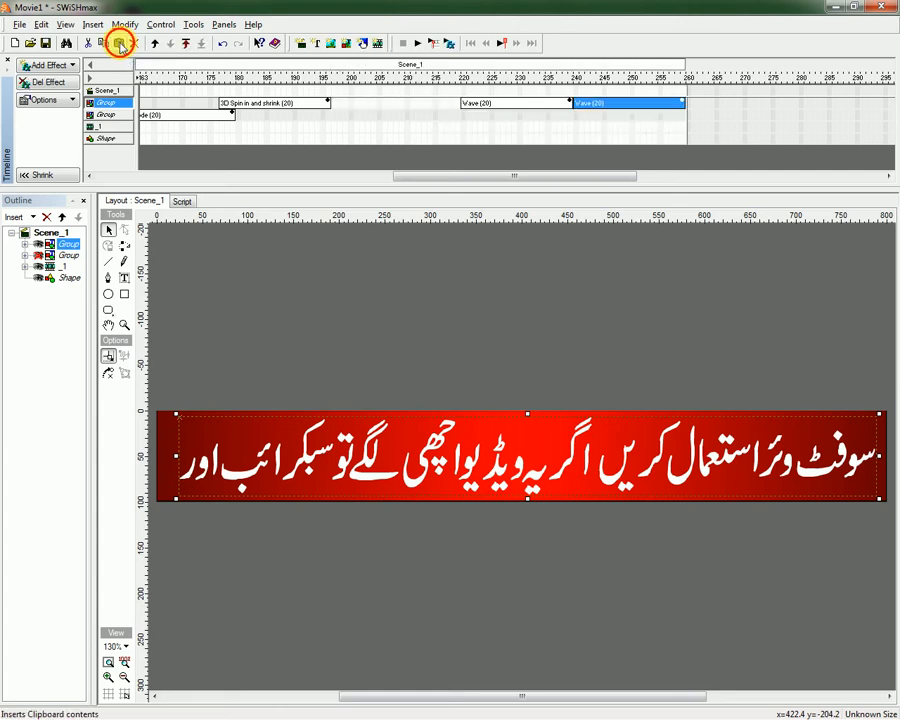
pyautogui.click(119, 44)
pyautogui.click(119, 44)
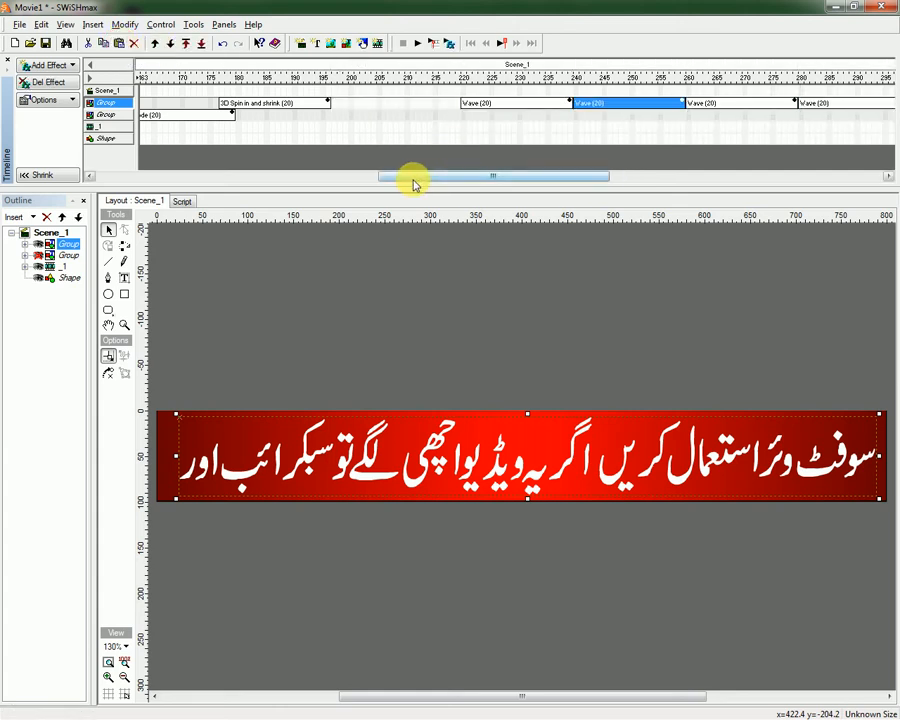
# Add the one-off Explode effect to the second Urdu text group at frame 355 and hide the group in the layout.
pyautogui.moveTo(430, 183); pyautogui.dragTo(634, 176)
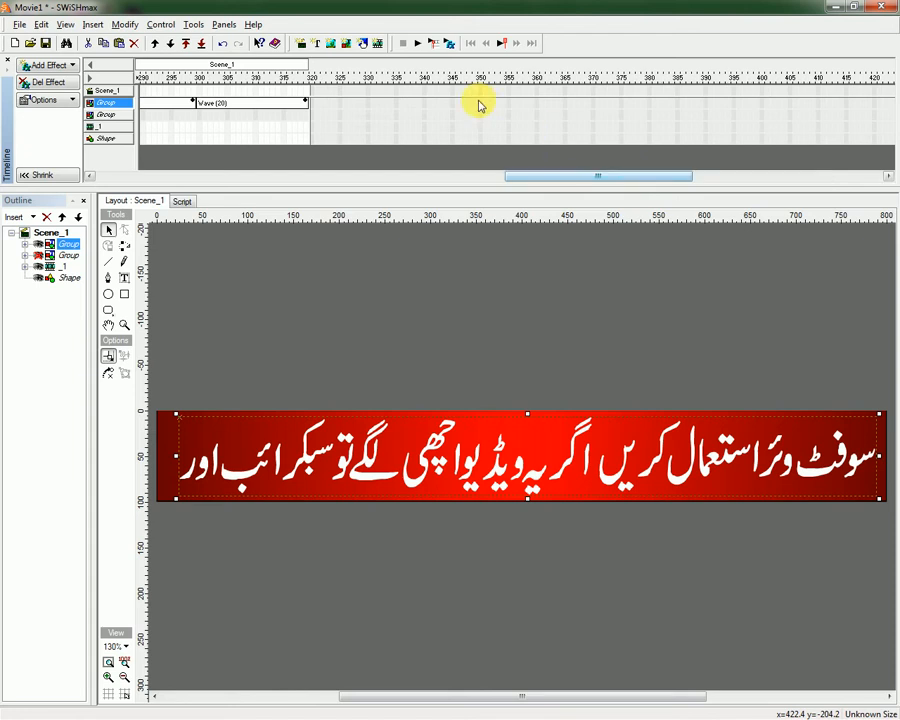
pyautogui.rightClick(509, 104)
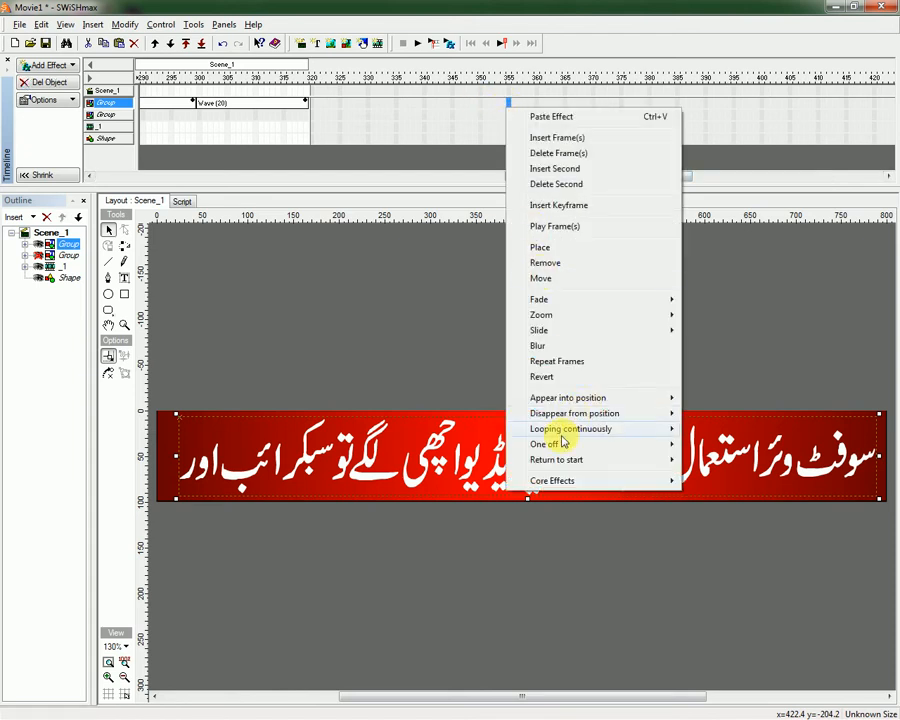
pyautogui.moveTo(559, 446)
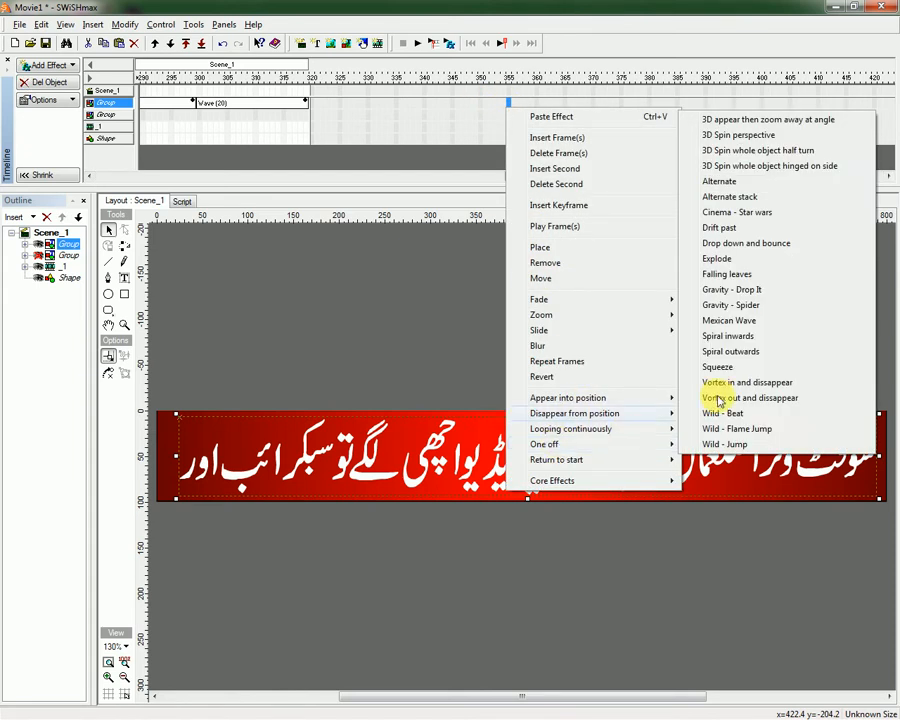
pyautogui.click(742, 262)
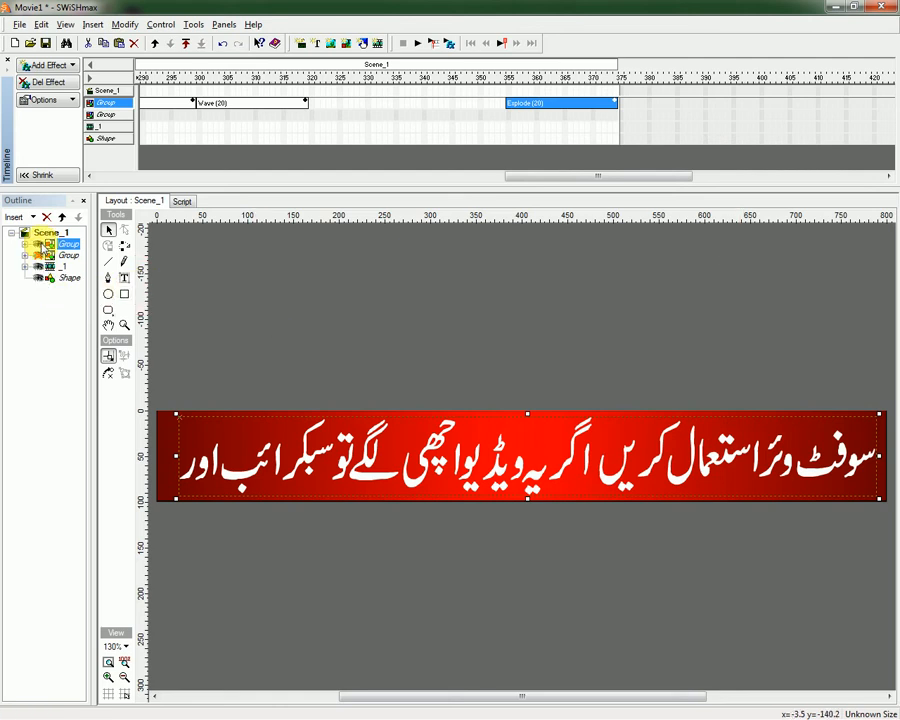
pyautogui.click(40, 245)
pyautogui.click(240, 295)
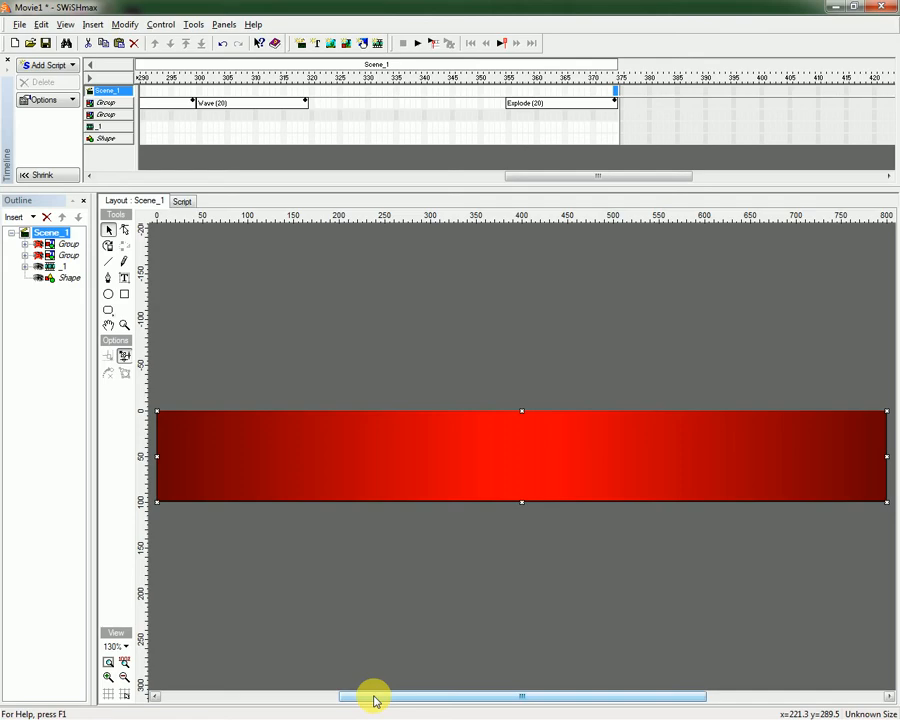
# Switch to CorelDRAW and copy all objects of the third Urdu text line on the dark blue rectangle.
pyautogui.hotkey('alt', 'Tab')
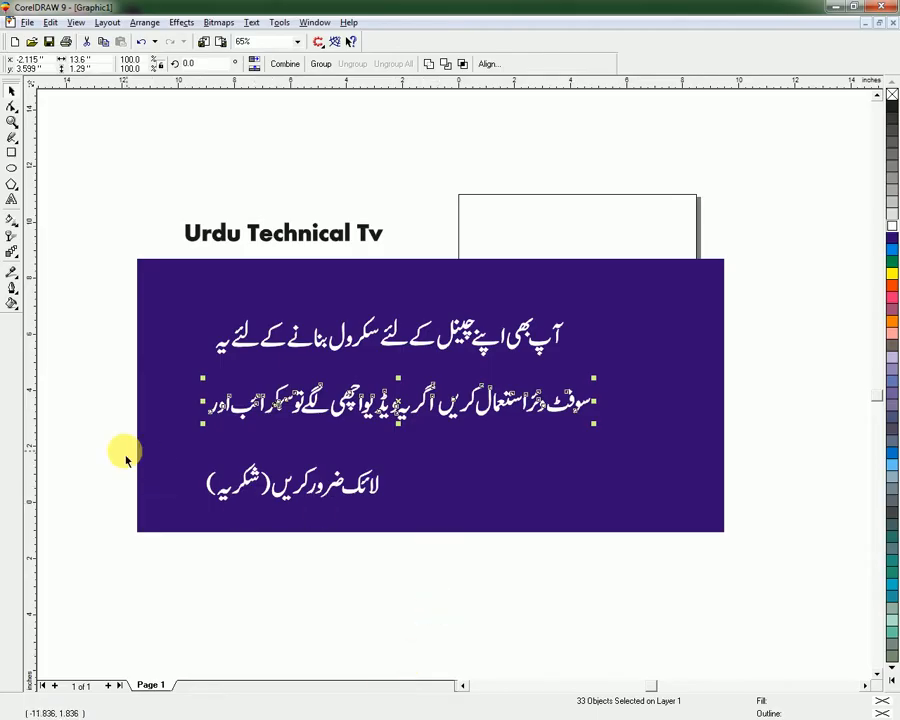
pyautogui.moveTo(114, 450); pyautogui.dragTo(420, 570)
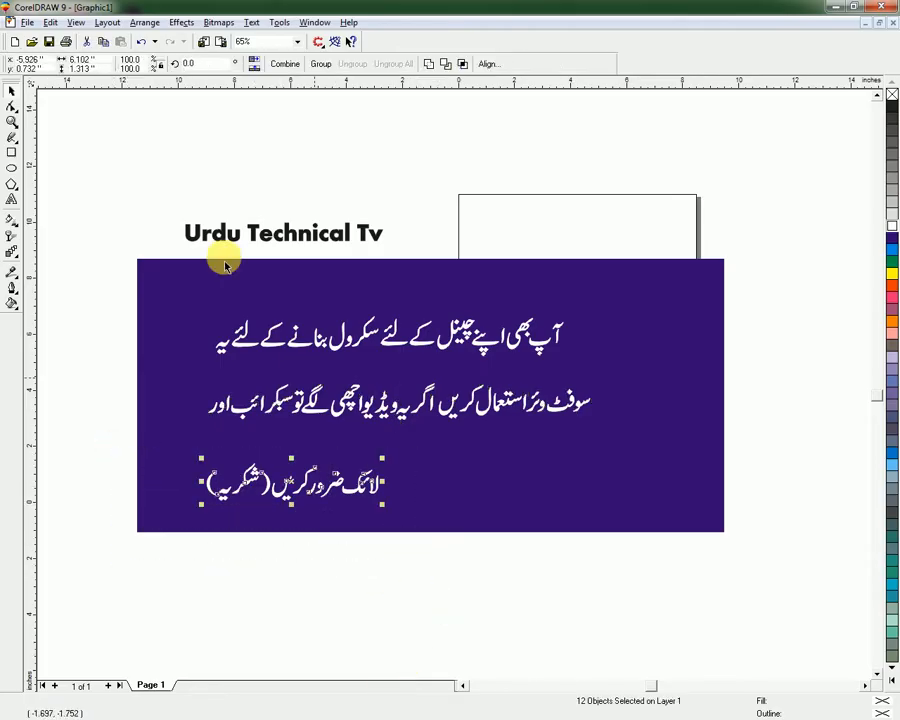
pyautogui.click(106, 45)
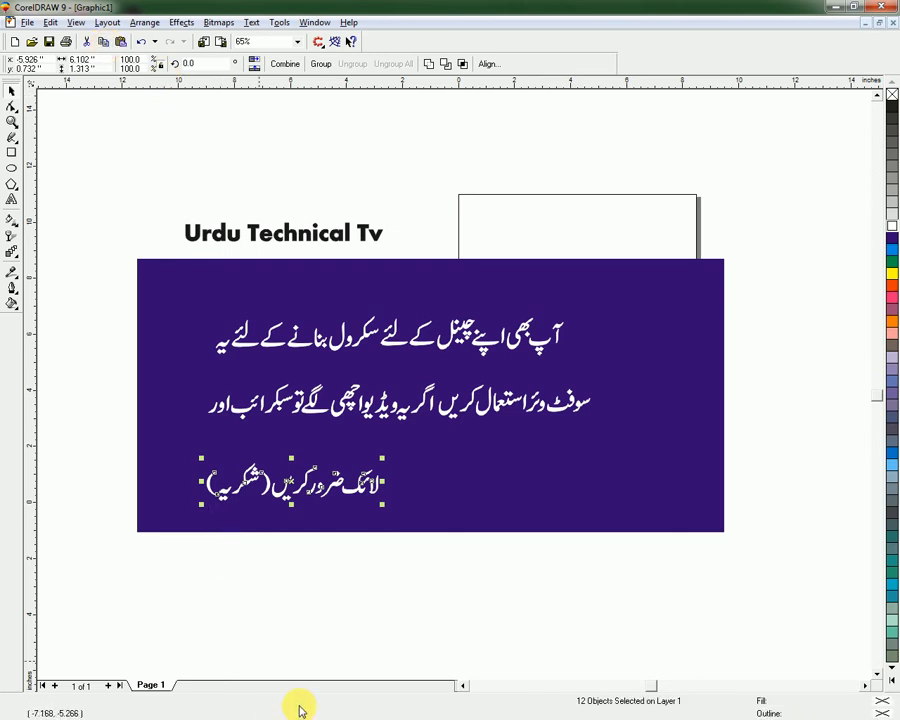
# Return to SWiSHmax, paste the third Urdu line into the scene with text imported as shapes, and collapse its group in the outline.
pyautogui.hotkey('alt', 'Tab')
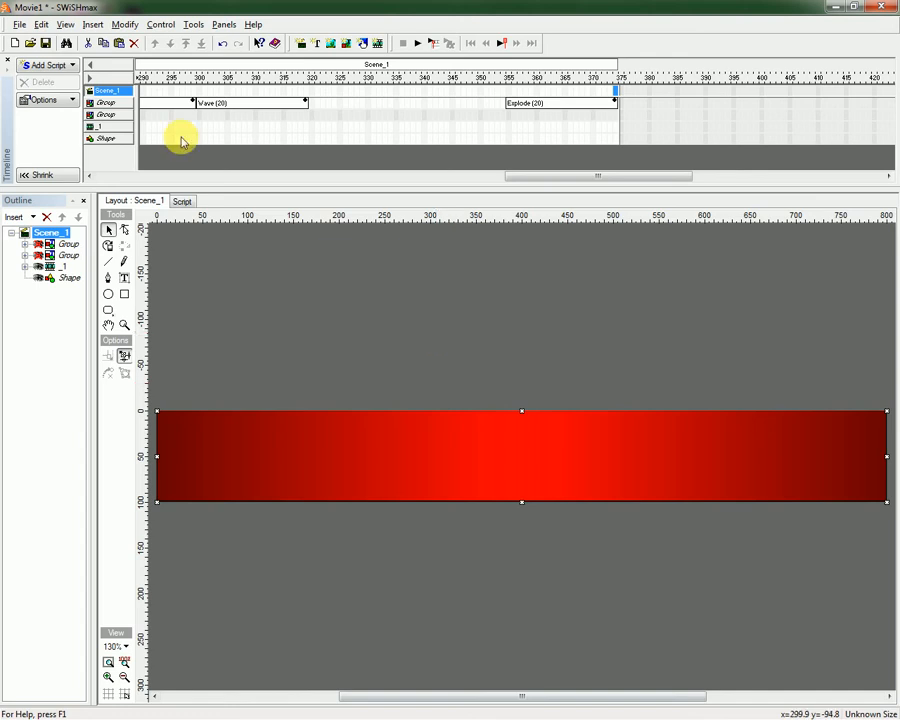
pyautogui.click(119, 45)
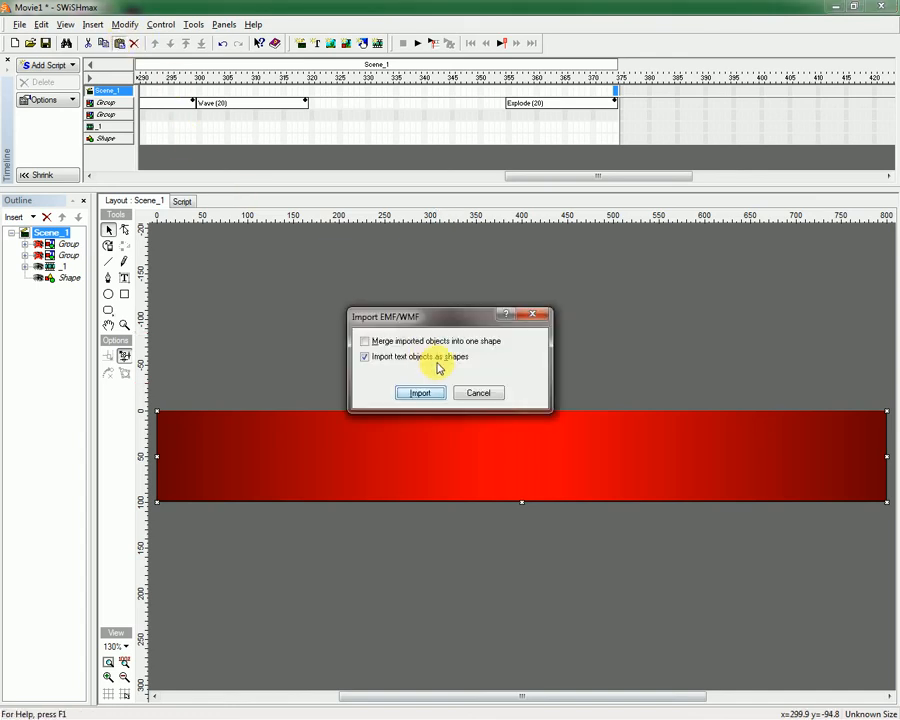
pyautogui.click(432, 394)
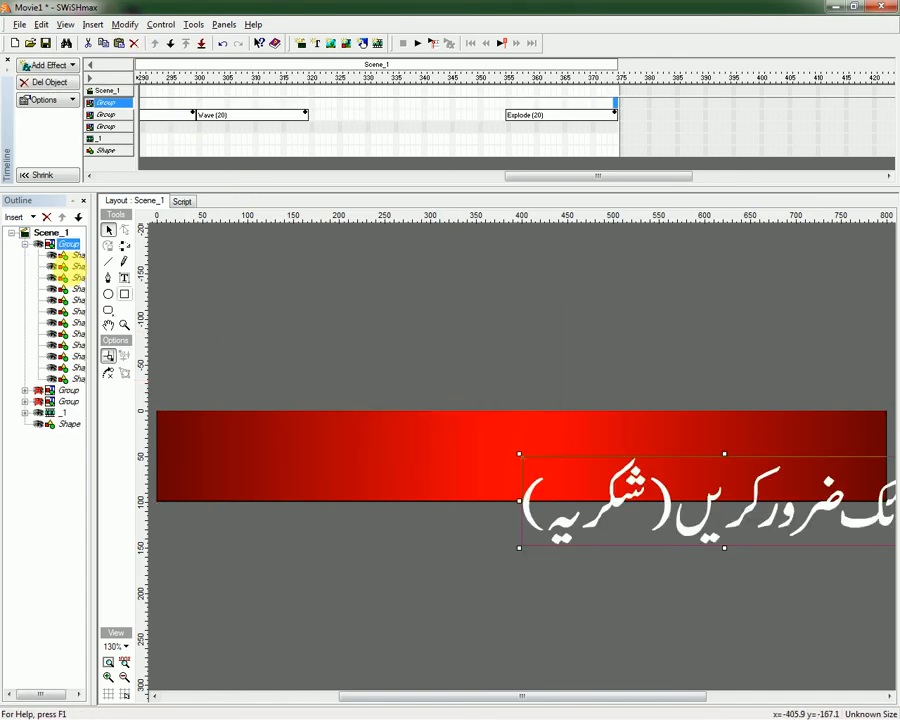
pyautogui.click(25, 244)
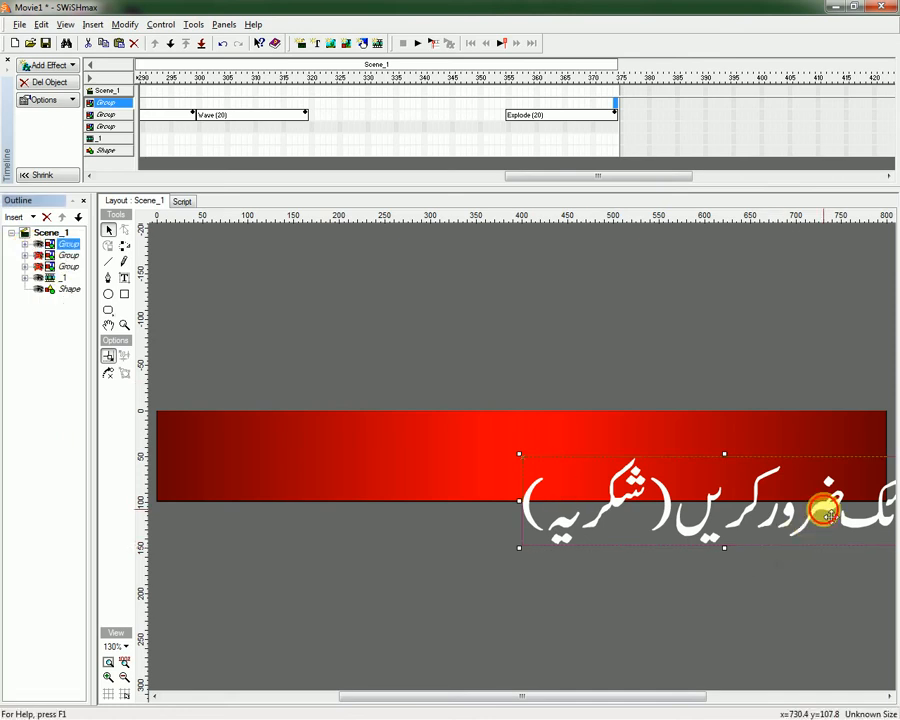
# Move the third Urdu text line to the middle of the red bar and scale it to fill nearly the bar's full height.
pyautogui.moveTo(826, 514); pyautogui.dragTo(590, 467)
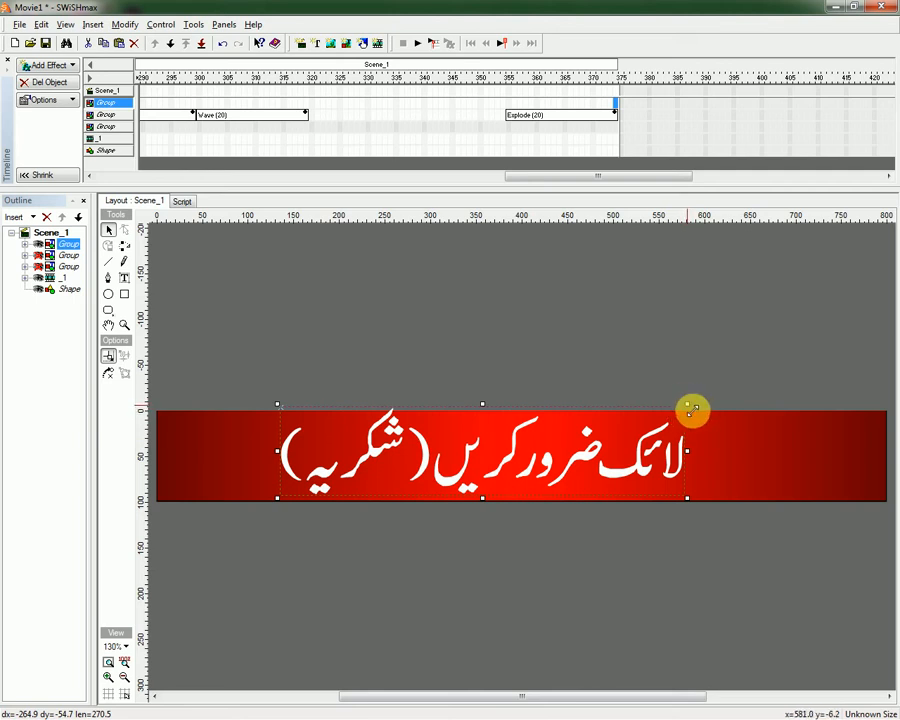
pyautogui.moveTo(688, 411); pyautogui.dragTo(580, 432)
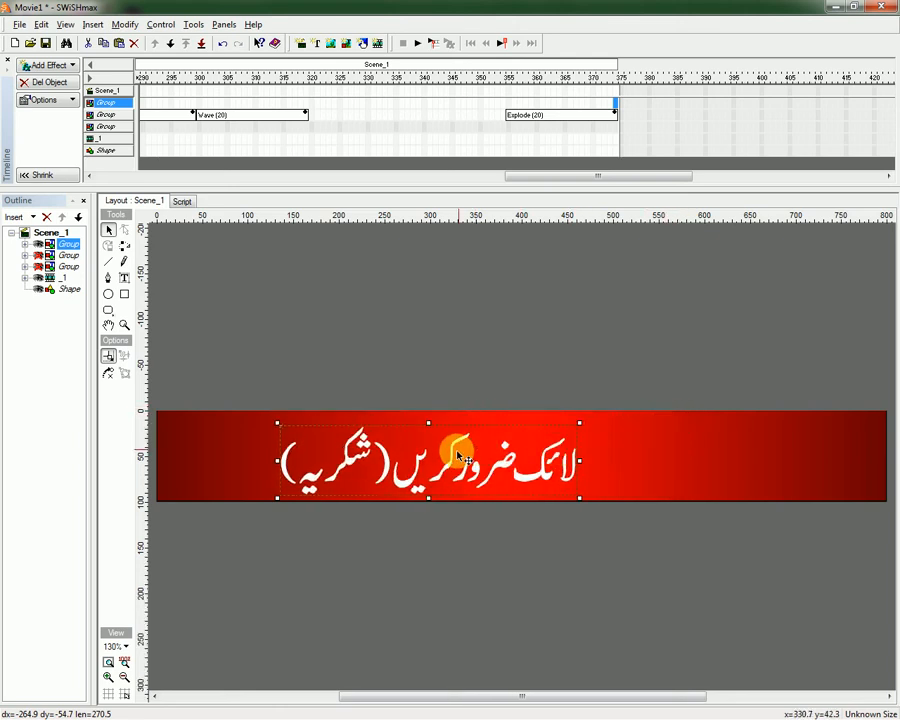
pyautogui.moveTo(455, 463); pyautogui.dragTo(551, 454)
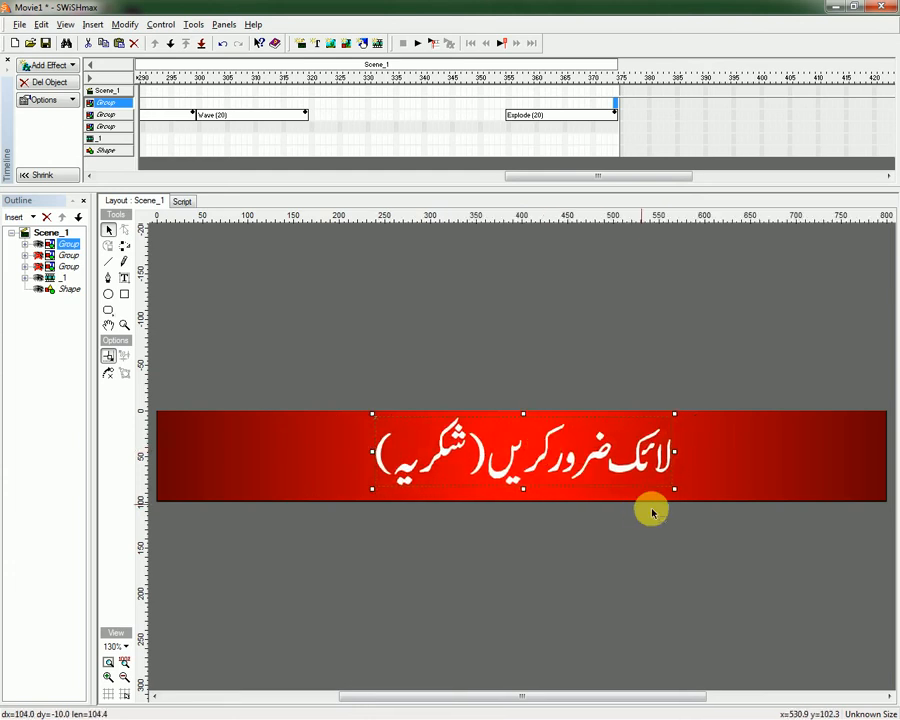
pyautogui.moveTo(677, 493); pyautogui.dragTo(729, 501)
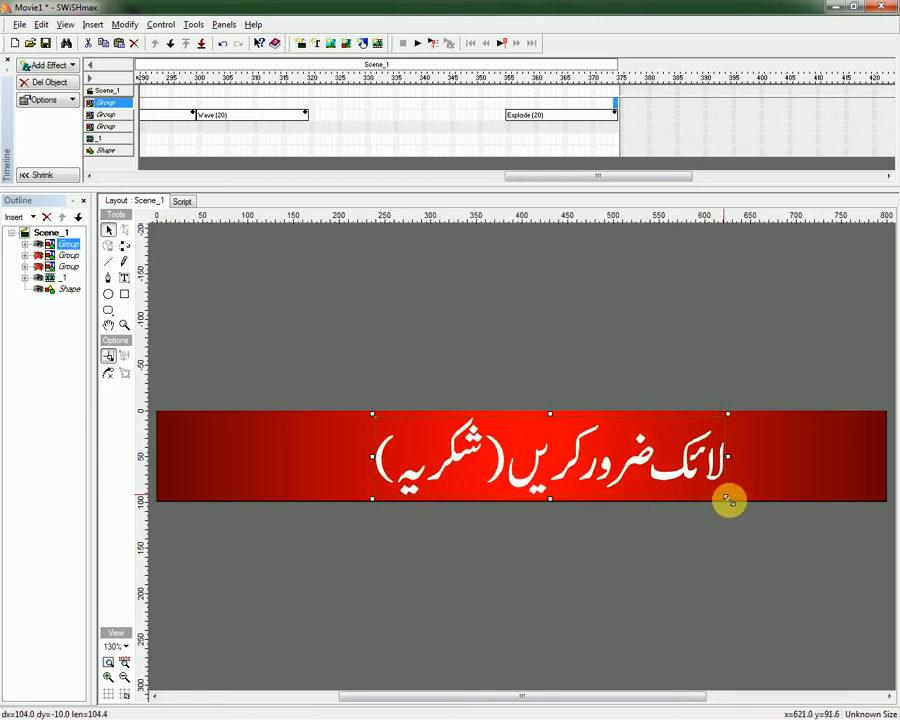
# Add the 3D Spin in and shrink effect to the third Urdu text group at frame 372.
pyautogui.rightClick(603, 103)
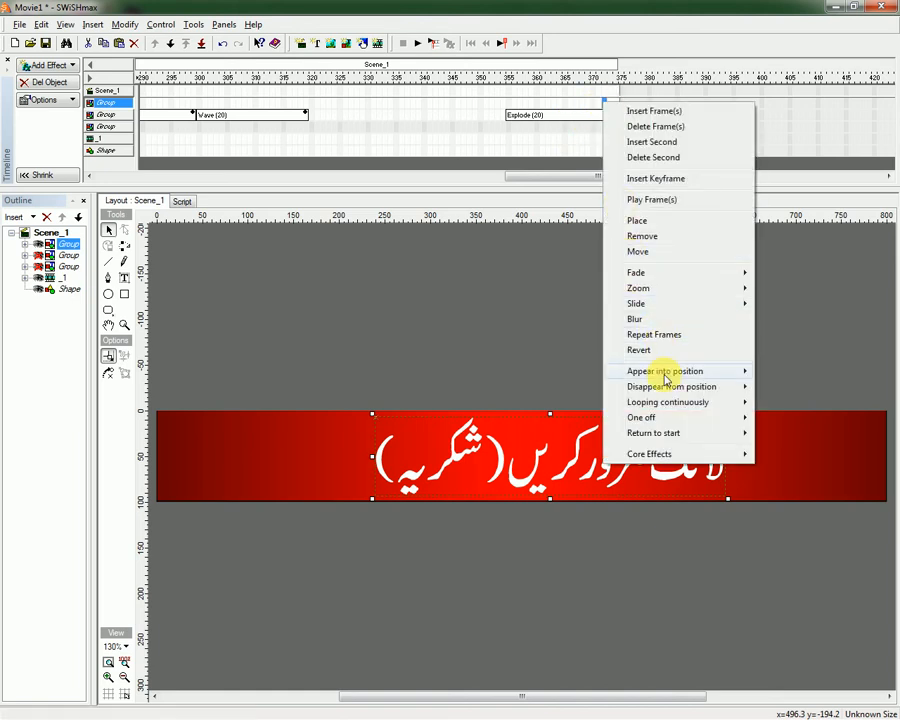
pyautogui.moveTo(665, 378)
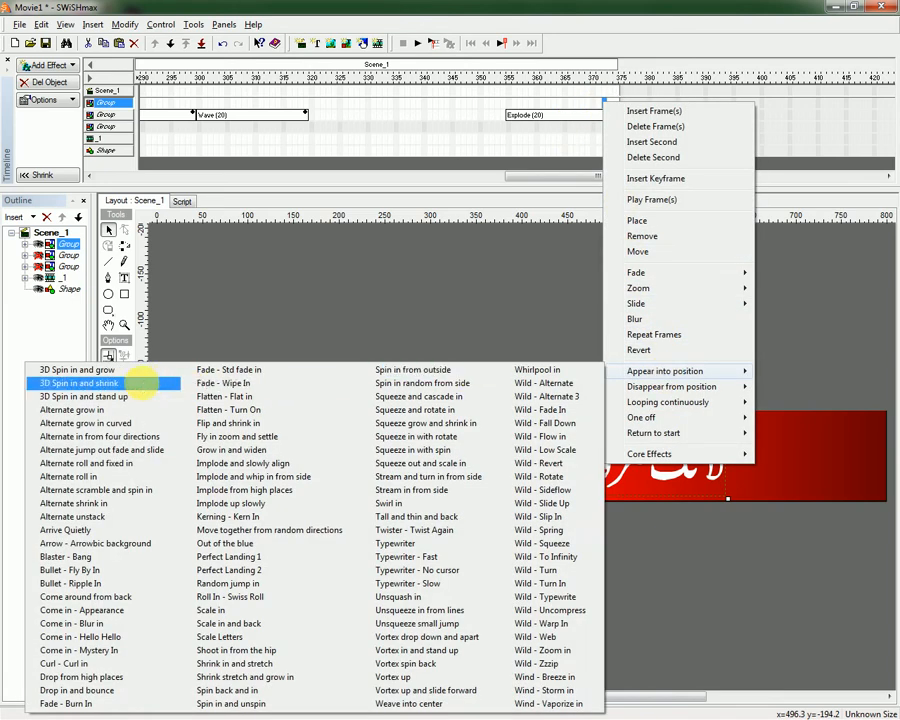
pyautogui.click(141, 383)
# Copy the Wave effect from the second text group and paste it repeatedly on the third group, filling frames 415 to 515.
pyautogui.click(275, 118)
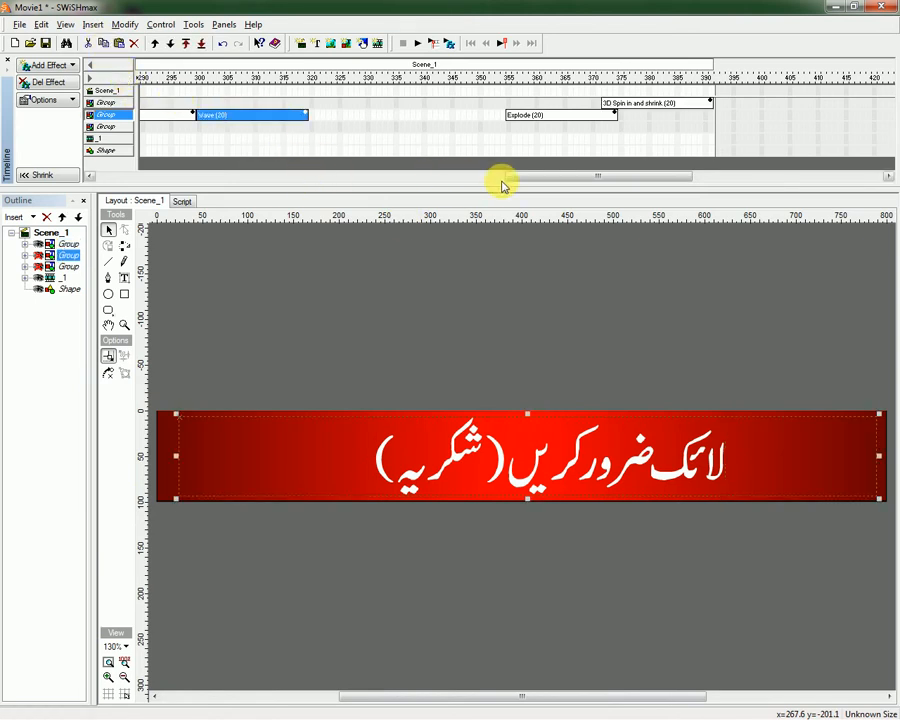
pyautogui.moveTo(532, 184); pyautogui.dragTo(624, 185)
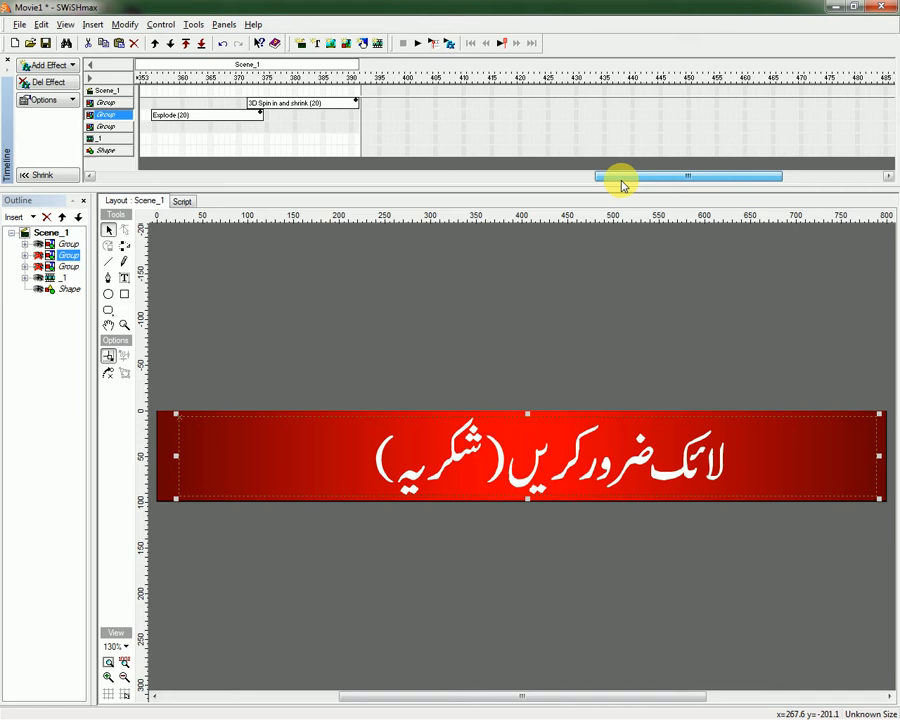
pyautogui.click(490, 104)
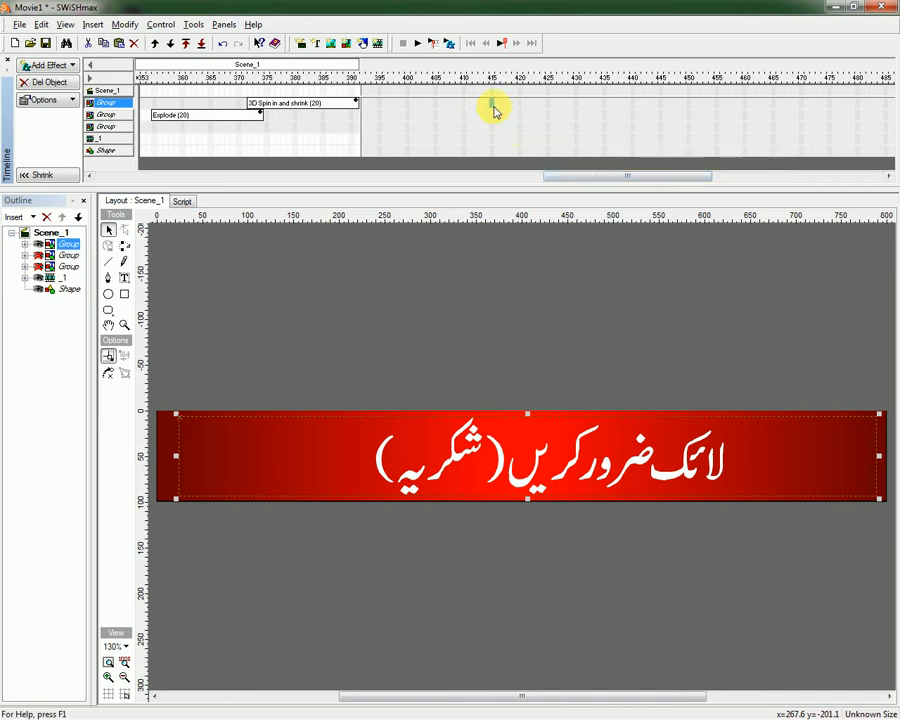
pyautogui.click(119, 43)
pyautogui.click(121, 44)
pyautogui.click(121, 44)
pyautogui.click(121, 44)
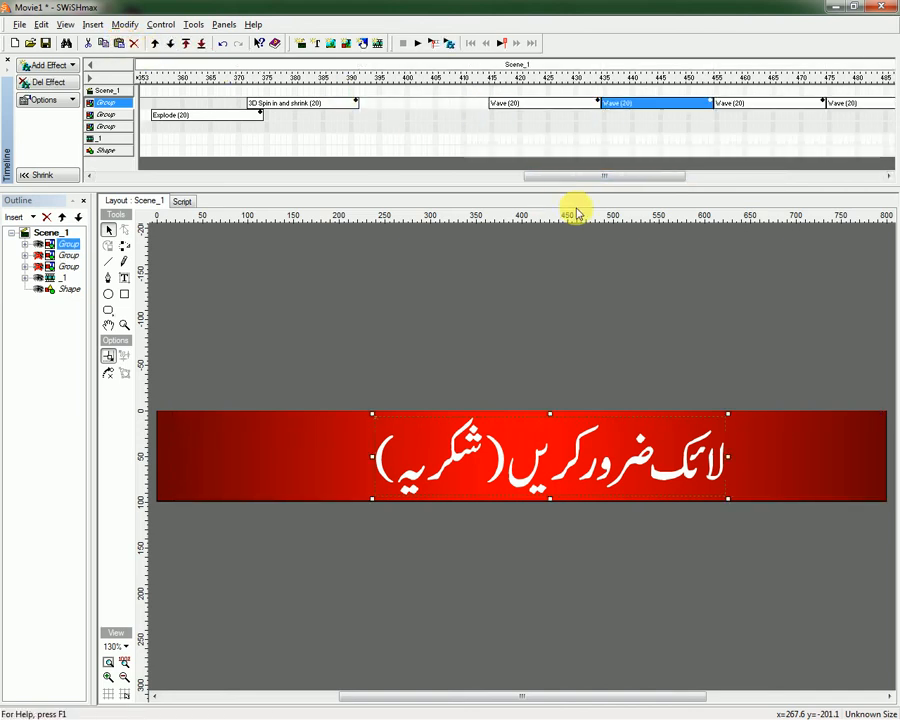
# Add the one-off Explode effect to the third Urdu text group at frame 550.
pyautogui.moveTo(551, 184); pyautogui.dragTo(687, 177)
pyautogui.rightClick(605, 104)
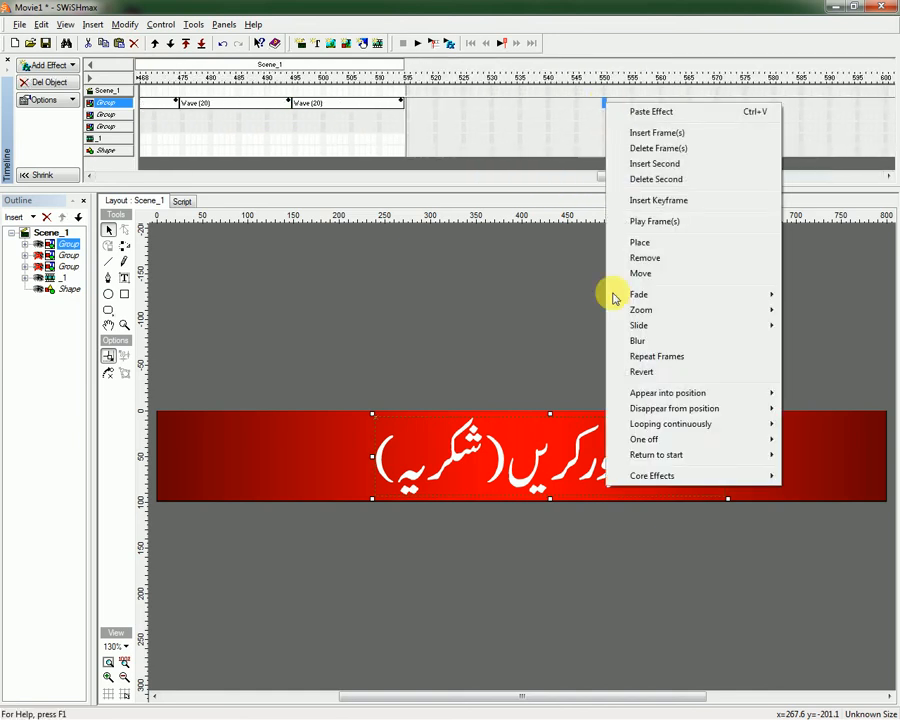
pyautogui.moveTo(676, 442)
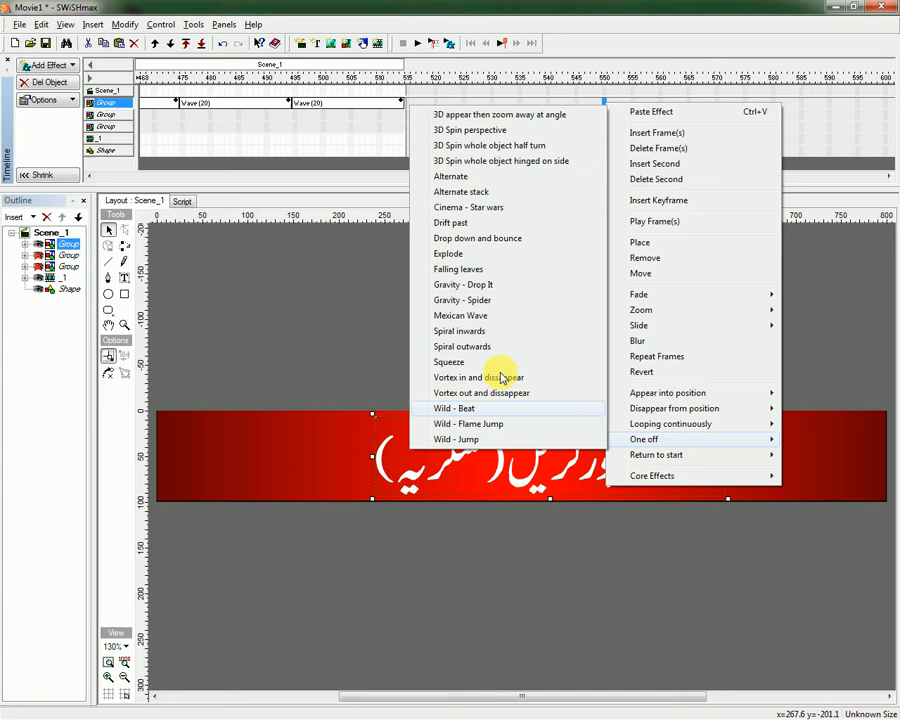
pyautogui.click(468, 253)
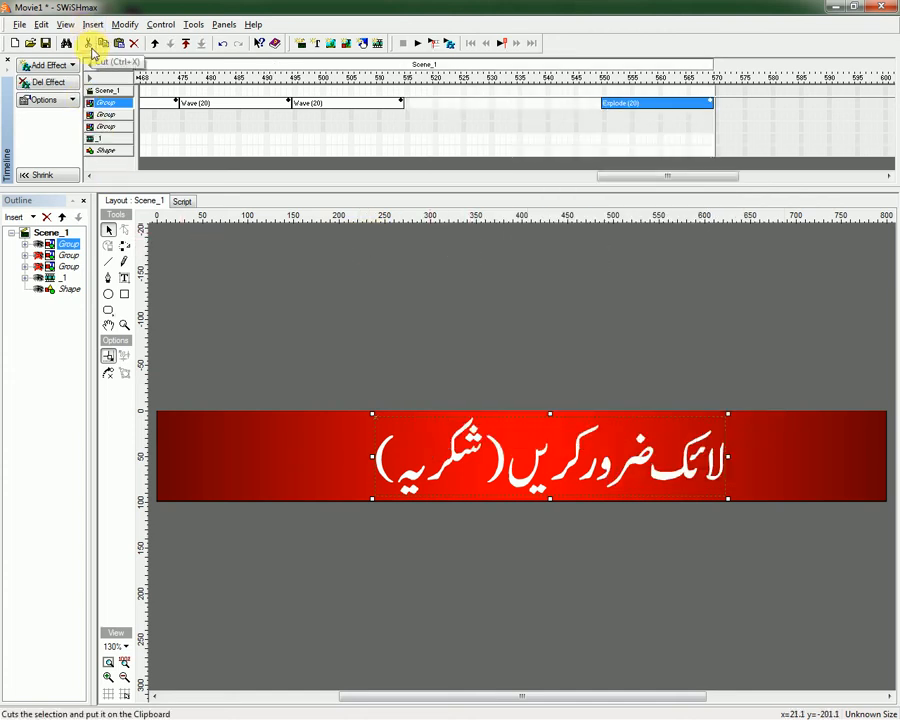
# Export the movie as an SWF file named scrool.swf into the urdutechnicaltv folder.
pyautogui.click(19, 25)
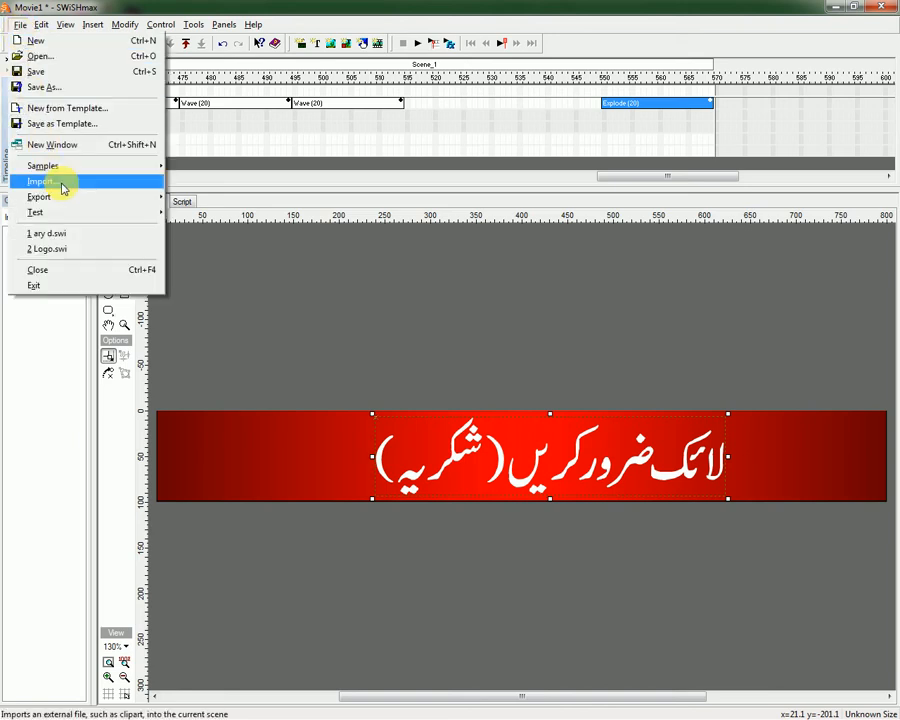
pyautogui.moveTo(63, 198)
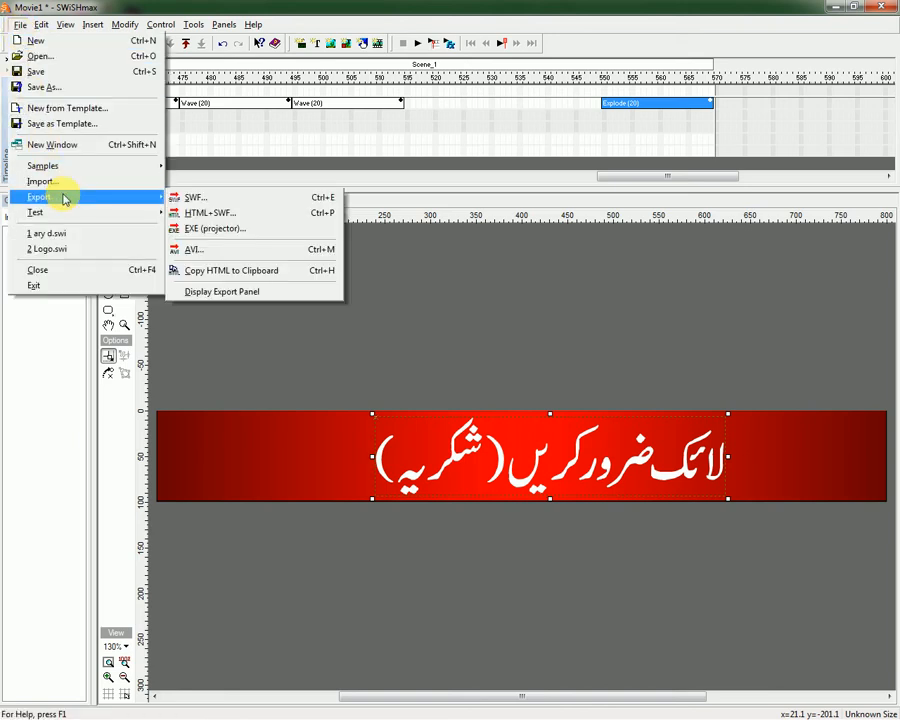
pyautogui.click(221, 199)
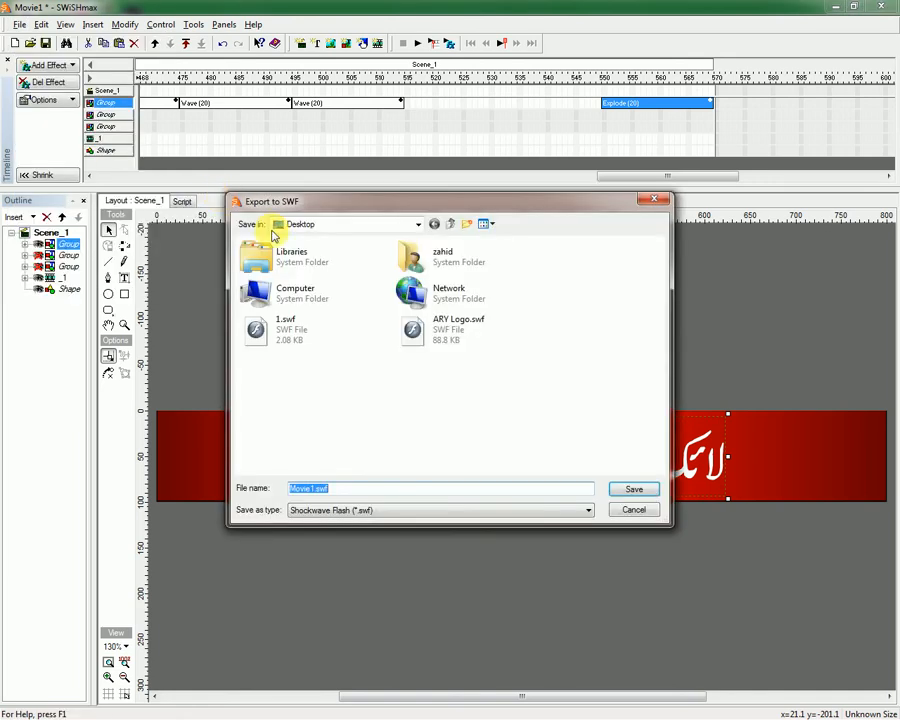
pyautogui.click(339, 226)
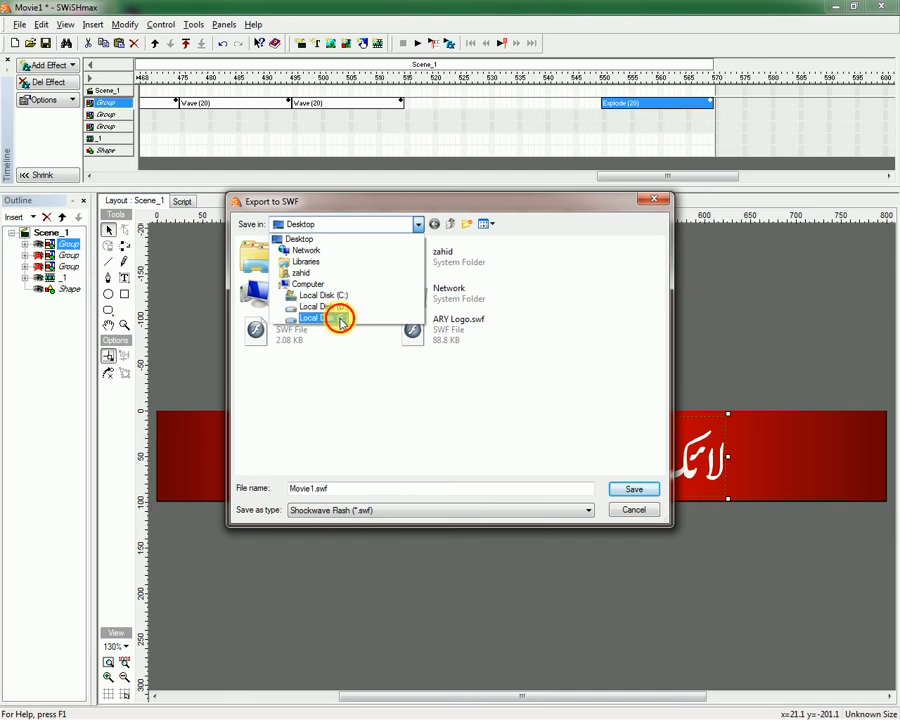
pyautogui.click(339, 318)
pyautogui.doubleClick(314, 270)
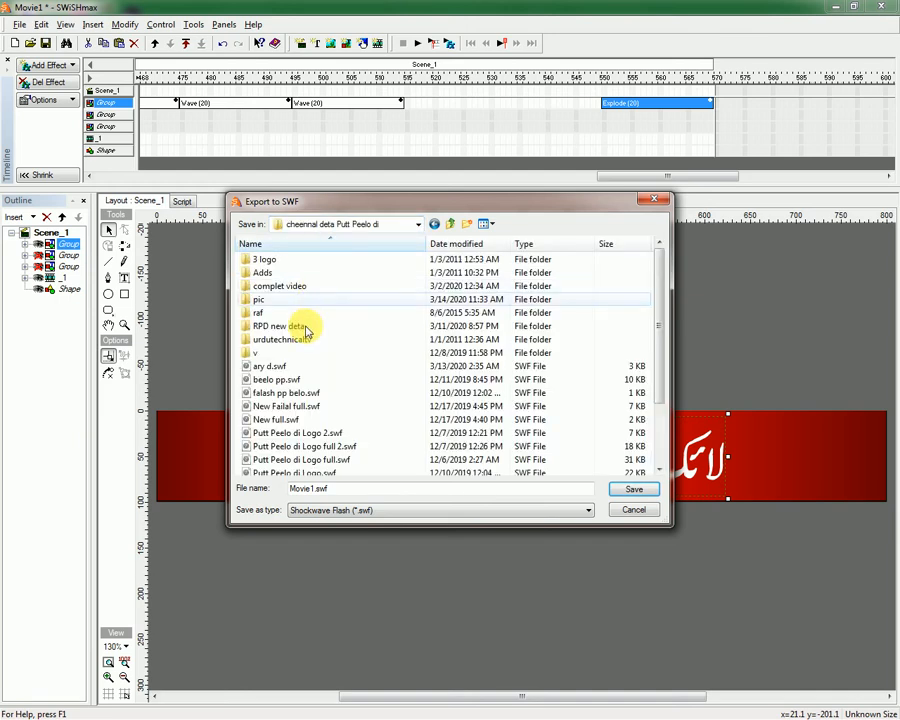
pyautogui.doubleClick(299, 339)
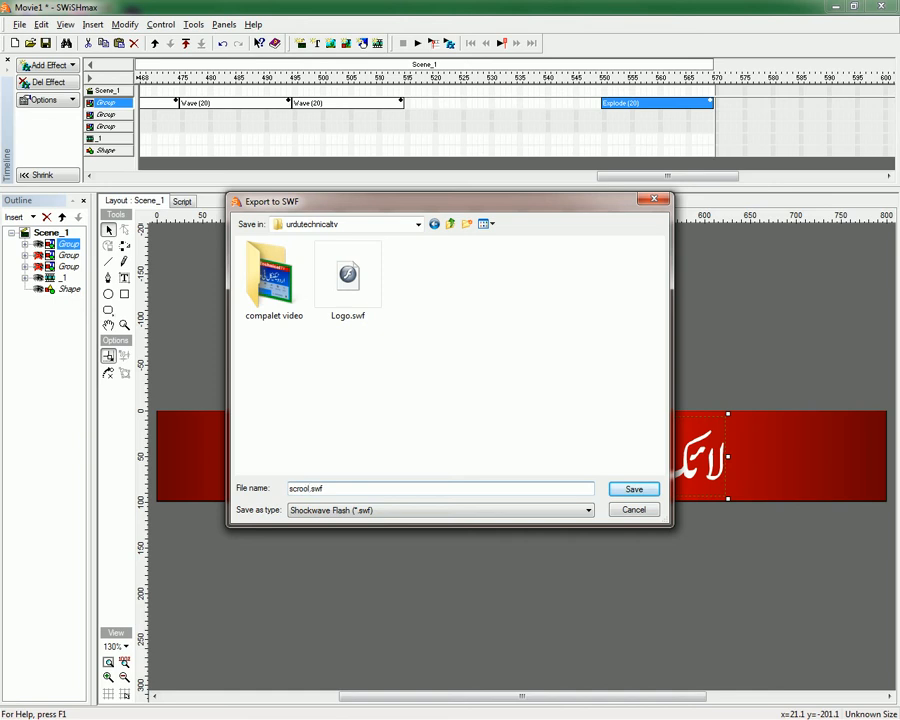
pyautogui.click(644, 490)
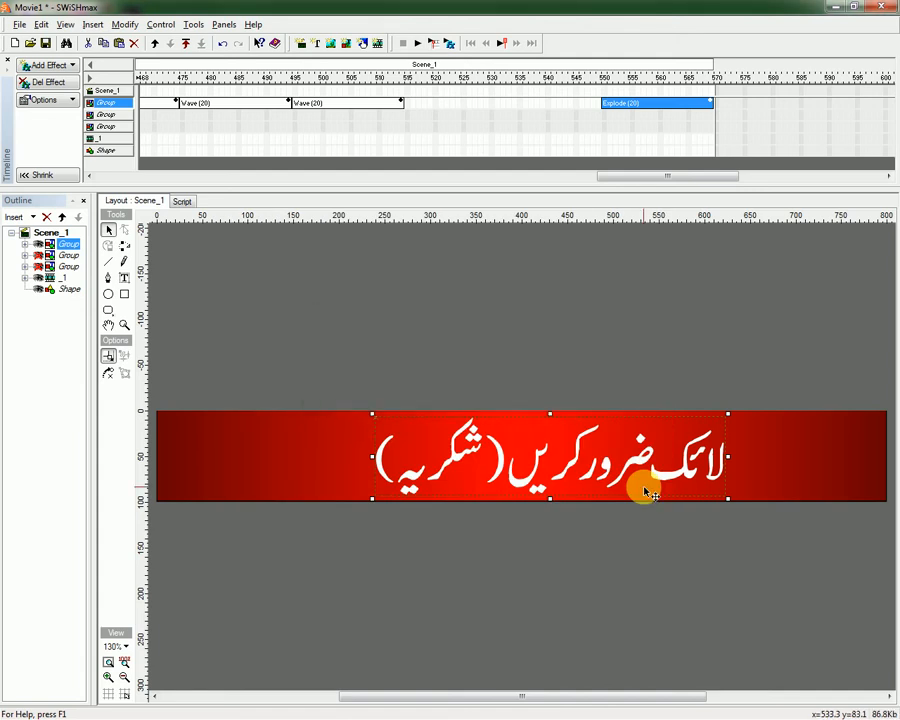
# Minimize SWiSHmax and CorelDRAW, switch to the karaoke video player and close it.
pyautogui.click(835, 10)
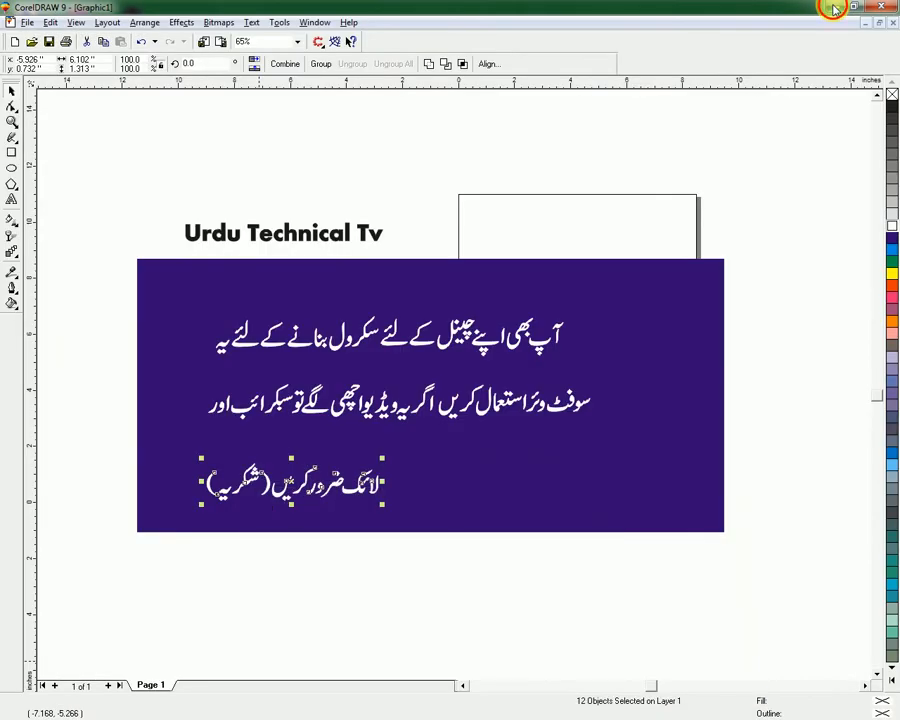
pyautogui.click(829, 8)
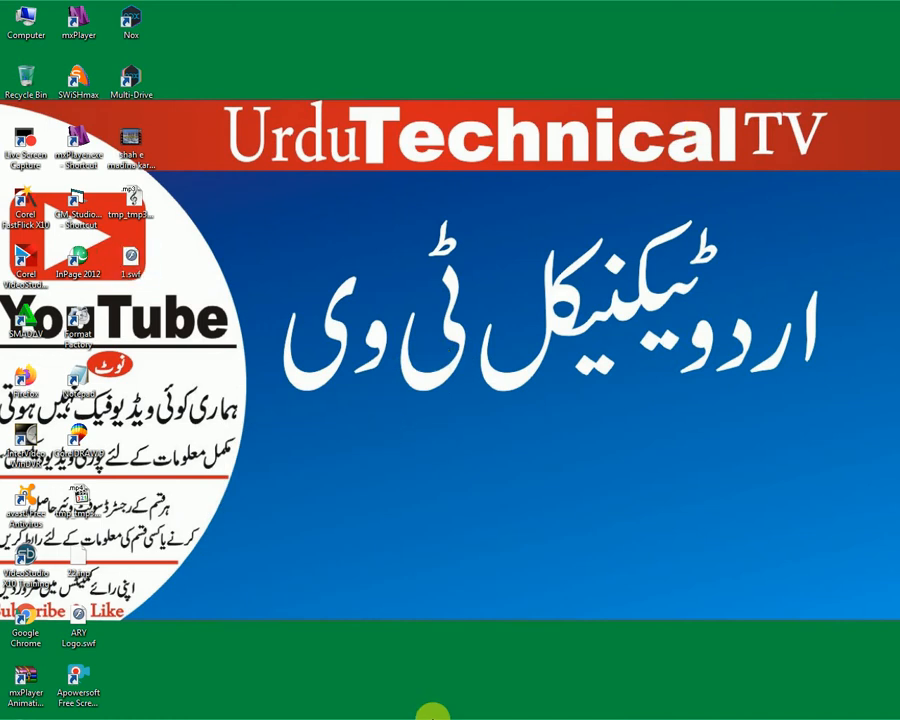
pyautogui.hotkey('alt', 'Tab')
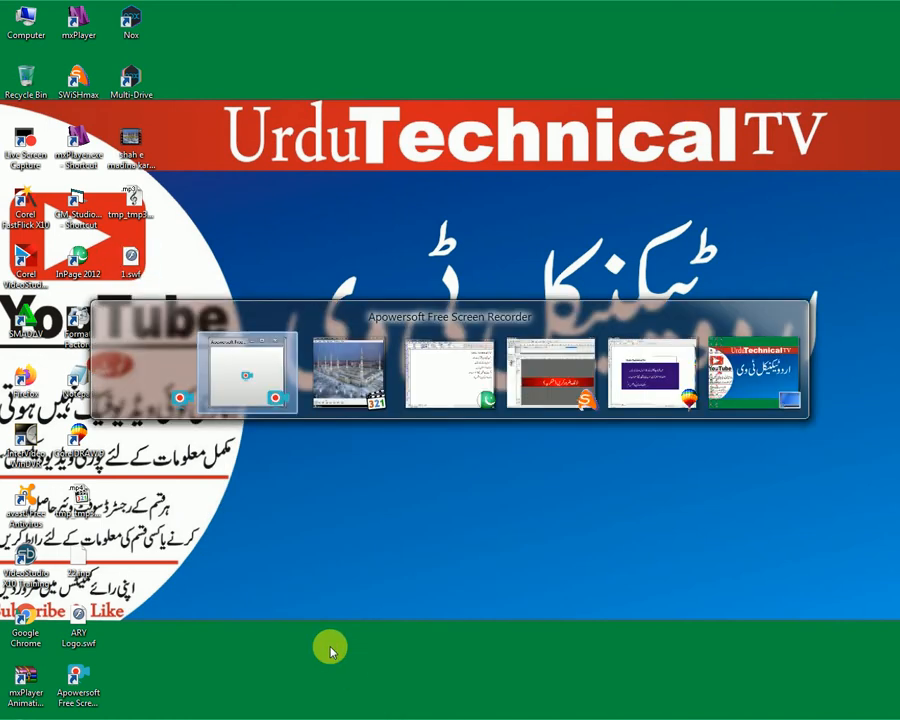
pyautogui.hotkey('alt', 'Tab')
pyautogui.hotkey('alt', 'Tab')
pyautogui.hotkey('alt', 'Tab')
pyautogui.hotkey('alt', 'Tab')
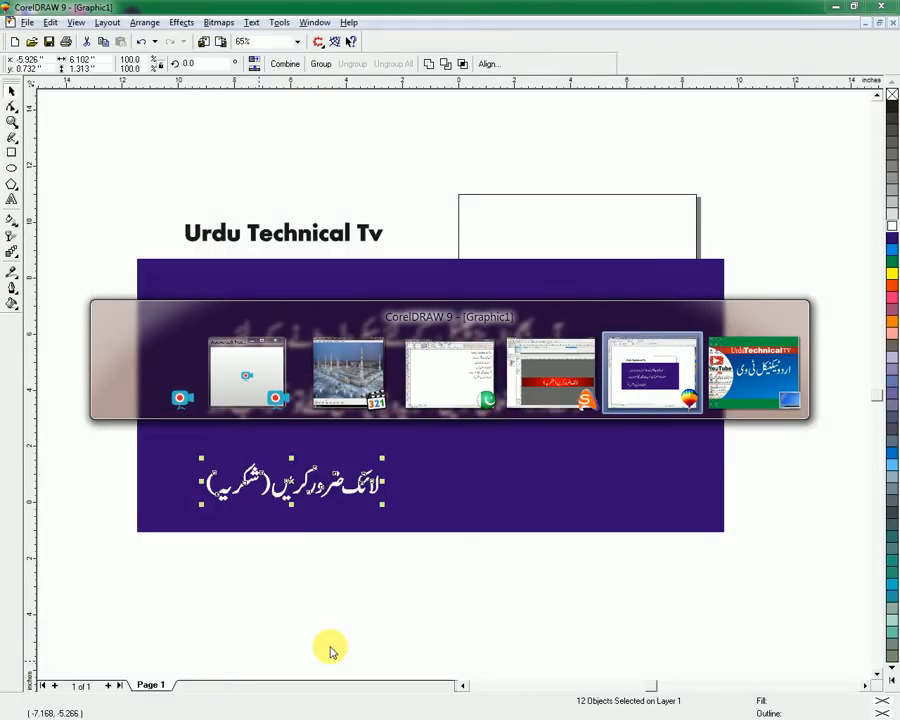
pyautogui.hotkey('alt', 'Tab')
pyautogui.hotkey('alt', 'Tab')
pyautogui.hotkey('alt', 'Tab')
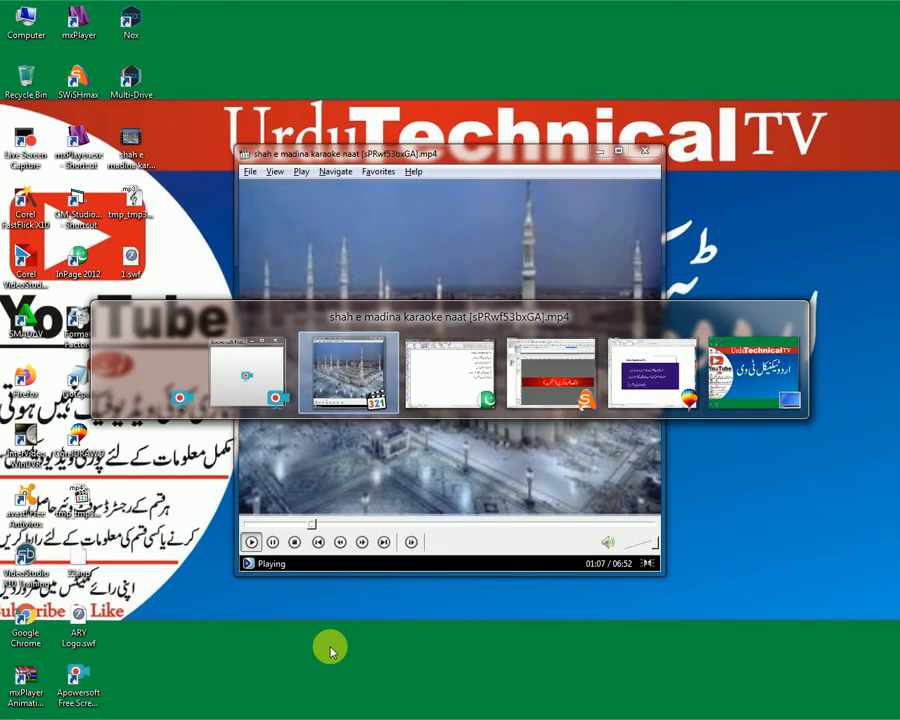
pyautogui.click(643, 155)
pyautogui.rightClick(387, 288)
pyautogui.click(416, 338)
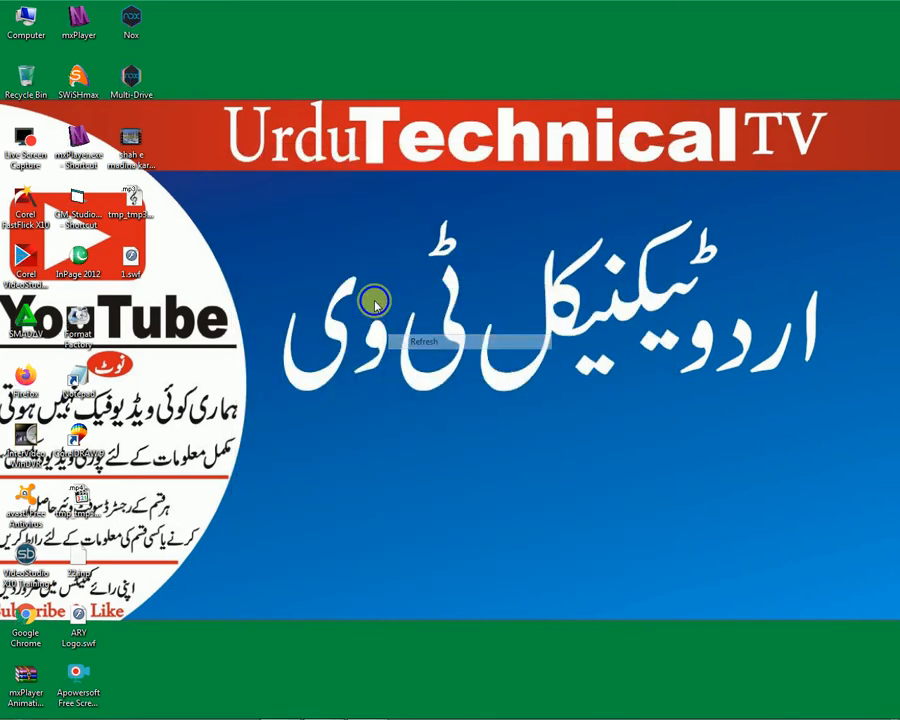
pyautogui.rightClick(375, 303)
pyautogui.click(390, 360)
pyautogui.rightClick(360, 316)
pyautogui.click(394, 381)
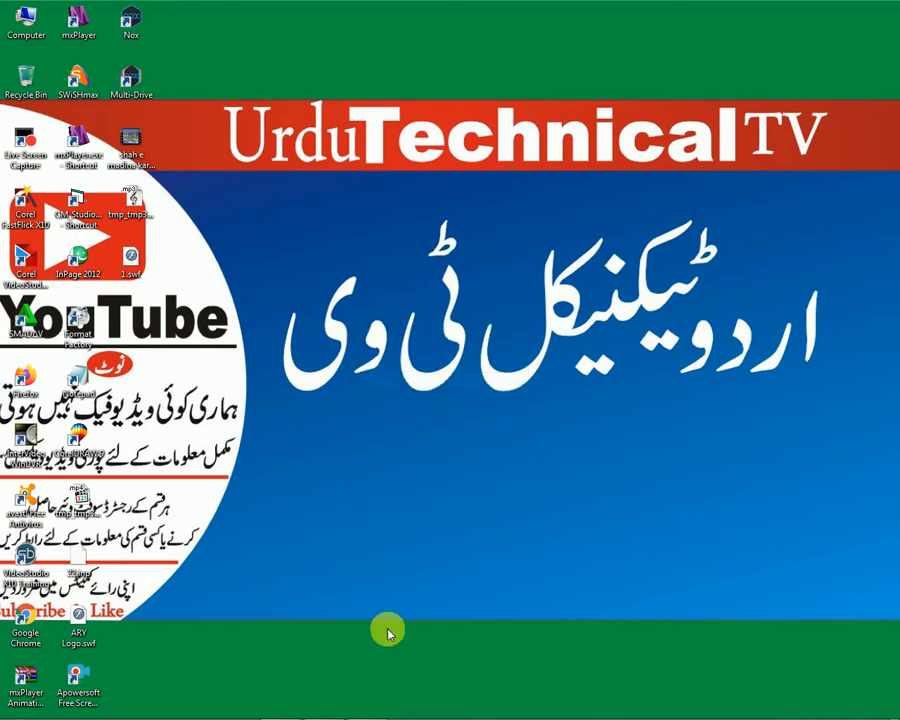
# Launch the CMS player from its desktop shortcut and move its control window clear of the playing video.
pyautogui.moveTo(322, 706)
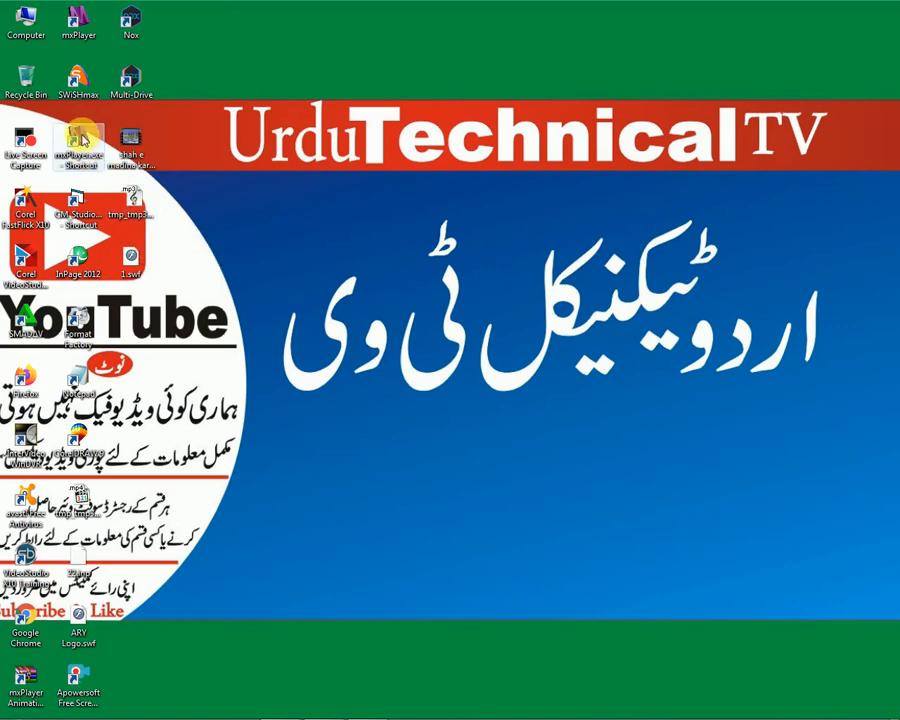
pyautogui.click(78, 205)
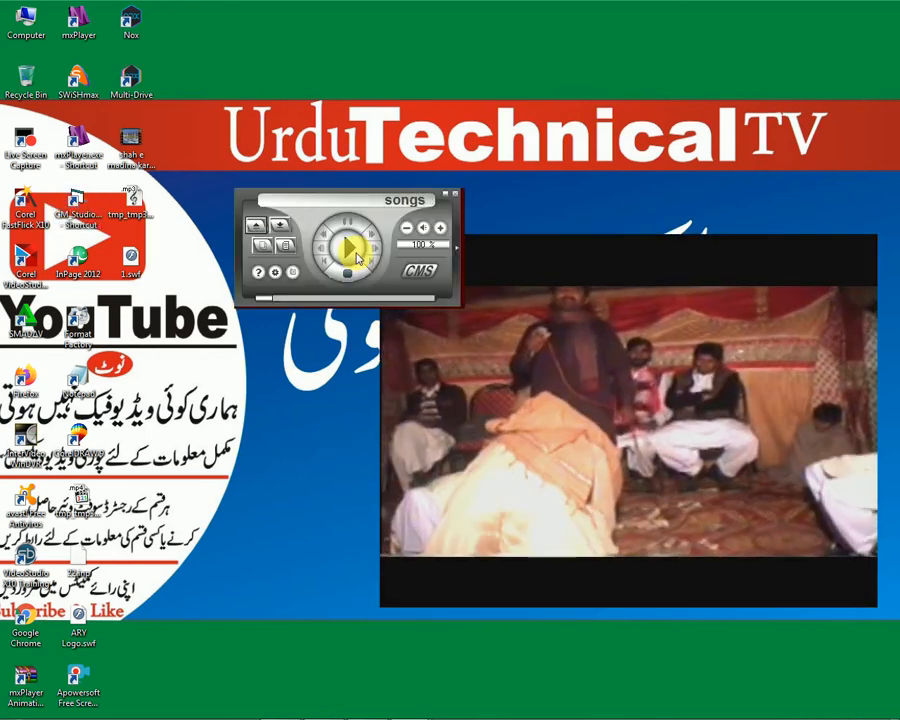
pyautogui.moveTo(331, 195); pyautogui.dragTo(242, 340)
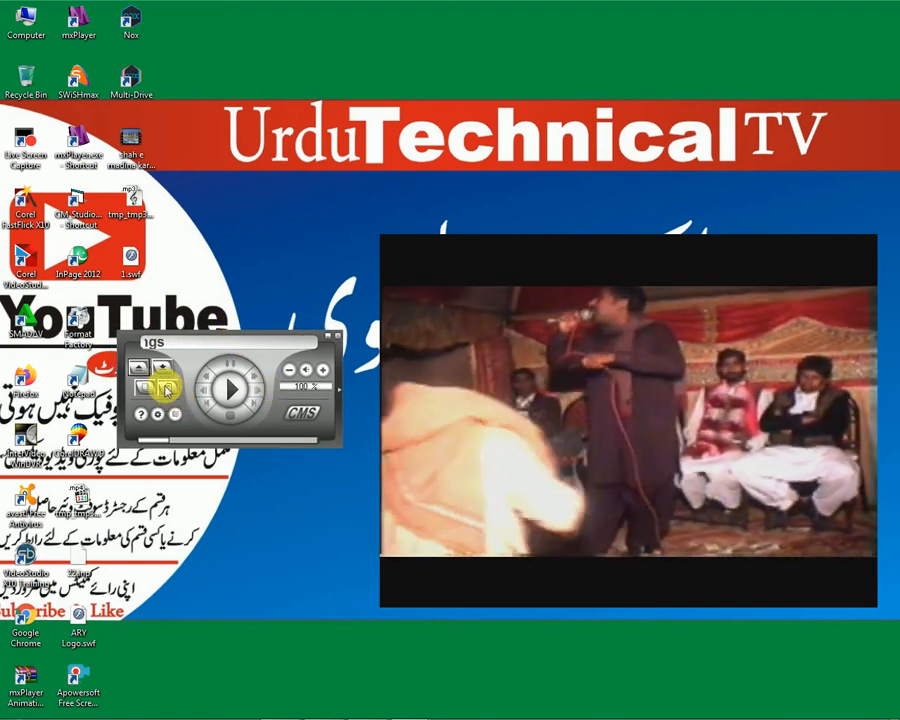
# Open Scrolls And Logo Manage and delete the existing entry Rutt peelo di pp Now.swf from Flash Strip 1.
pyautogui.click(167, 390)
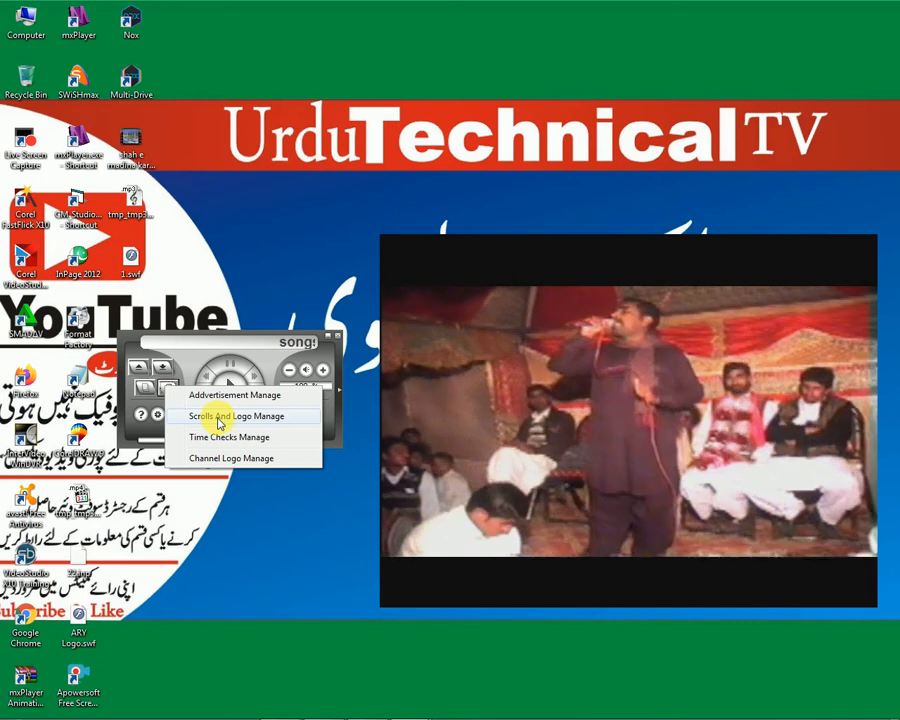
pyautogui.click(219, 418)
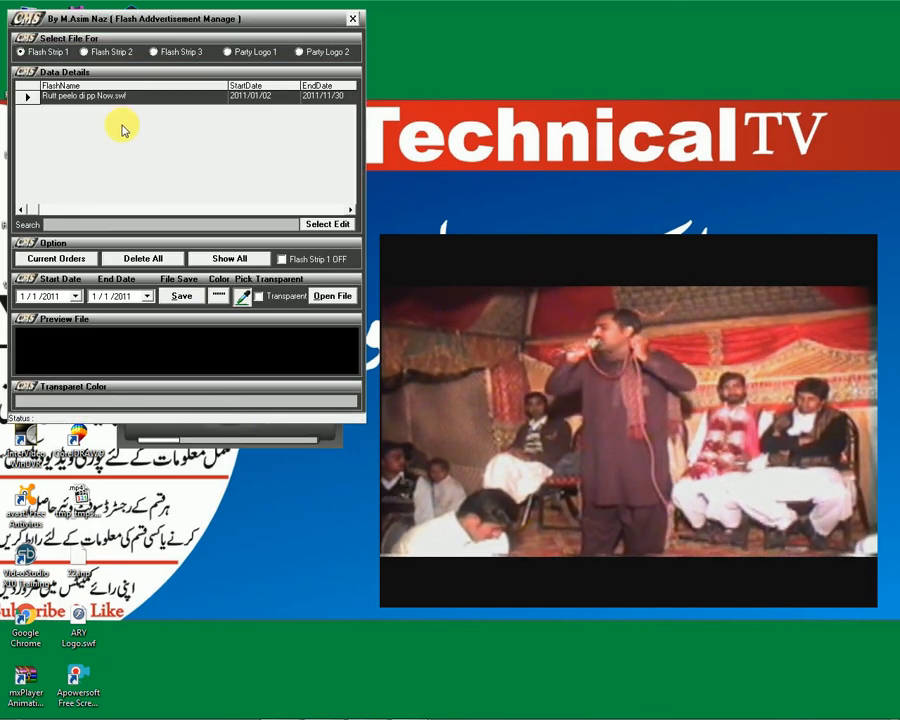
pyautogui.click(27, 97)
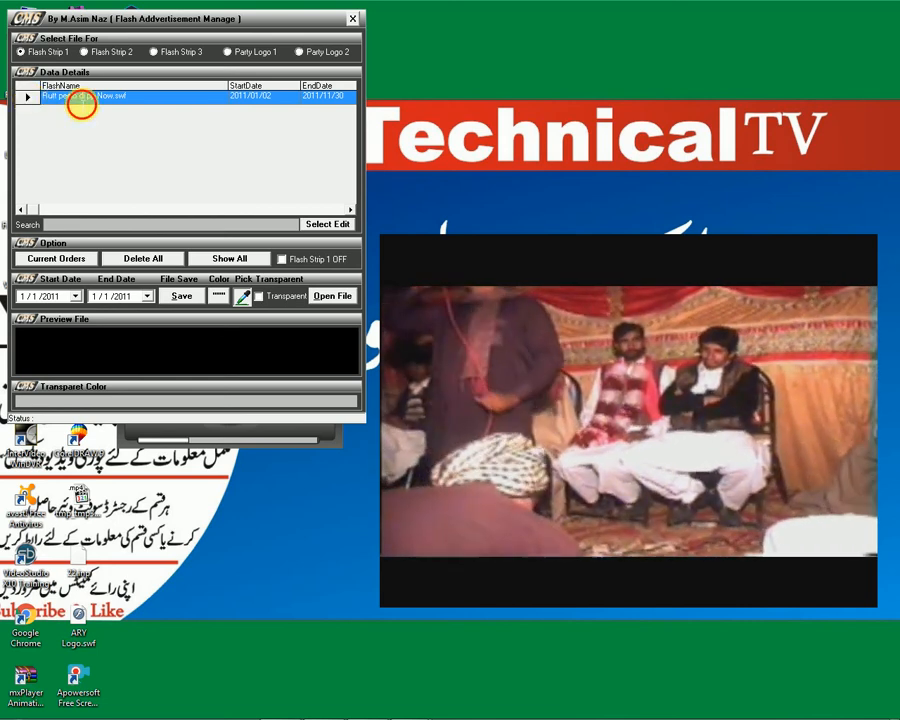
pyautogui.doubleClick(80, 103)
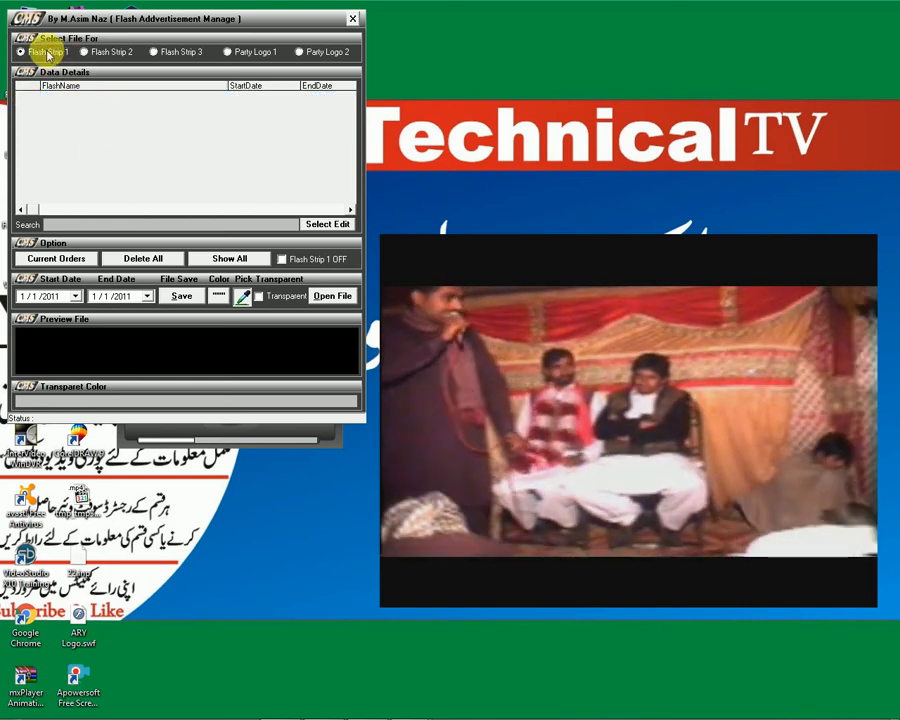
# Set the Flash Strip 1 end date to 8/31/2011.
pyautogui.click(147, 297)
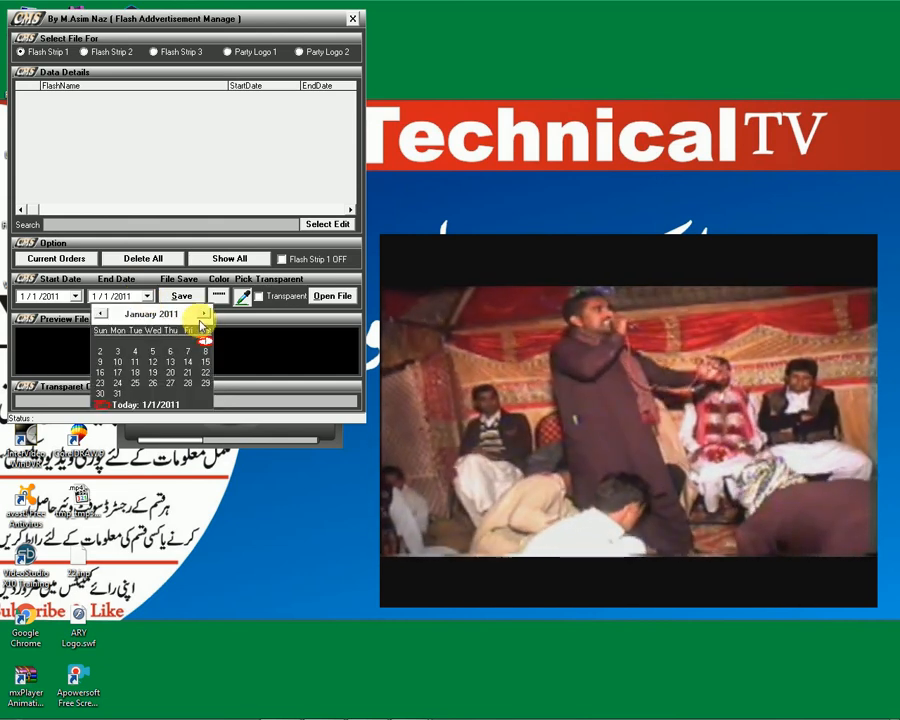
pyautogui.click(204, 315)
pyautogui.click(204, 315)
pyautogui.click(204, 315)
pyautogui.click(204, 315)
pyautogui.click(204, 315)
pyautogui.click(204, 315)
pyautogui.click(204, 315)
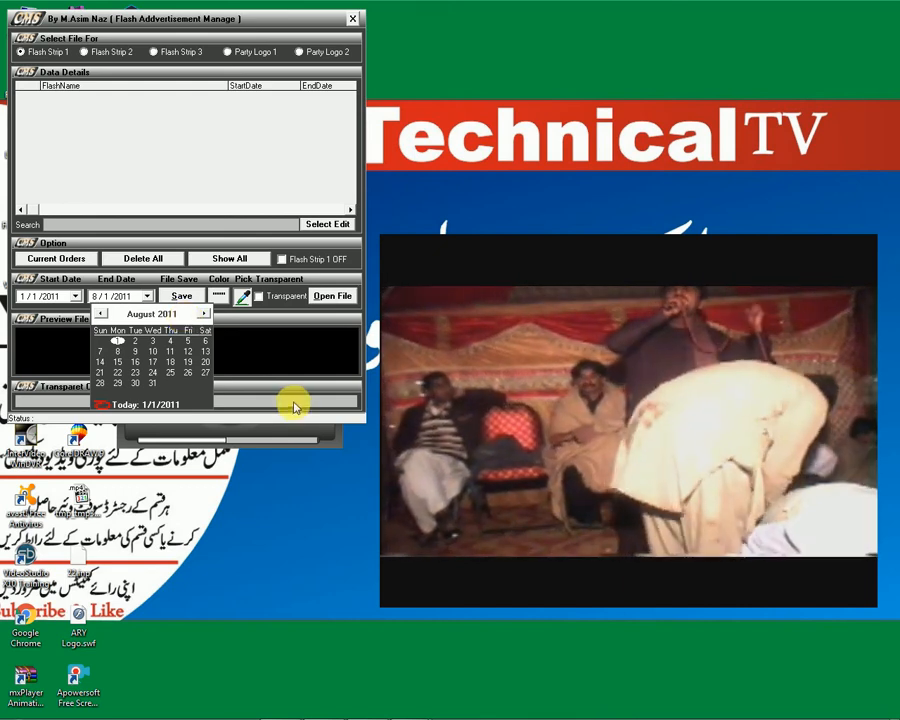
pyautogui.click(153, 384)
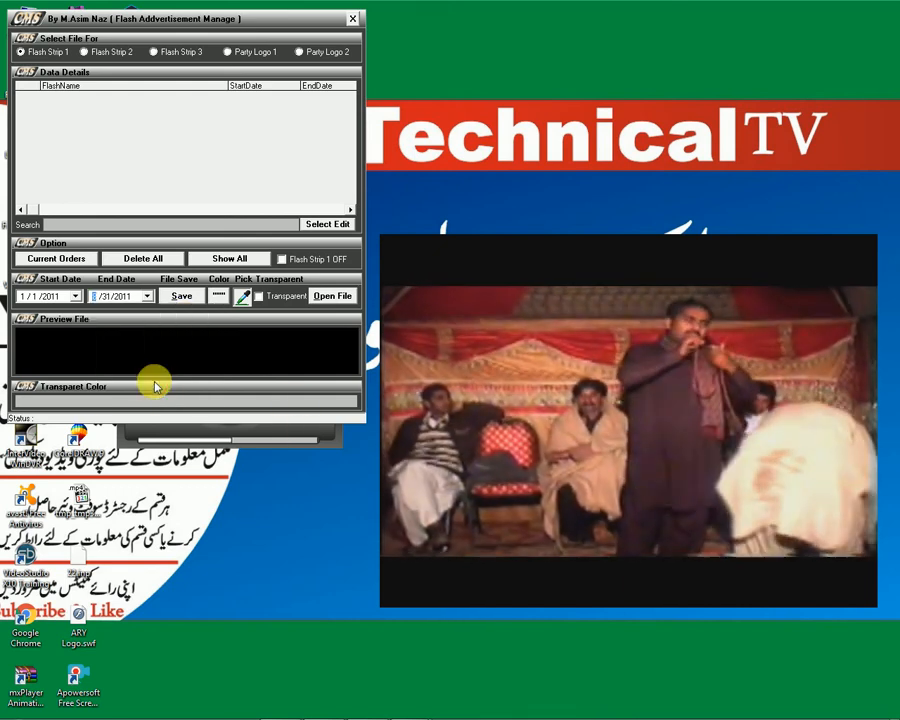
# Set the Flash Strip 1 transparent color to black and enable the Transparent option.
pyautogui.click(224, 300)
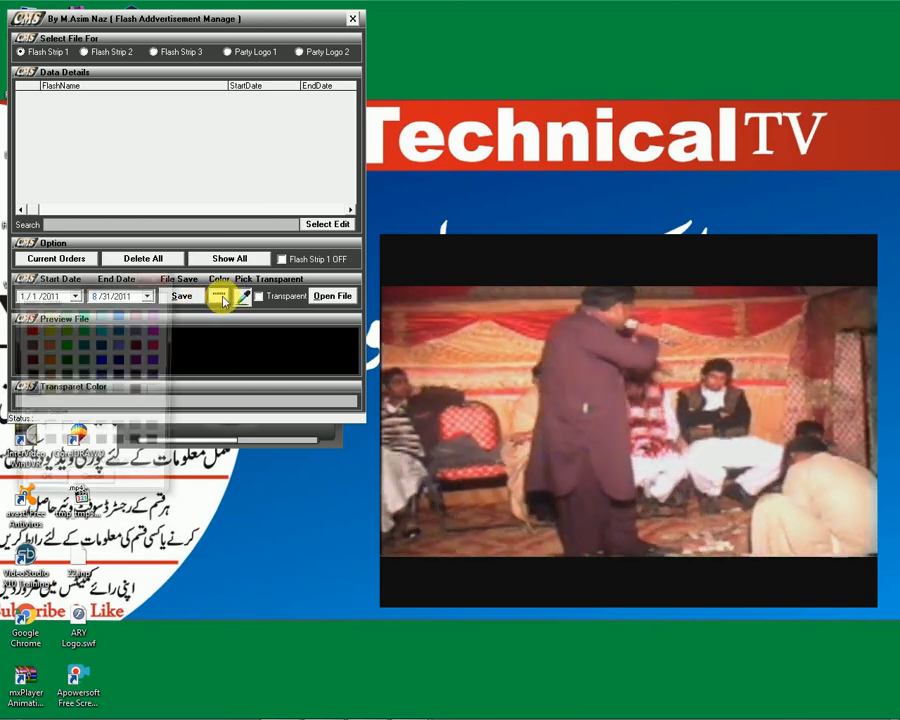
pyautogui.click(29, 391)
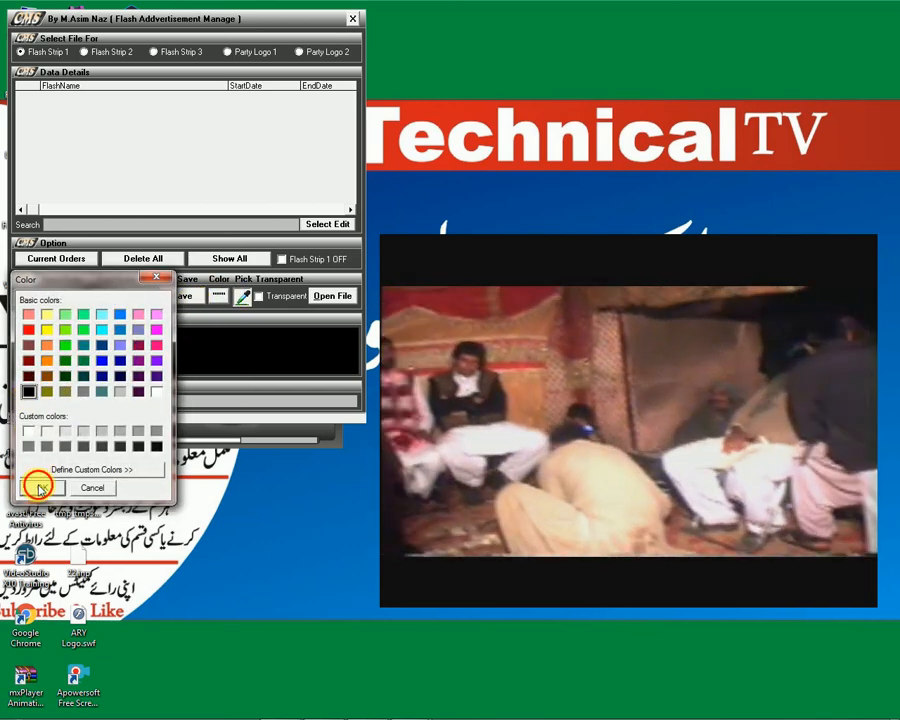
pyautogui.click(40, 488)
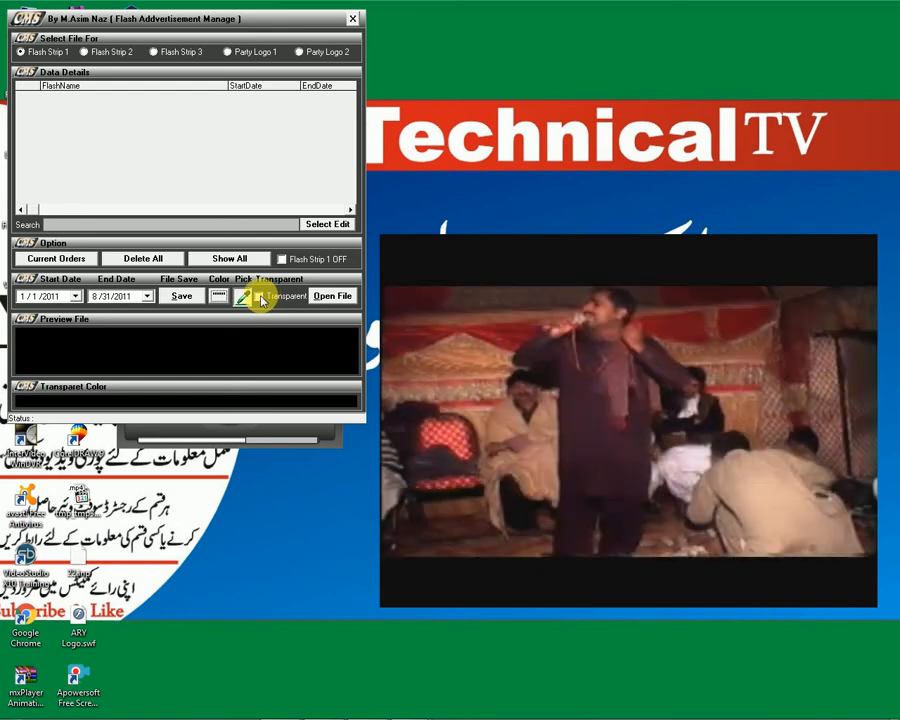
pyautogui.click(259, 297)
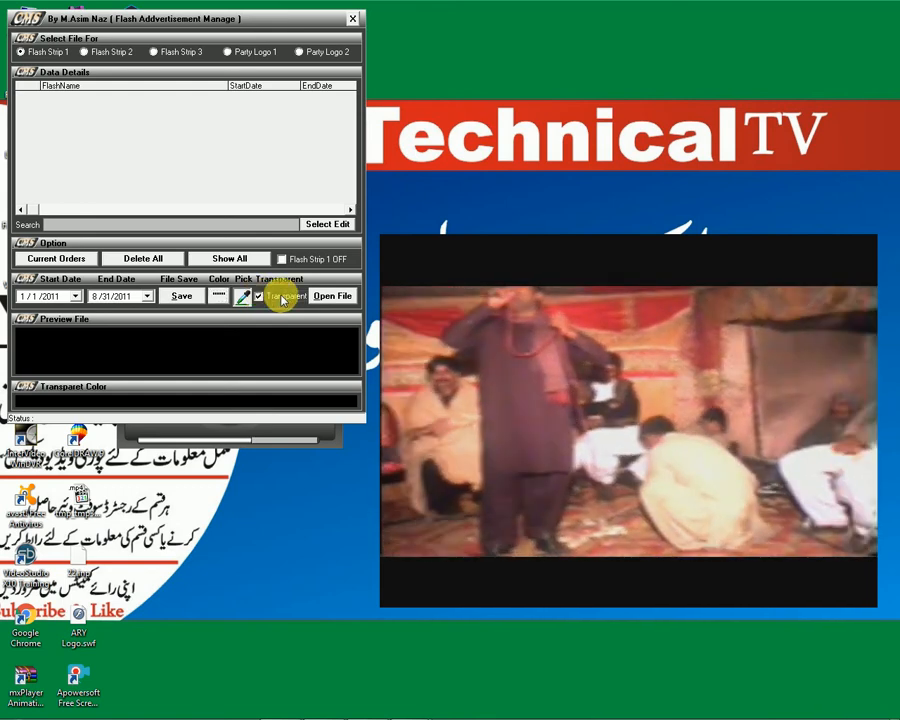
# Load scrool.swf from the urdutechnicaltv folder and save it as the Flash Strip 1 entry.
pyautogui.click(332, 299)
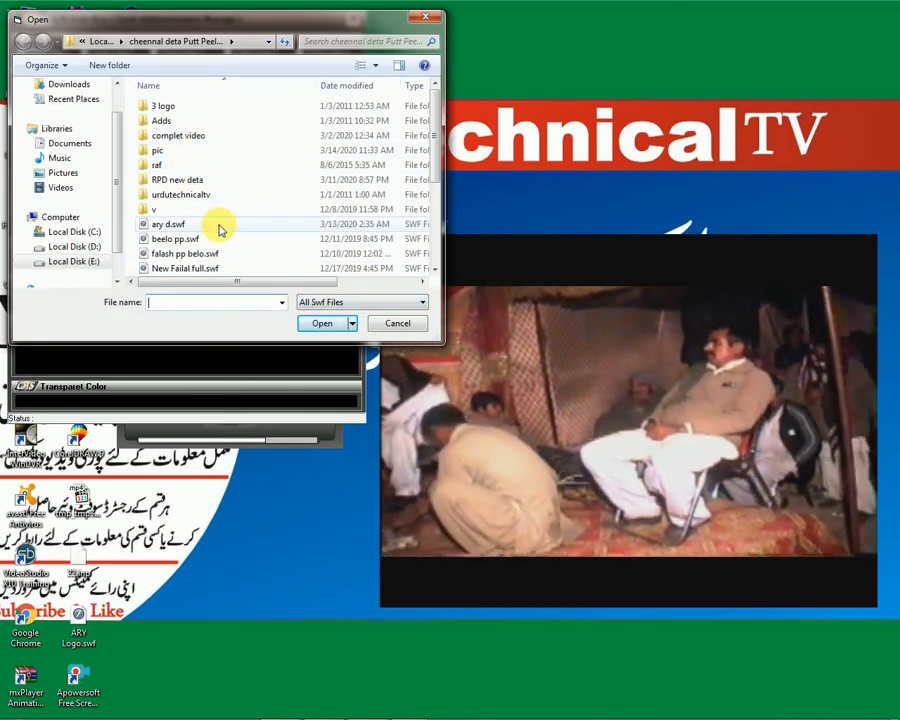
pyautogui.doubleClick(200, 195)
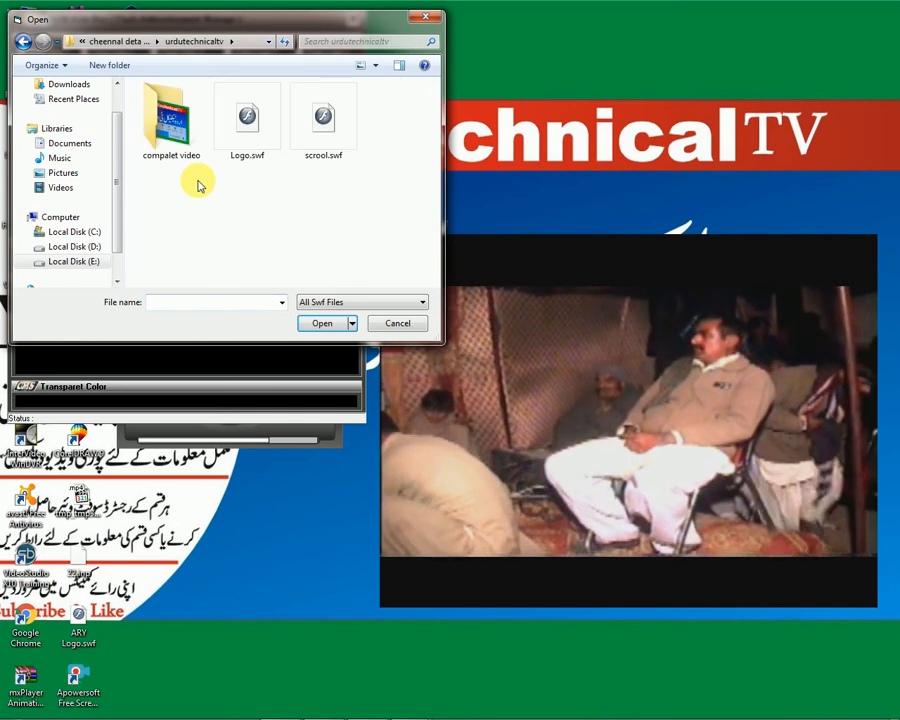
pyautogui.doubleClick(323, 122)
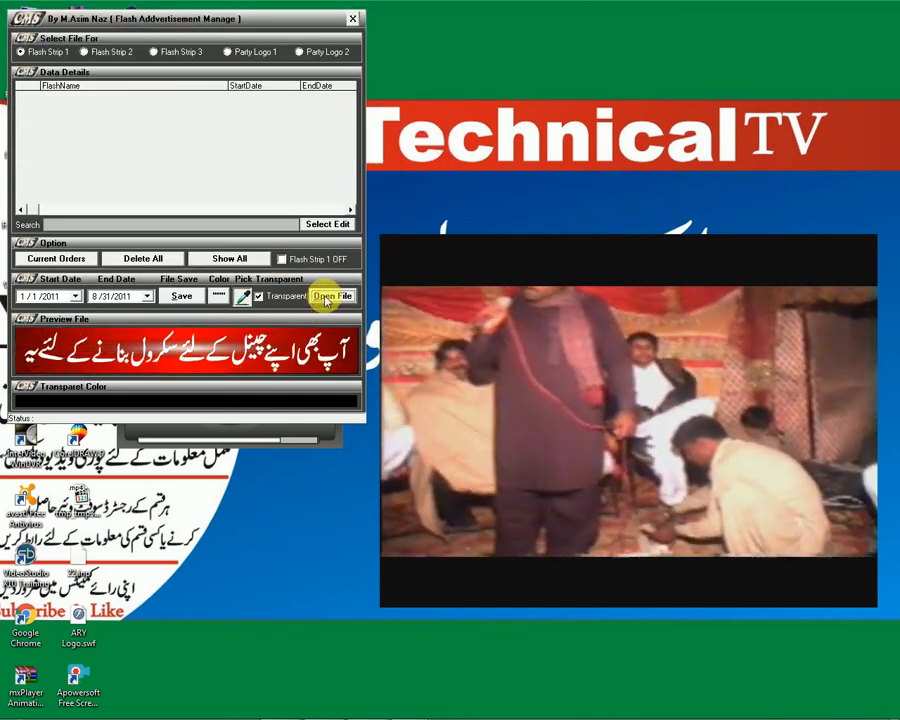
pyautogui.click(184, 296)
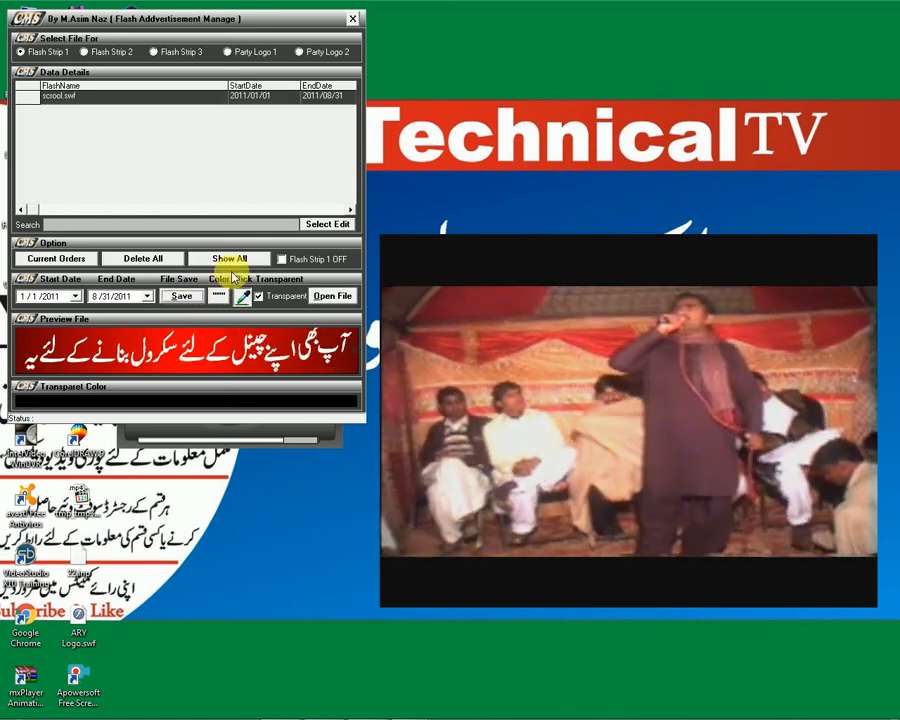
# Turn Flash Strip 1 on, select the scrool.swf entry, and close the Flash Advertisement Manage window.
pyautogui.click(282, 260)
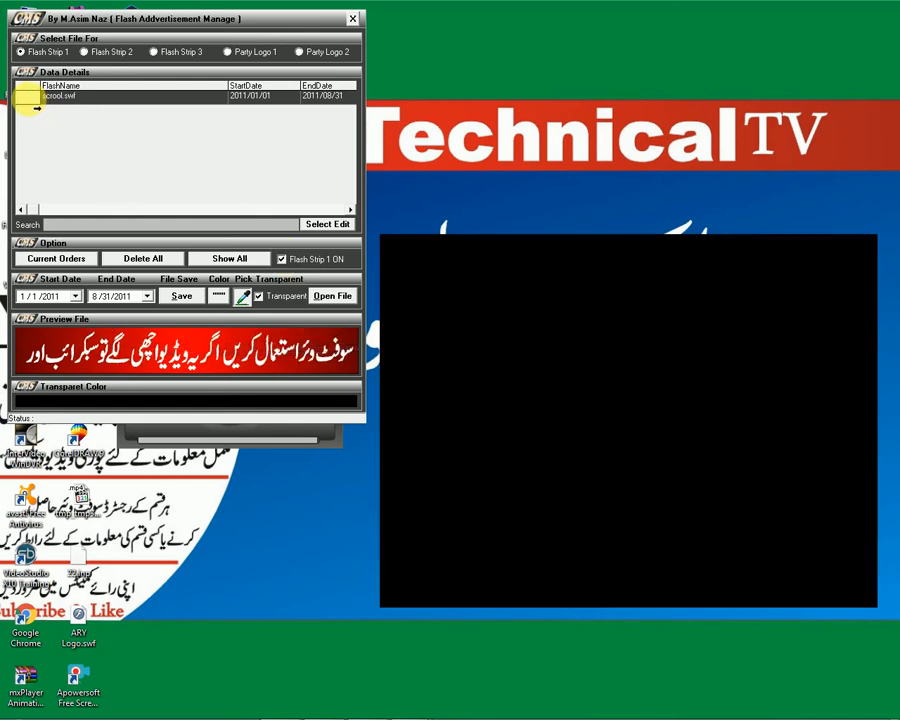
pyautogui.click(30, 98)
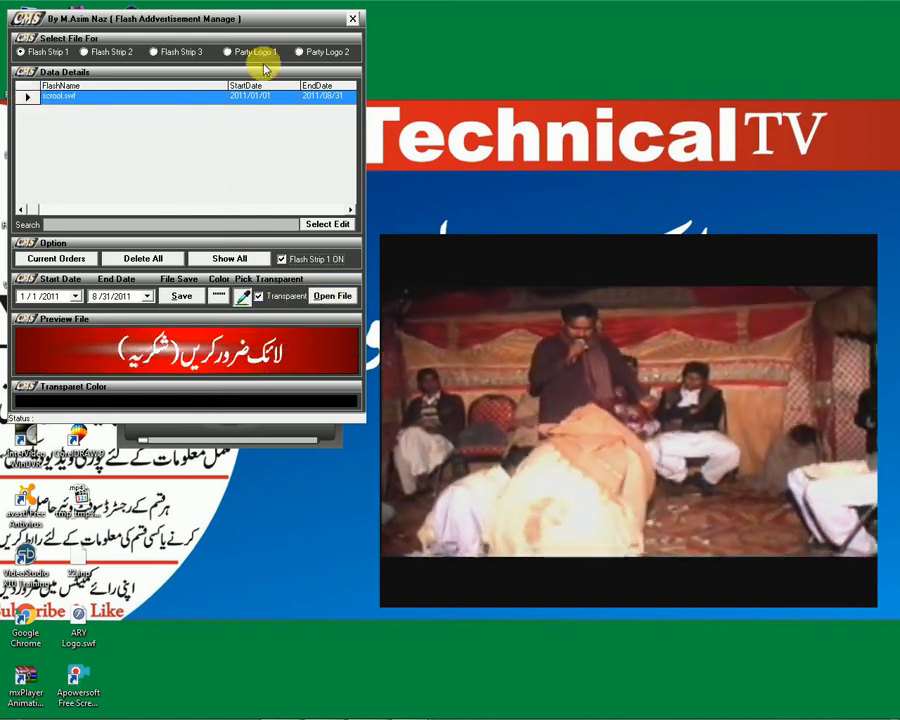
pyautogui.click(352, 19)
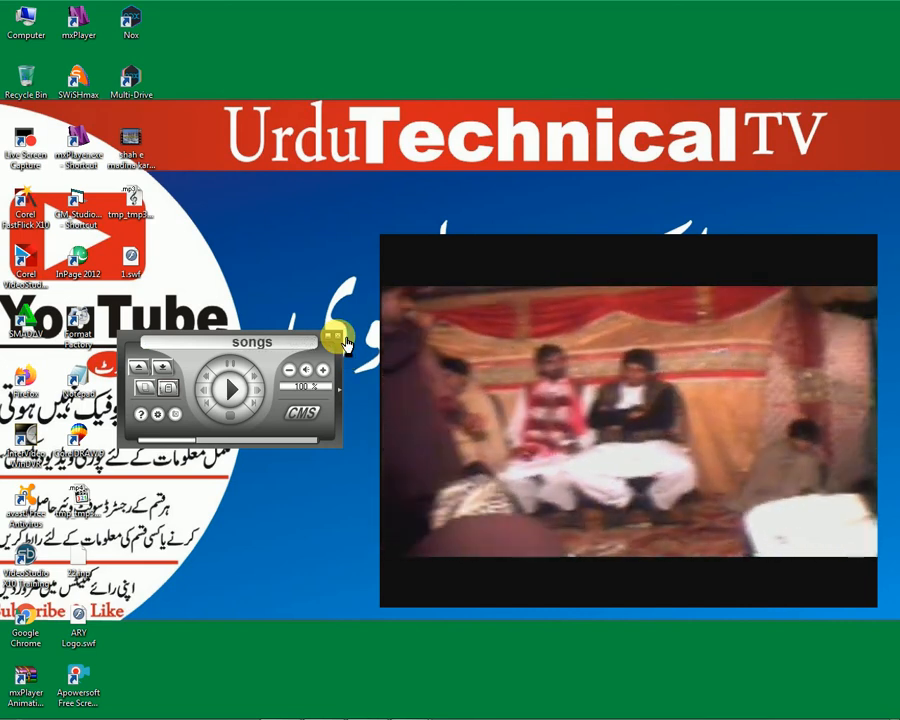
# Close the CMS player and refresh the desktop.
pyautogui.click(340, 340)
pyautogui.rightClick(301, 310)
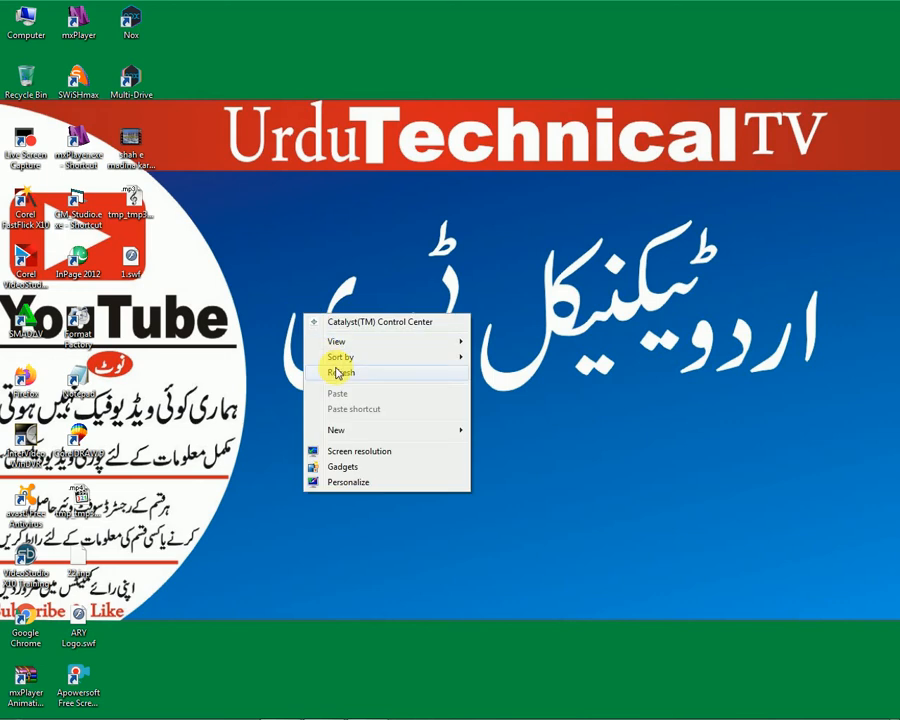
pyautogui.click(312, 369)
# Launch mxPlayer, try the left and right screen positions for its video, and close the player.
pyautogui.doubleClick(78, 140)
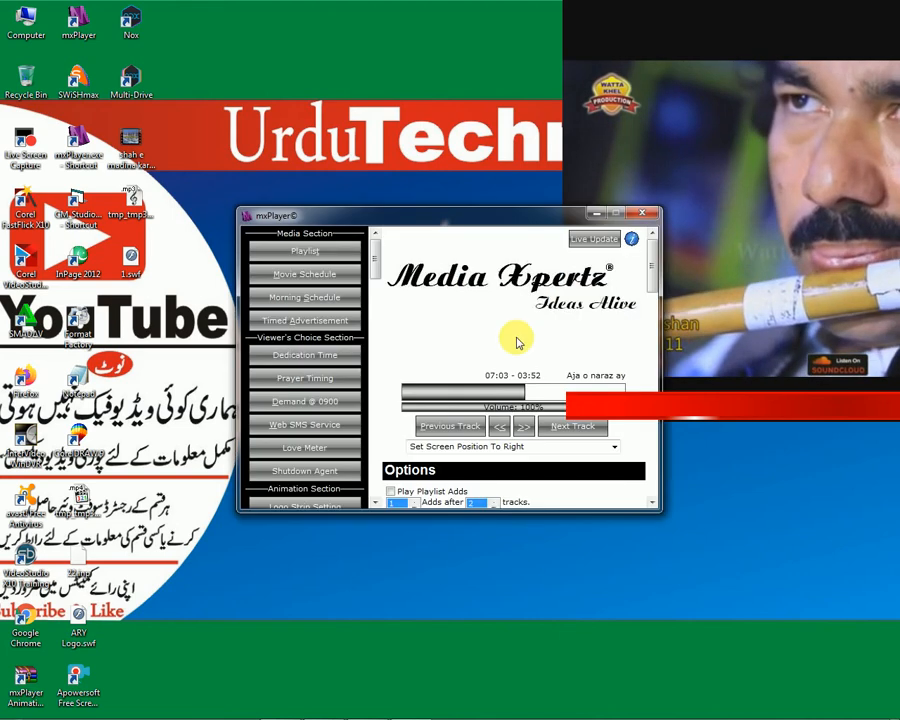
pyautogui.moveTo(527, 224); pyautogui.dragTo(412, 247)
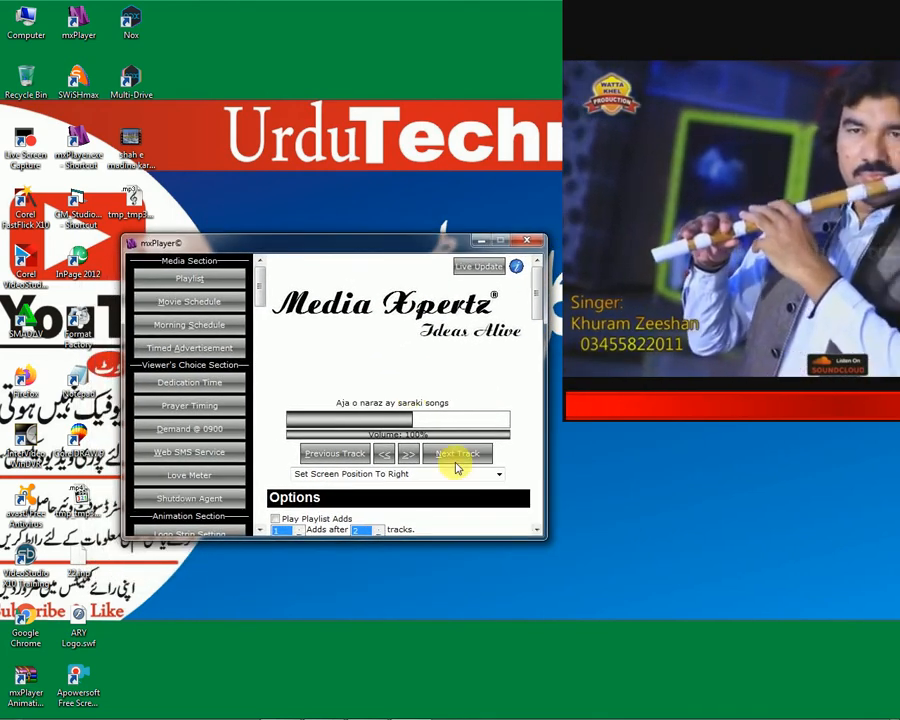
pyautogui.click(499, 475)
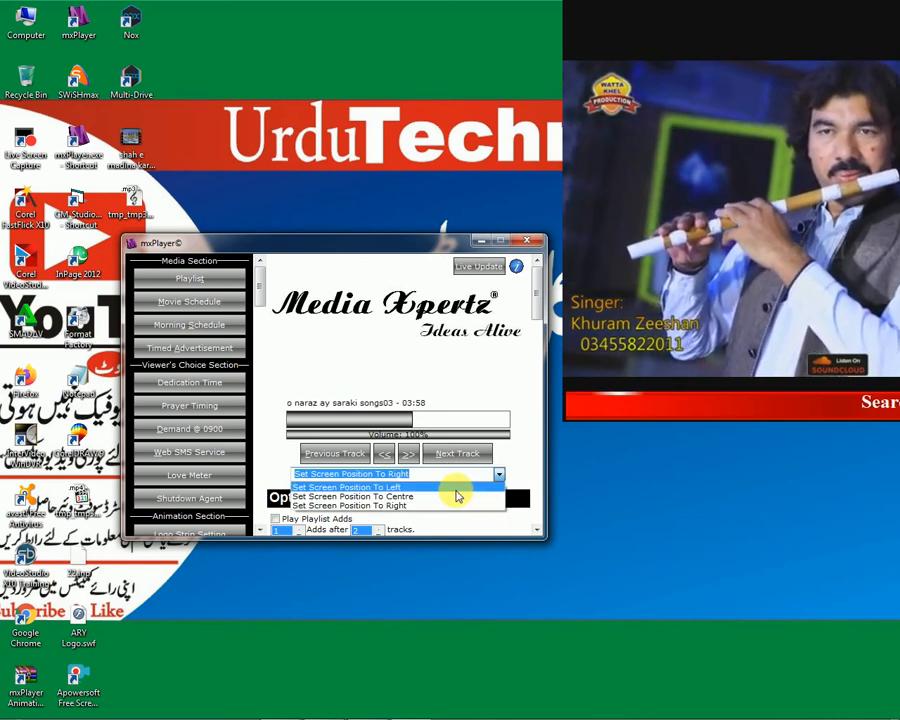
pyautogui.click(455, 488)
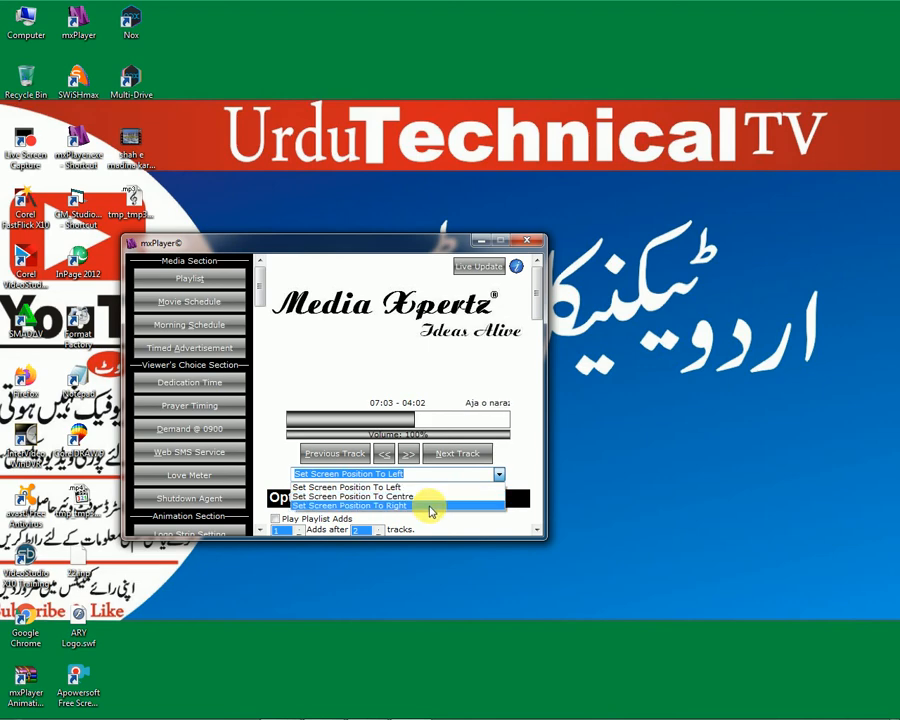
pyautogui.click(430, 508)
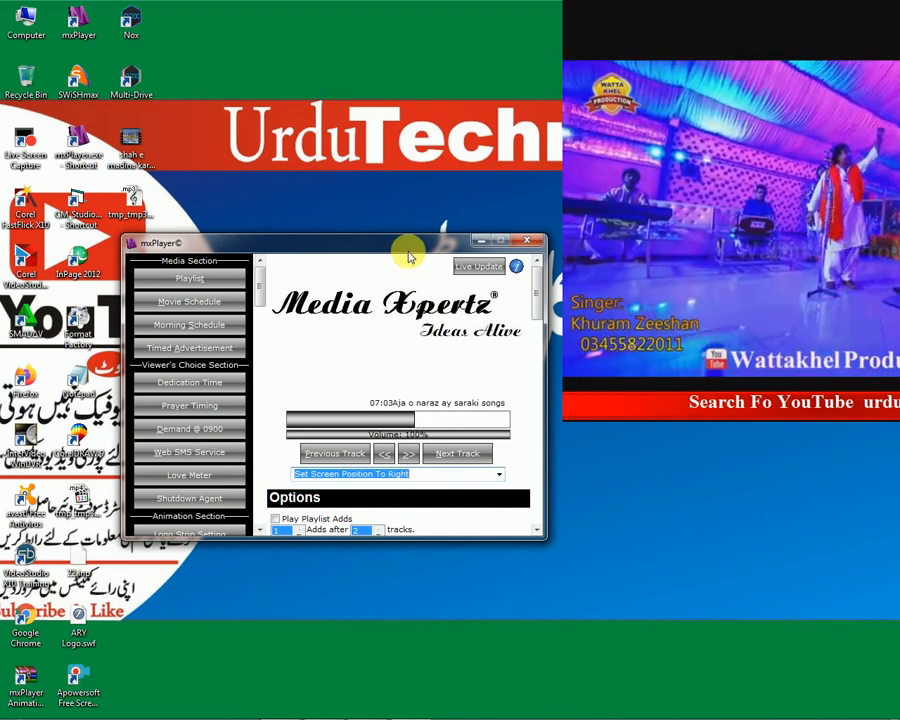
pyautogui.moveTo(408, 246); pyautogui.dragTo(390, 278)
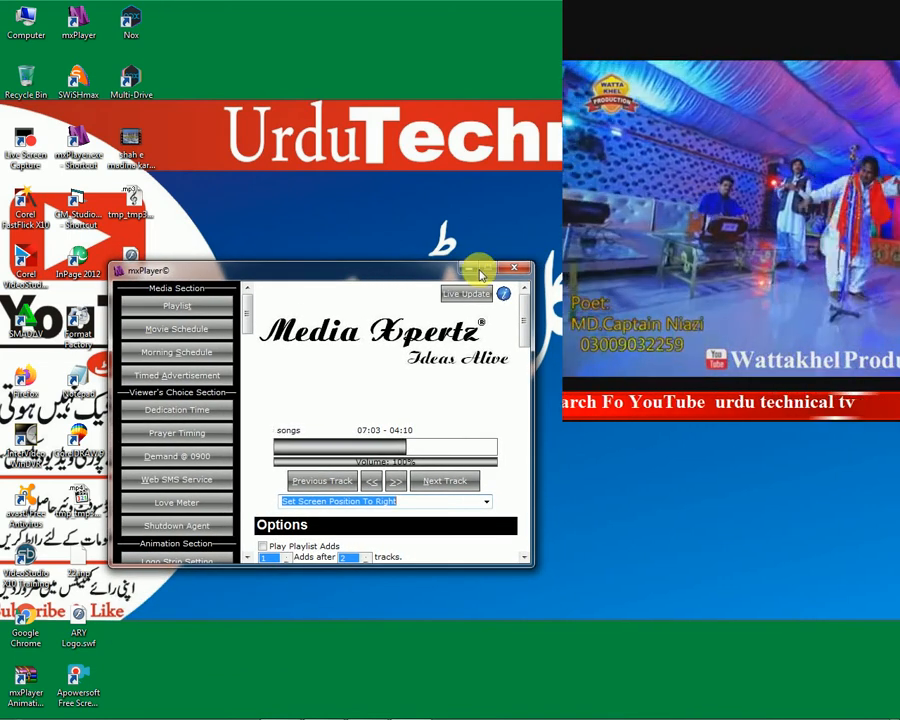
pyautogui.click(508, 272)
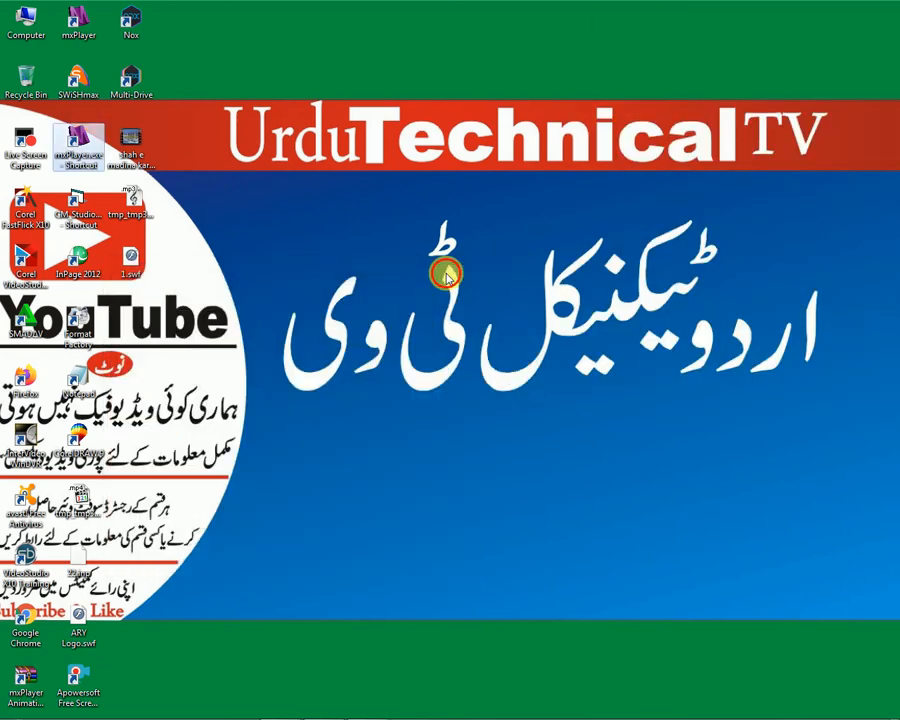
# Set the Windows display resolution to 800 × 600 and keep the new display settings.
pyautogui.rightClick(402, 250)
pyautogui.click(466, 390)
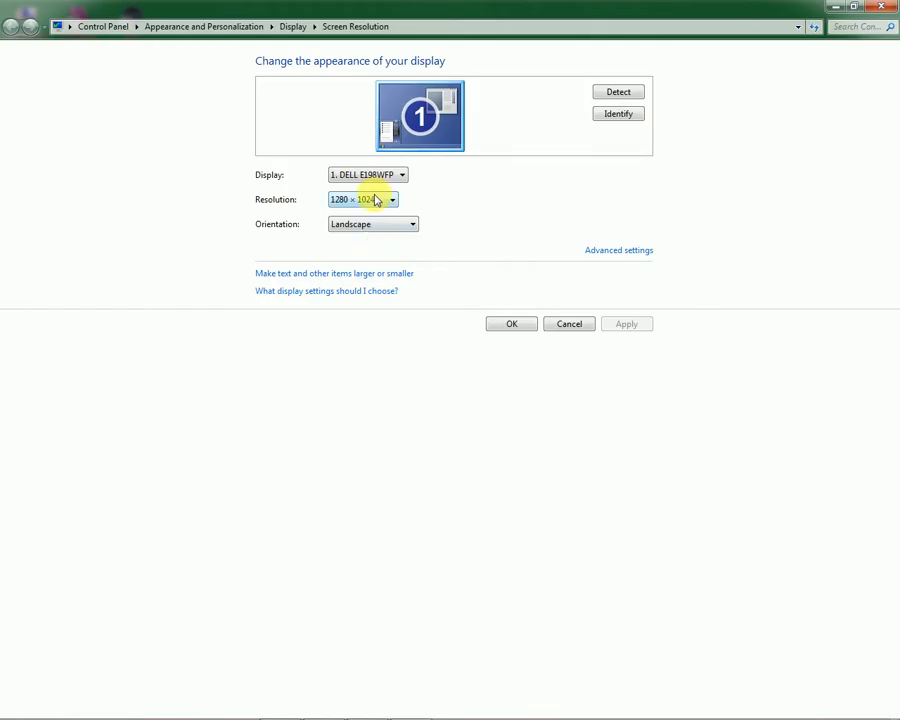
pyautogui.click(370, 201)
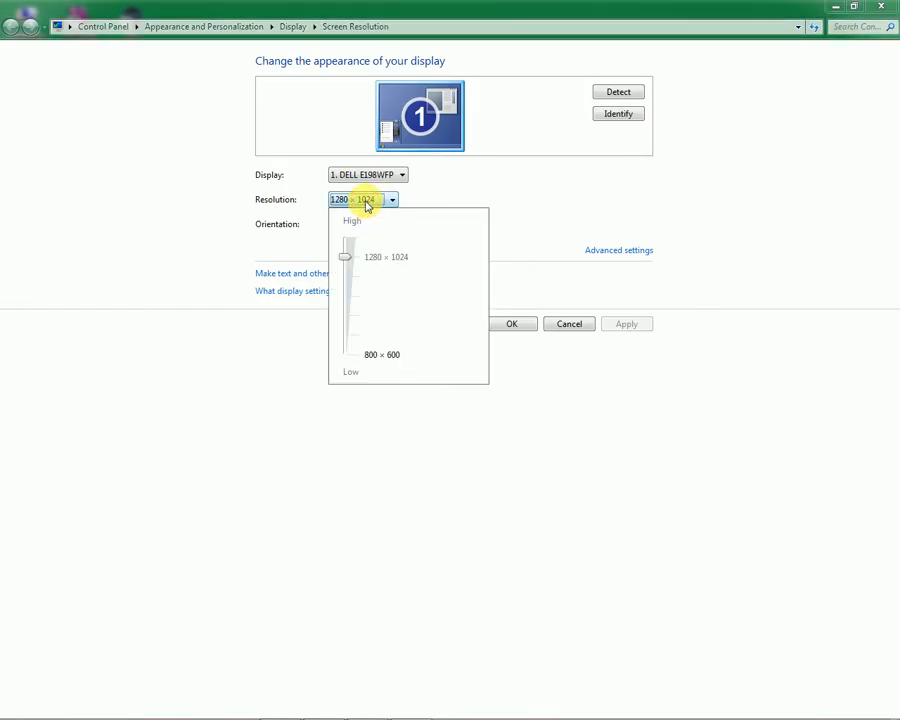
pyautogui.click(348, 350)
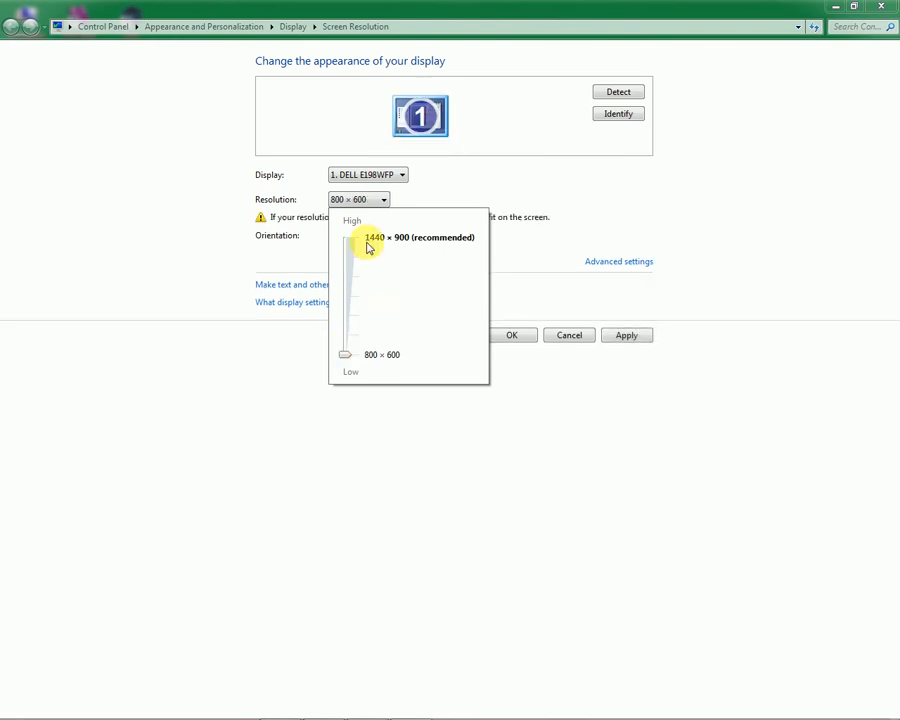
pyautogui.click(358, 206)
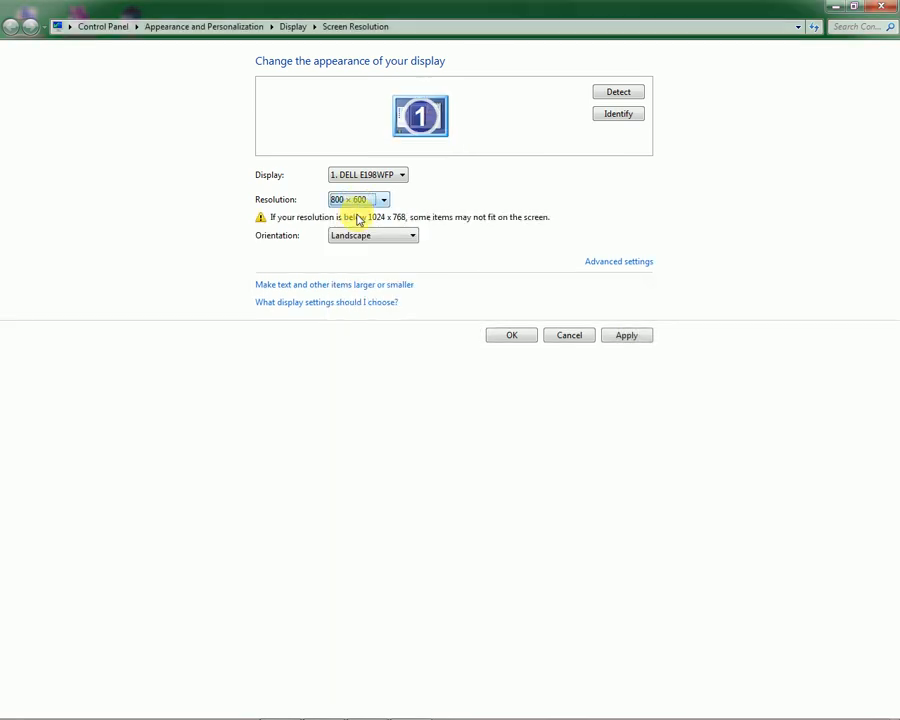
pyautogui.click(626, 336)
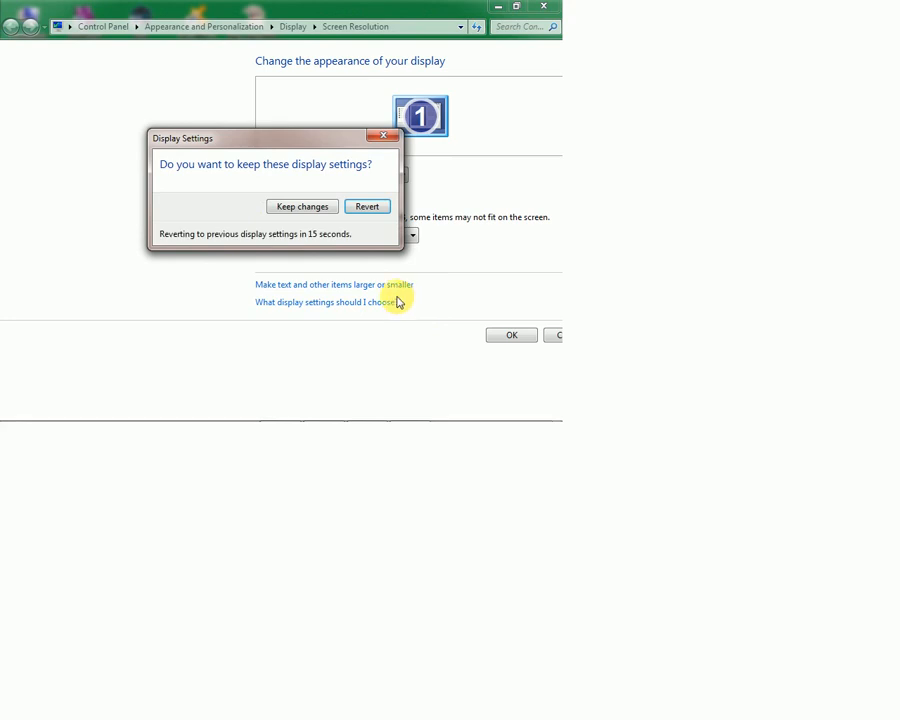
pyautogui.click(283, 207)
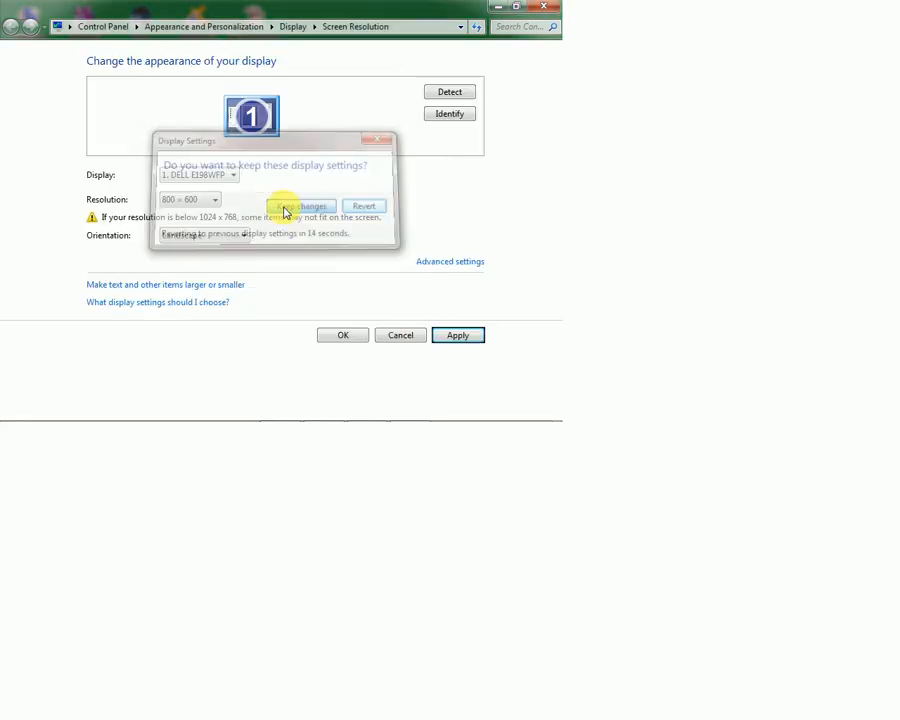
pyautogui.click(344, 335)
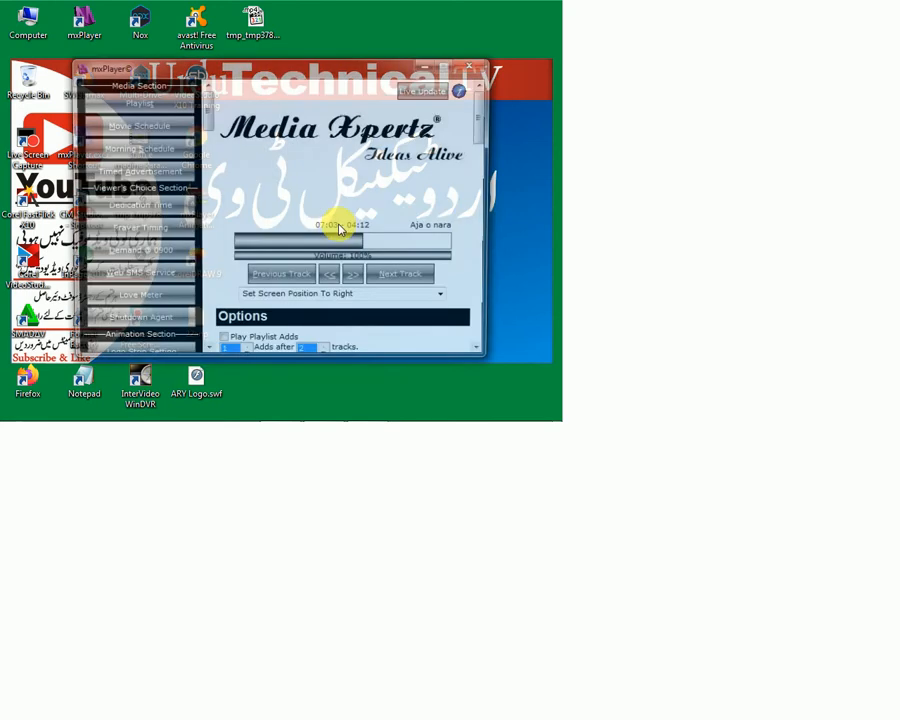
# Set the mxPlayer screen position to Centre and move its control window up, clear of the scroll strip.
pyautogui.click(444, 299)
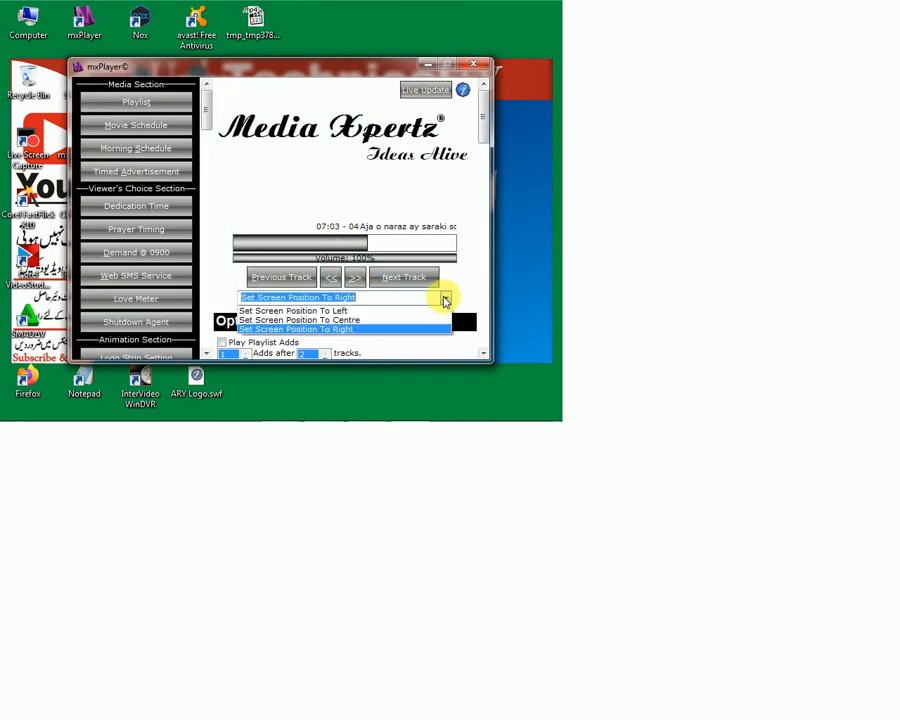
pyautogui.click(392, 317)
pyautogui.moveTo(305, 72); pyautogui.dragTo(316, 46)
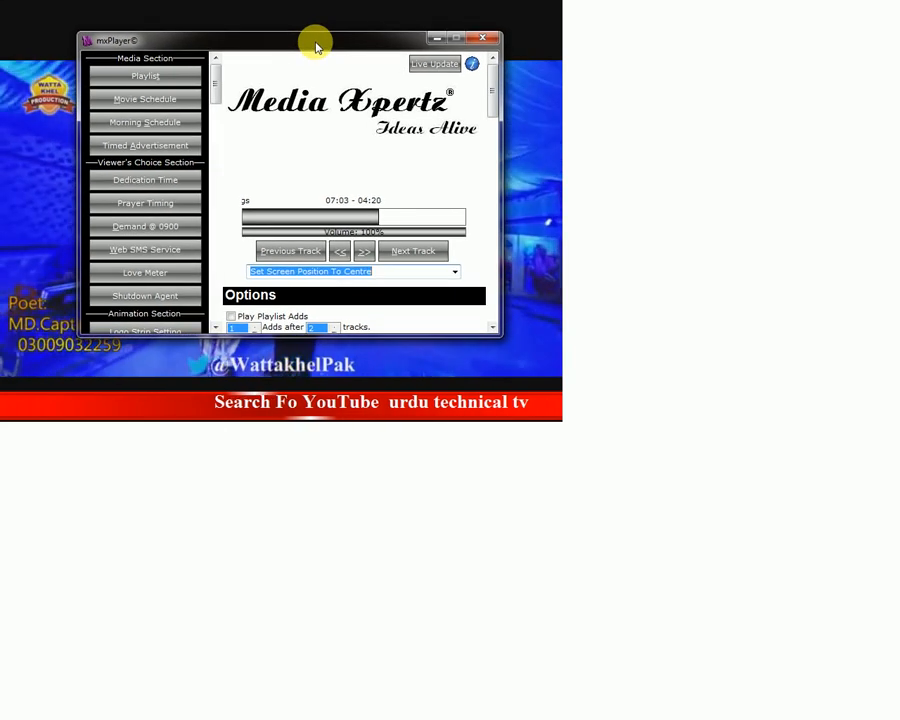
pyautogui.moveTo(249, 42); pyautogui.dragTo(272, 34)
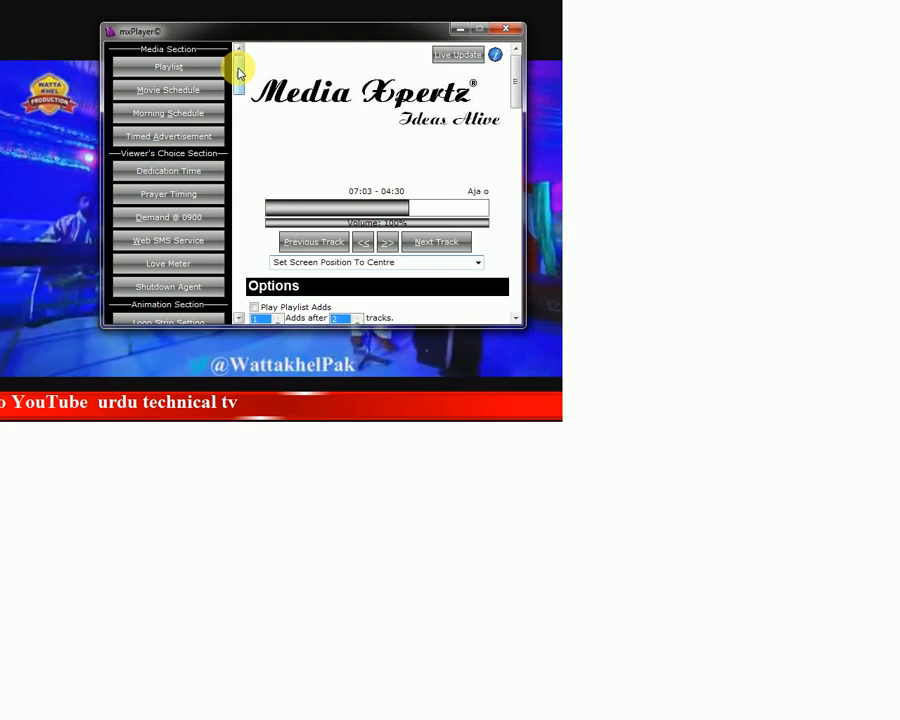
# Open Logo Strip Setting for Strip 1 and browse to the cheennal deta Putt Peelo folder on drive E.
pyautogui.moveTo(238, 72); pyautogui.dragTo(237, 220)
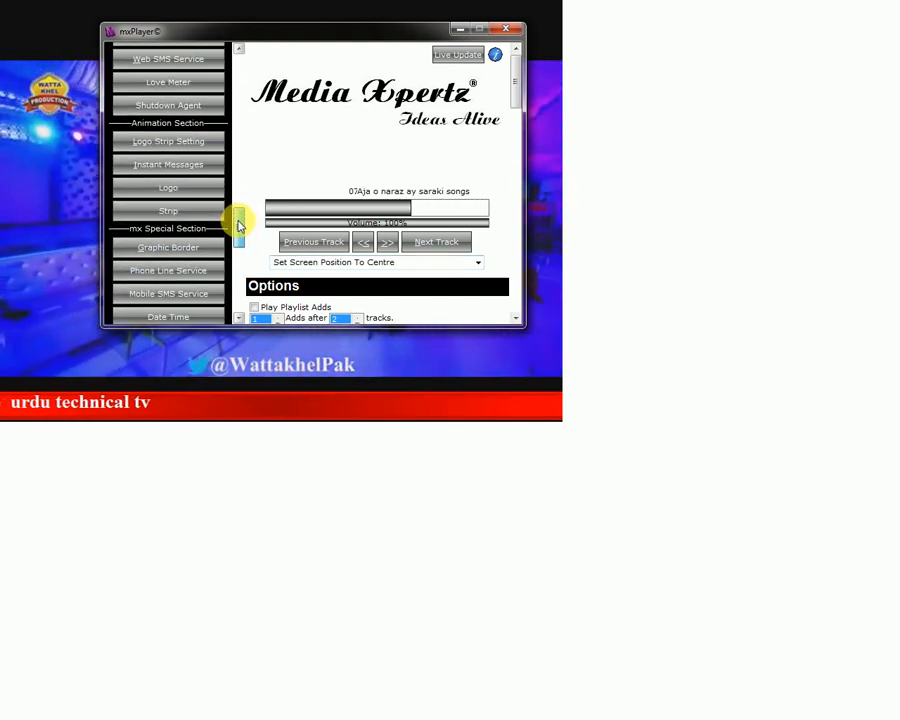
pyautogui.click(170, 142)
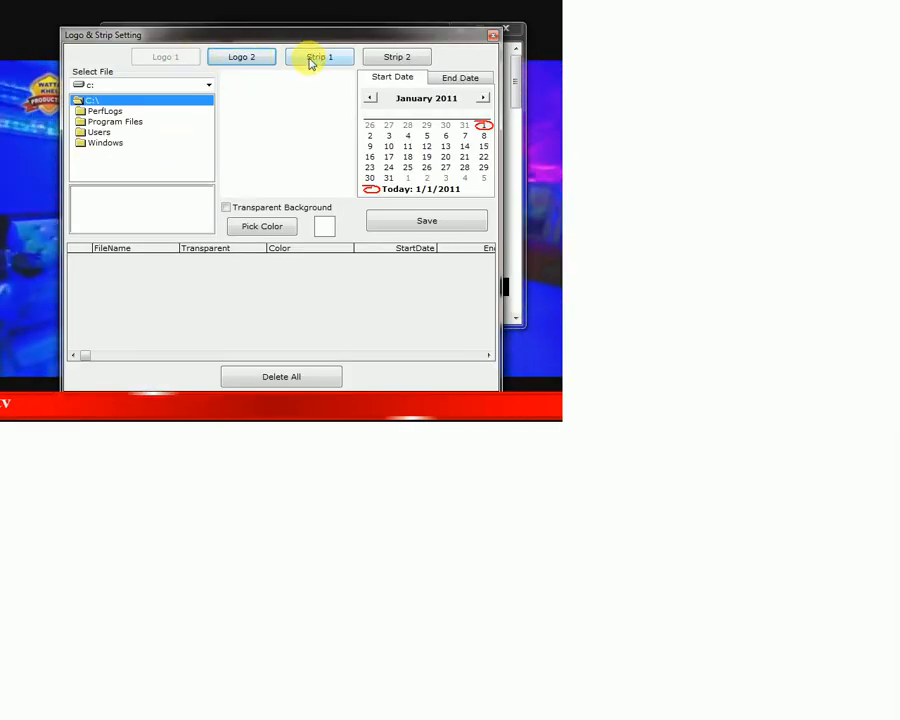
pyautogui.click(112, 88)
pyautogui.click(110, 121)
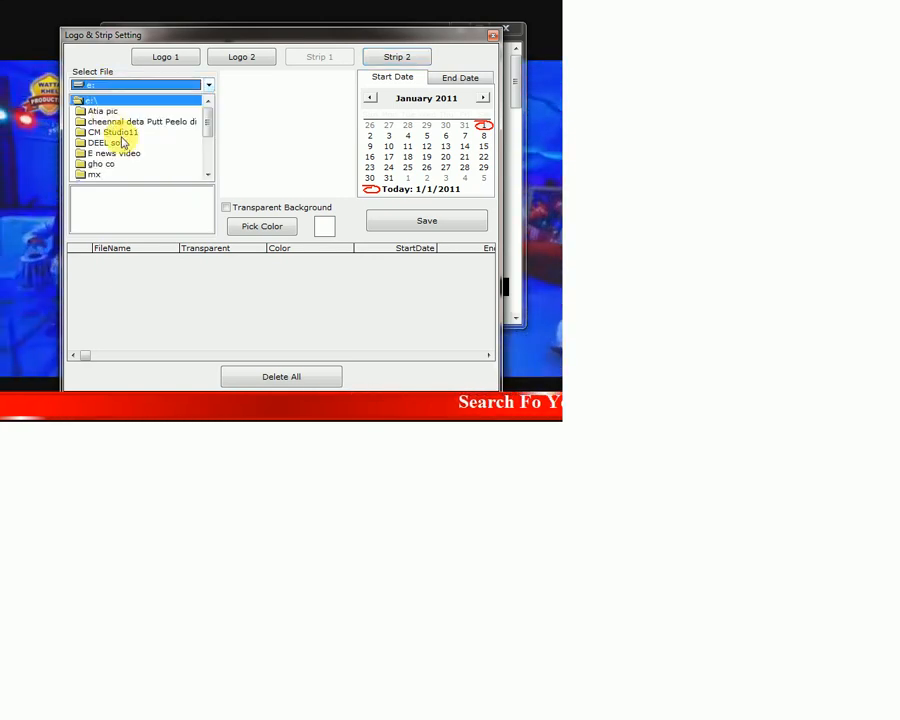
pyautogui.doubleClick(149, 122)
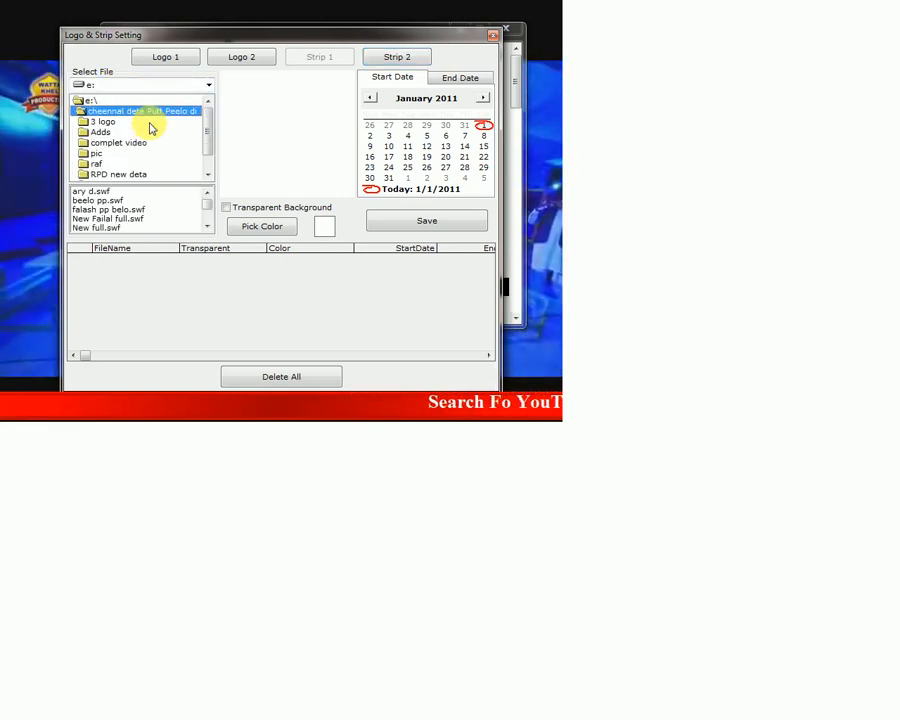
# Preview beelo pp.swf, ary d.swf and New Failal full.swf as candidate files for Strip 1.
pyautogui.click(104, 201)
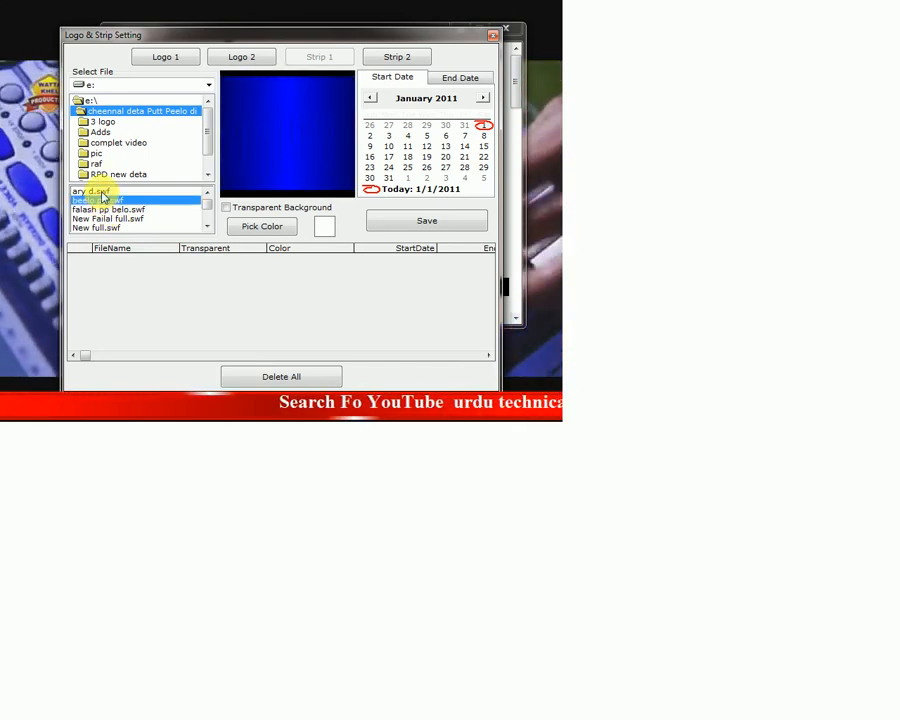
pyautogui.click(100, 191)
pyautogui.click(106, 218)
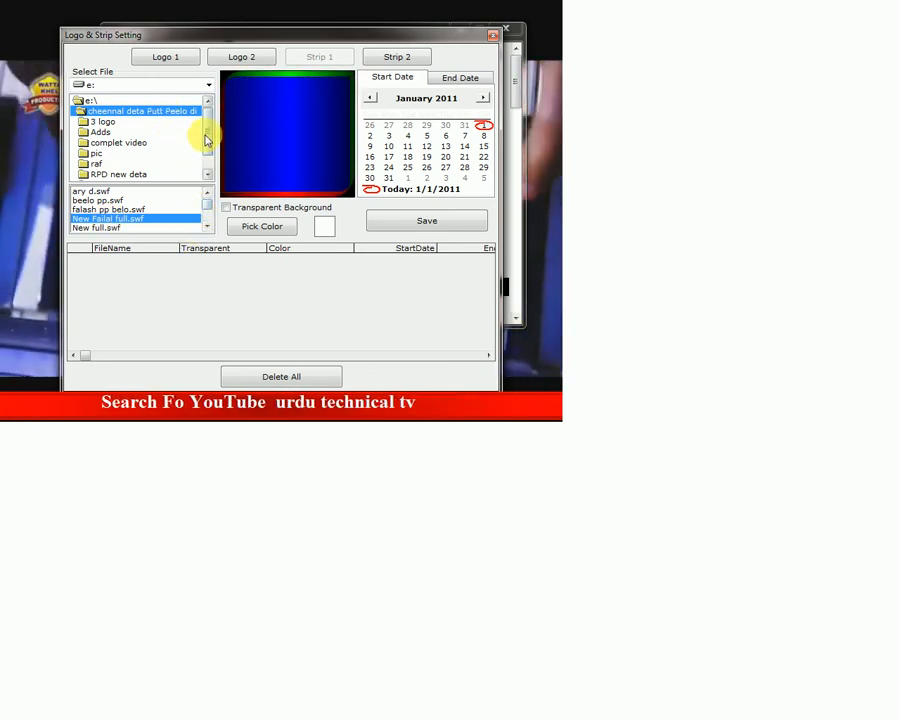
# Browse to the urdutechnicaltv folder, preview Logo.swf, and select scrool.swf as the Strip 1 file.
pyautogui.moveTo(205, 137); pyautogui.dragTo(205, 157)
pyautogui.doubleClick(150, 165)
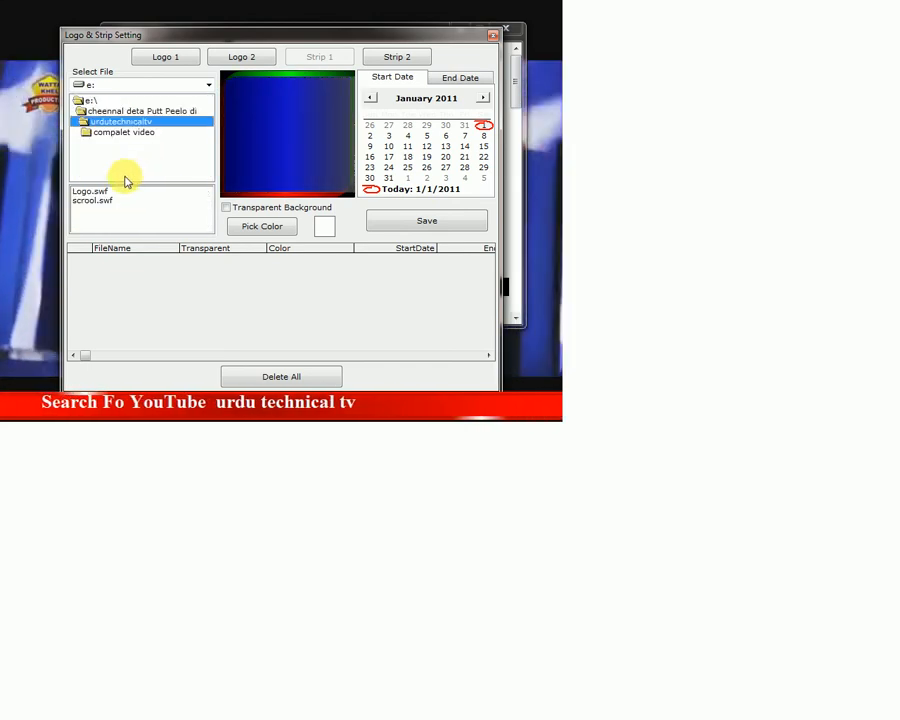
pyautogui.click(93, 191)
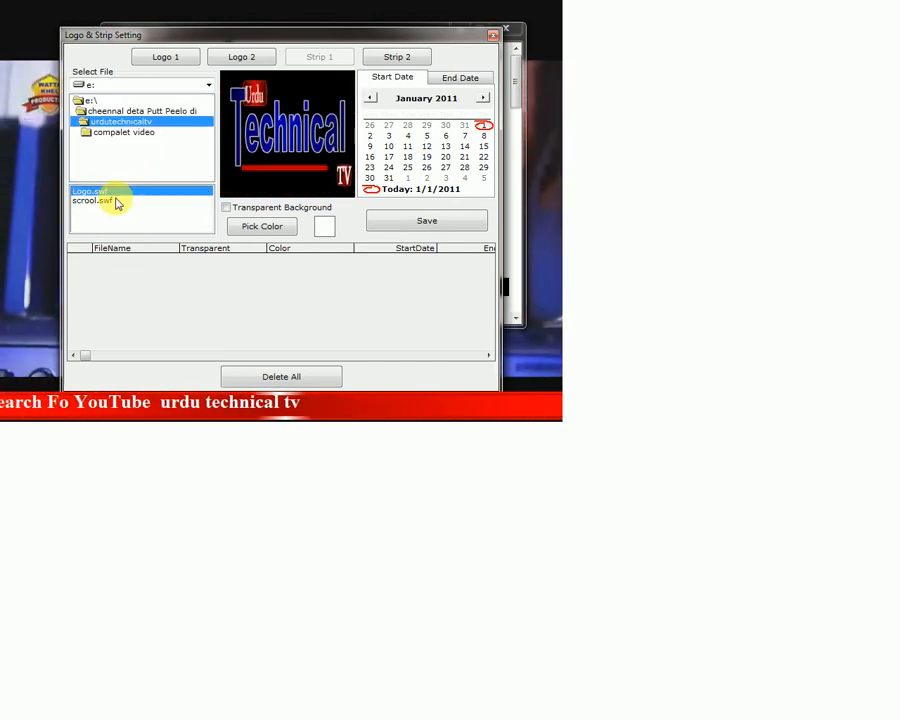
pyautogui.click(105, 200)
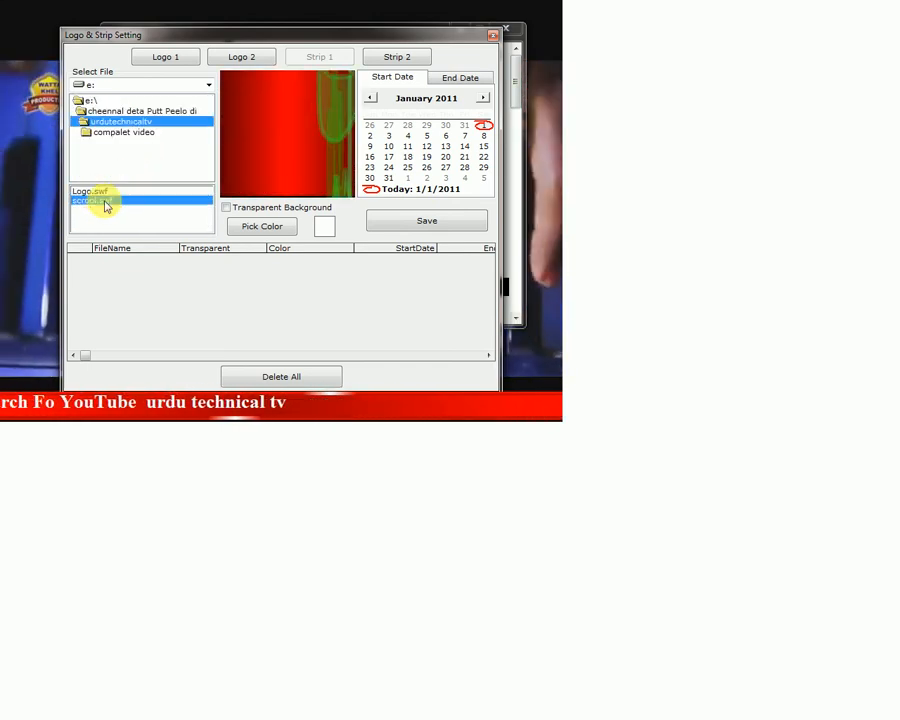
# Give scrool.swf a transparent background with black as the colour, save it for Strip 1, and close the Logo & Strip Setting dialog.
pyautogui.click(226, 207)
pyautogui.click(298, 229)
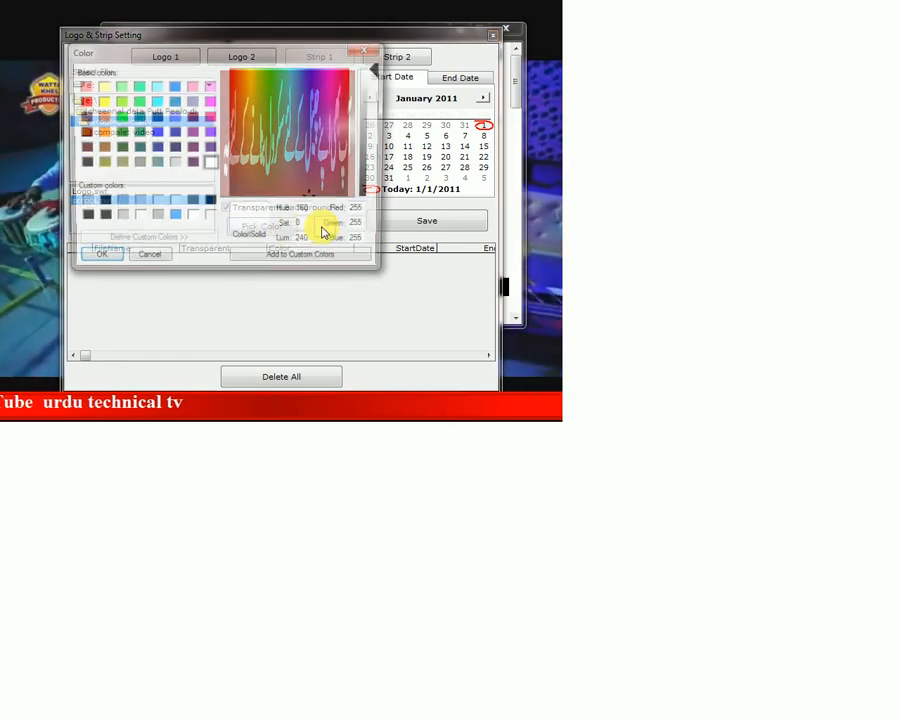
pyautogui.click(95, 261)
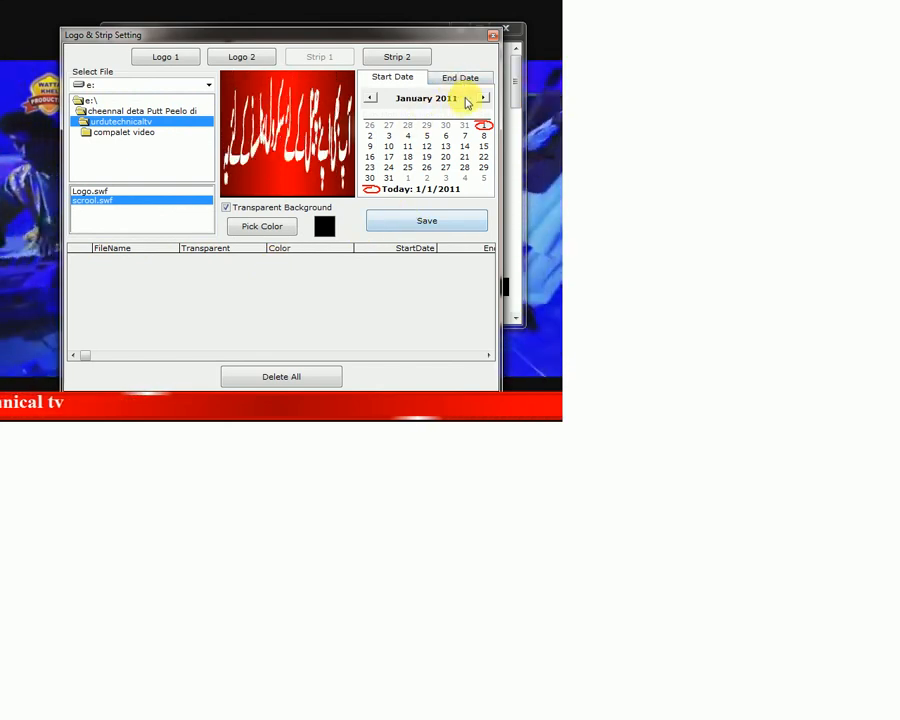
pyautogui.click(424, 222)
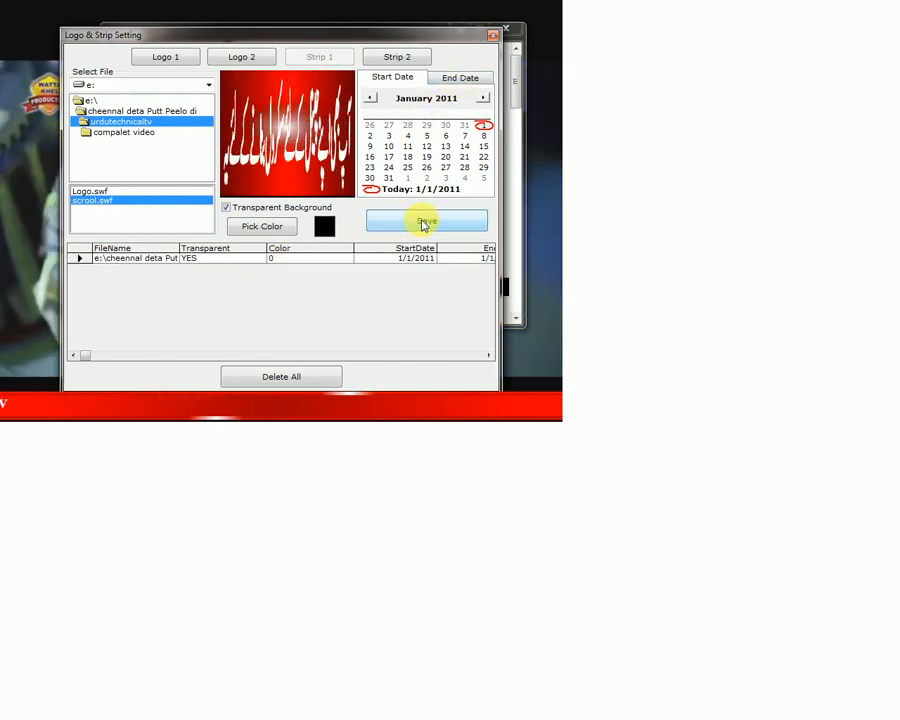
pyautogui.click(494, 38)
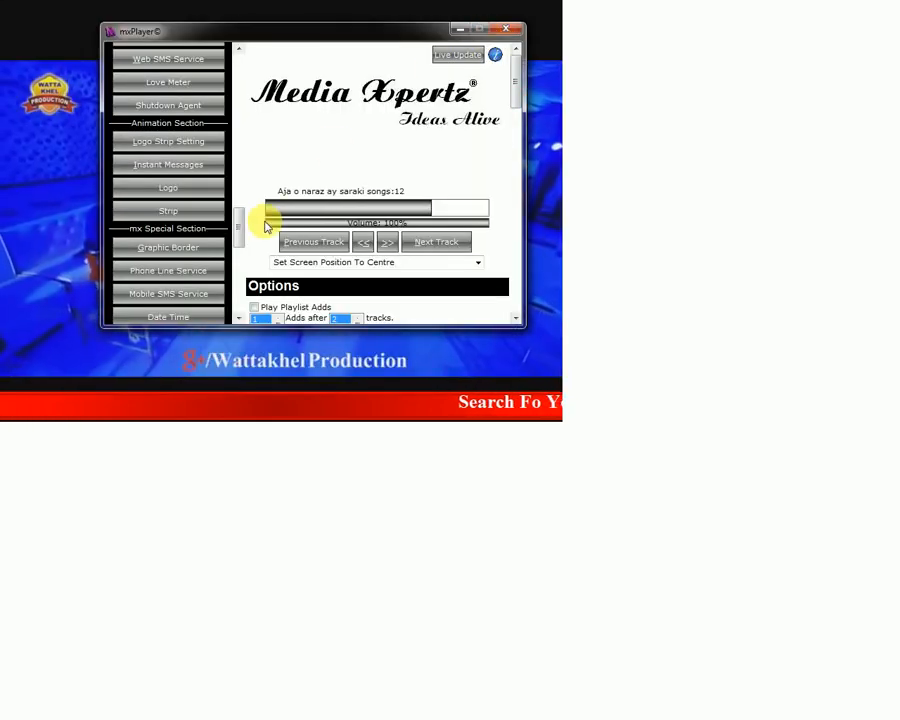
# Display Strip 1 on the mxPlayer output and reposition the control window above the scroll.
pyautogui.click(181, 212)
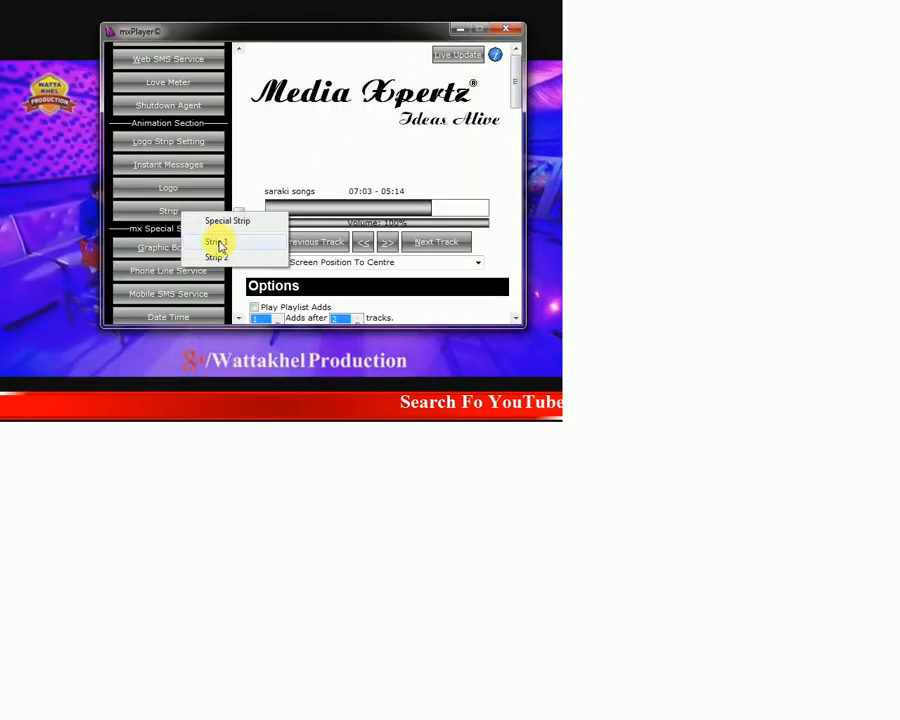
pyautogui.click(218, 242)
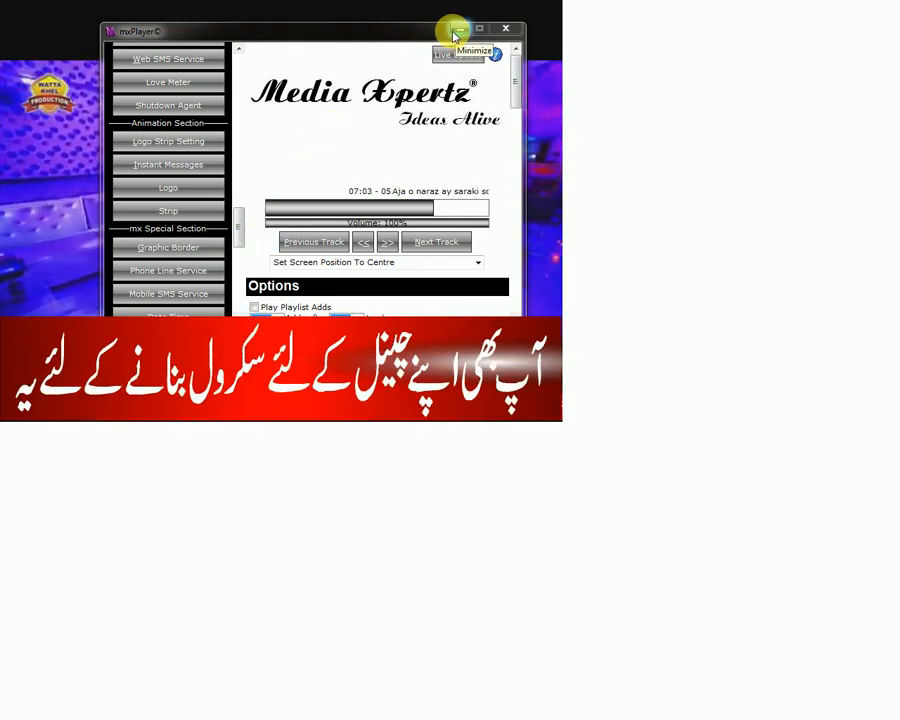
pyautogui.moveTo(394, 32)
pyautogui.mouseDown()
pyautogui.moveTo(390, 6)
pyautogui.moveTo(396, 26)
pyautogui.mouseUp()
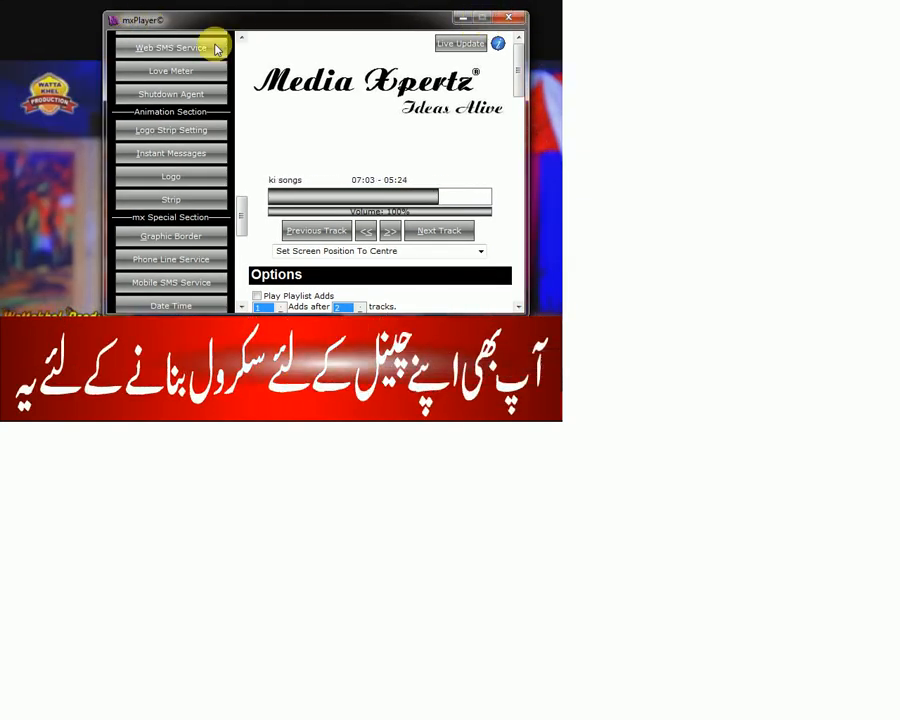
pyautogui.moveTo(221, 20); pyautogui.dragTo(218, 7)
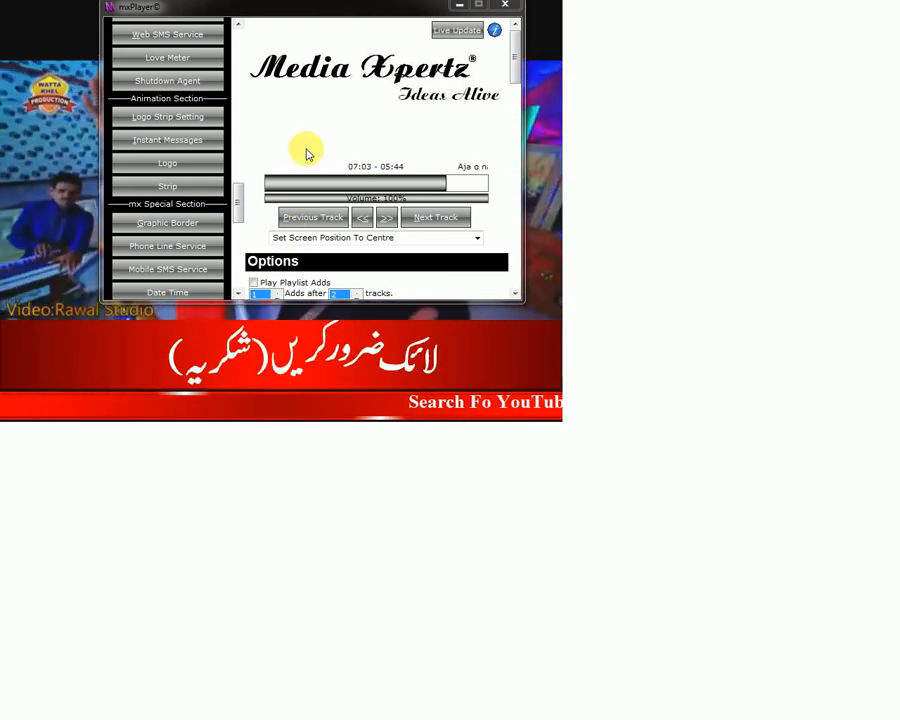
pyautogui.moveTo(315, 12); pyautogui.dragTo(255, 30)
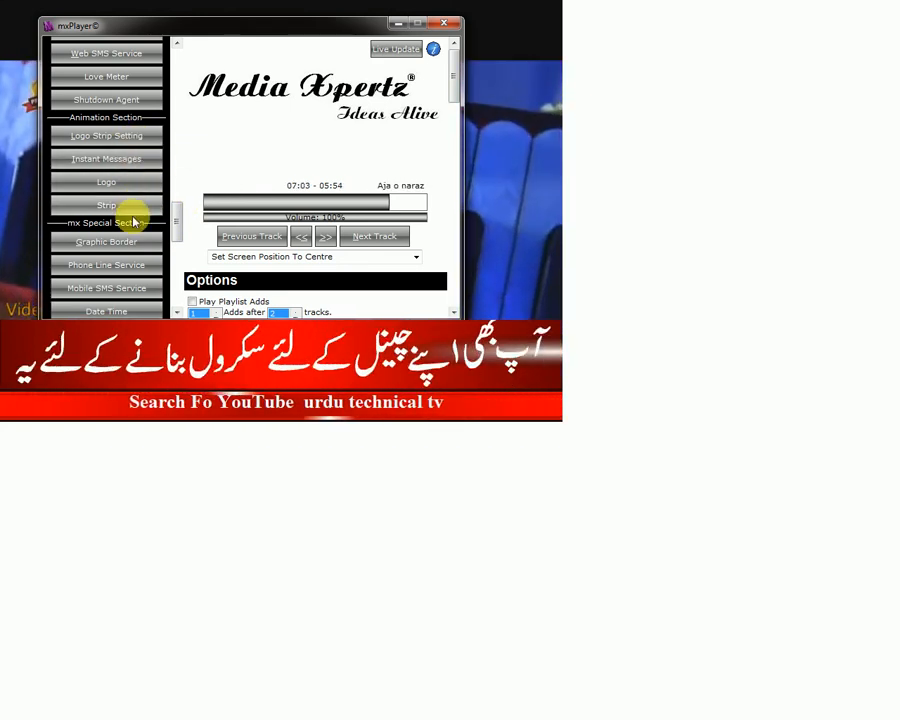
pyautogui.click(121, 137)
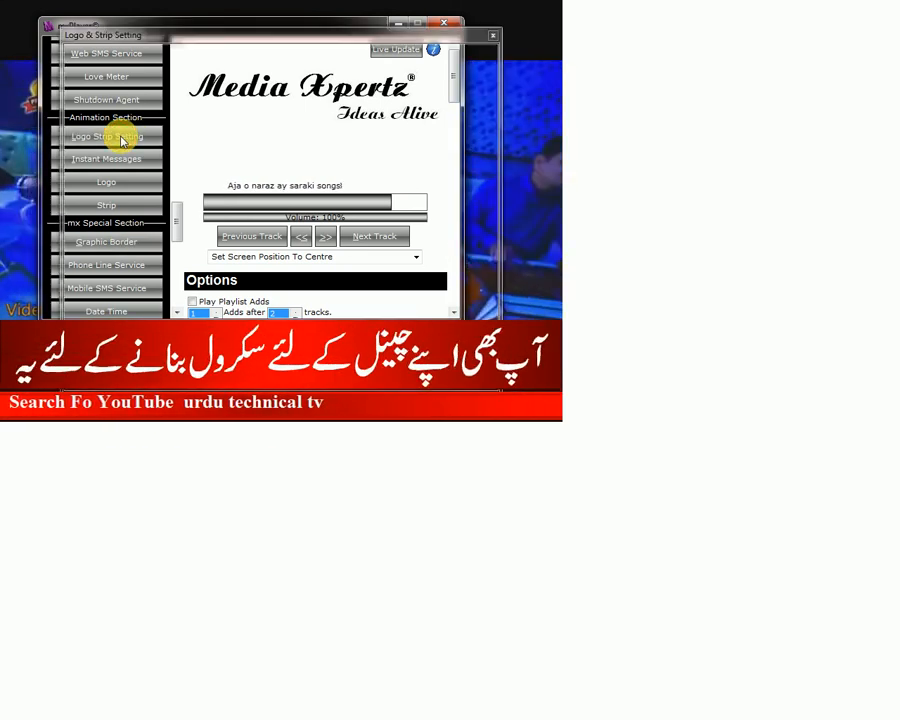
pyautogui.click(491, 35)
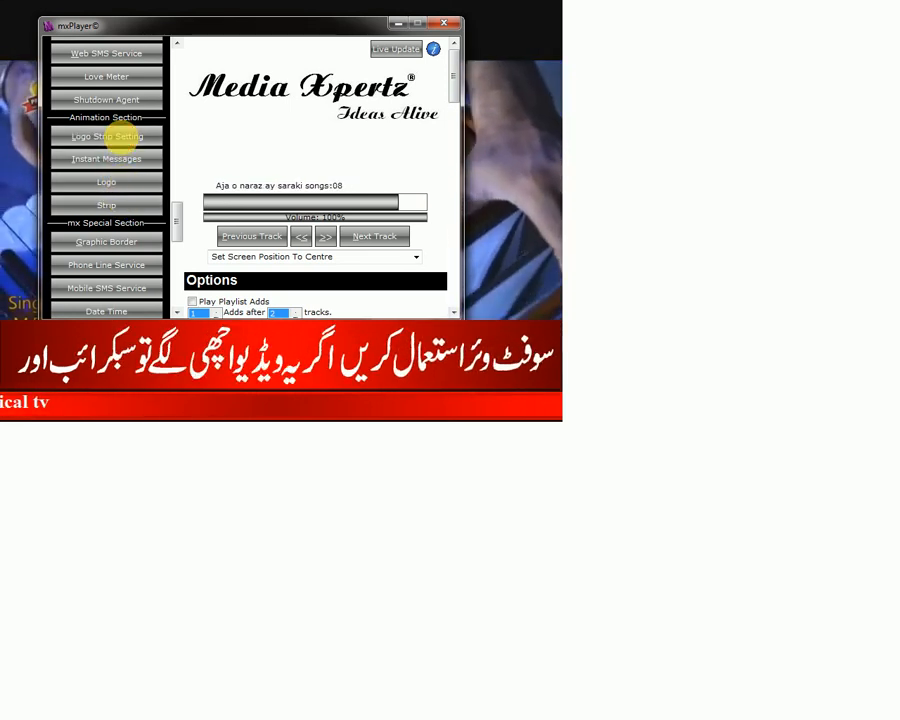
pyautogui.click(107, 137)
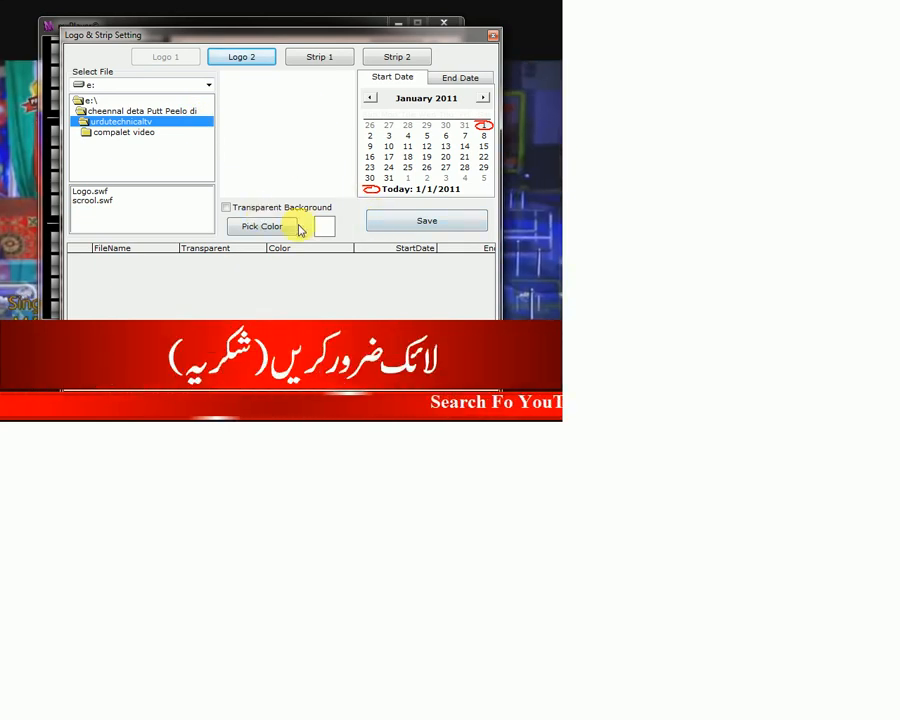
pyautogui.moveTo(336, 40); pyautogui.dragTo(321, 8)
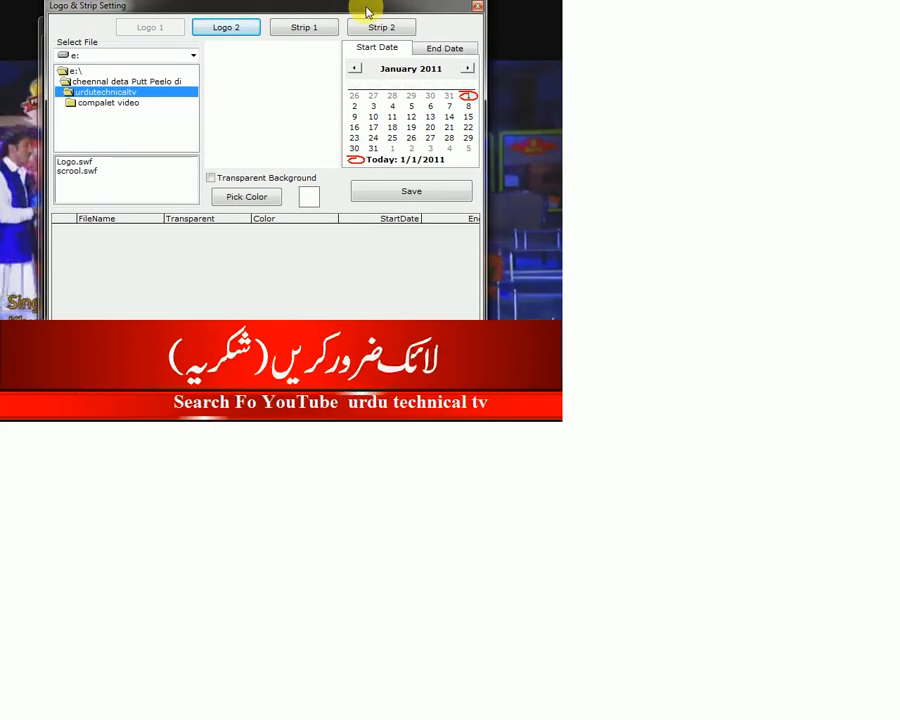
pyautogui.click(476, 10)
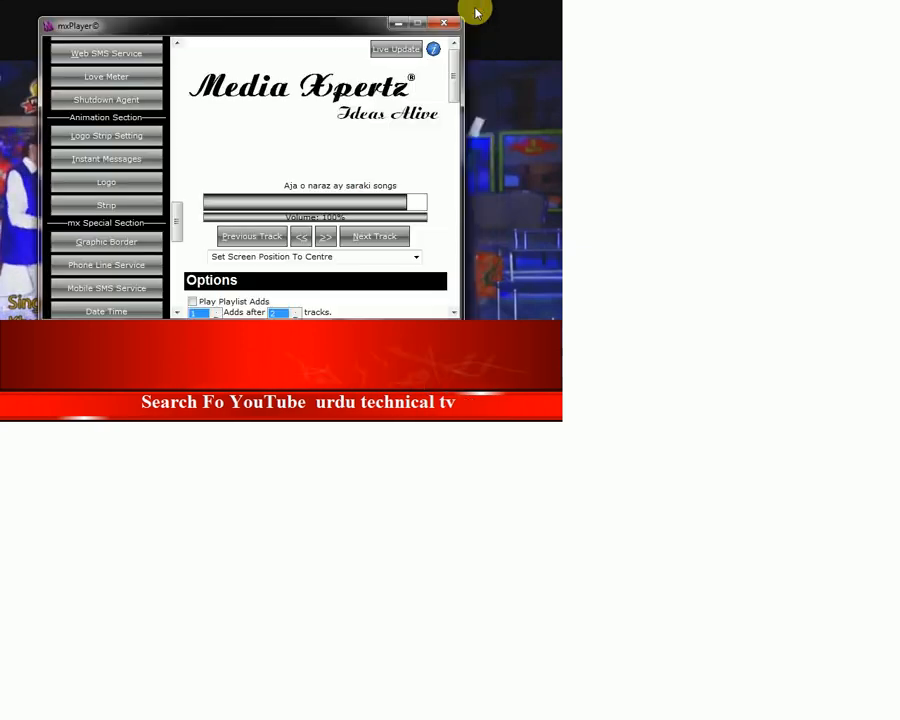
# Turn off Strip 1, check that the Logo & Strip Setting dialog is unobstructed, and shift the mxPlayer control window slightly.
pyautogui.click(128, 206)
pyautogui.click(155, 237)
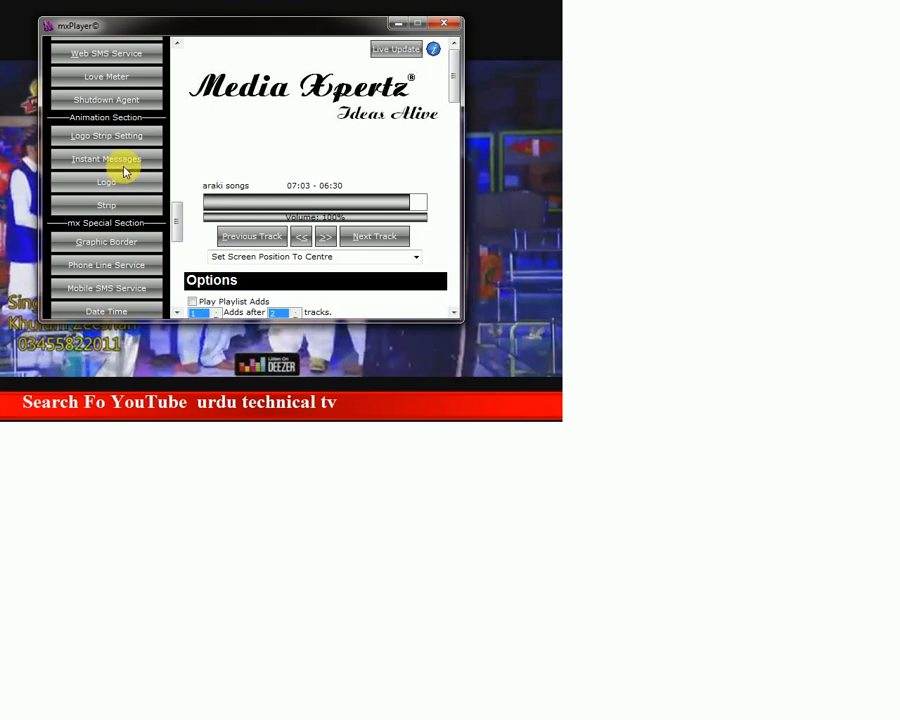
pyautogui.click(114, 135)
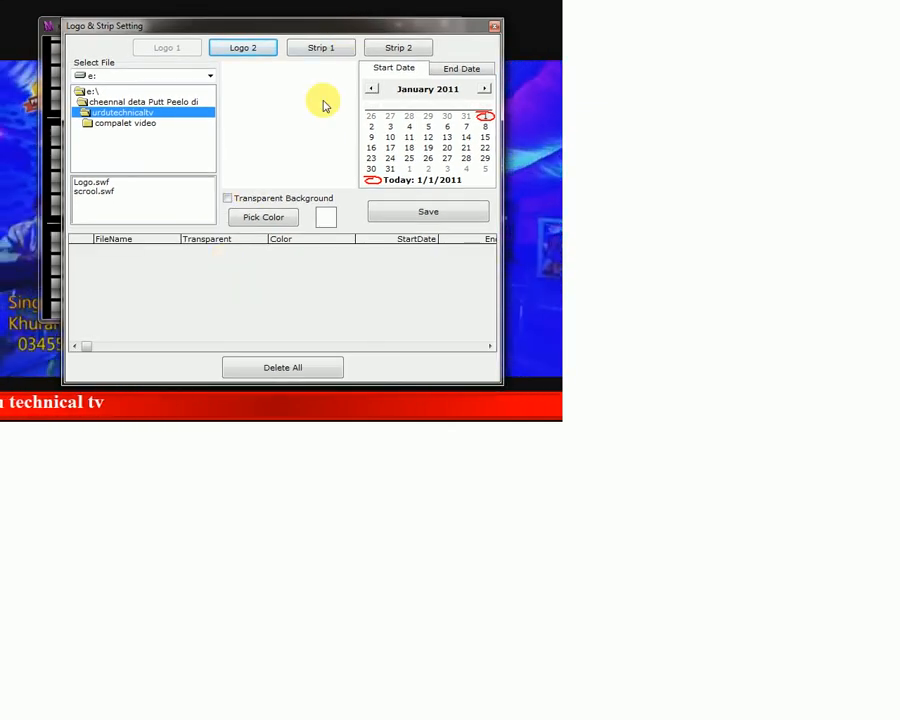
pyautogui.click(494, 26)
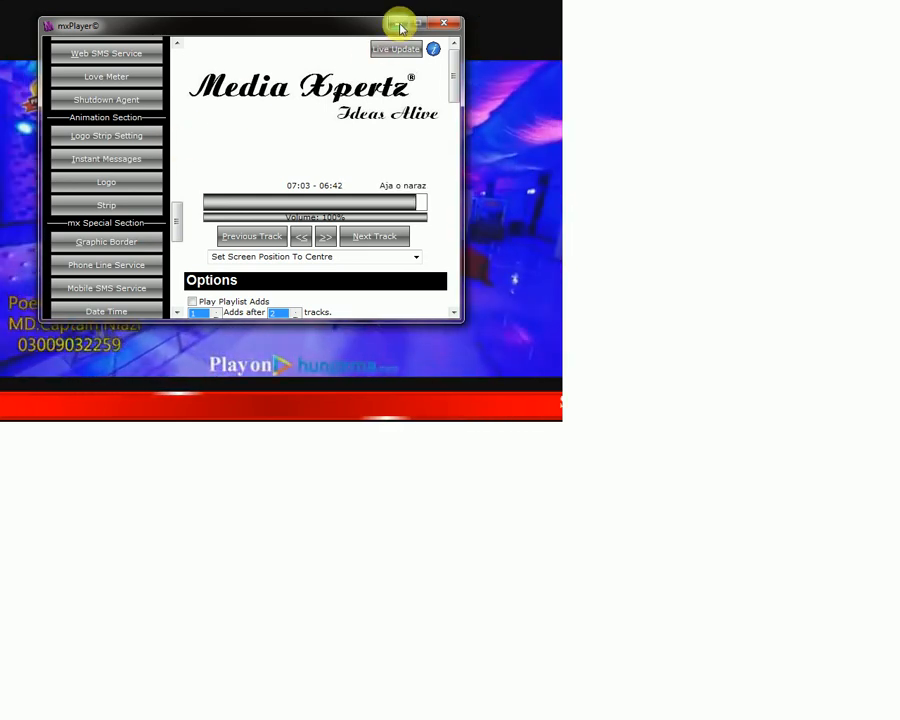
pyautogui.moveTo(352, 24); pyautogui.dragTo(375, 22)
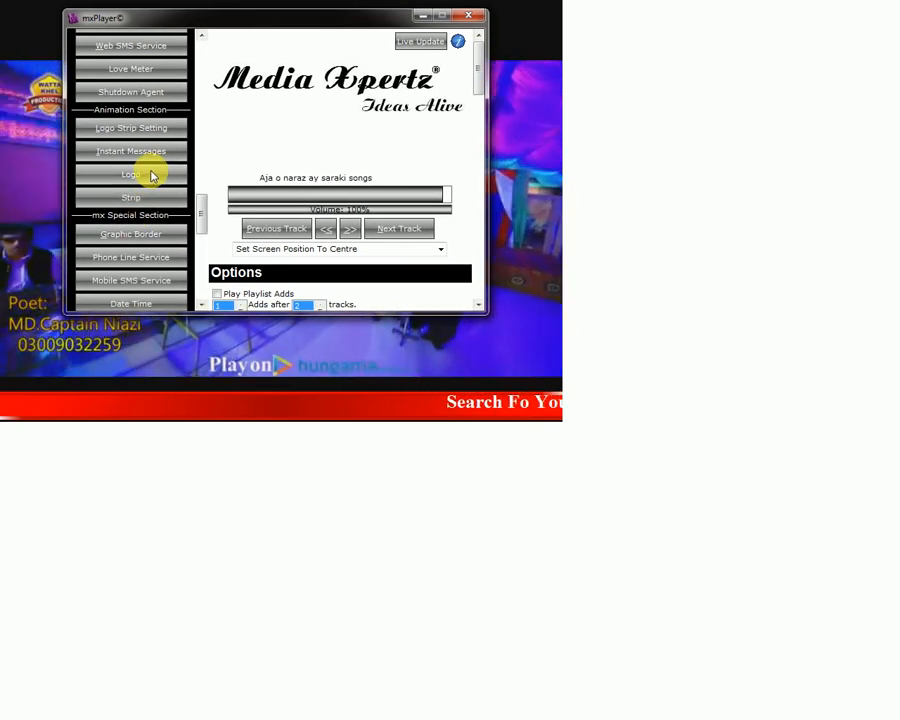
# Save Logo.swf as Logo 1 with a transparent background and black as the colour, and close the settings dialog.
pyautogui.click(140, 128)
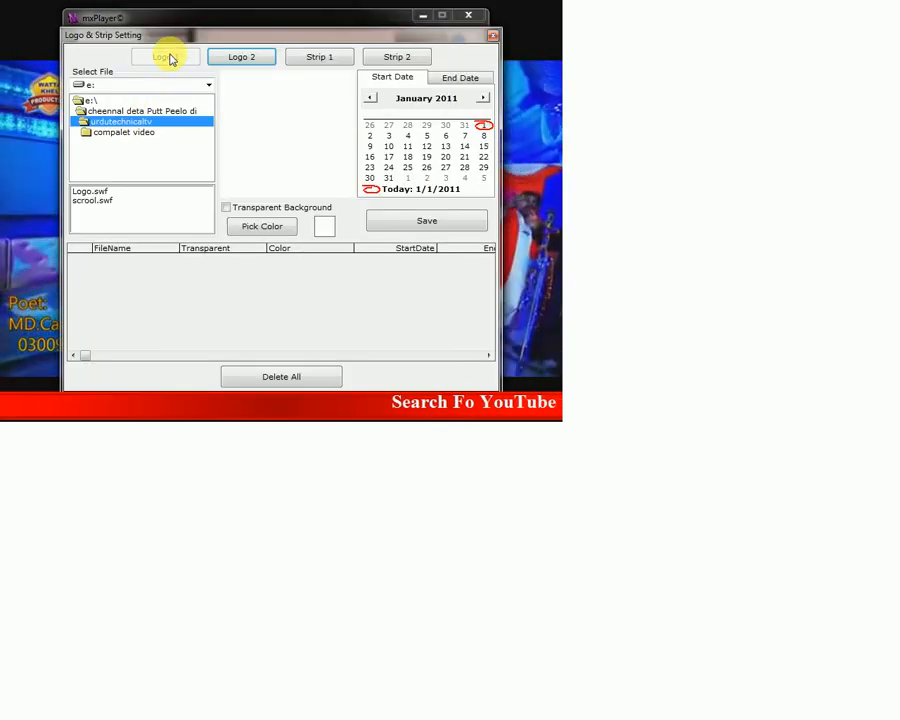
pyautogui.click(108, 192)
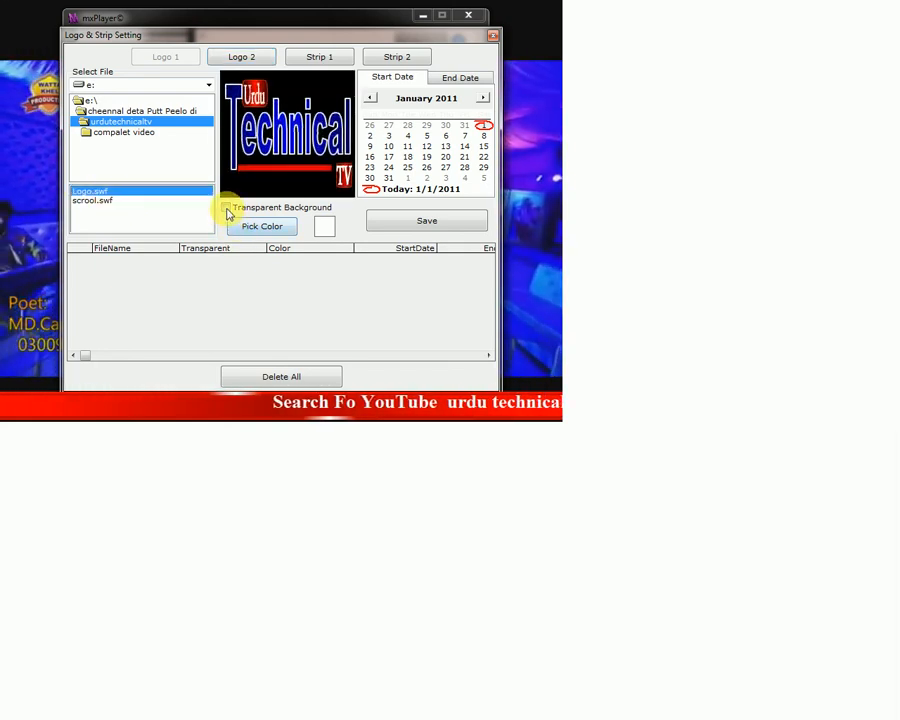
pyautogui.click(322, 233)
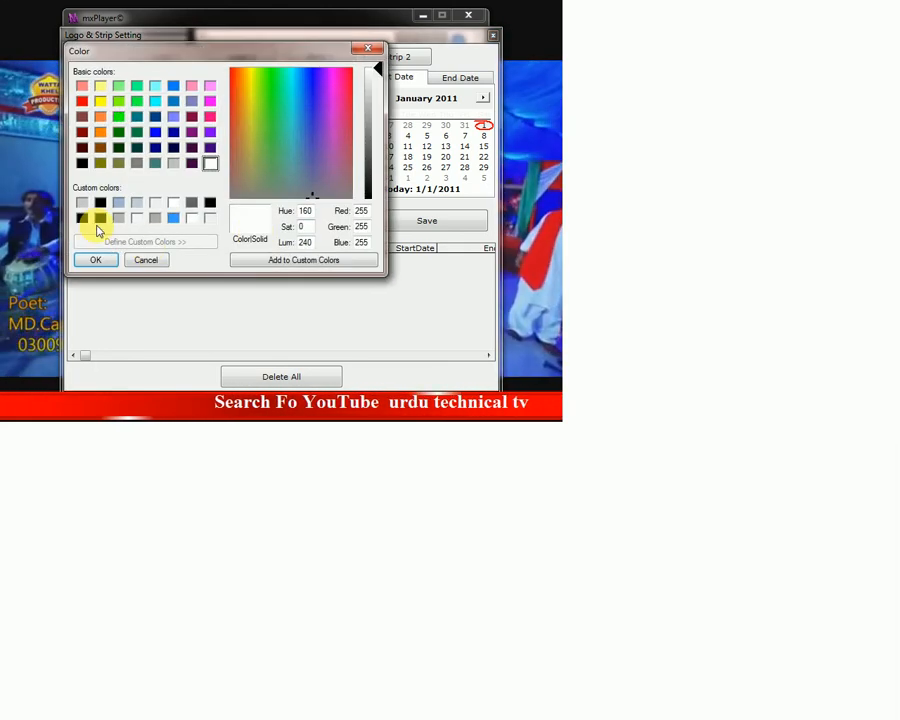
pyautogui.click(96, 260)
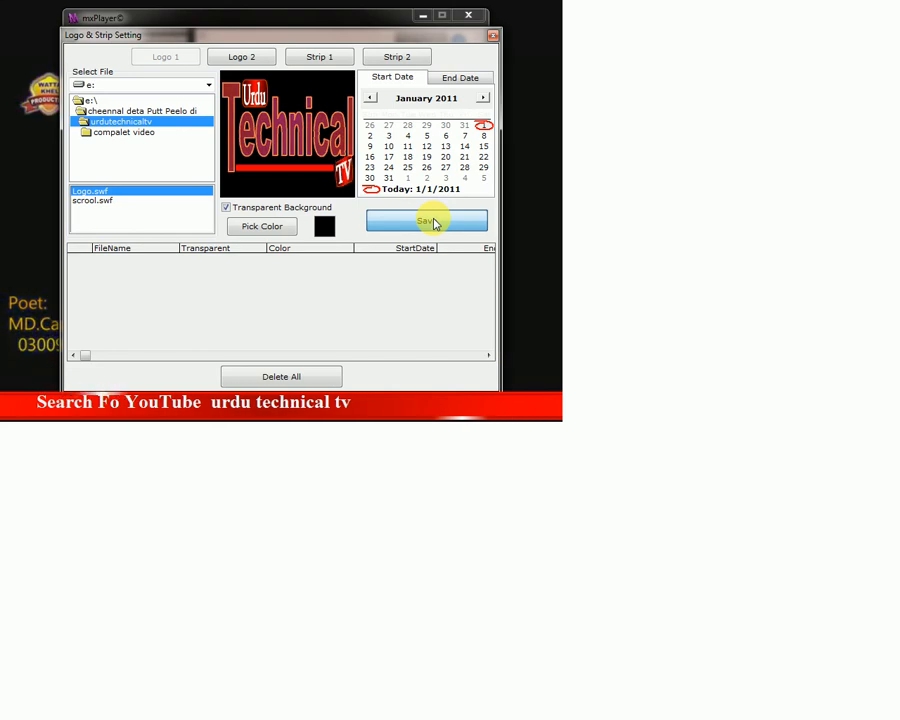
pyautogui.click(430, 221)
pyautogui.click(491, 36)
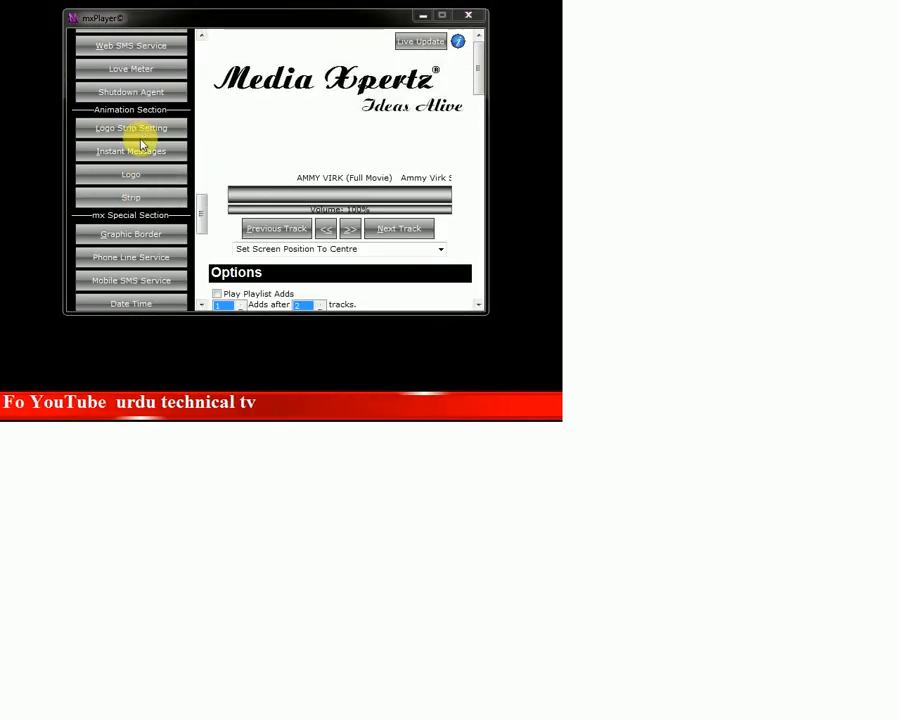
# Skip ahead three tracks in the playlist to play a different video.
pyautogui.click(140, 183)
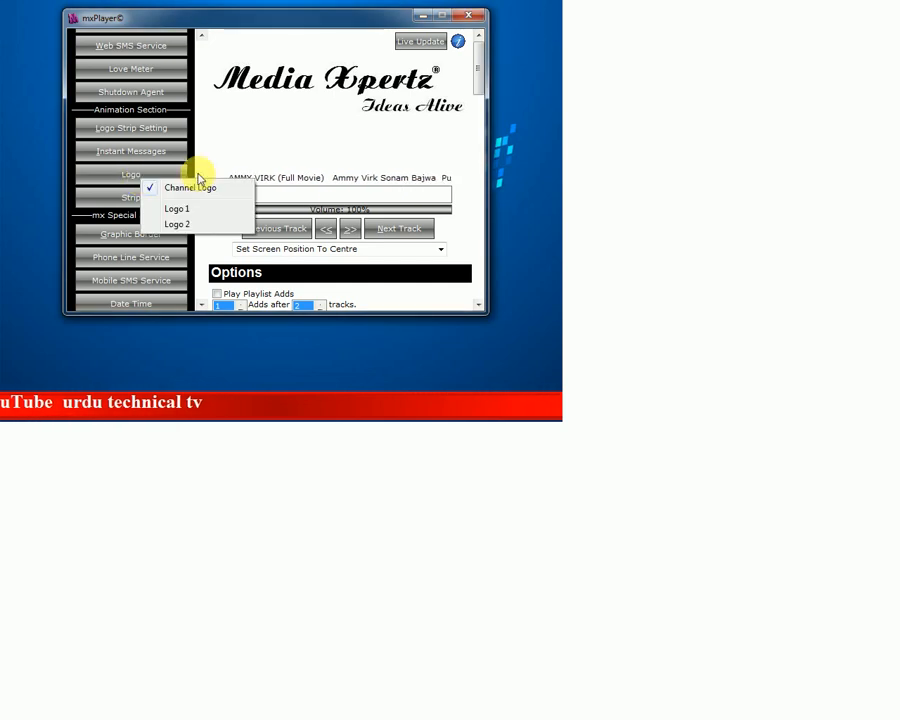
pyautogui.click(423, 237)
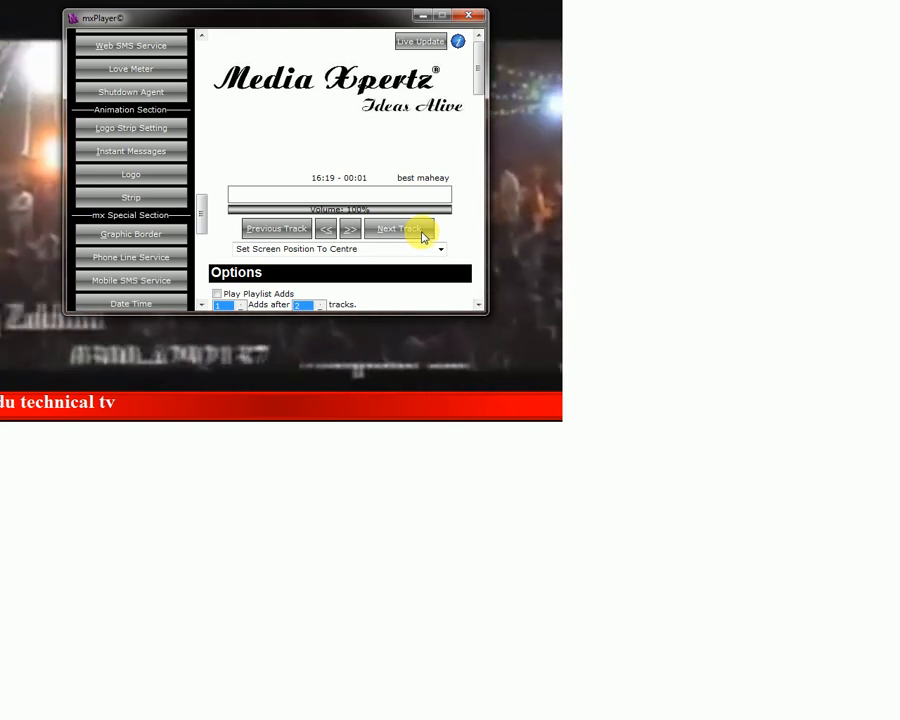
pyautogui.click(410, 232)
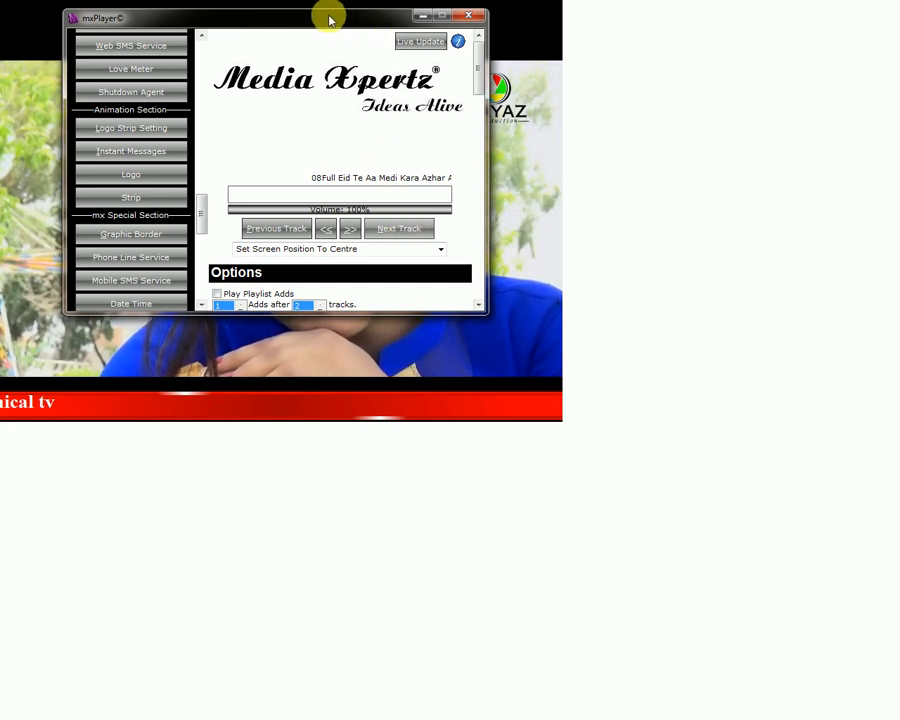
pyautogui.click(401, 230)
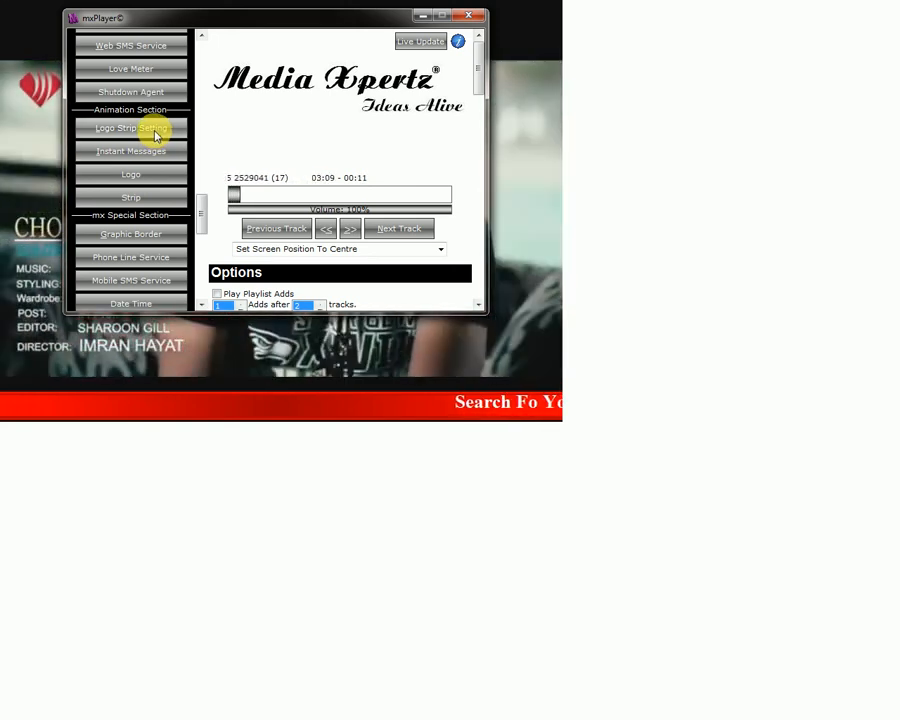
# Display Logo 1 on the mxPlayer output and move the control window away from the logo in the upper corner.
pyautogui.click(150, 175)
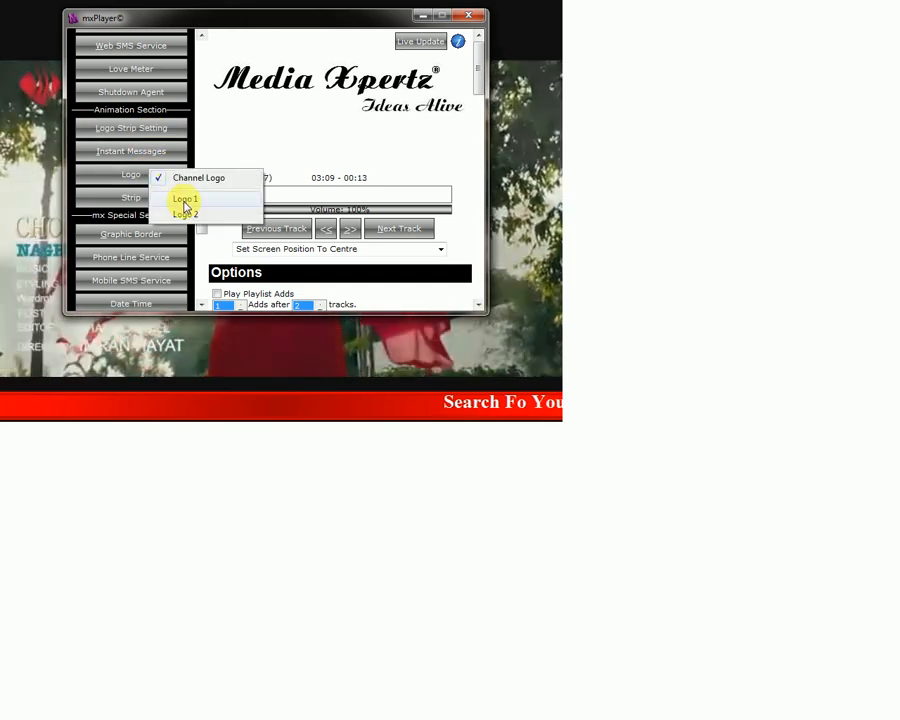
pyautogui.click(184, 200)
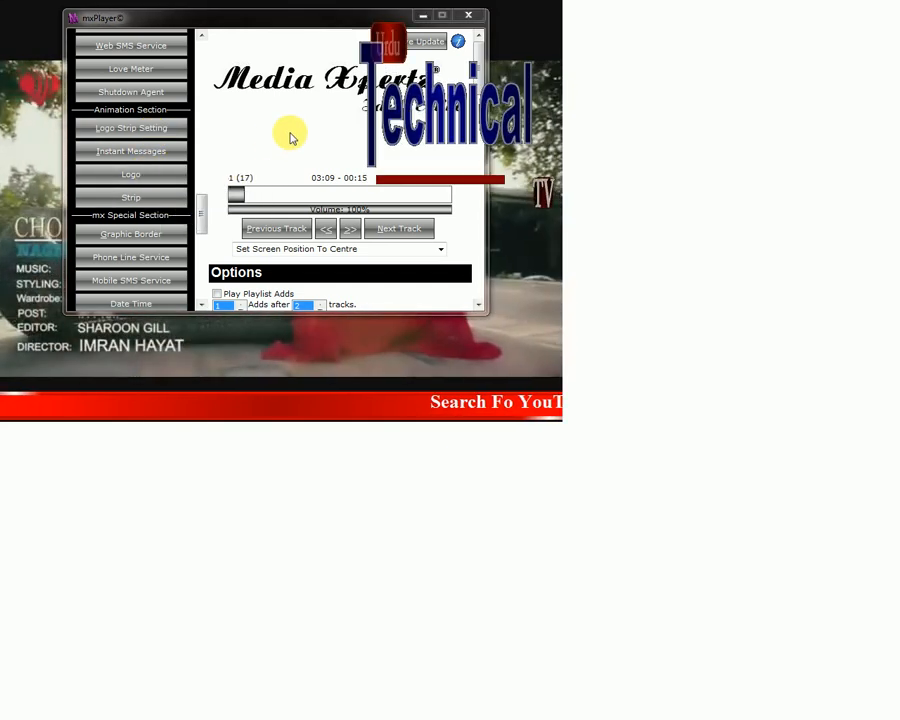
pyautogui.moveTo(322, 22); pyautogui.dragTo(174, 62)
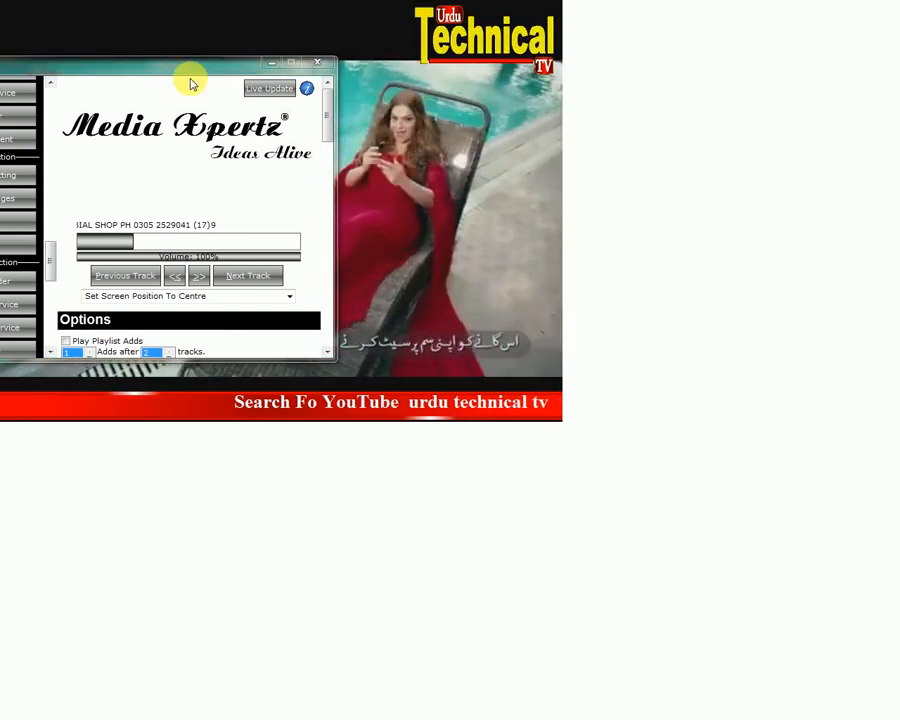
pyautogui.moveTo(148, 70); pyautogui.dragTo(257, 54)
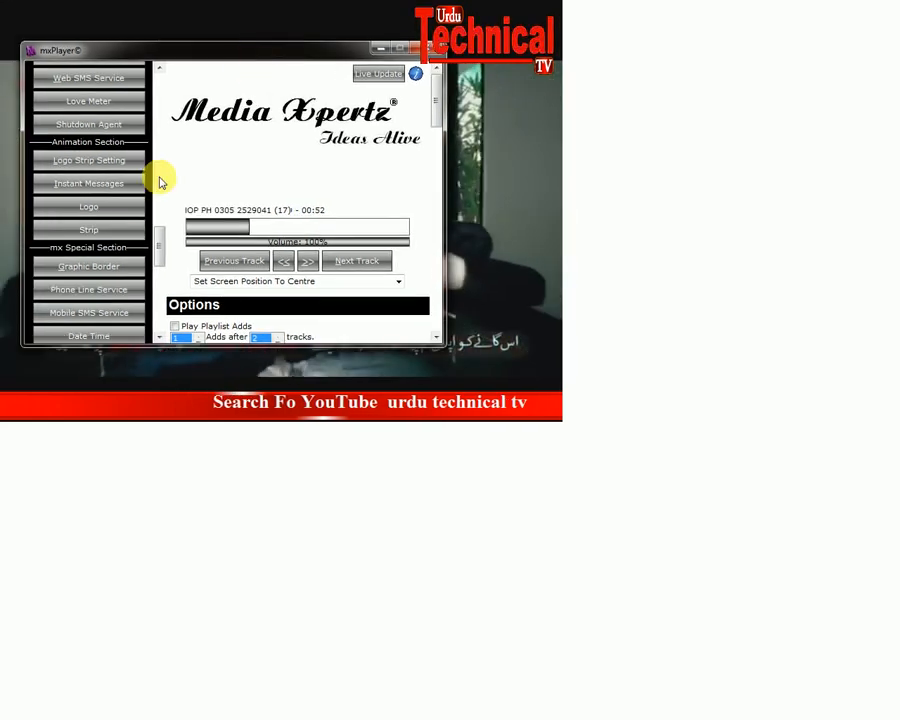
# Display Strip 1 together with the logo and minimize the mxPlayer control window to view the full output.
pyautogui.click(90, 230)
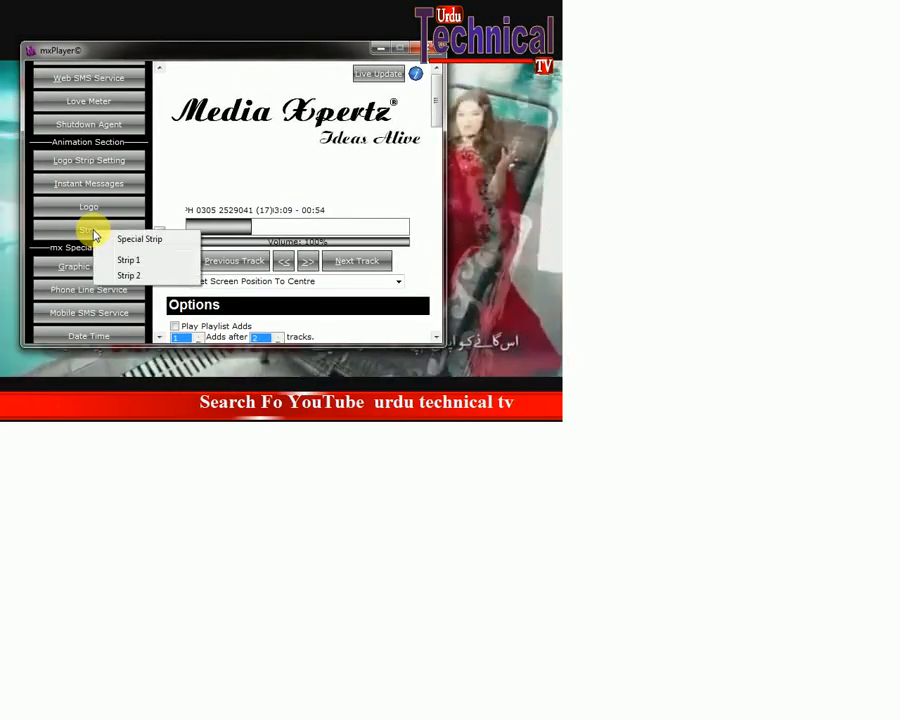
pyautogui.click(127, 259)
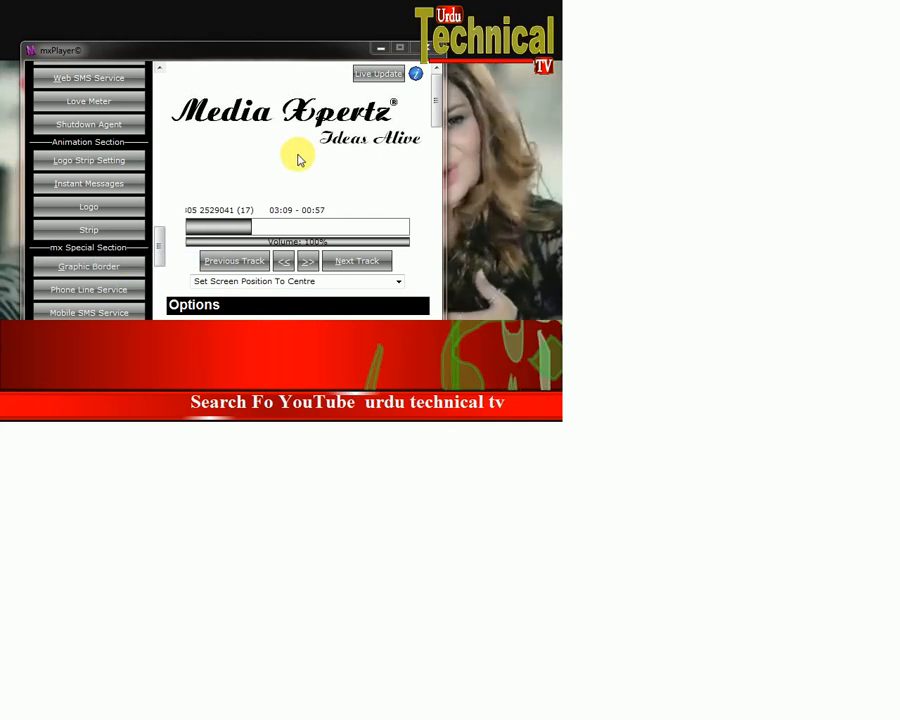
pyautogui.click(381, 46)
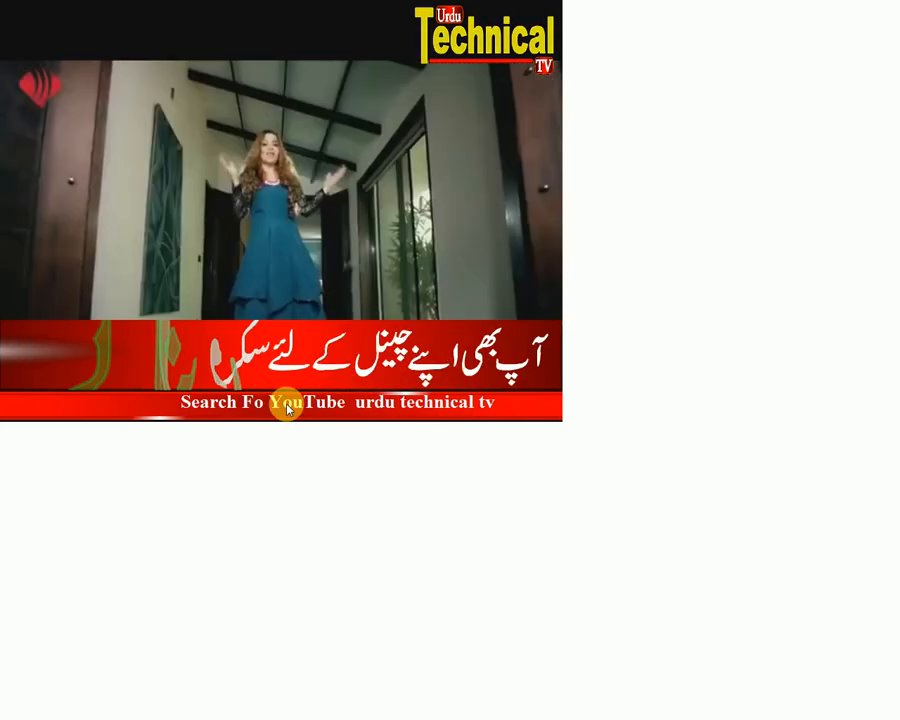